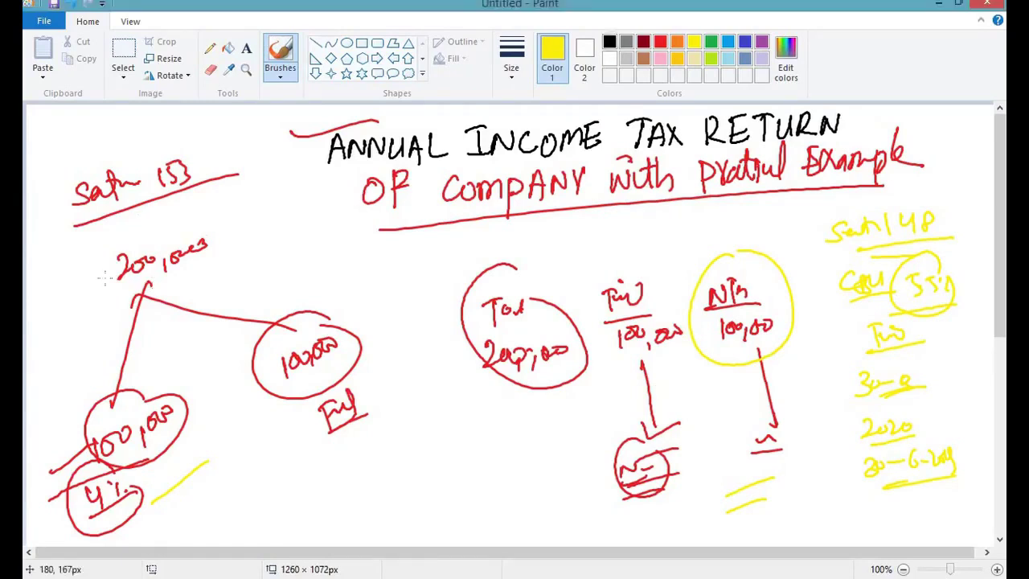
Step: Circle 200,000, both 100,000 amounts beneath it and the section number 153 in yellow, and underline the 4% in yellow
mouse_move(164, 216)
mouse_down()
mouse_move(201, 299)
mouse_move(173, 217)
mouse_up()
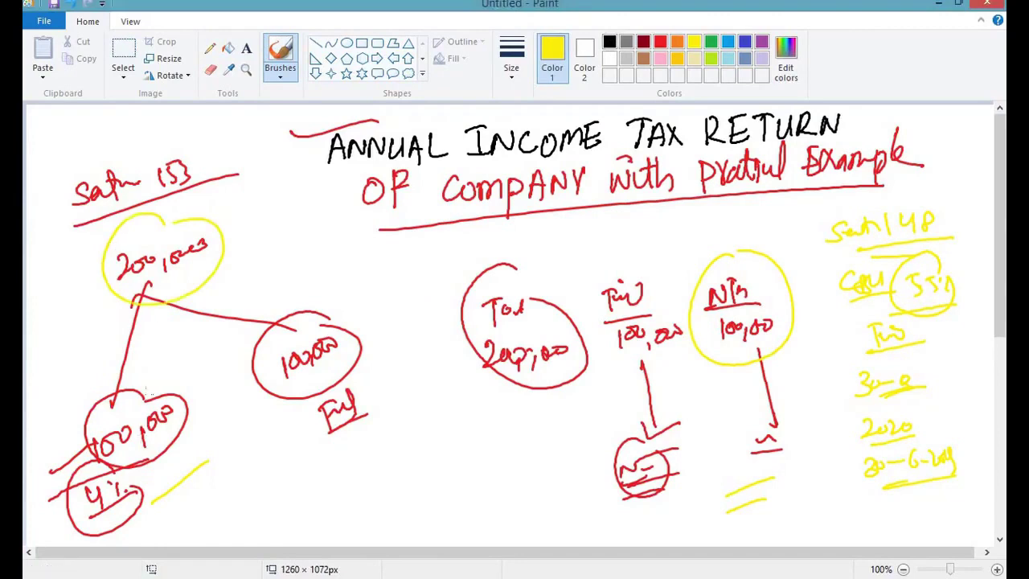
mouse_move(129, 394)
mouse_down()
mouse_move(186, 426)
mouse_move(161, 387)
mouse_up()
drag(98, 521, 142, 488)
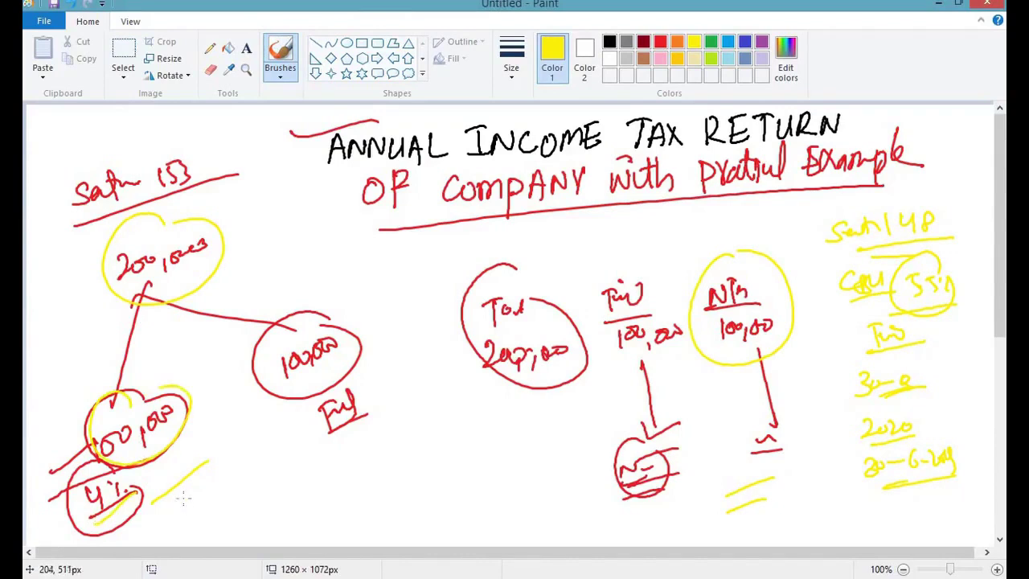
mouse_move(178, 152)
mouse_down()
mouse_move(152, 147)
mouse_move(193, 138)
mouse_up()
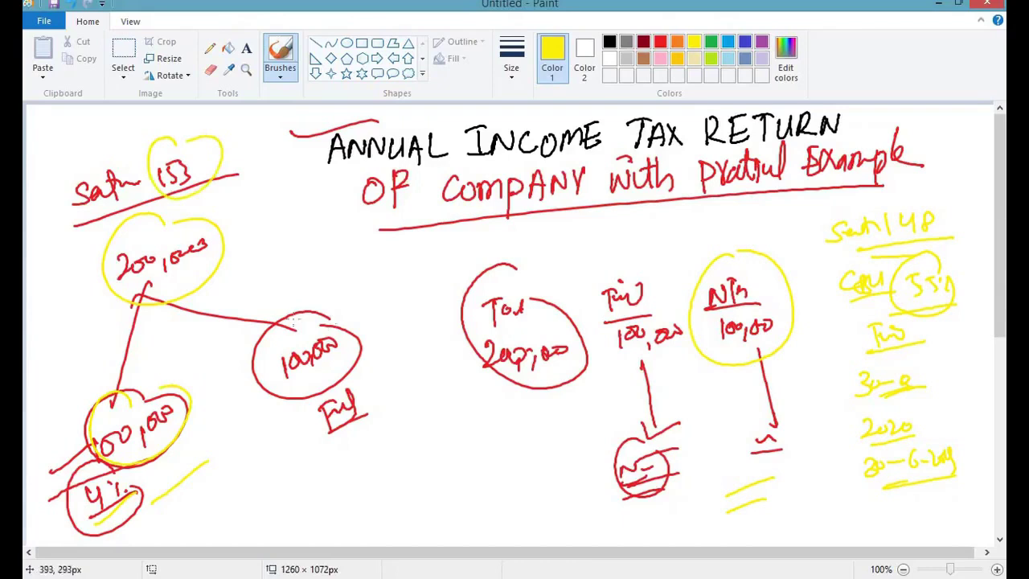
mouse_move(296, 320)
mouse_down()
mouse_move(271, 355)
mouse_move(336, 317)
mouse_up()
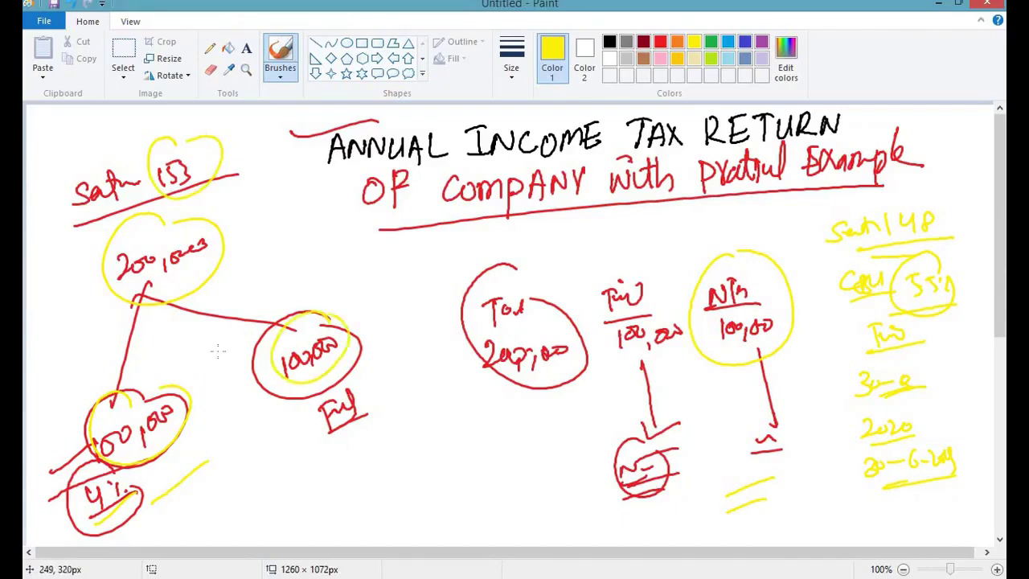
Step: Draw yellow arrows out from the 4% and 100,000 branches of the Section 153 diagram, handwriting a label beside one and "NTR" beside the other
mouse_move(151, 484)
mouse_down()
mouse_move(196, 446)
mouse_move(206, 460)
mouse_move(232, 418)
mouse_move(247, 427)
mouse_up()
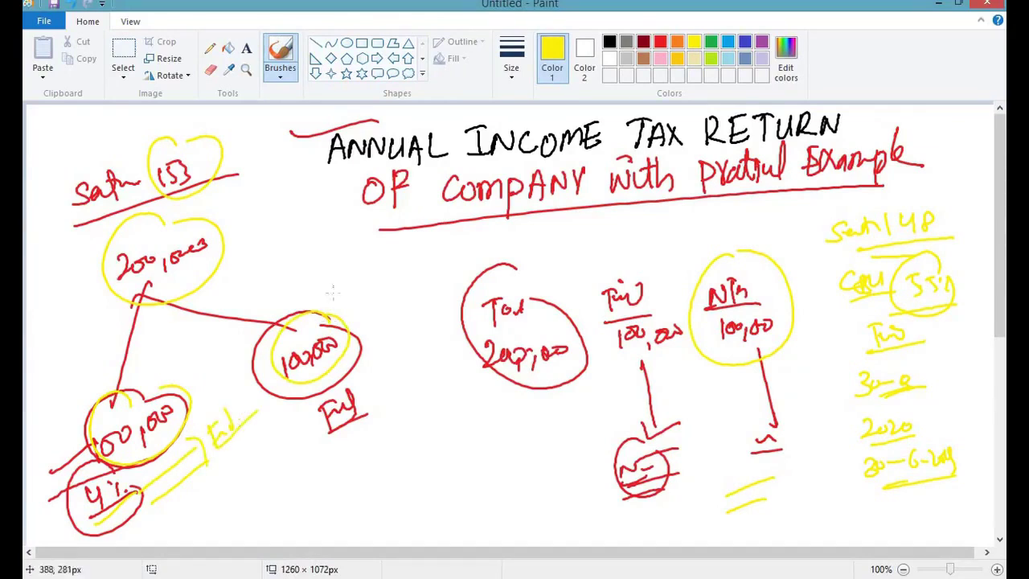
mouse_move(312, 311)
mouse_down()
mouse_move(381, 255)
mouse_move(410, 251)
mouse_move(373, 294)
mouse_up()
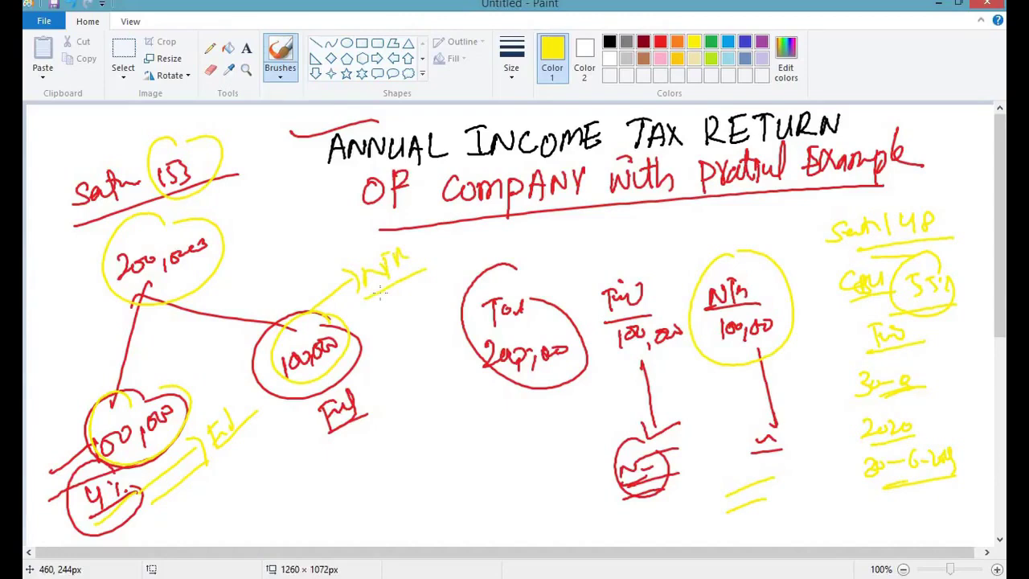
drag(341, 363, 377, 383)
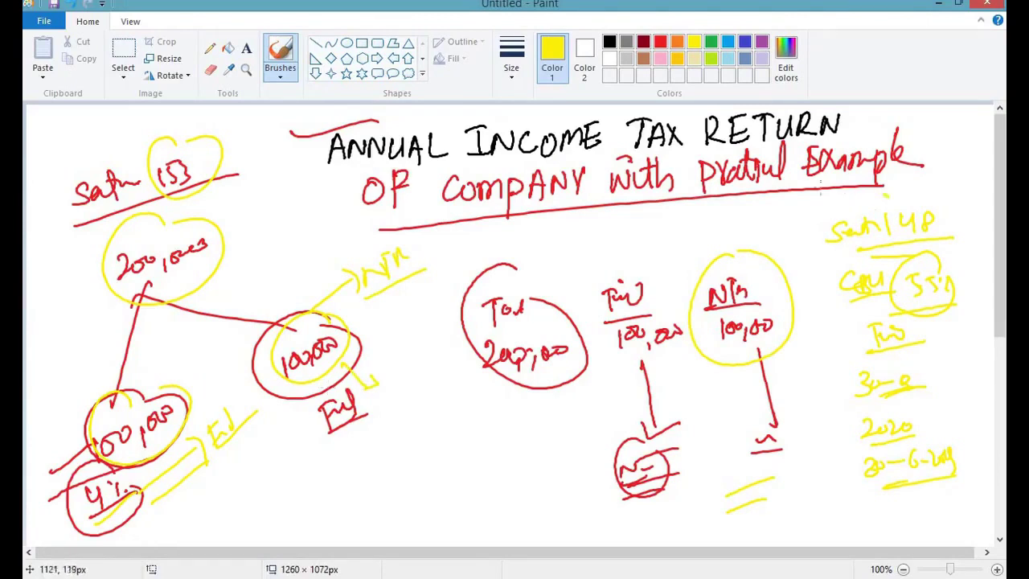
Step: Mark up the Section 148 notes in black, circling the heading and the note below the percentage, and underlining the company, percentage and 30 lines
click(609, 42)
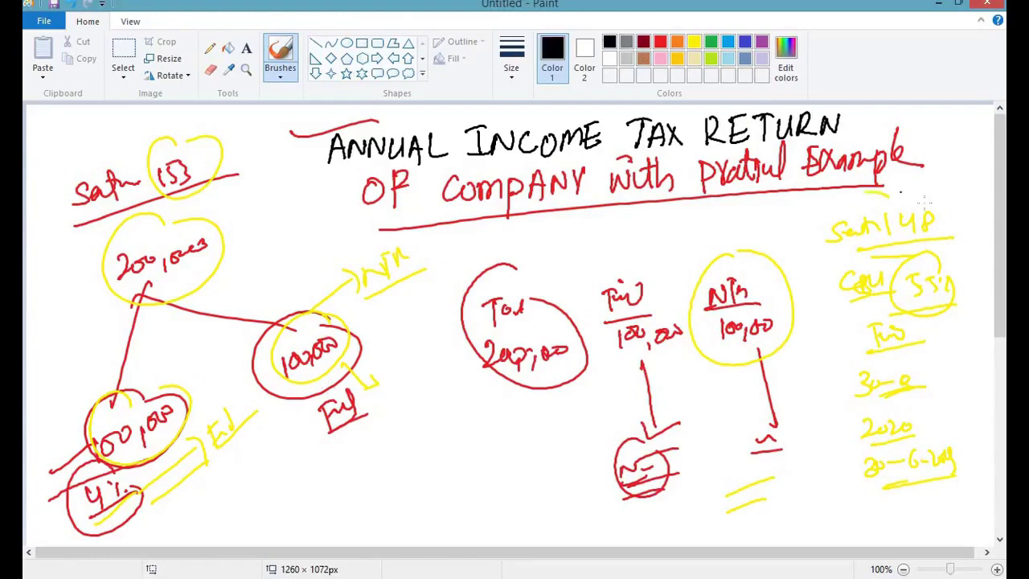
mouse_move(924, 201)
mouse_down()
mouse_move(868, 174)
mouse_move(911, 243)
mouse_move(956, 227)
mouse_up()
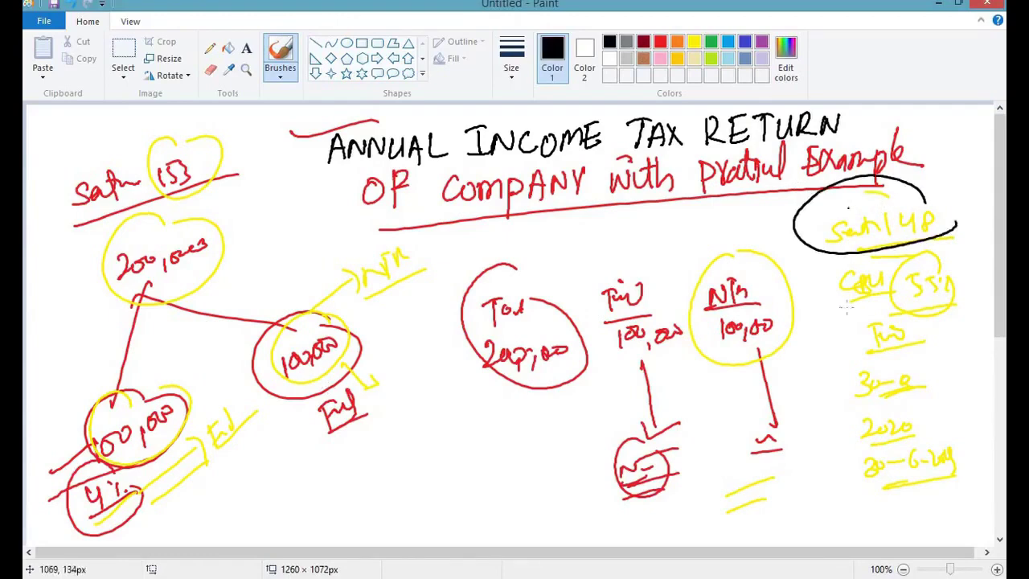
drag(818, 310, 877, 296)
drag(891, 311, 954, 298)
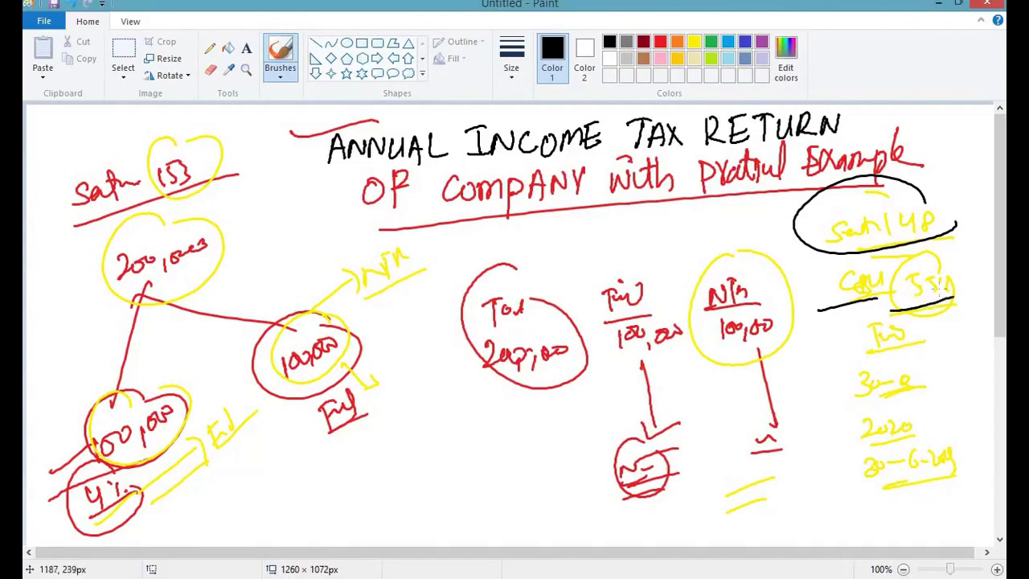
mouse_move(890, 307)
mouse_down()
mouse_move(848, 346)
mouse_move(918, 336)
mouse_up()
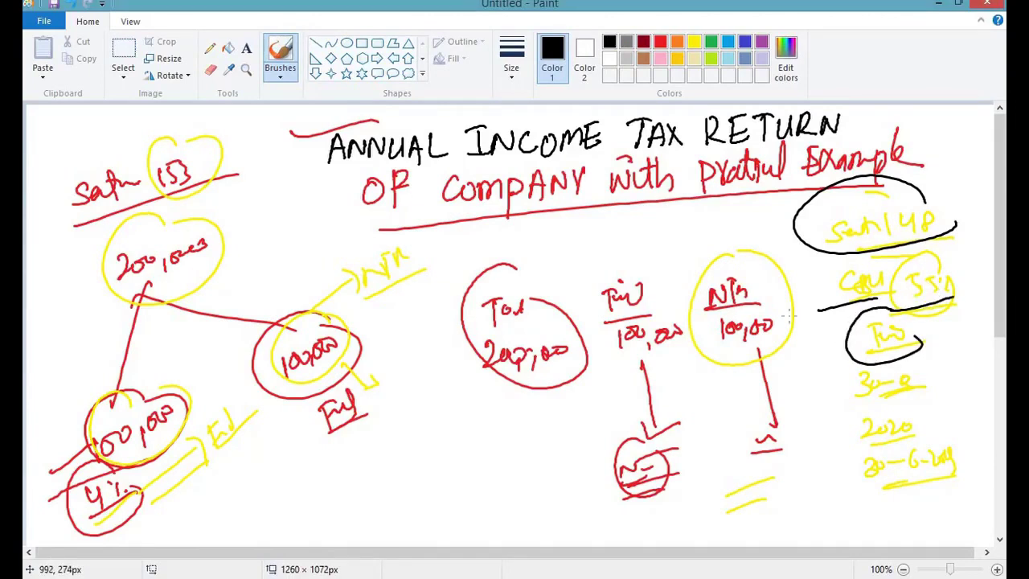
drag(850, 407, 929, 391)
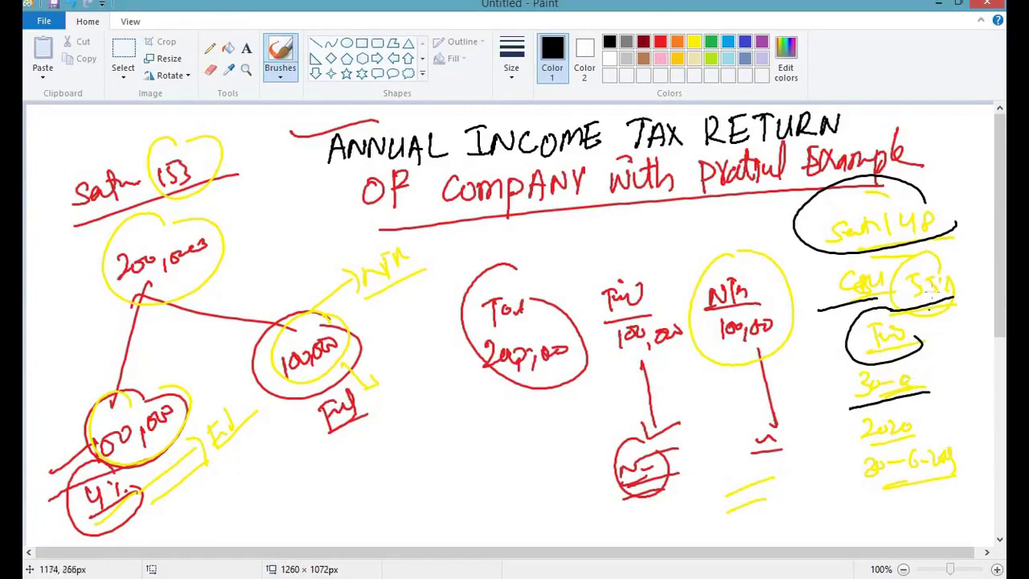
drag(890, 302, 955, 285)
Step: Circle the yellow NTR label in black with a small arrow below it, and add a black stroke beside the circled Section 148 note
mouse_move(393, 291)
mouse_down()
mouse_move(418, 309)
mouse_move(404, 330)
mouse_up()
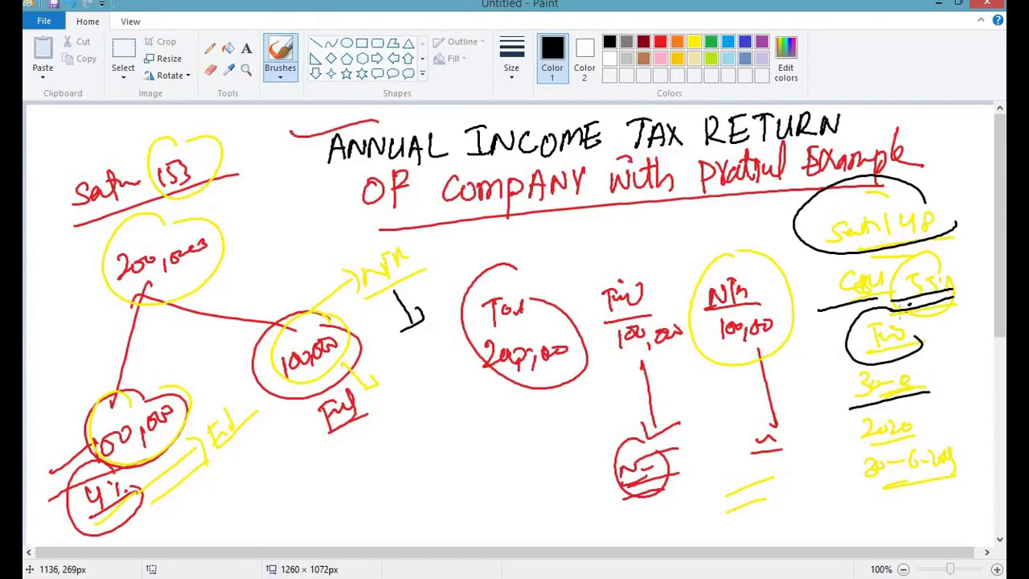
drag(900, 348, 947, 340)
mouse_move(397, 228)
mouse_down()
mouse_move(333, 269)
mouse_move(422, 245)
mouse_up()
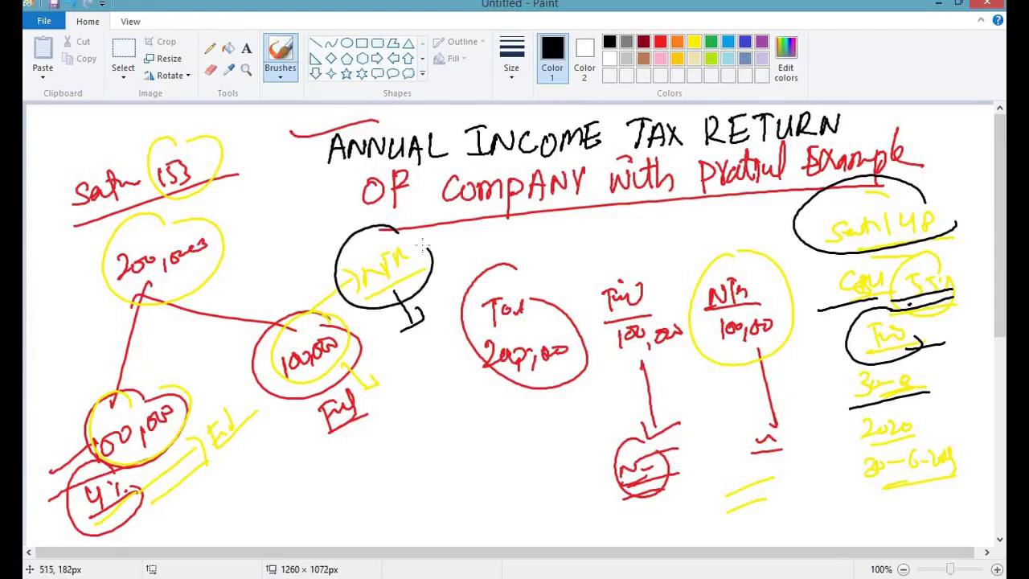
Step: Switch to the Computation Company workbook in Excel and examine the sales figures under Grand Total, u/s 148 and u/s 153
key(alt+Tab)
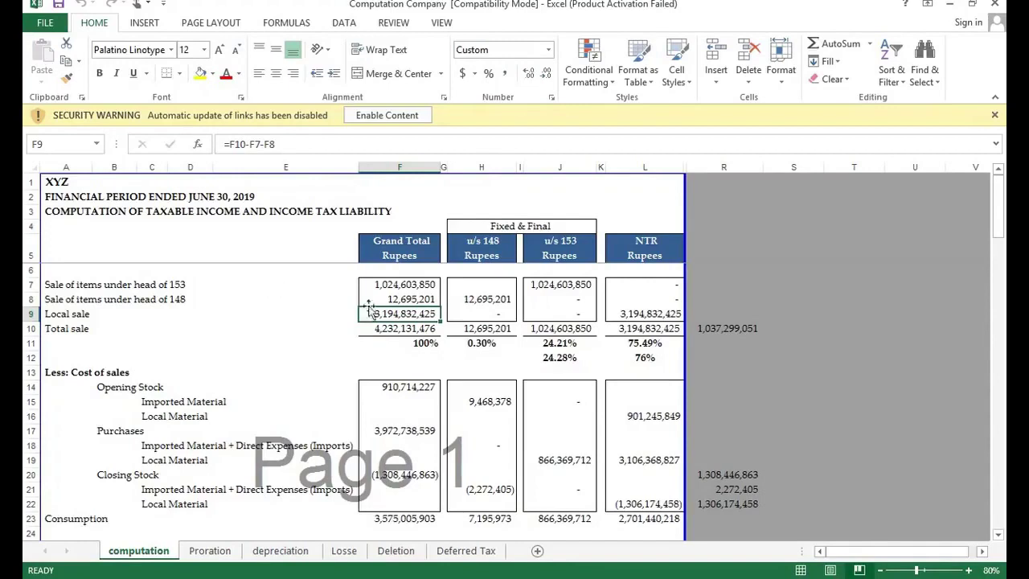
click(407, 330)
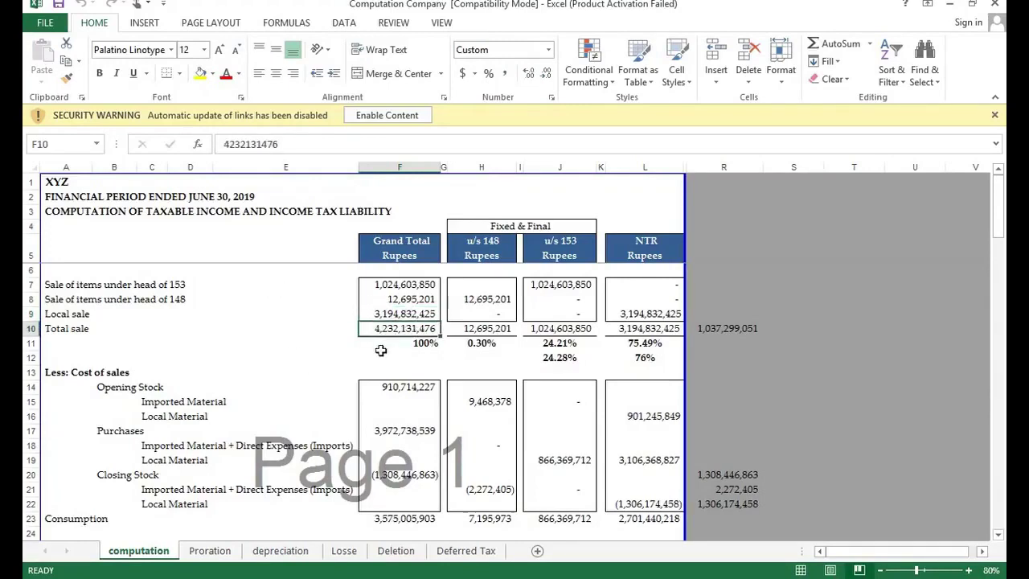
click(416, 286)
key(Down)
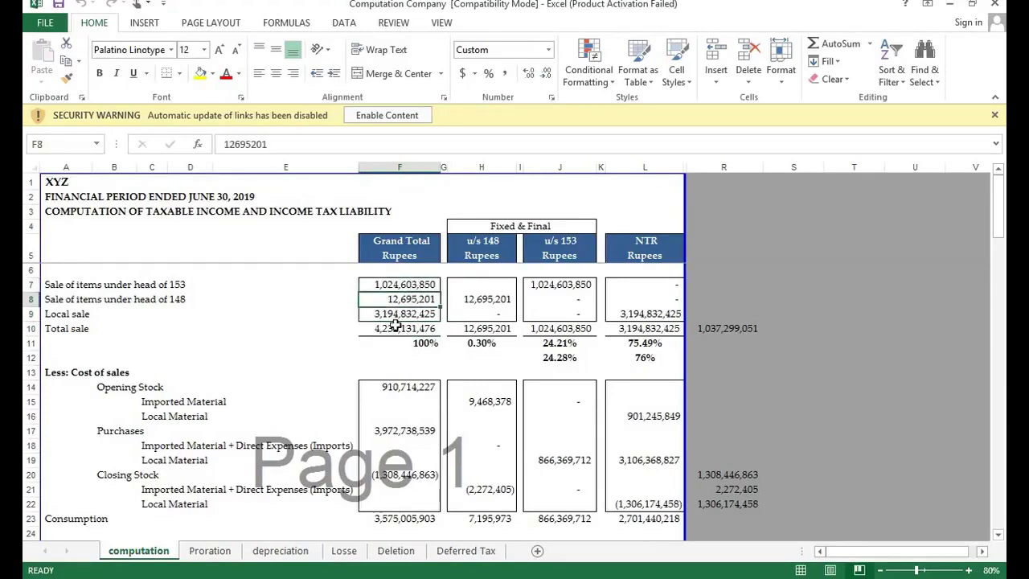
click(415, 287)
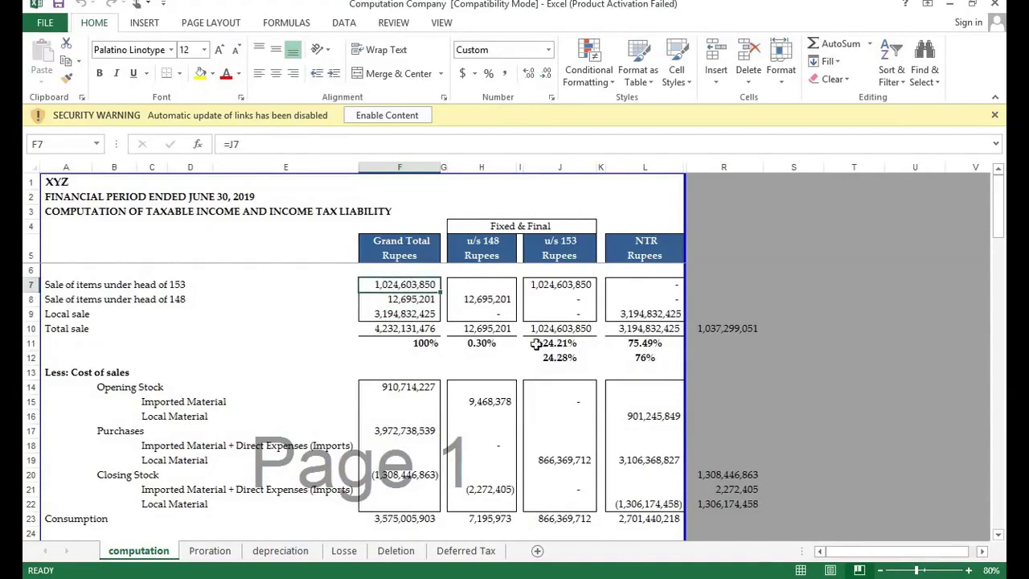
drag(484, 287, 557, 318)
Step: Highlight the u/s 148 and u/s 153 total sale cells, H10 and J10, with a yellow fill
click(480, 329)
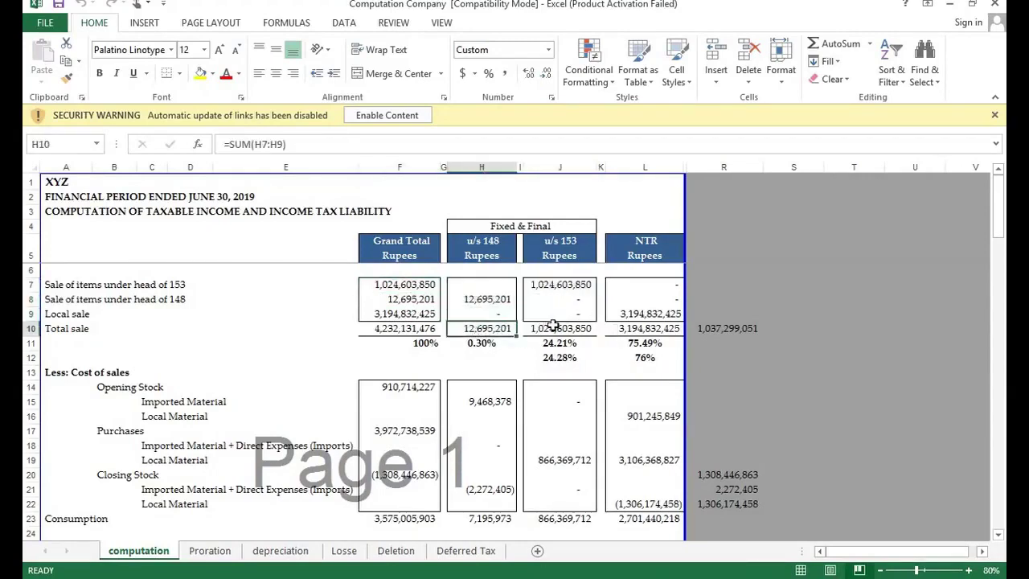
ctrl+click(553, 325)
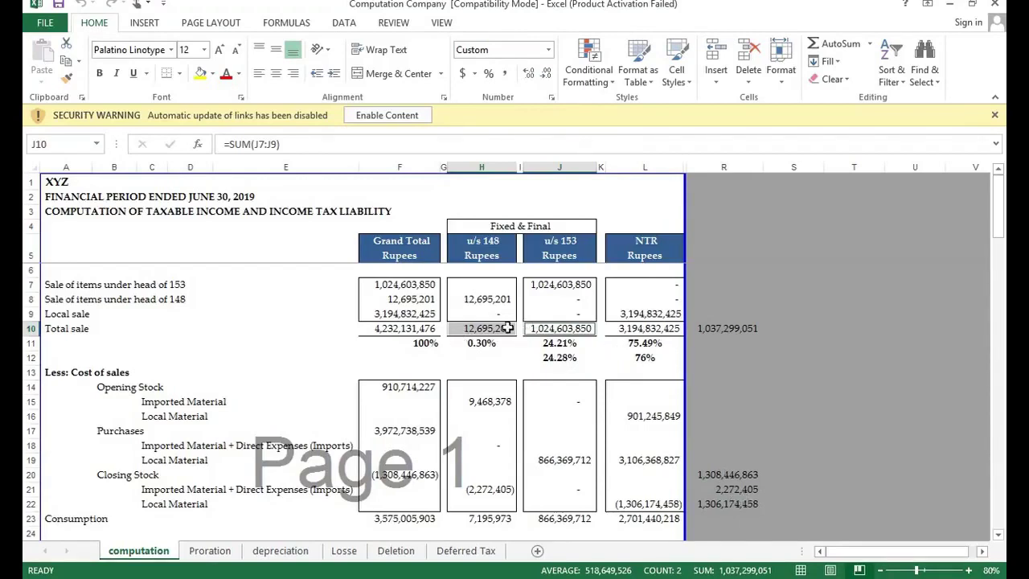
click(204, 75)
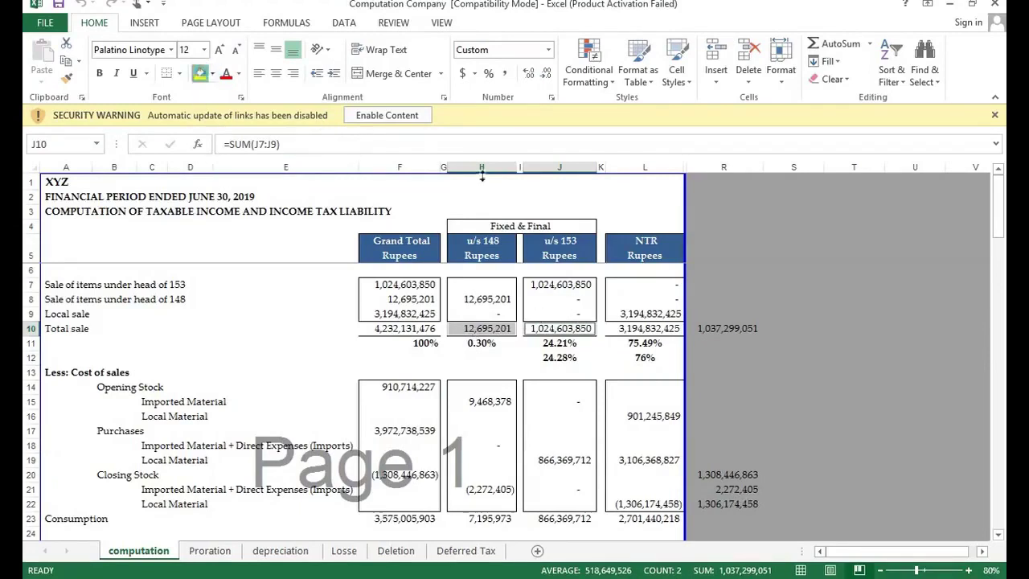
click(774, 356)
click(651, 329)
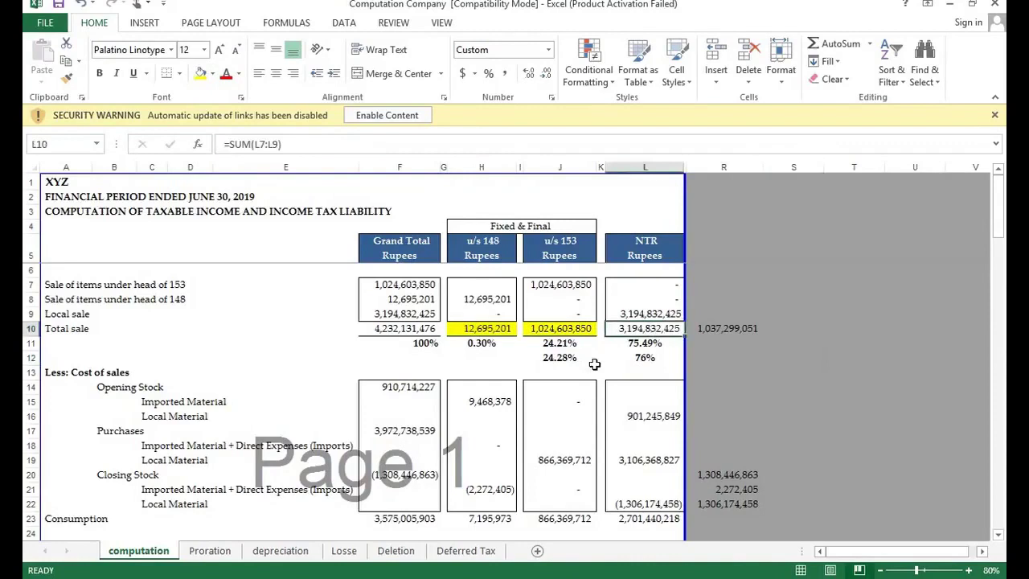
Step: Examine the Grand Total opening stock, purchases and closing stock, and the u/s 148 imported opening stock in the cost of sales section
scroll(595, 364, down, 1)
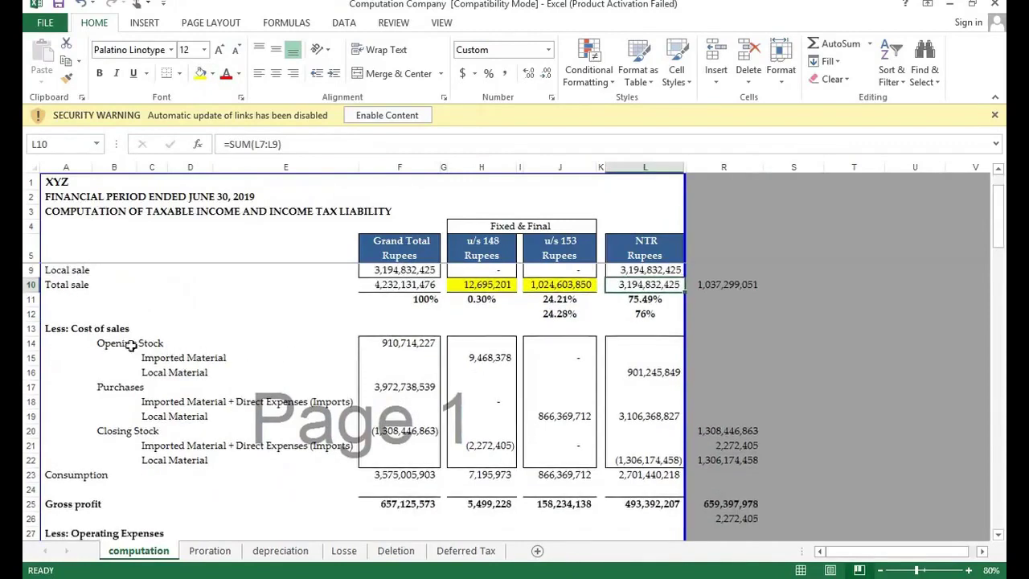
click(407, 344)
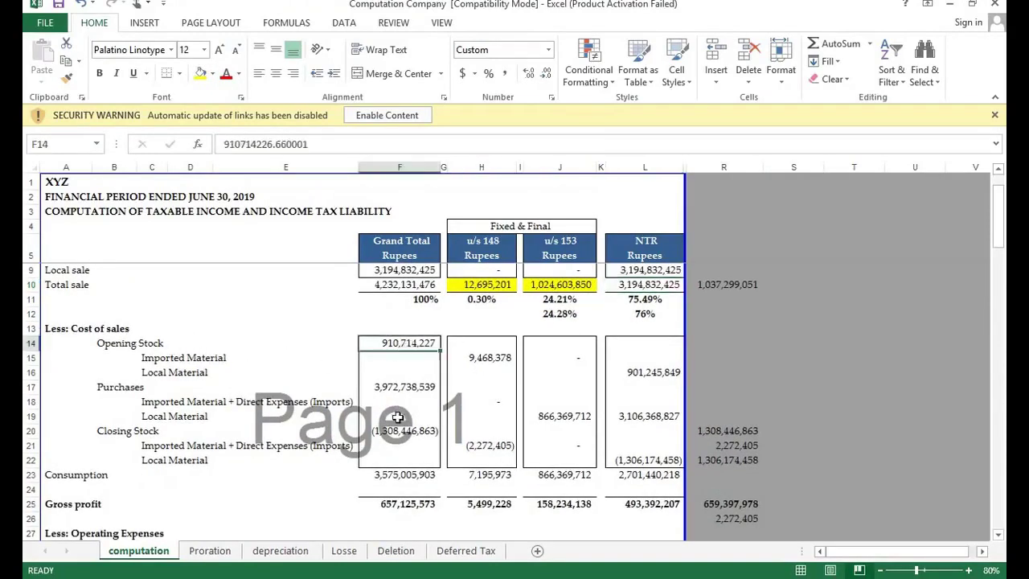
click(402, 388)
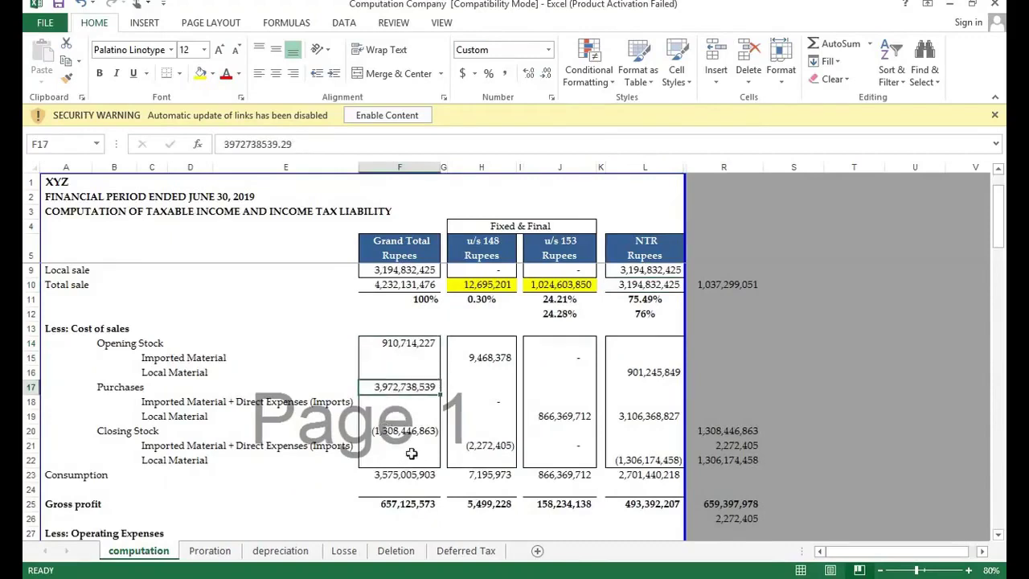
click(406, 448)
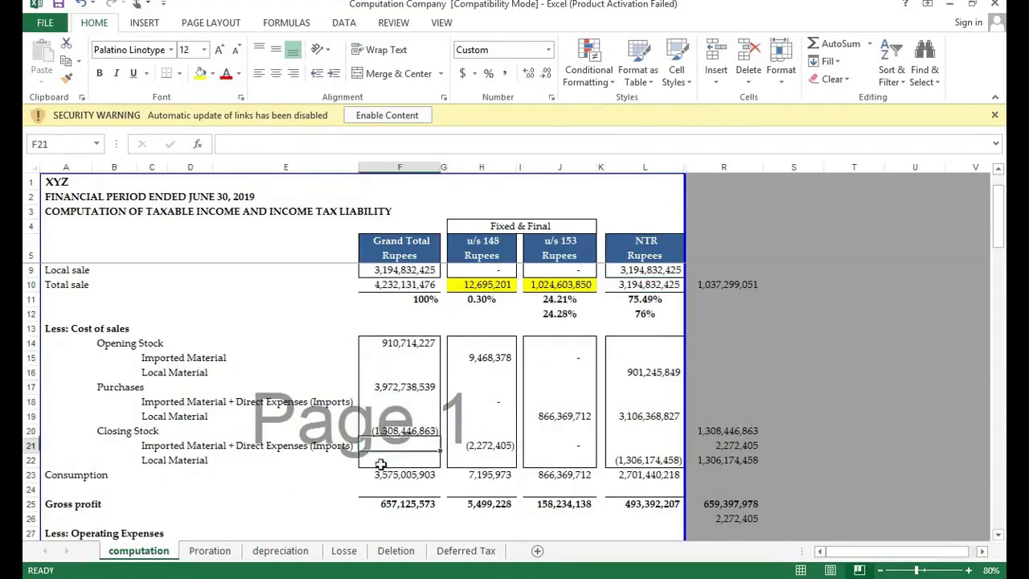
click(414, 431)
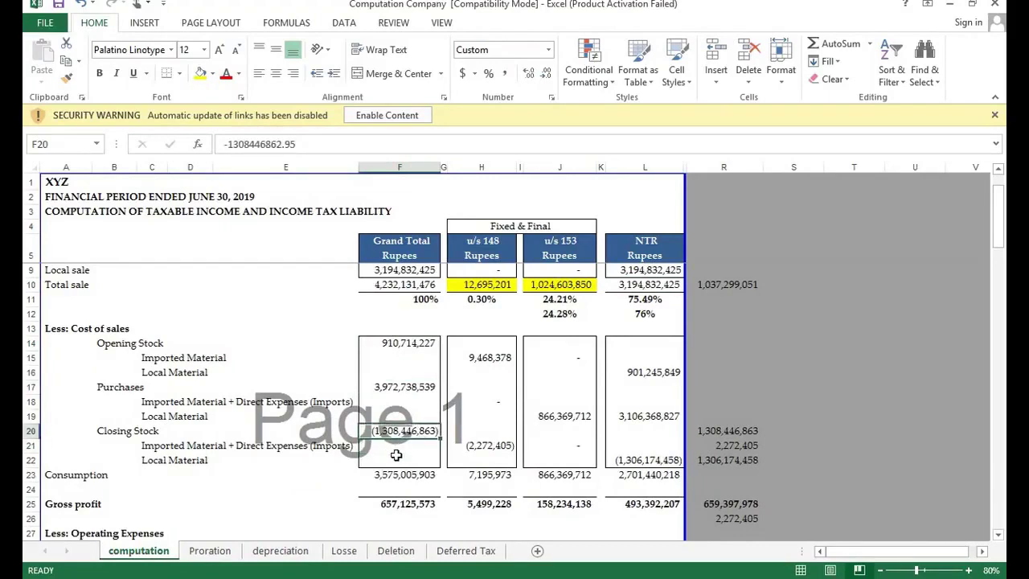
click(492, 358)
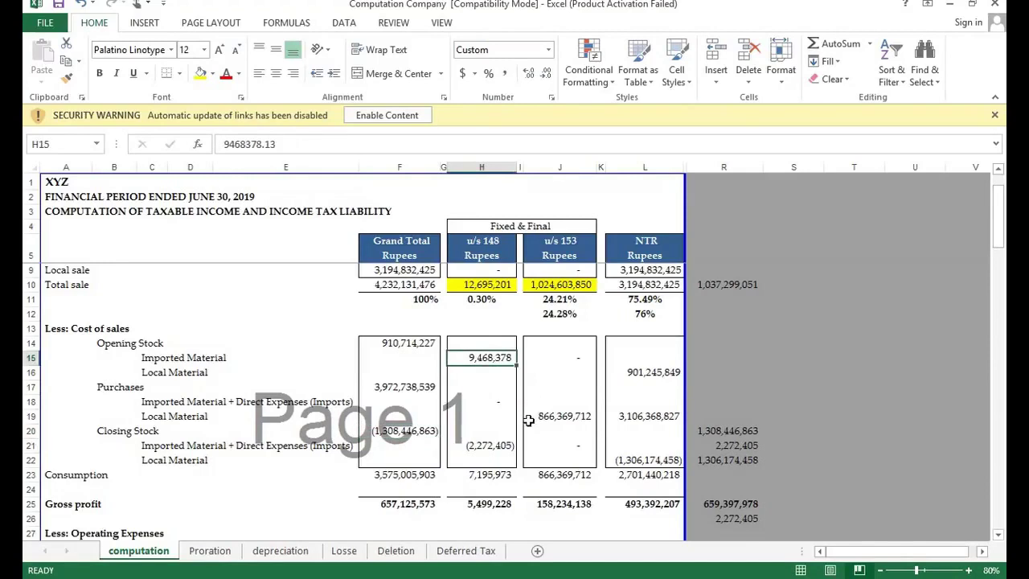
Step: Inspect the u/s 153 and NTR sales proportion formulas in row 12 and the u/s 153 local material purchases formula in J19
scroll(545, 359, up, 1)
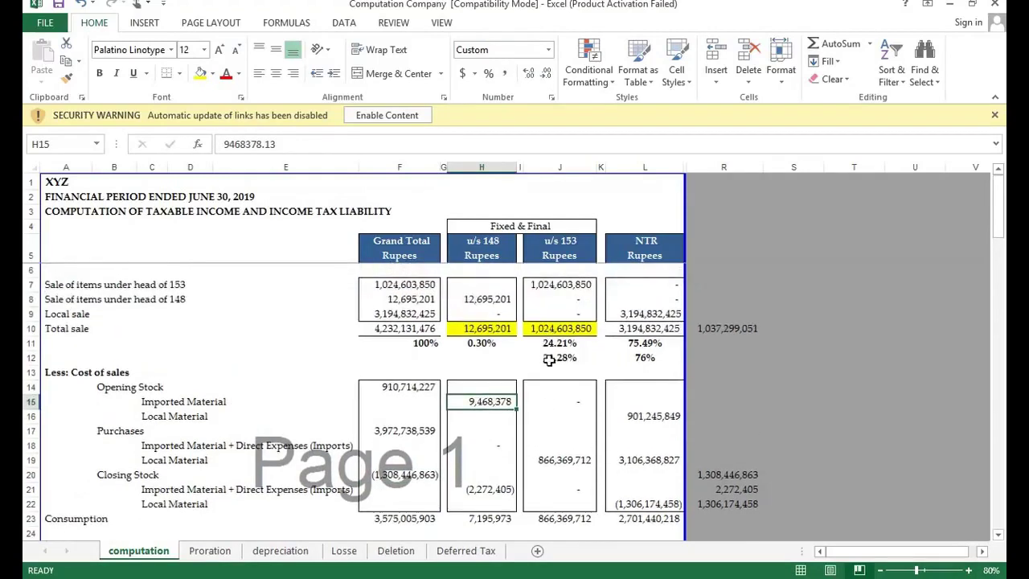
click(548, 359)
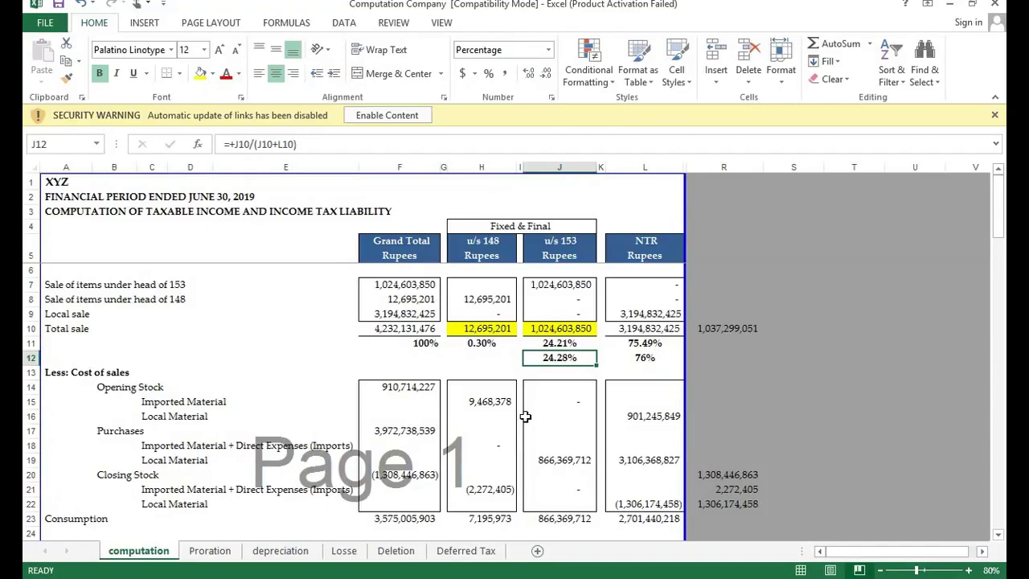
click(637, 359)
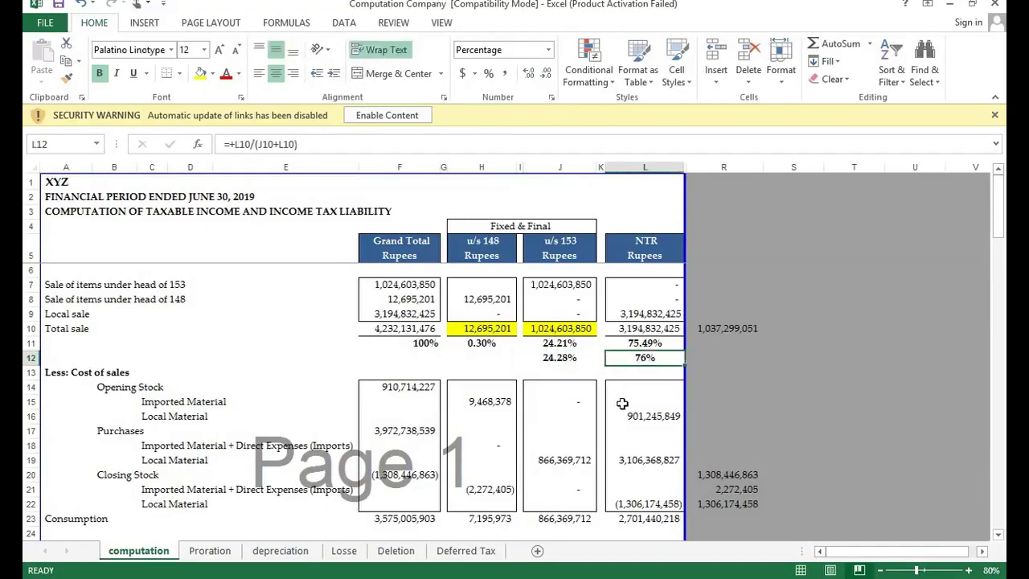
click(490, 404)
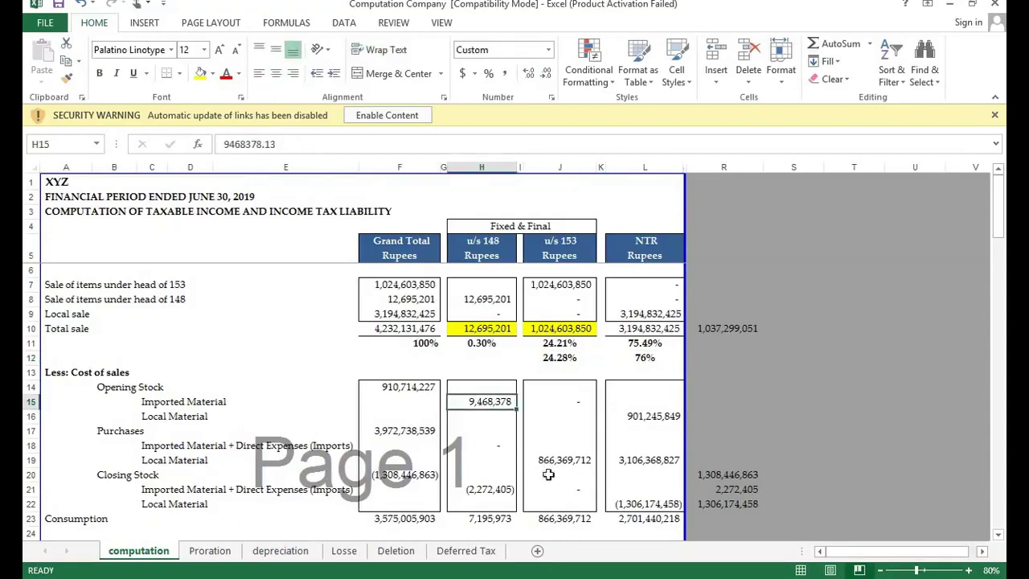
click(570, 460)
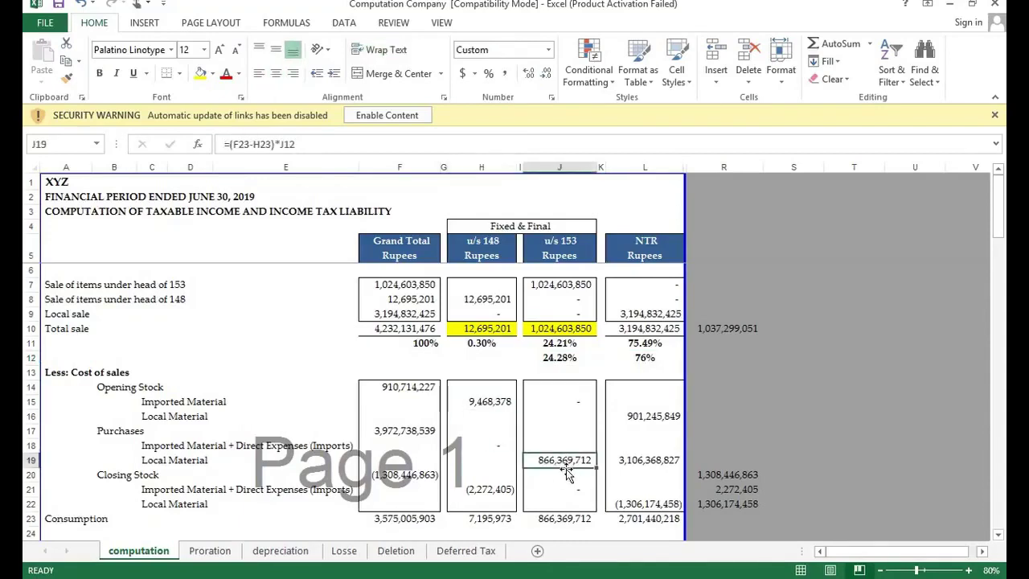
double_click(565, 465)
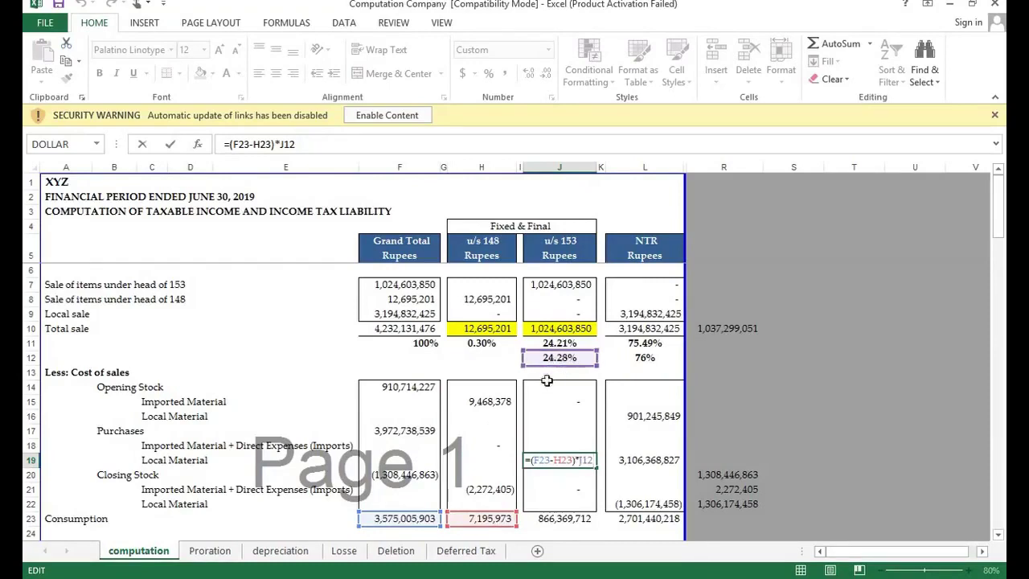
key(ctrl+Return)
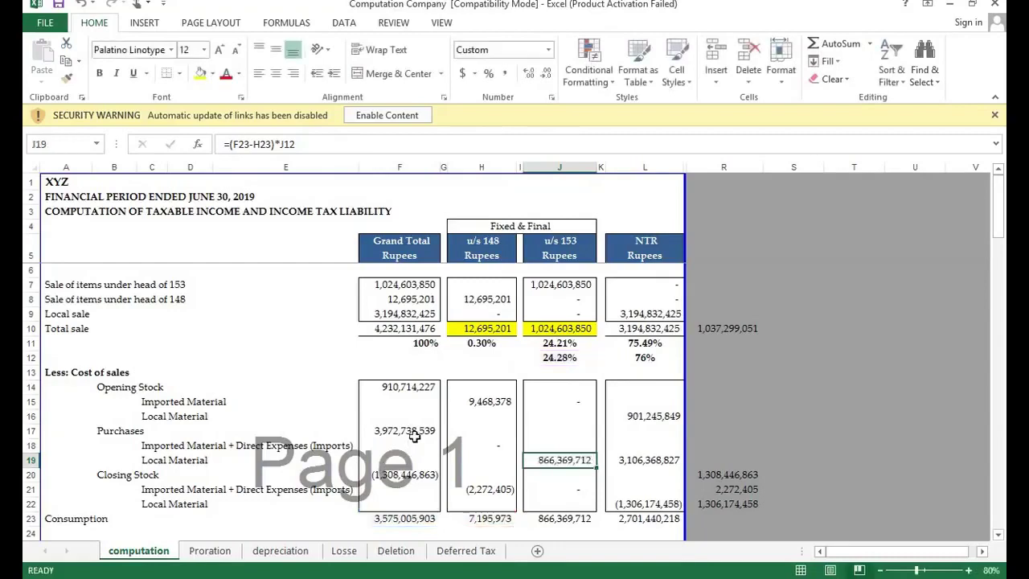
Step: Examine Grand Total purchases, u/s 153 local purchases and NTR local opening stock, and inspect the NTR local purchases formula in L19
click(414, 434)
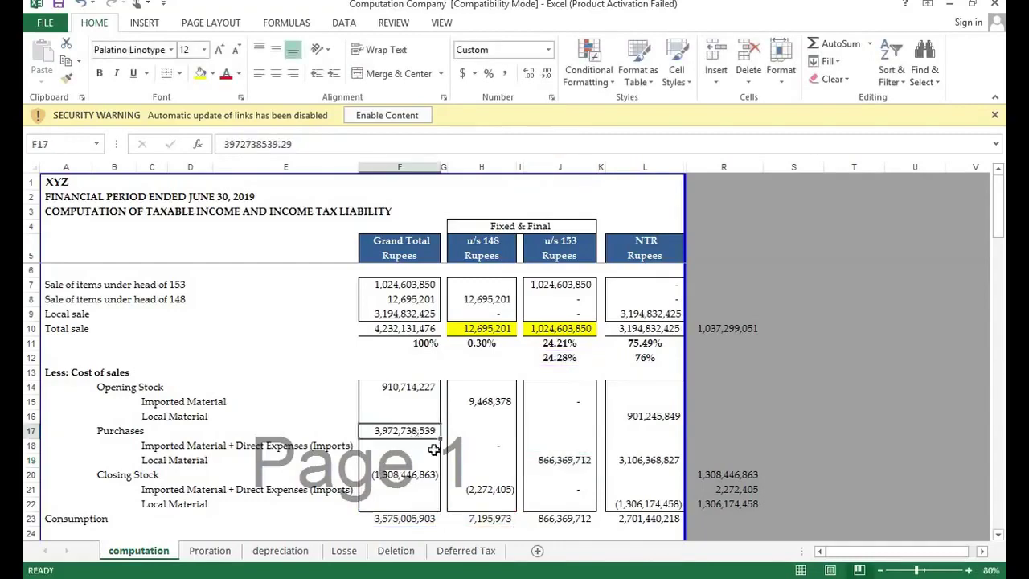
click(570, 460)
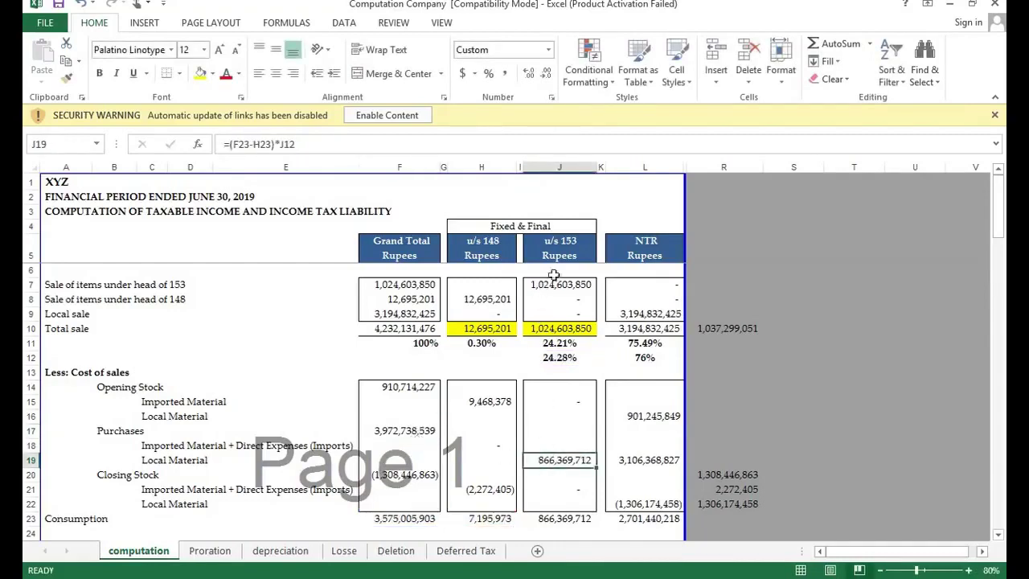
click(569, 252)
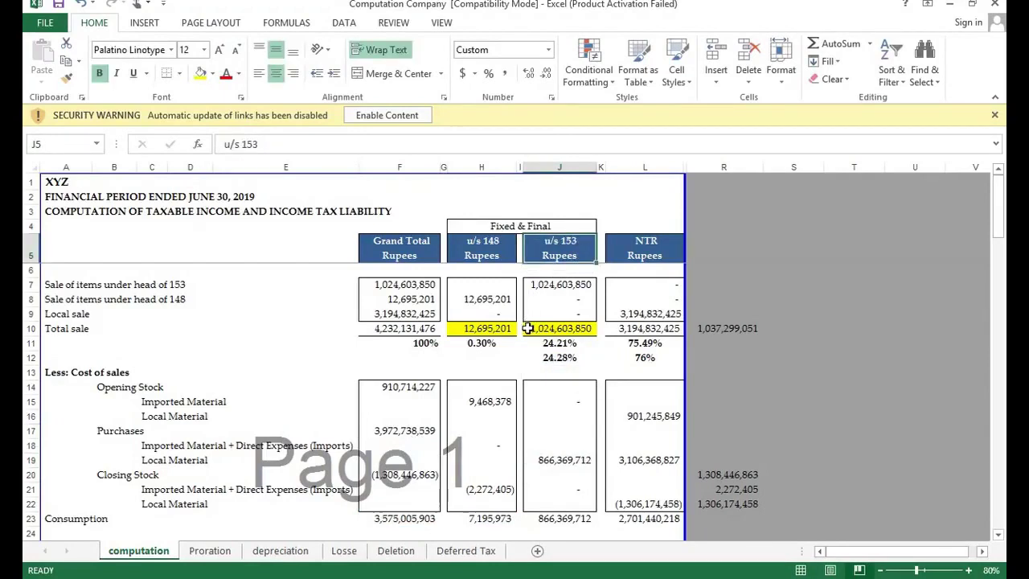
click(656, 420)
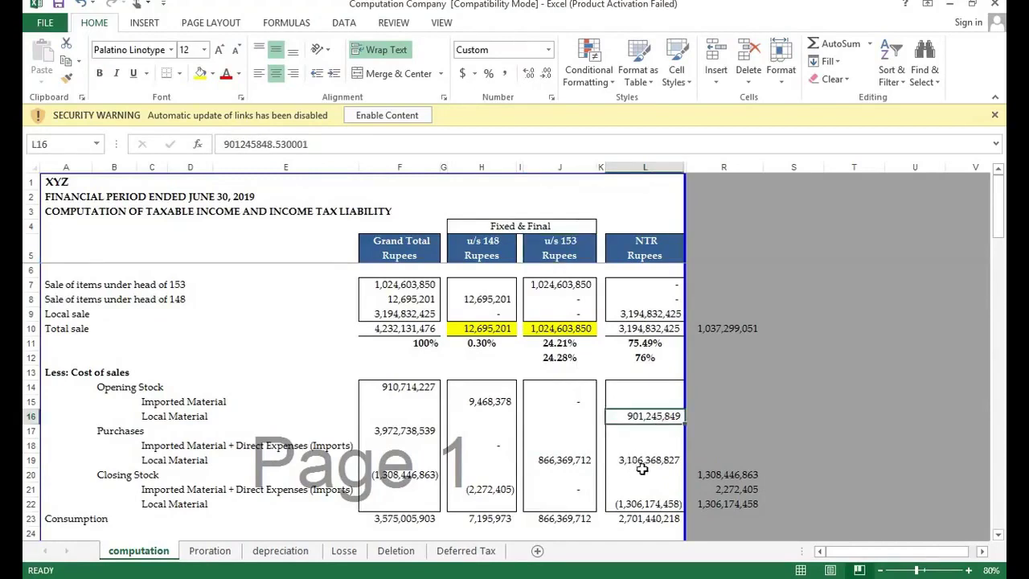
click(647, 461)
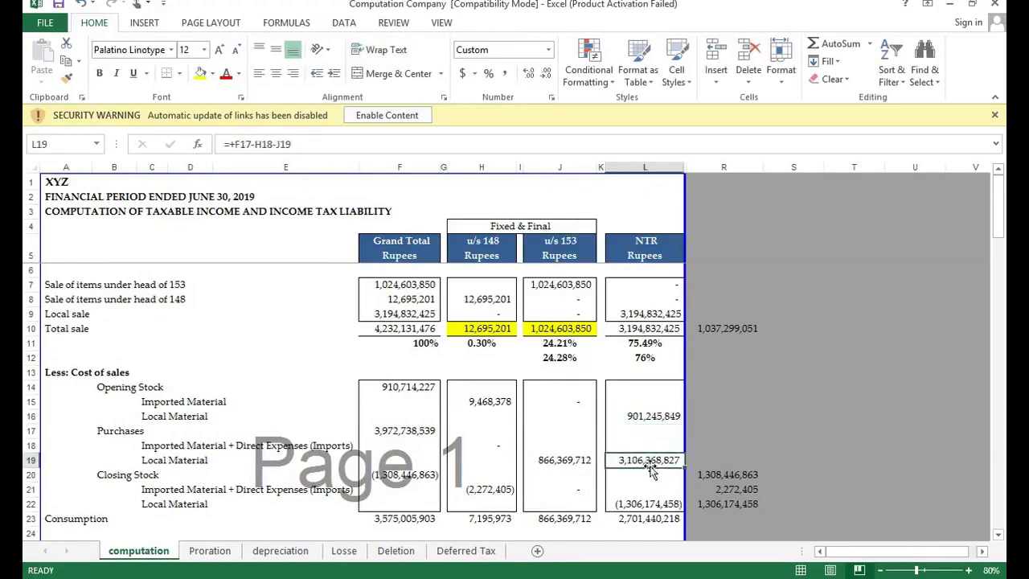
double_click(651, 464)
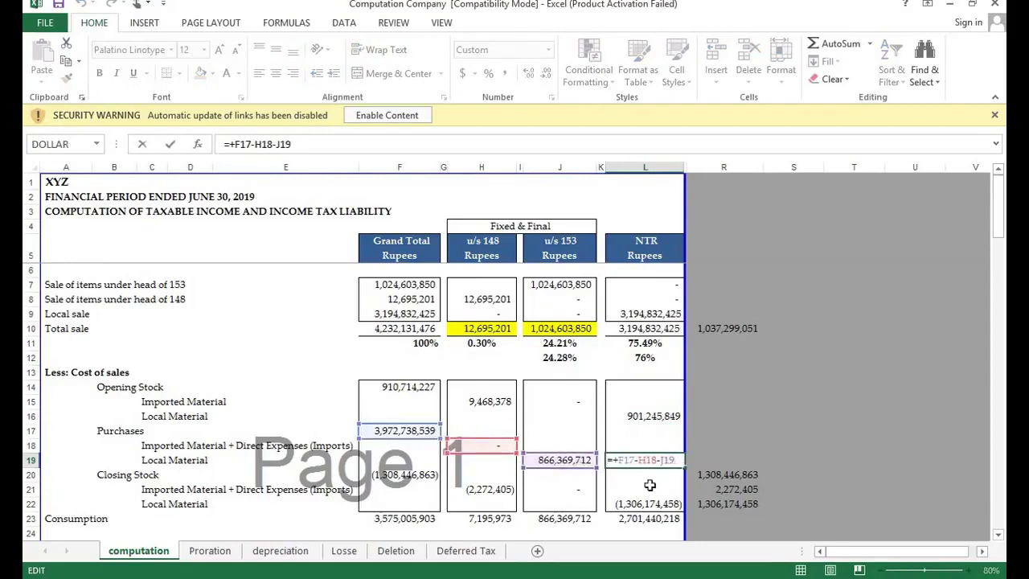
key(Escape)
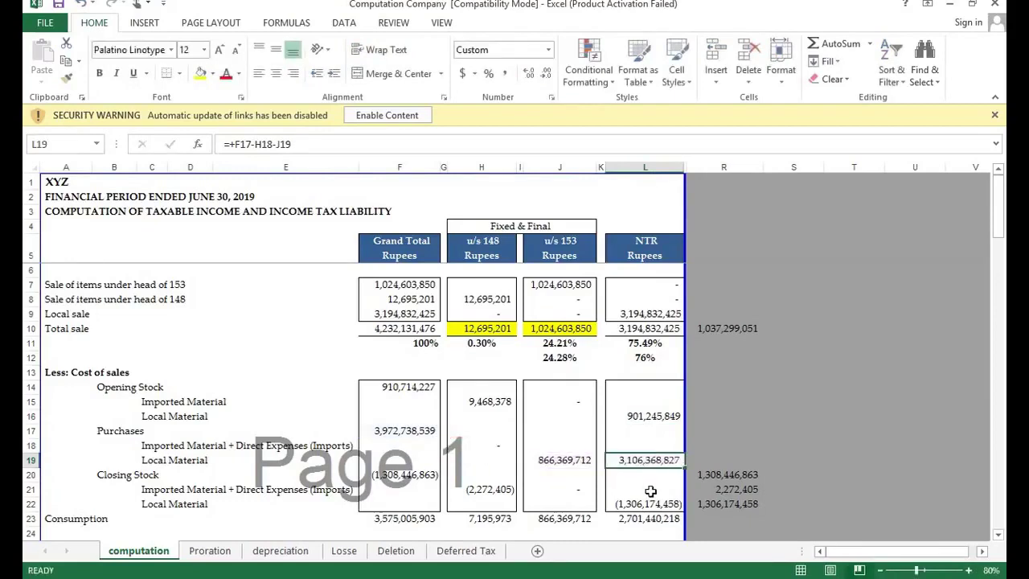
Step: Inspect the NTR local closing stock formula in L22 and the u/s 153 purchases and closing stock cells, J19 and J21
click(656, 504)
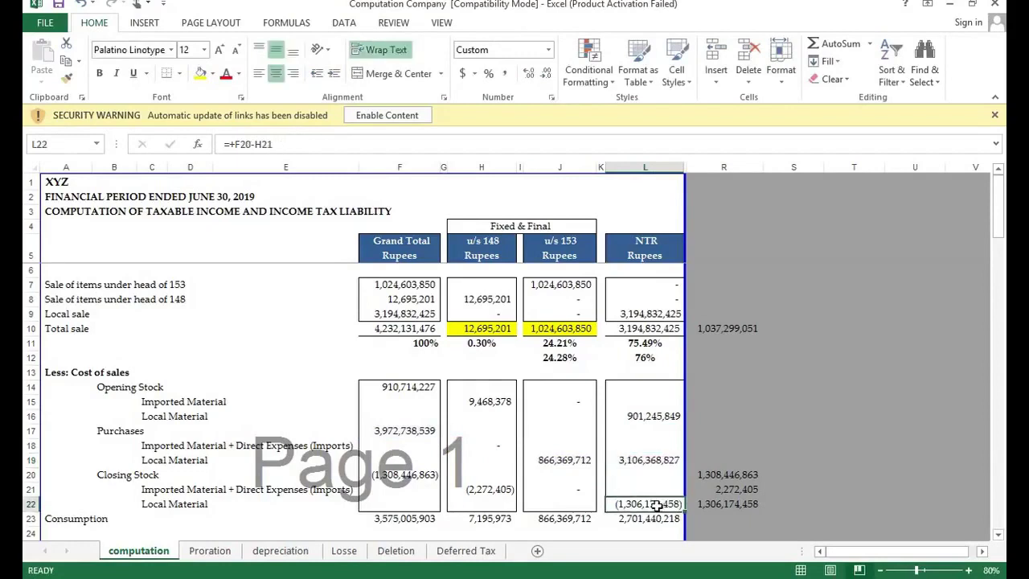
double_click(656, 504)
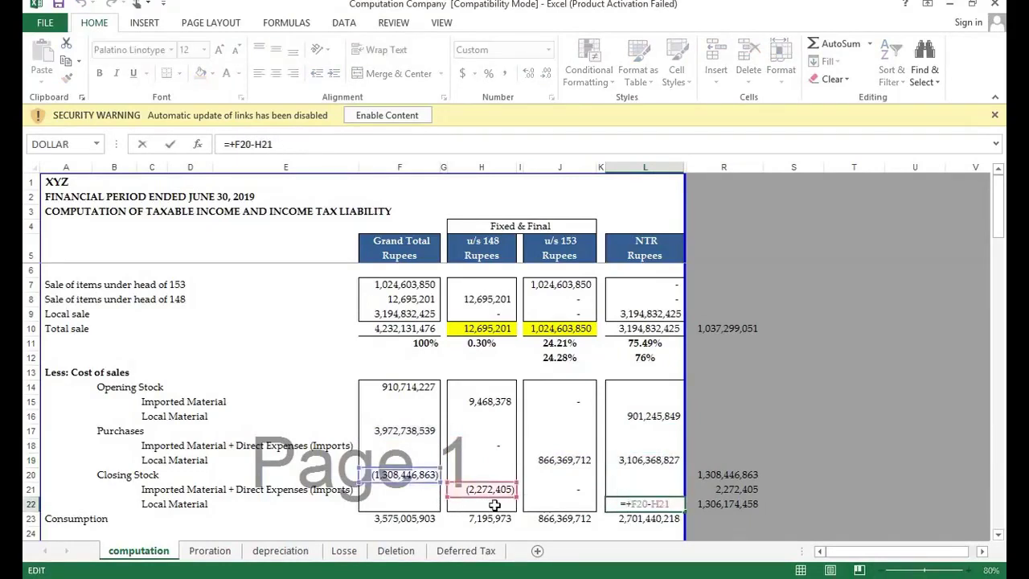
key(Escape)
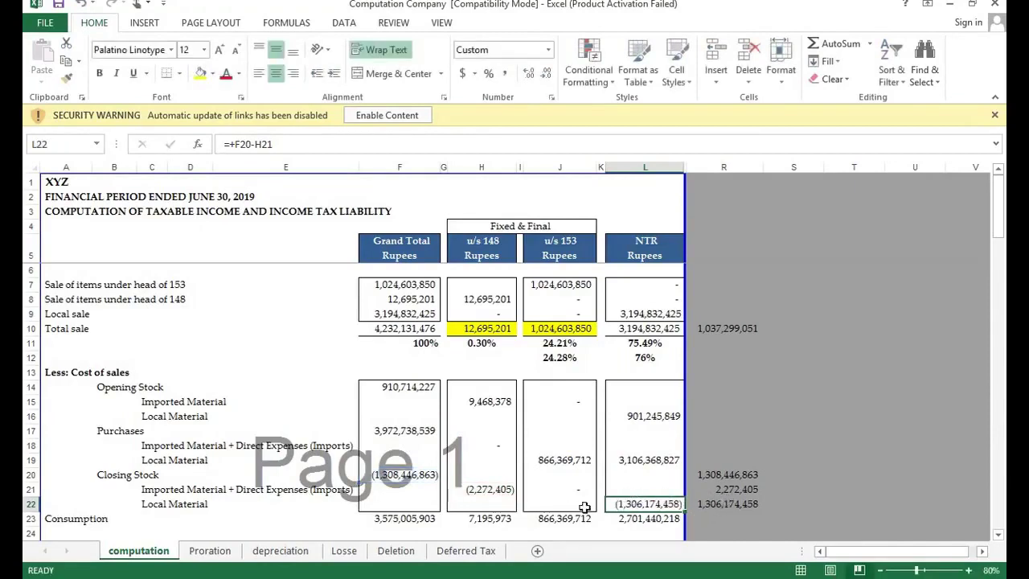
click(576, 463)
click(567, 493)
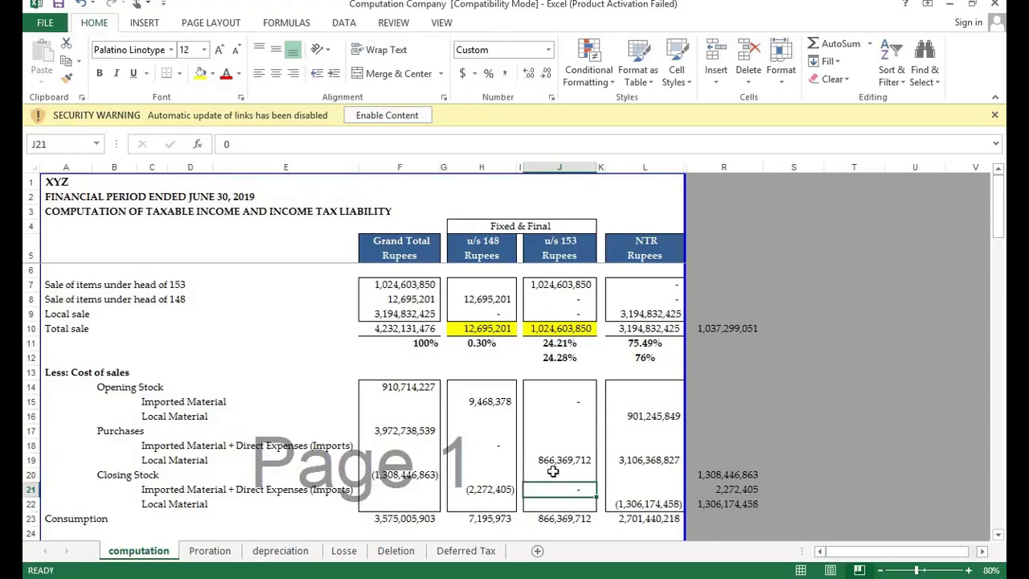
Step: Review the gross profit formulas in row 25 for Grand Total, u/s 148, u/s 153 and NTR
scroll(553, 472, down, 3)
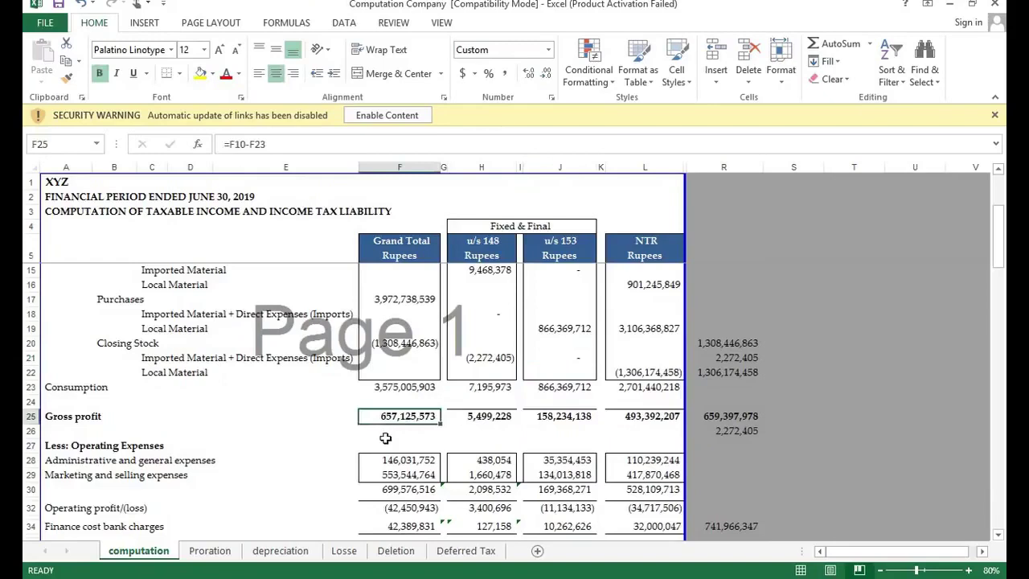
click(487, 418)
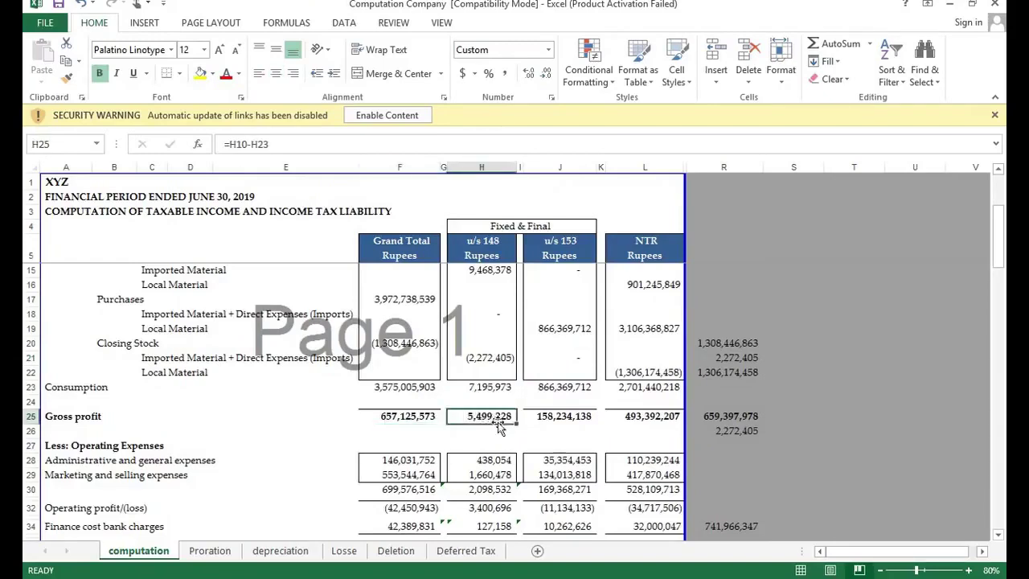
click(563, 426)
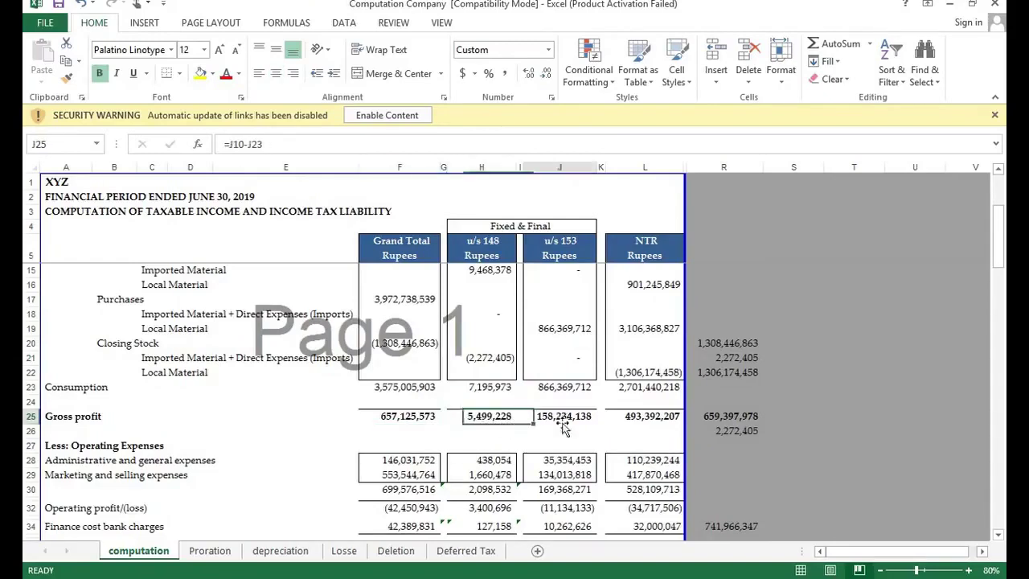
click(655, 416)
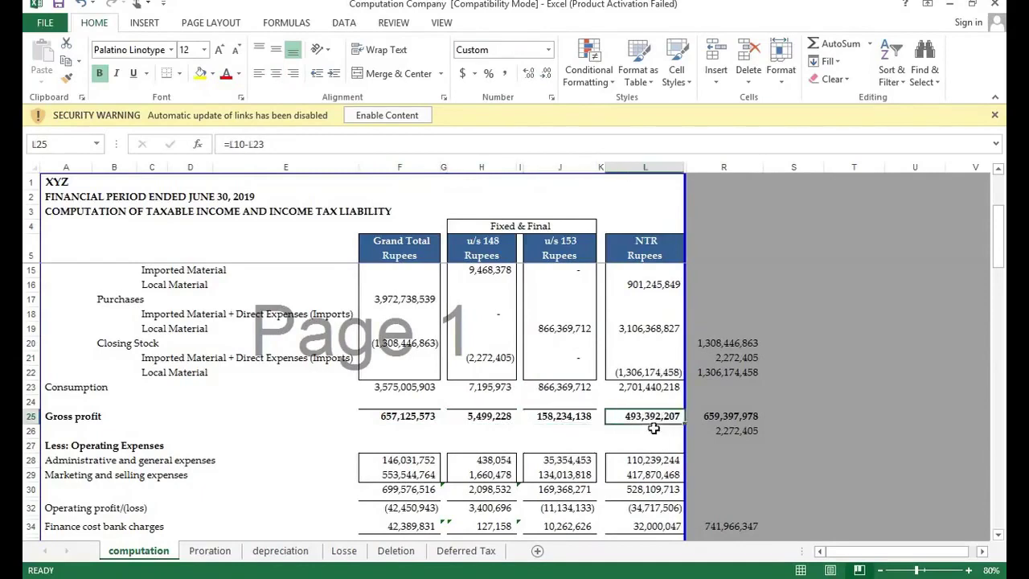
Step: Trace the Grand Total administrative expenses in F28 to the Proration sheet and review its administrative and marketing expense heads
click(426, 459)
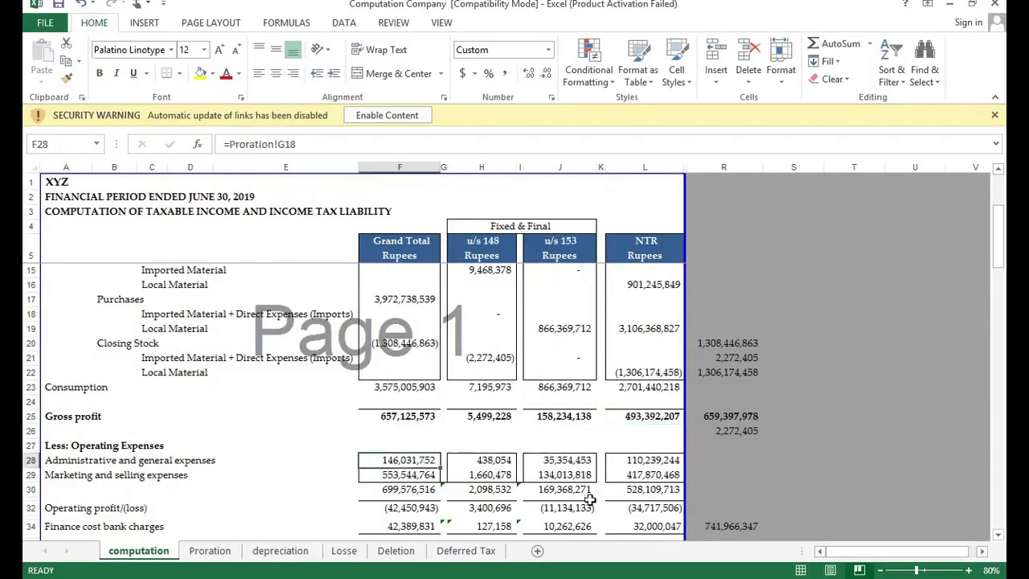
key(ctrl+bracketleft)
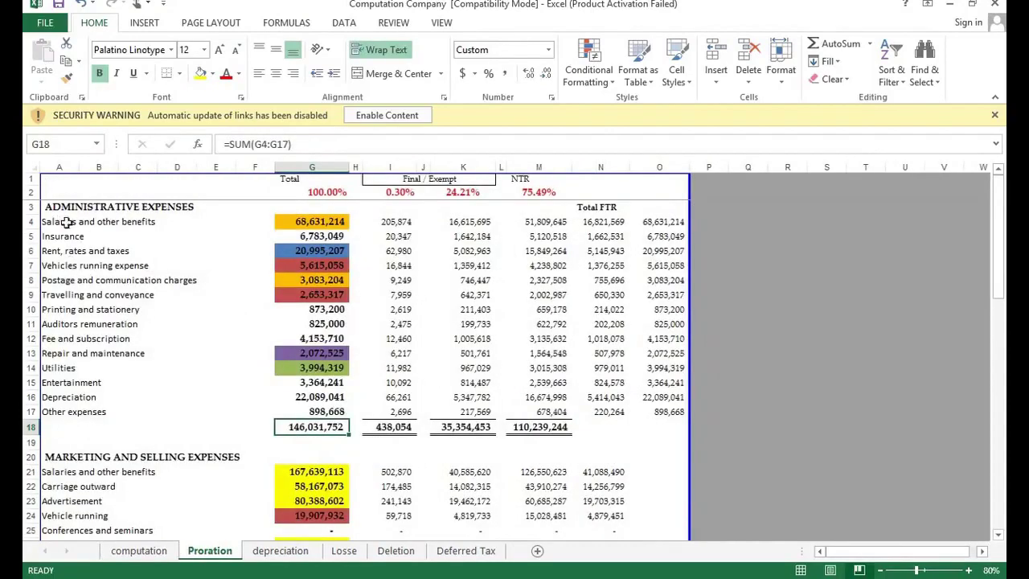
drag(66, 221, 100, 407)
click(316, 223)
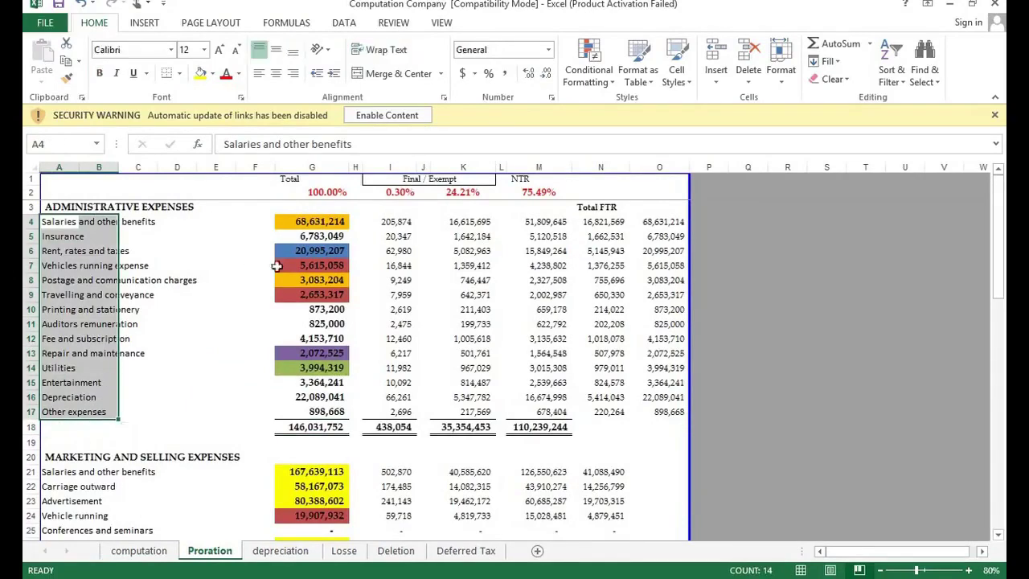
scroll(185, 458, down, 6)
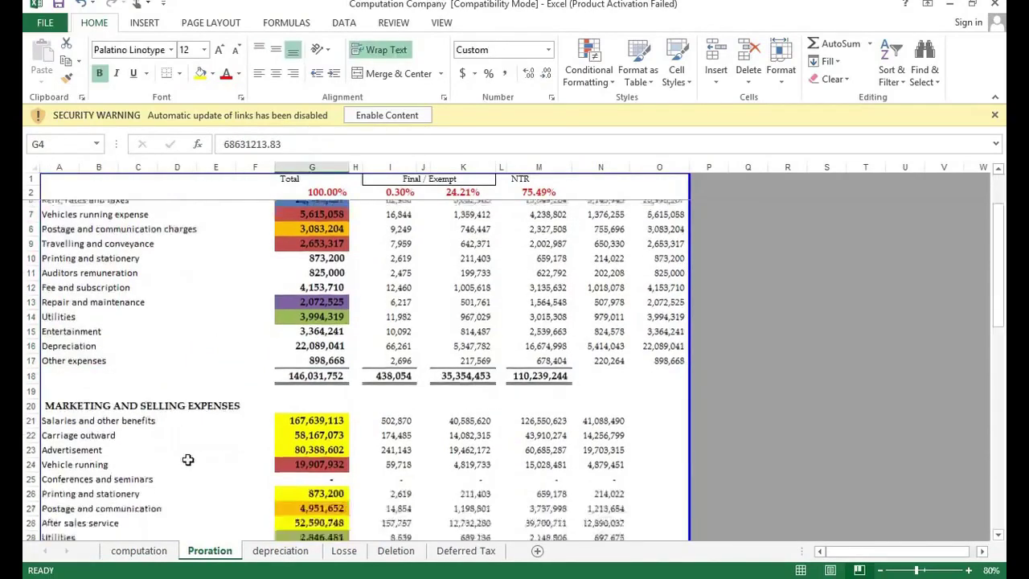
scroll(188, 458, down, 6)
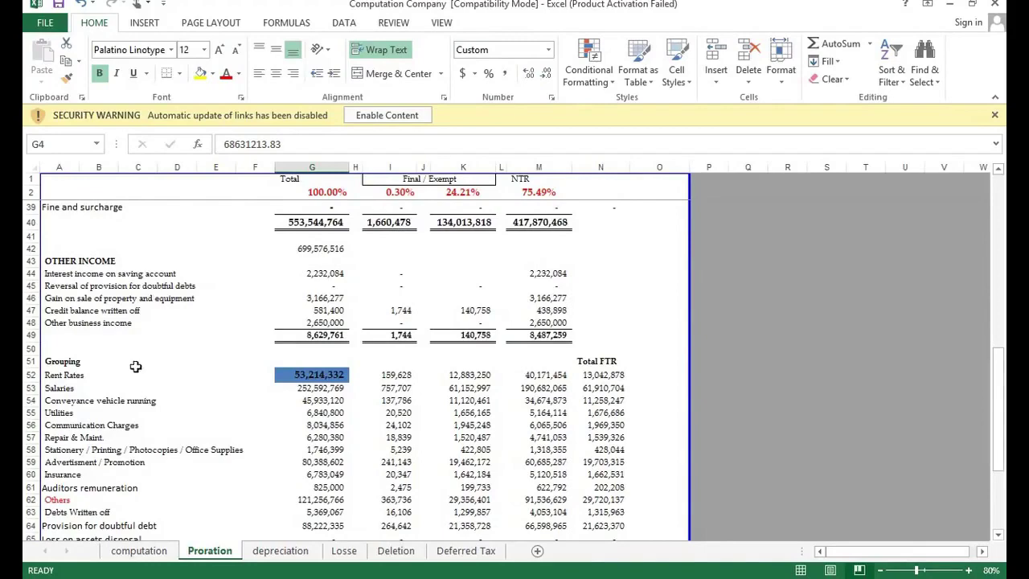
Step: Trace the Rent Rates grouping formula in G52 to the administrative and marketing rent, rates and taxes amounts in G6 and G31
click(69, 375)
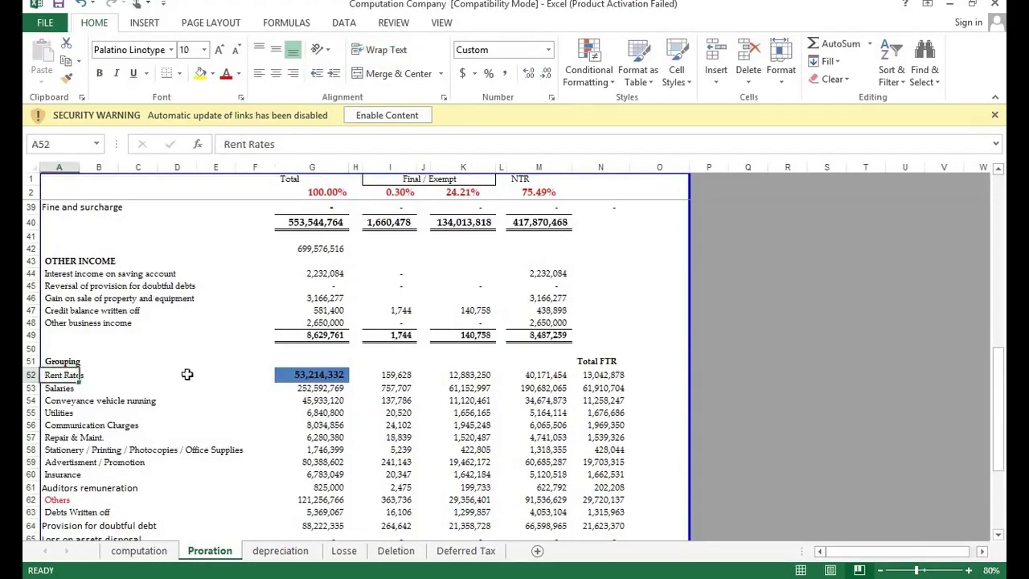
scroll(184, 374, up, 9)
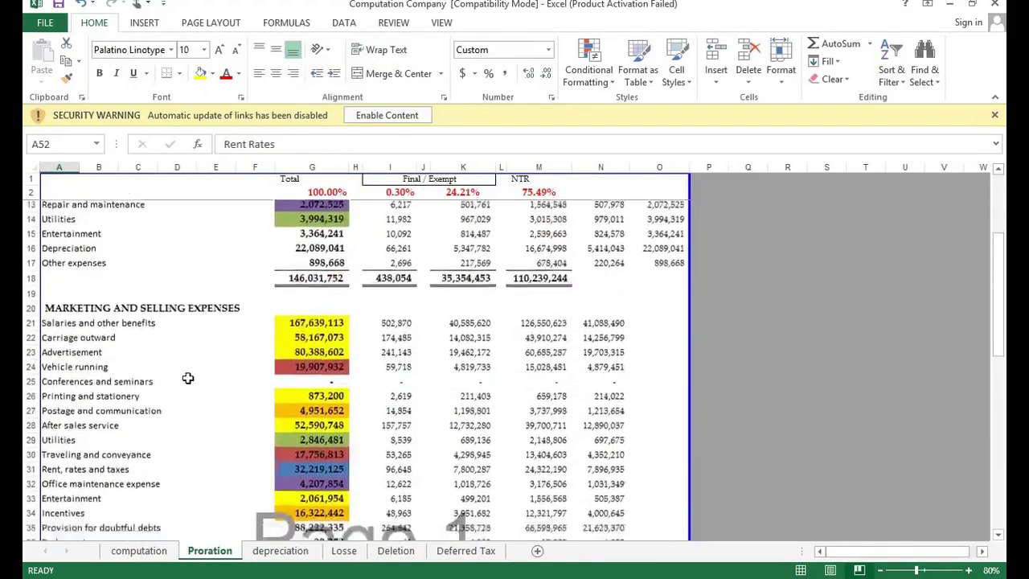
scroll(186, 375, down, 6)
scroll(186, 378, down, 2)
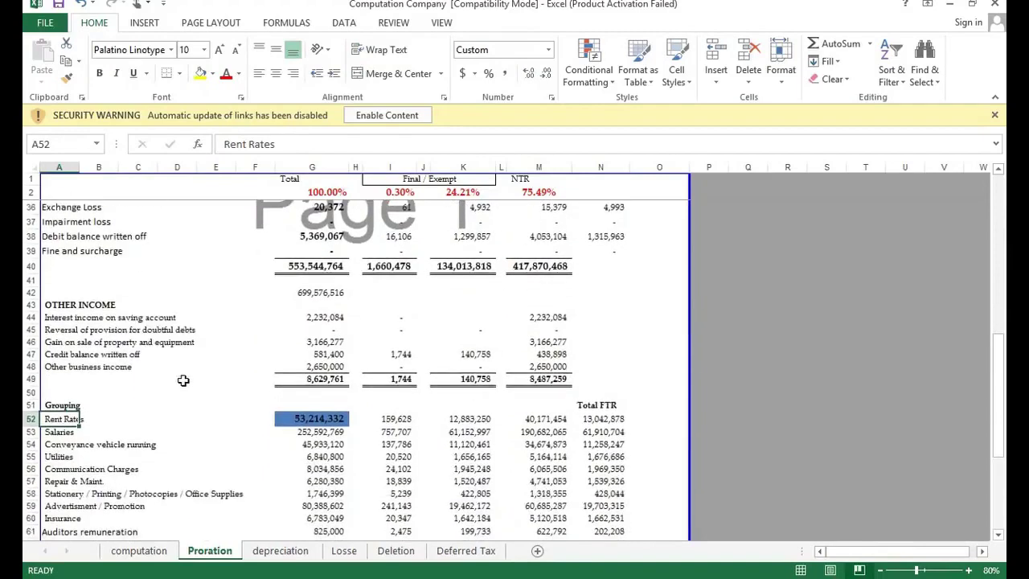
scroll(239, 402, down, 1)
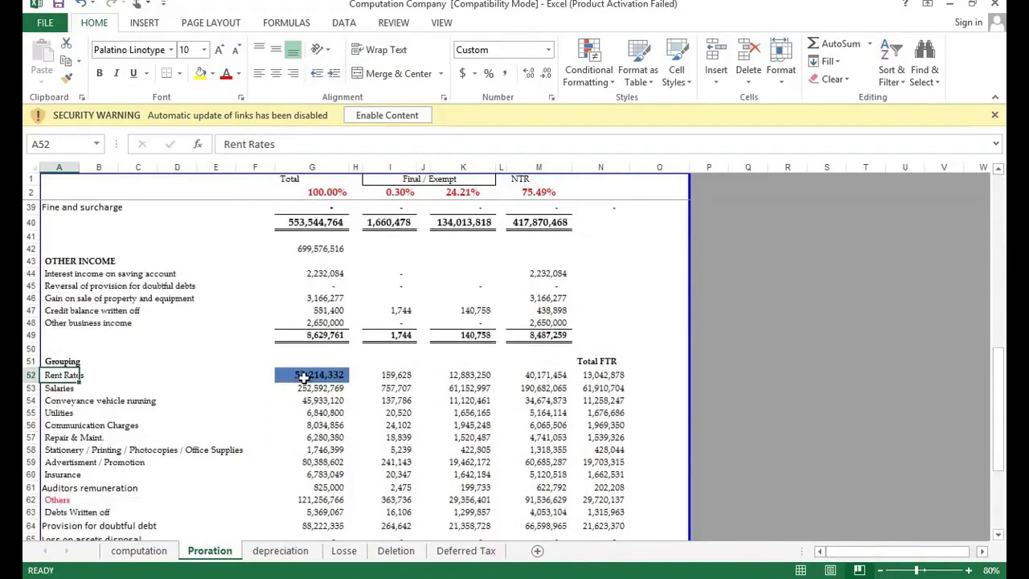
click(306, 378)
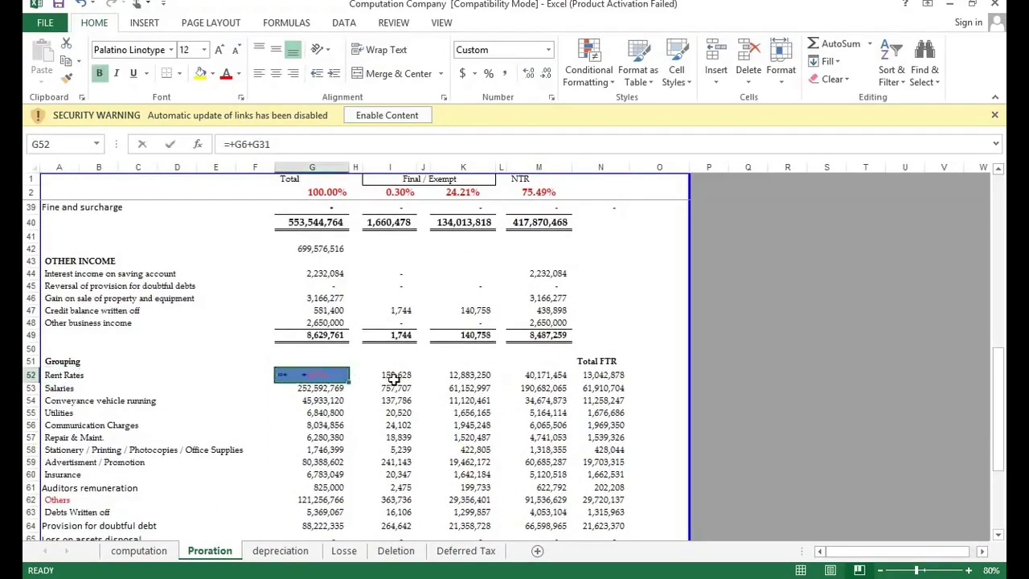
key(F2)
scroll(394, 384, up, 1)
scroll(393, 384, up, 4)
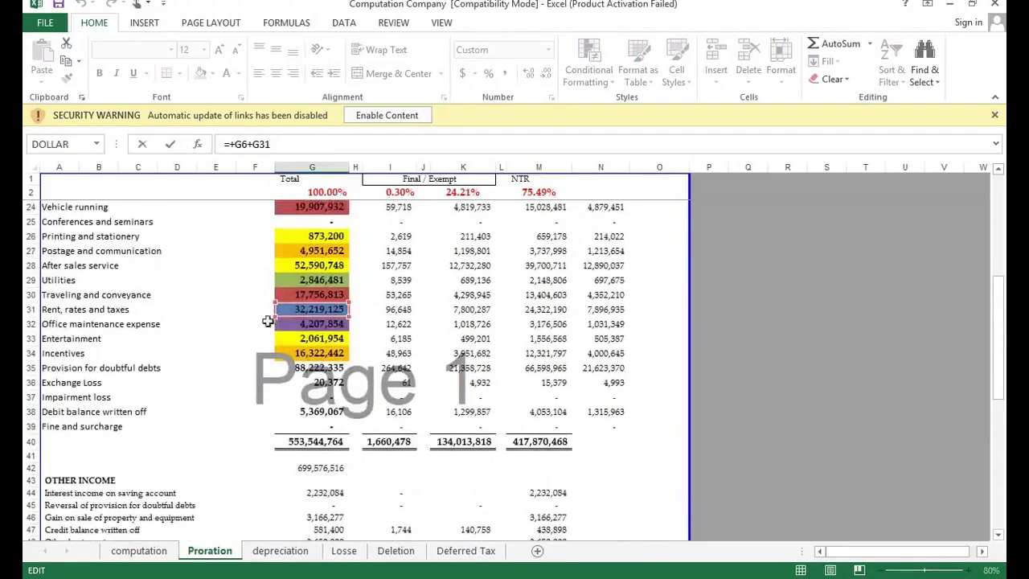
scroll(294, 338, up, 7)
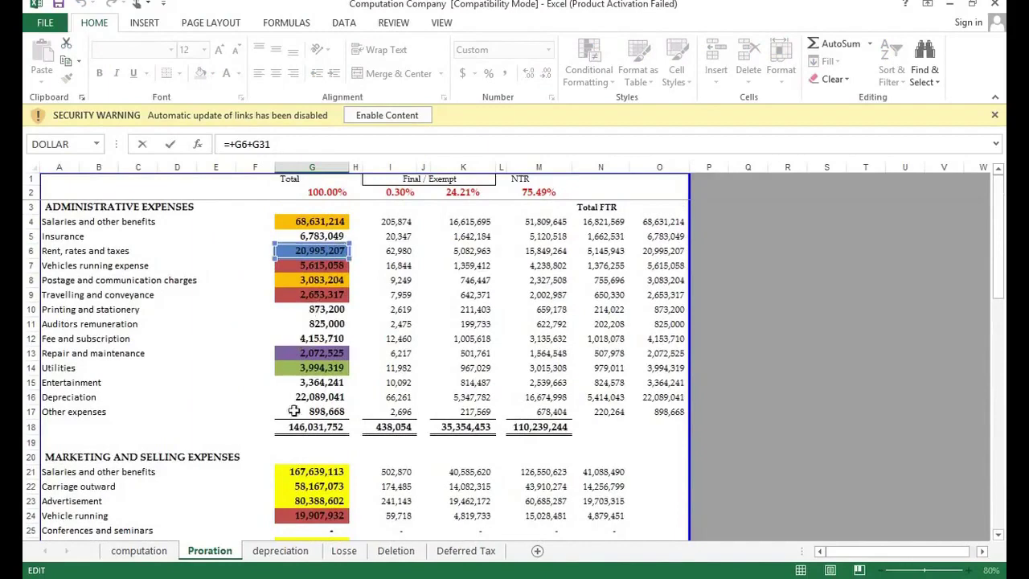
key(Escape)
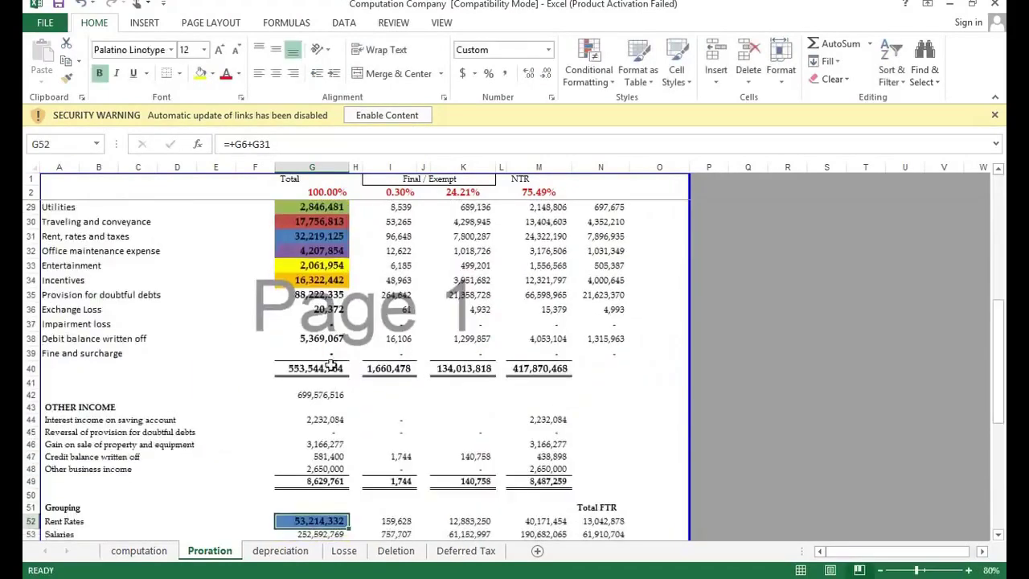
Step: Check the marketing and selling expenses total in G40 and the administrative expenses total in G18
click(337, 366)
scroll(344, 369, up, 1)
scroll(344, 370, up, 4)
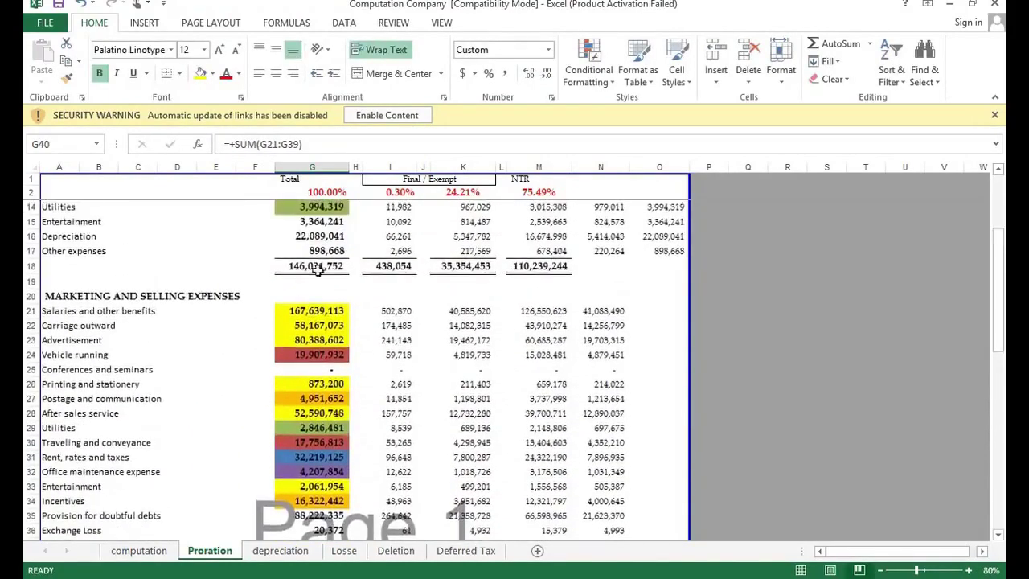
click(312, 265)
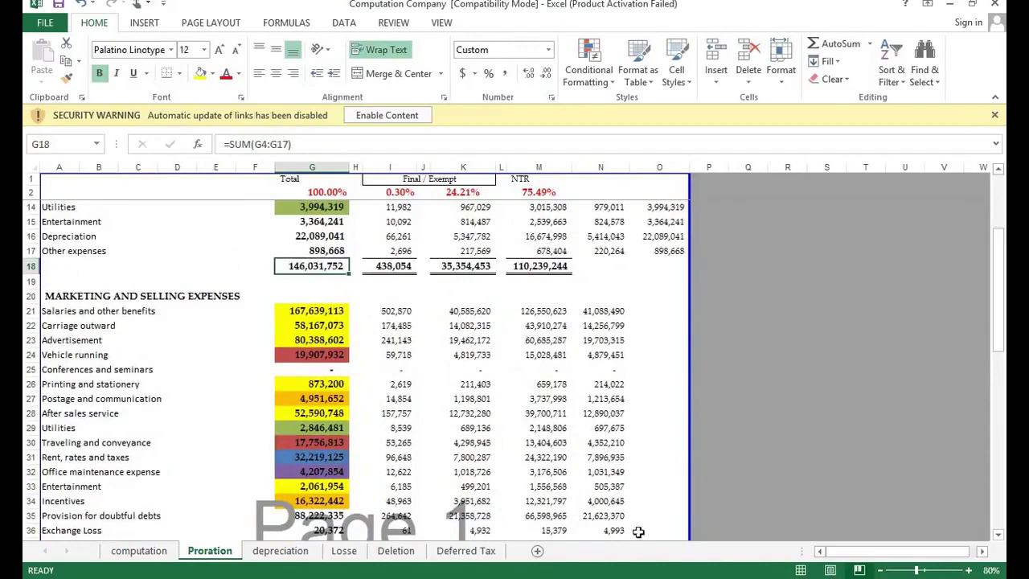
Step: Examine the Grouping expense heads from Rent Rates to Exchange Loss and their total formula in G70
scroll(626, 527, down, 11)
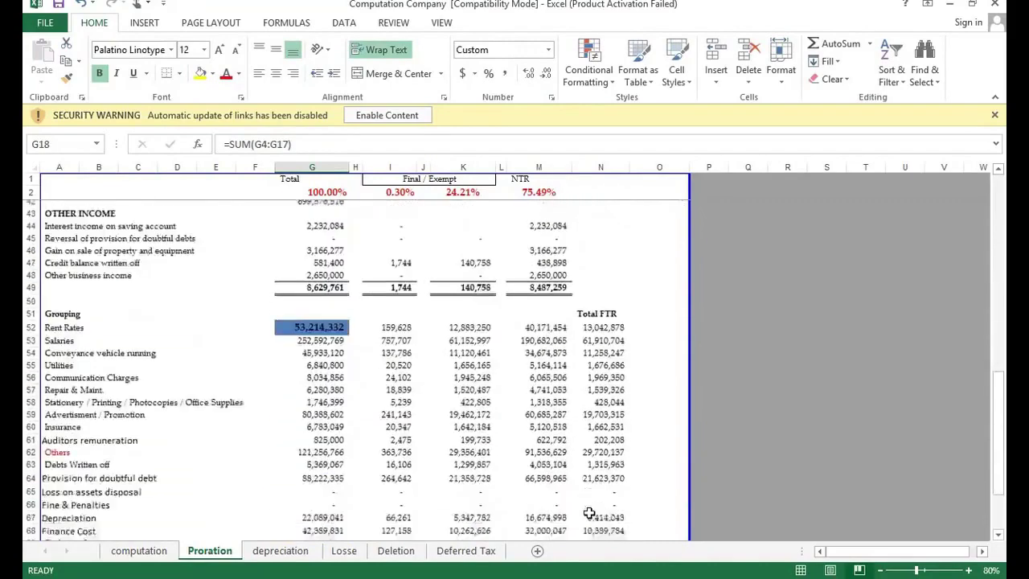
scroll(465, 493, down, 1)
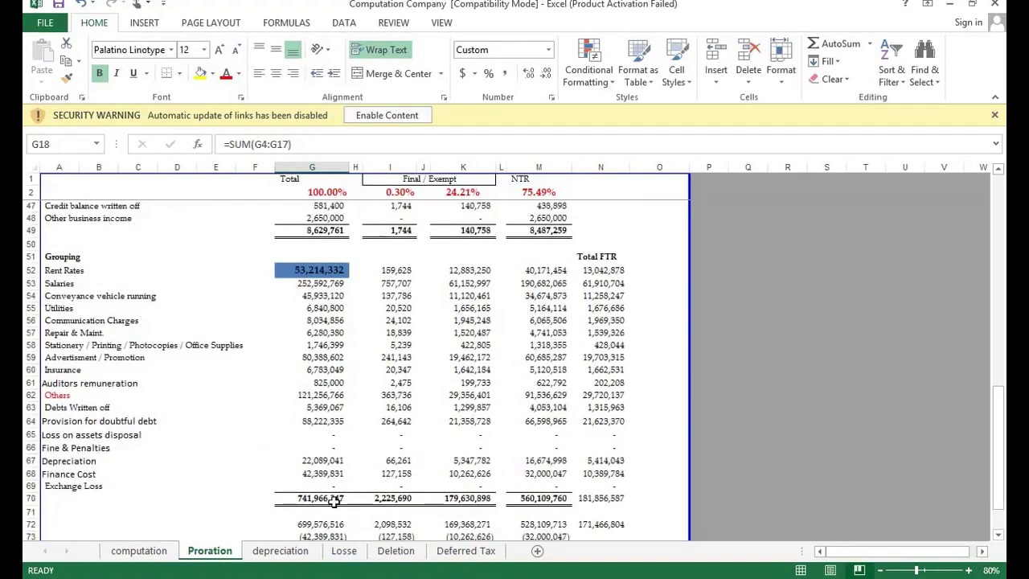
click(333, 498)
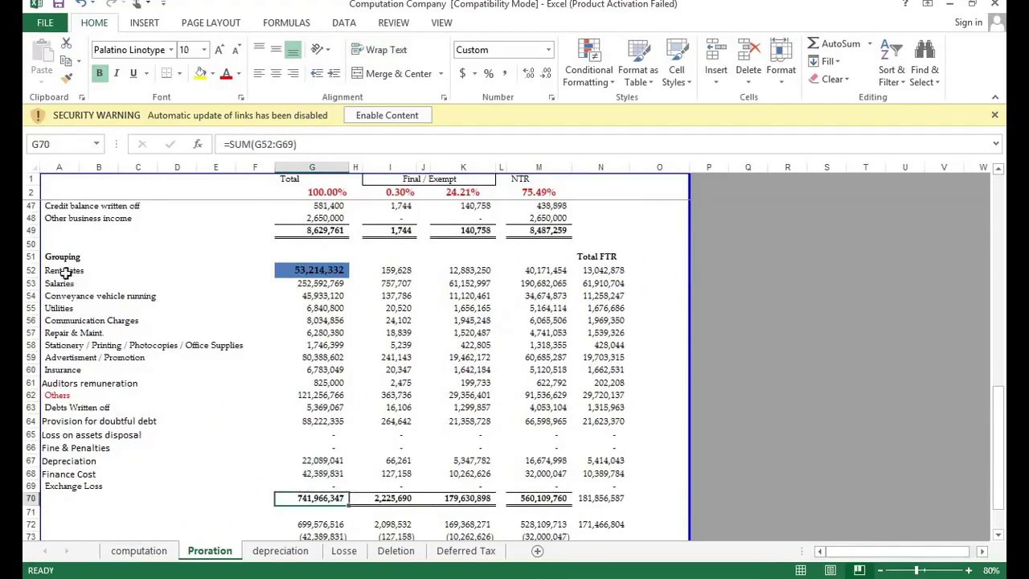
drag(65, 273, 69, 486)
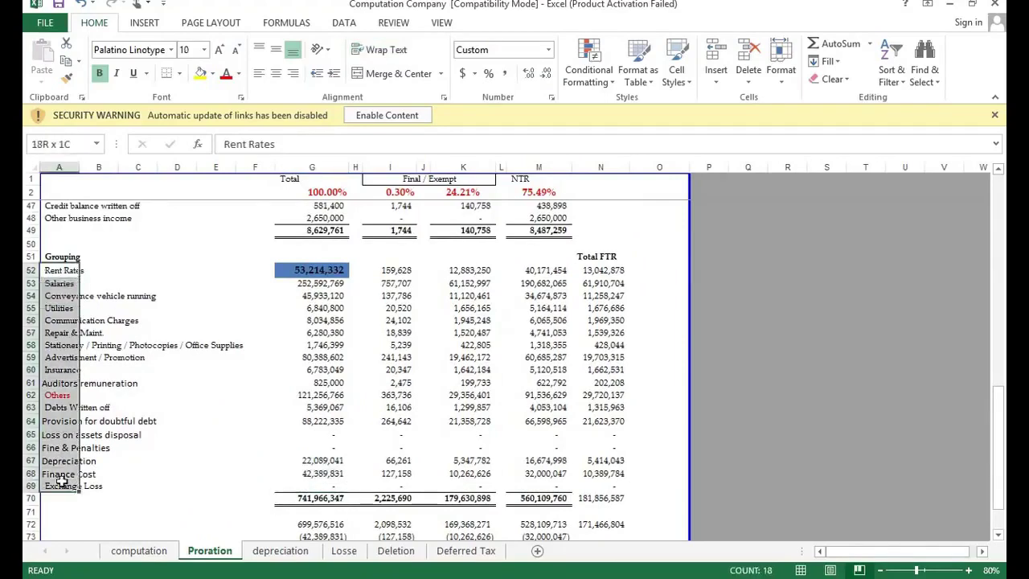
click(294, 497)
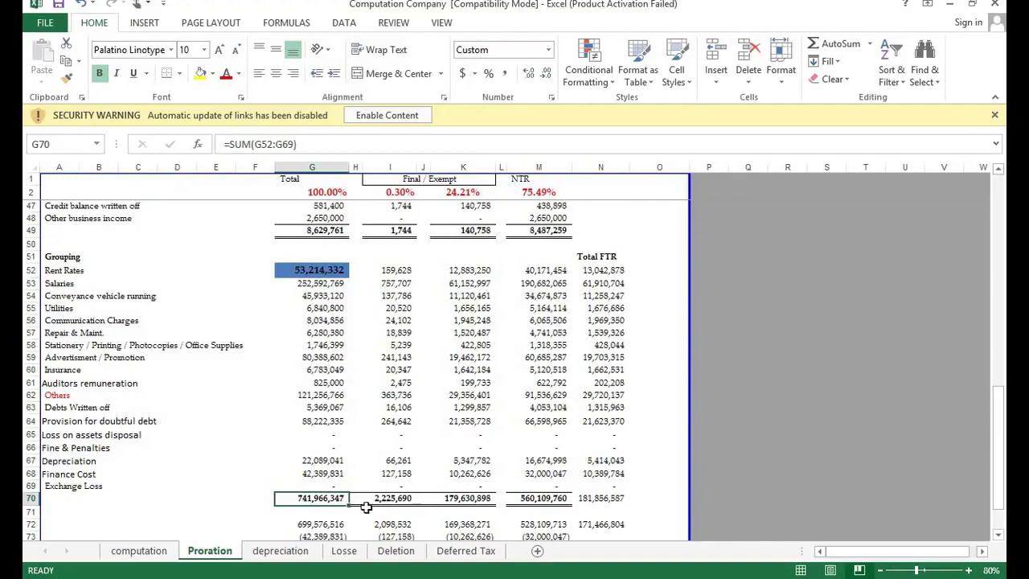
Step: Inspect the Rent Rates proration formulas in I52, K52 and M52, which apply the Final/Exempt and NTR percentages
click(402, 270)
key(F2)
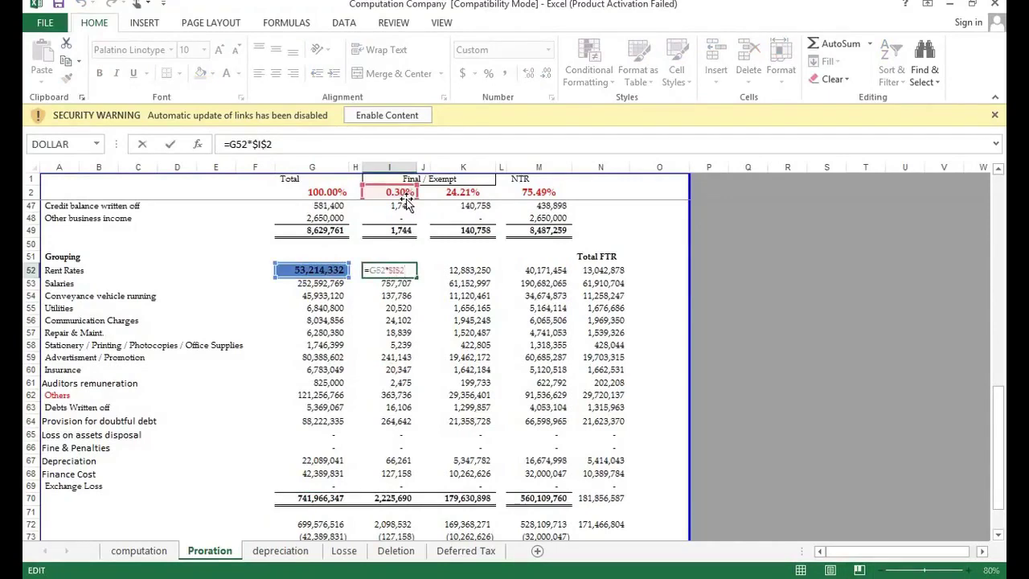
click(458, 270)
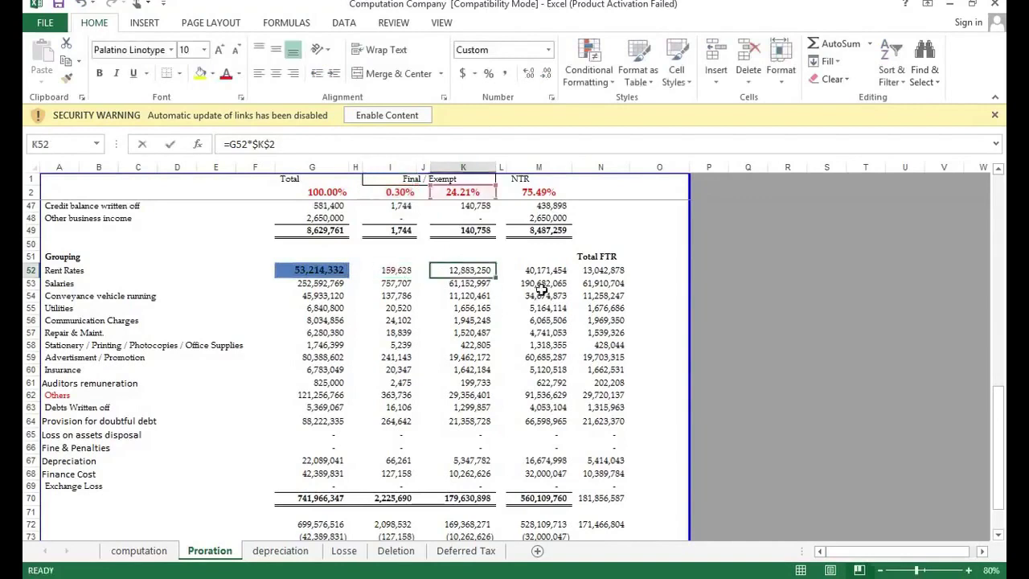
key(F2)
key(ctrl+Return)
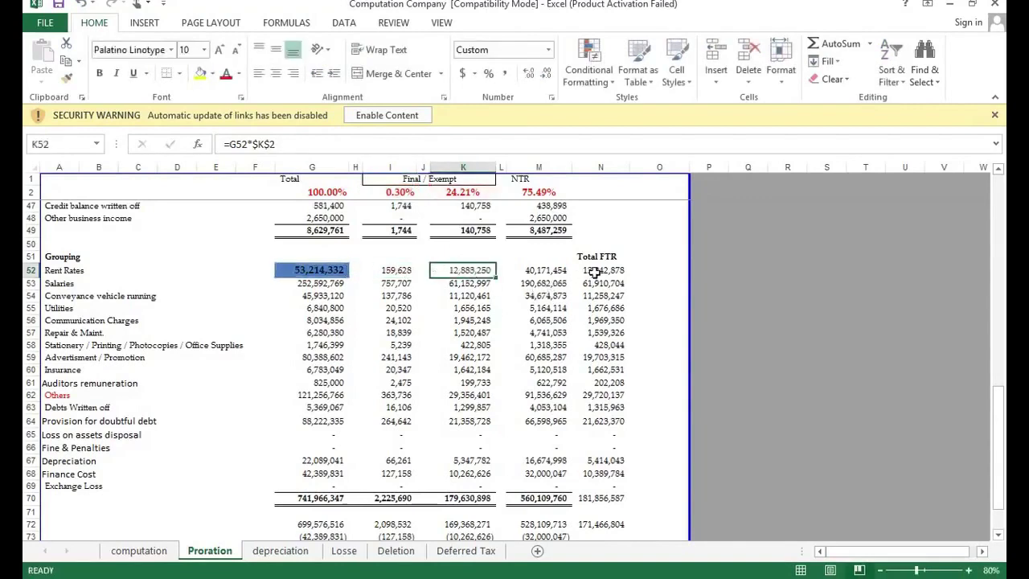
click(559, 271)
key(F2)
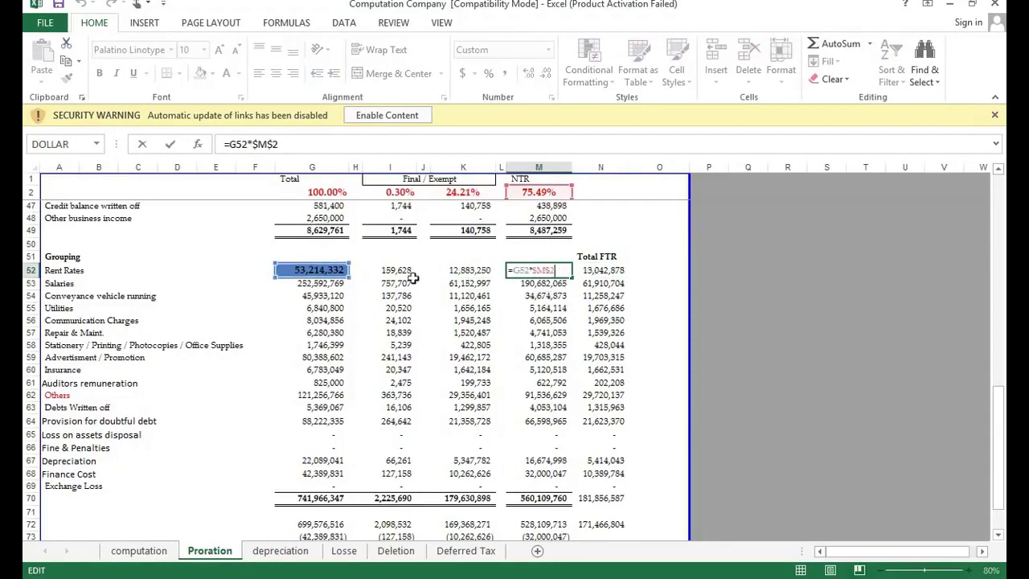
key(ctrl+Return)
Step: Check the u/s 153 share formula in J12 below the total sales on the computation sheet
click(138, 550)
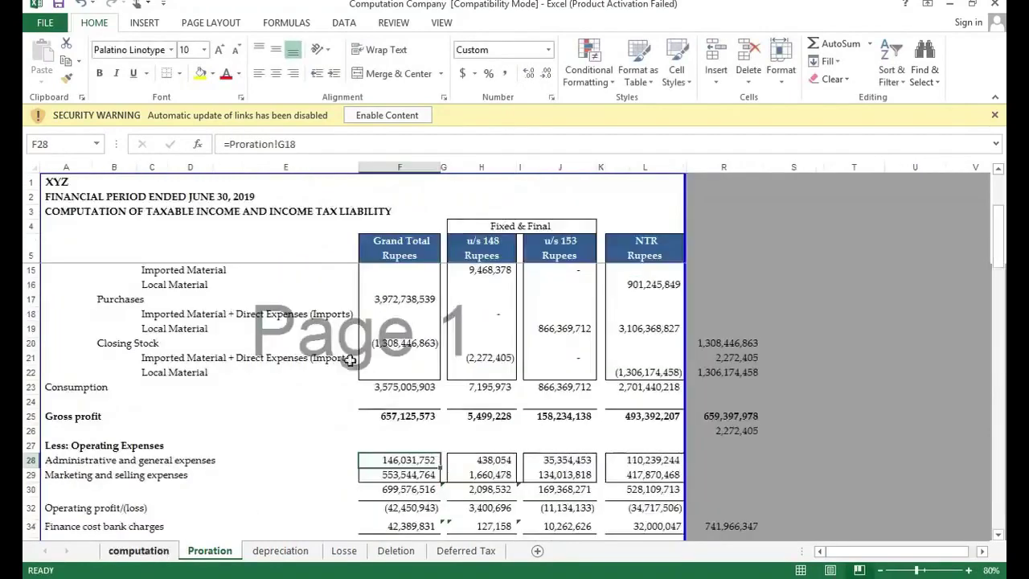
scroll(534, 404, up, 3)
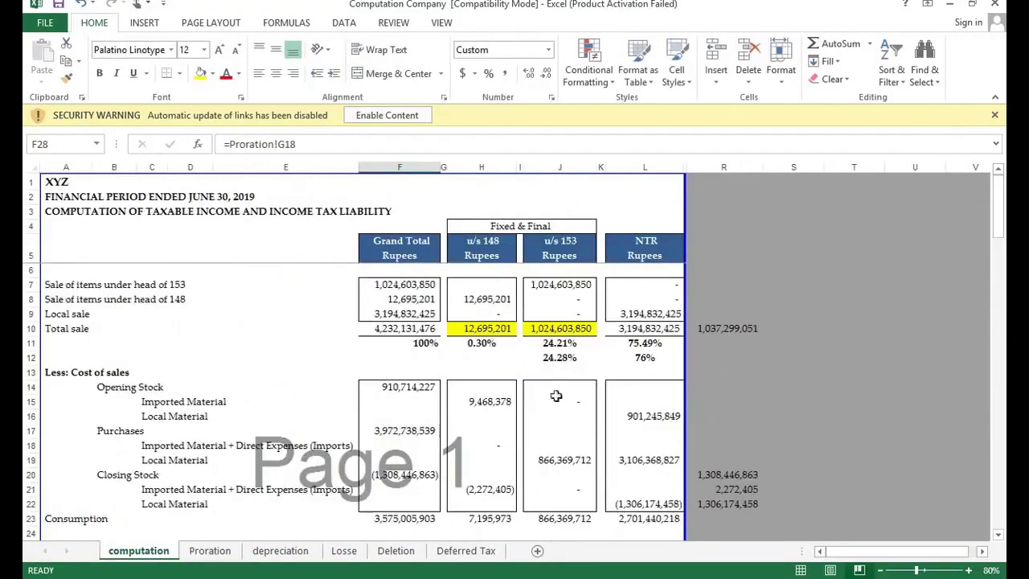
click(561, 357)
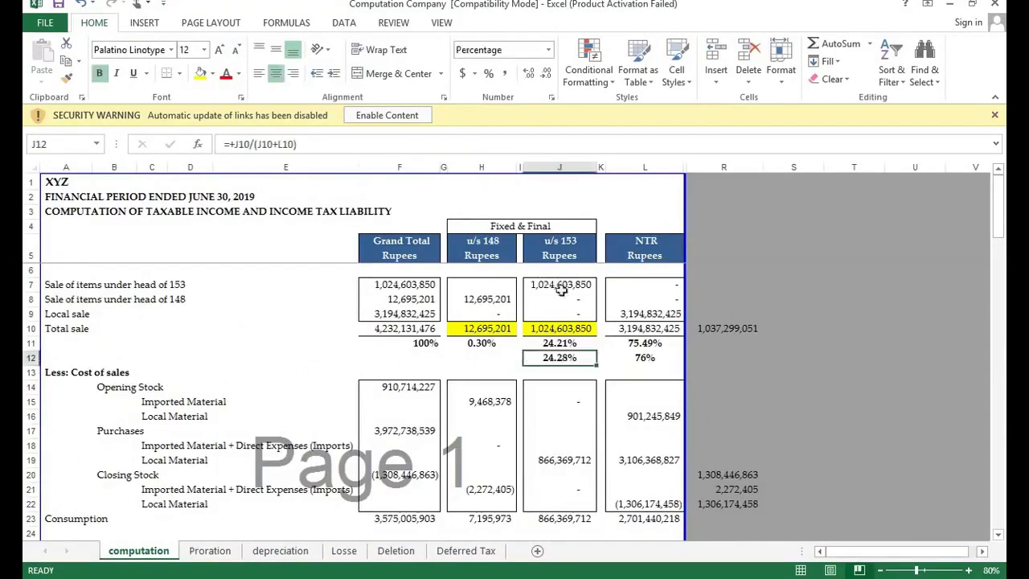
Step: Review the NTR column from gross profit in L25 down to the operating expenses total in L30
scroll(544, 427, down, 4)
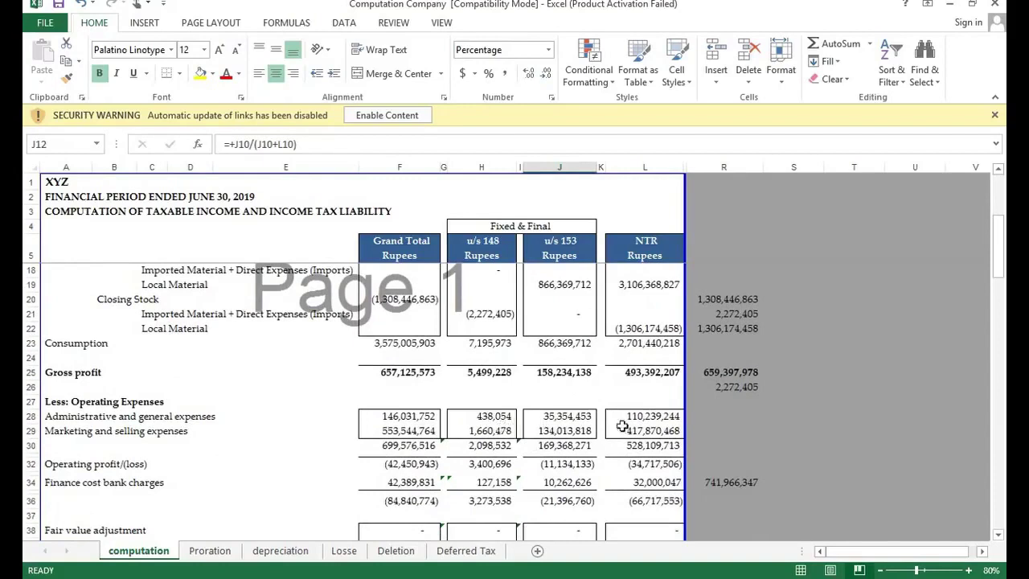
click(647, 373)
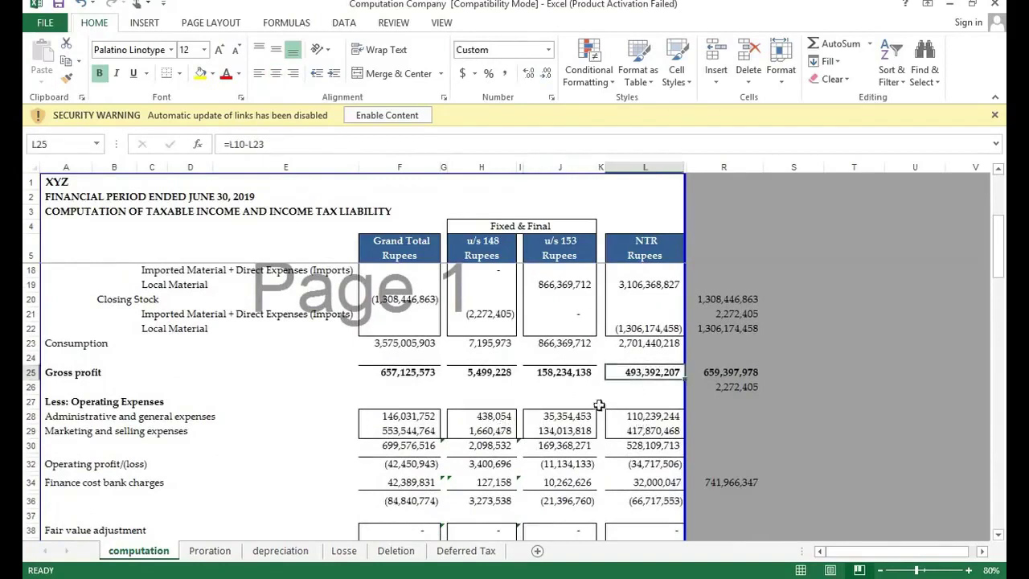
key(Down)
key(Down)
key(Down)
key(Down)
key(Down)
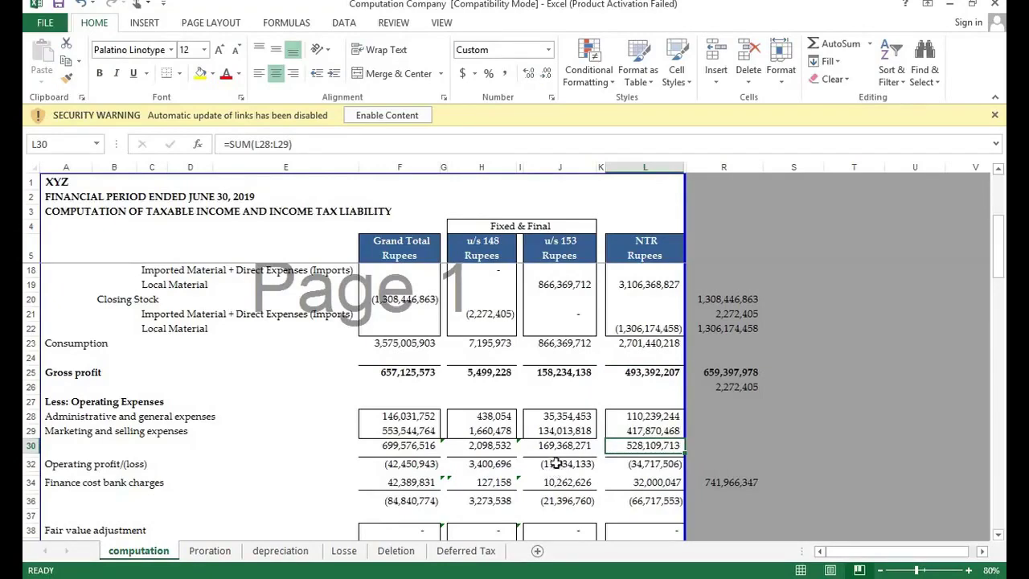
Step: Compare the Proration NTR total in M70 with the sum of NTR operating expenses L30 and finance cost L34 on the computation sheet
click(210, 551)
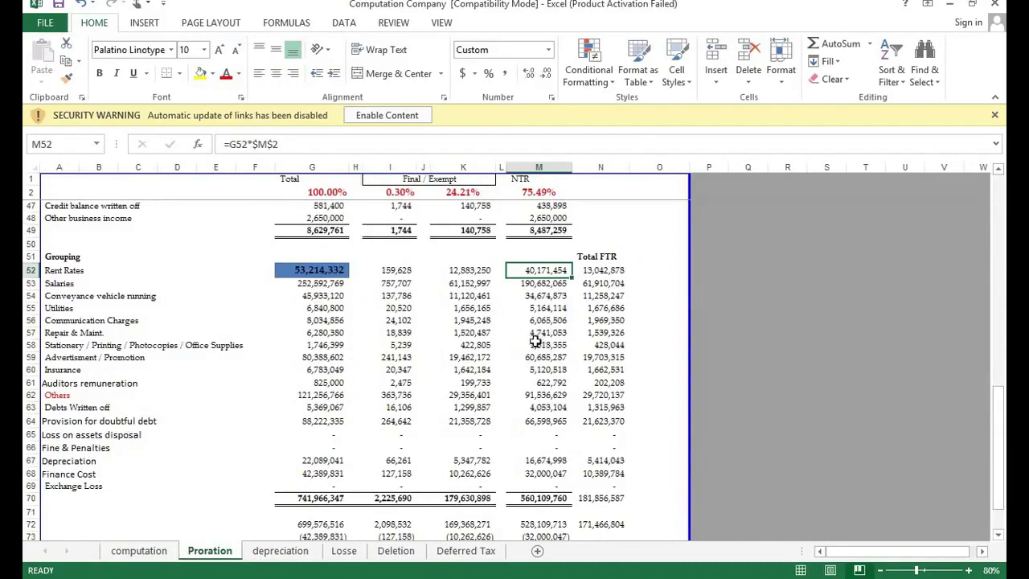
click(536, 499)
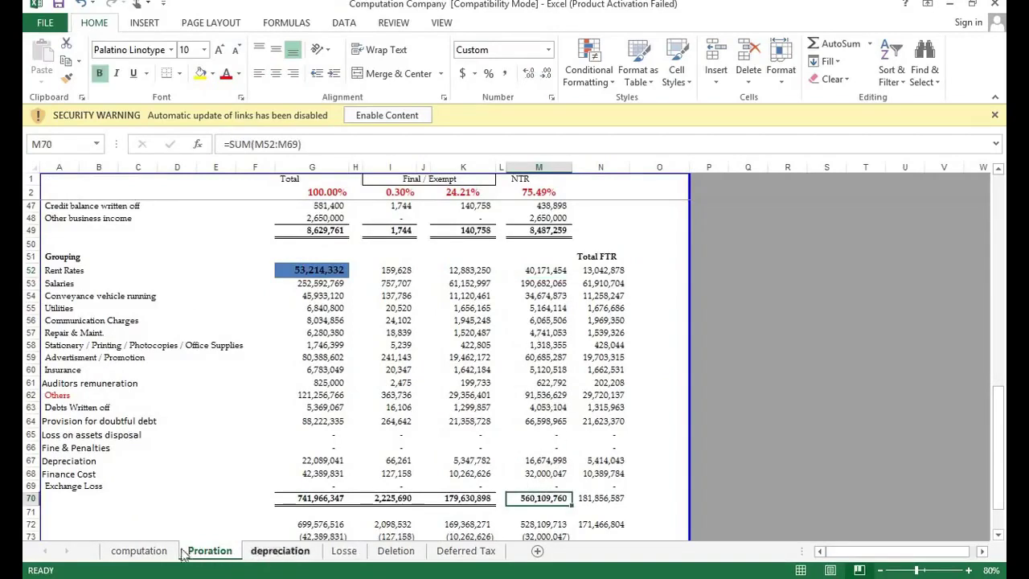
click(139, 550)
scroll(591, 490, down, 2)
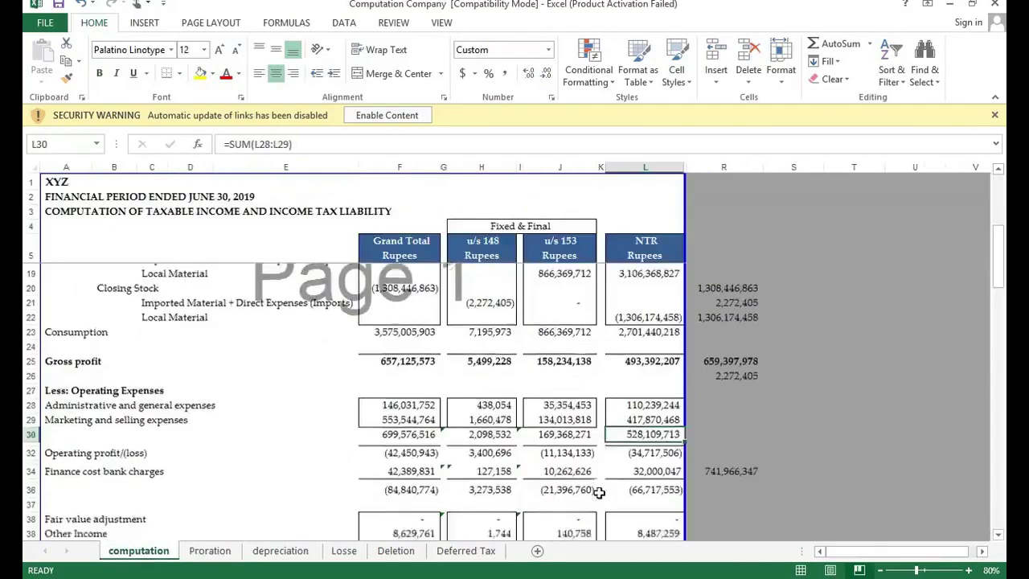
scroll(599, 493, down, 1)
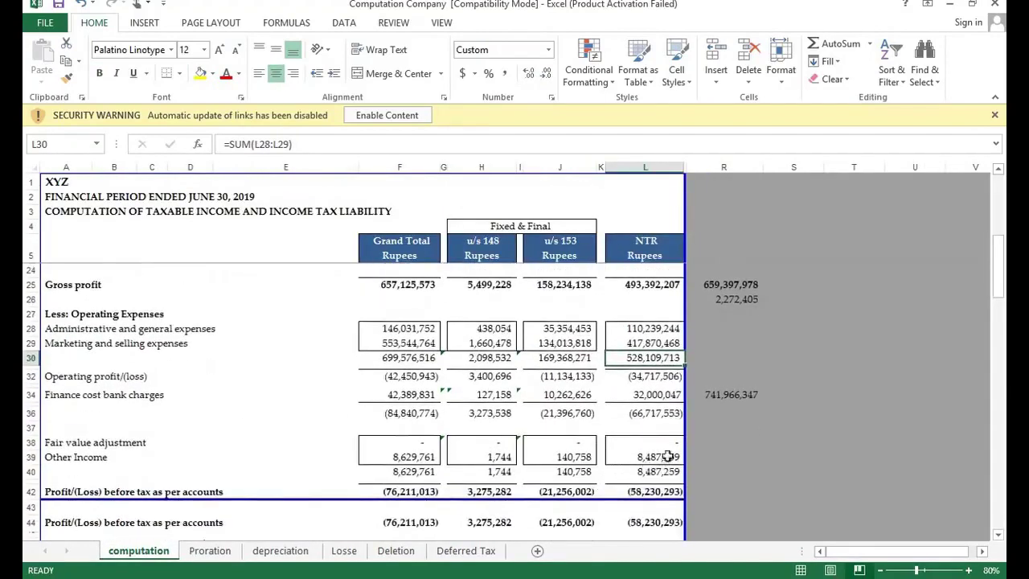
click(652, 394)
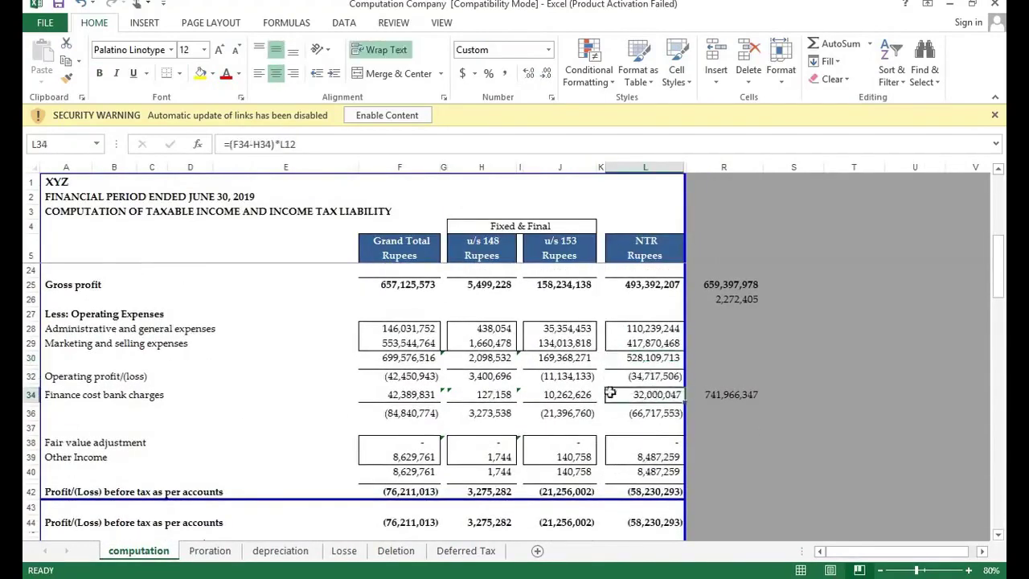
ctrl+click(667, 359)
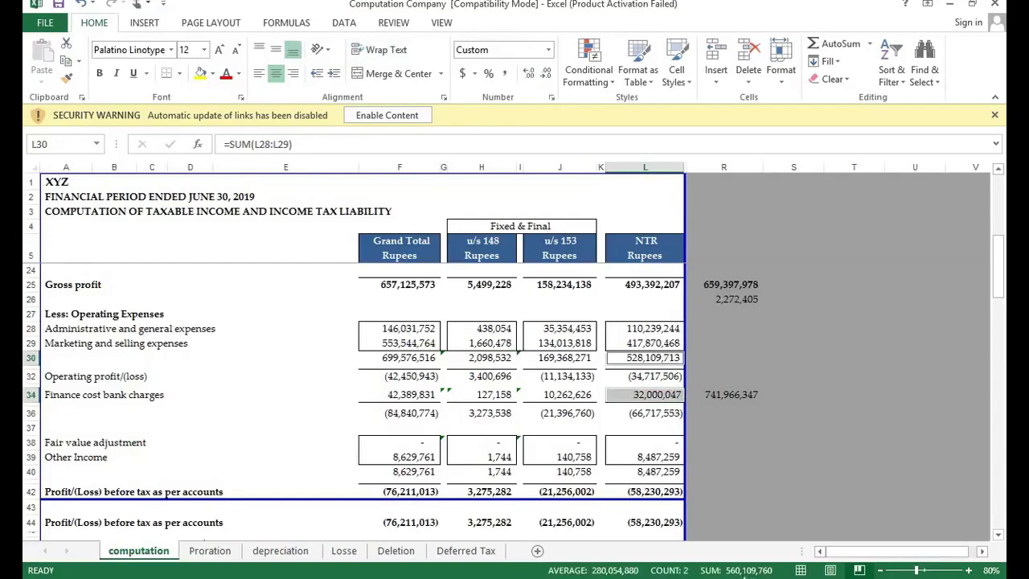
Step: Review the Proration grouping totals for Total, Final/Exempt and NTR in G70, I70:K70 and M70
click(211, 551)
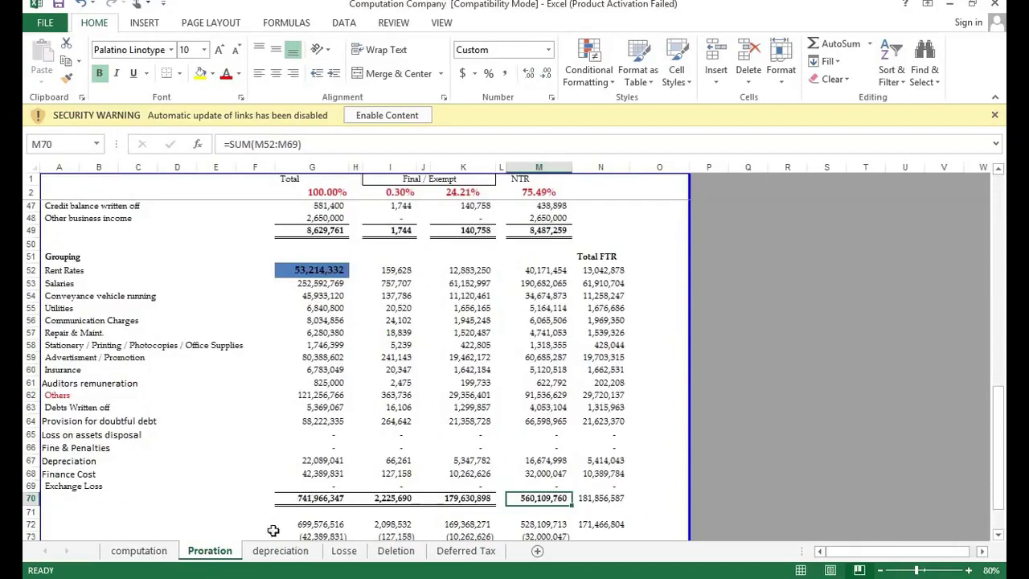
click(310, 498)
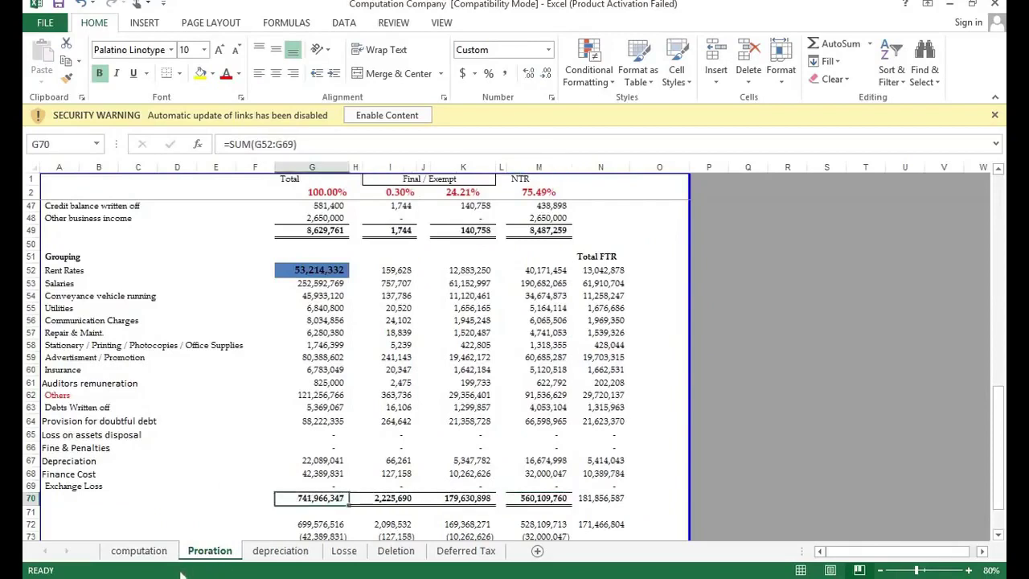
click(529, 498)
drag(394, 500, 470, 498)
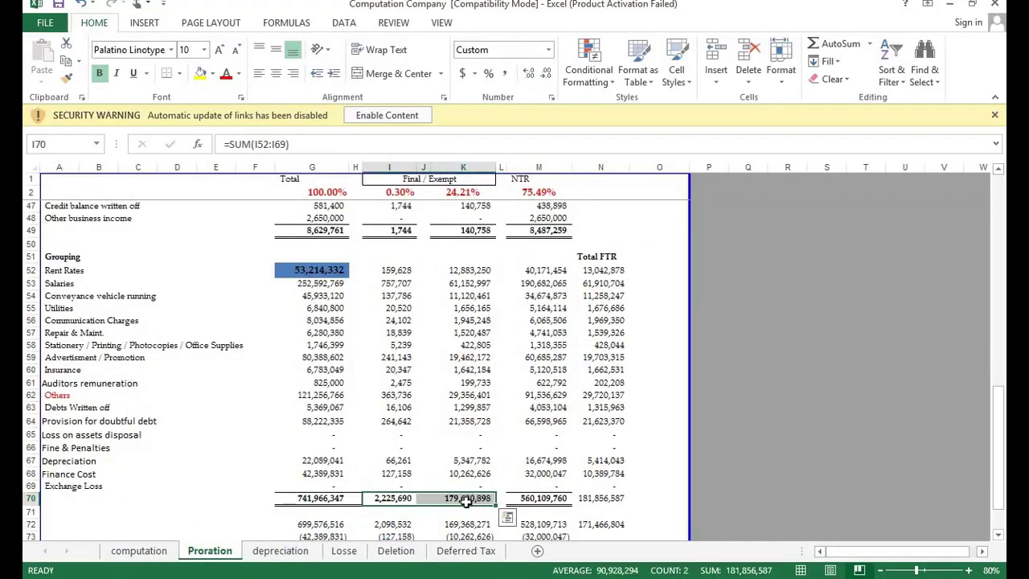
click(533, 500)
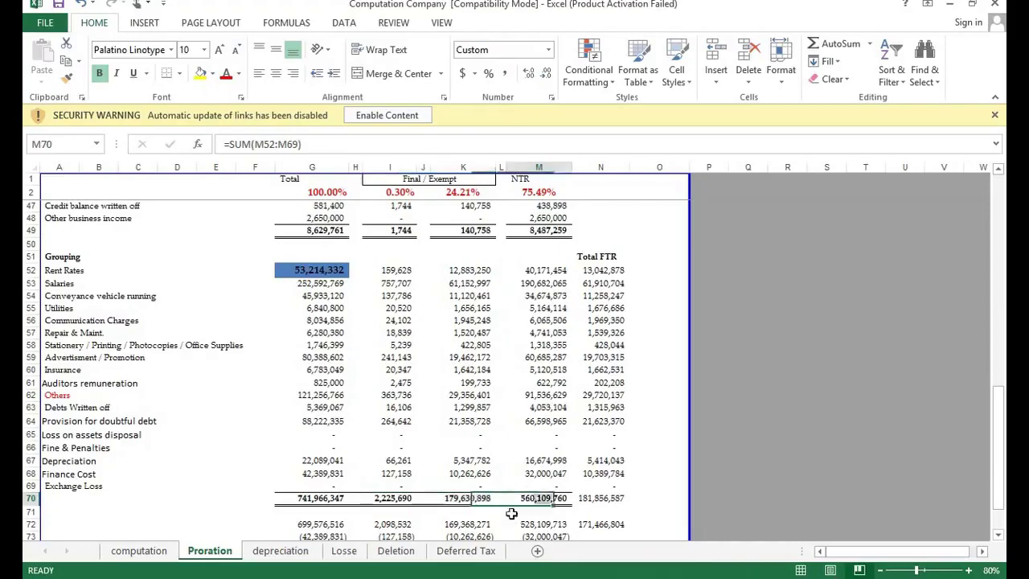
Step: Examine the Other Income links in F39, H39 and L39 and the profit/(loss) before tax across F44:L44 on the computation sheet
click(145, 551)
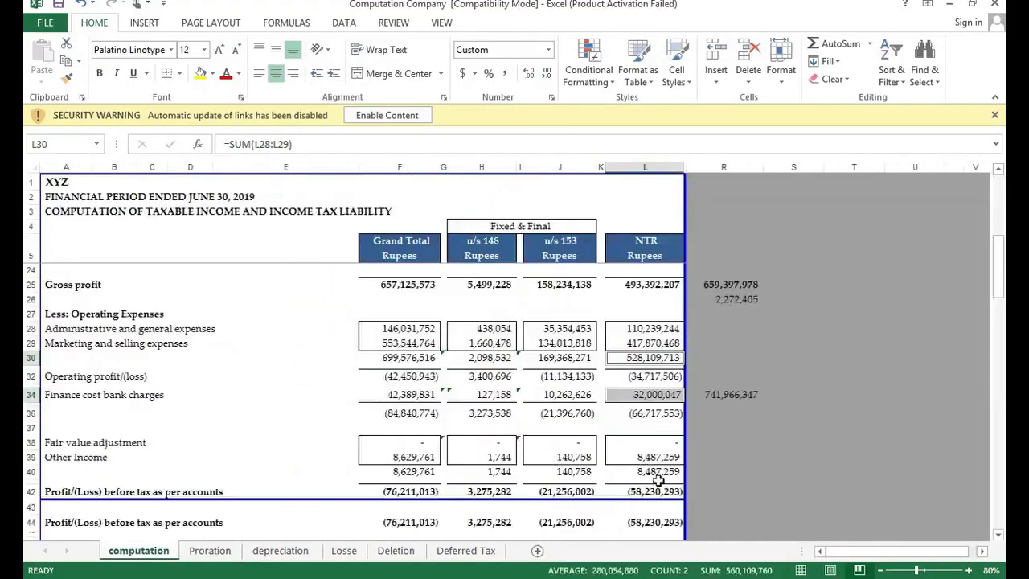
scroll(657, 480, down, 2)
scroll(326, 490, down, 1)
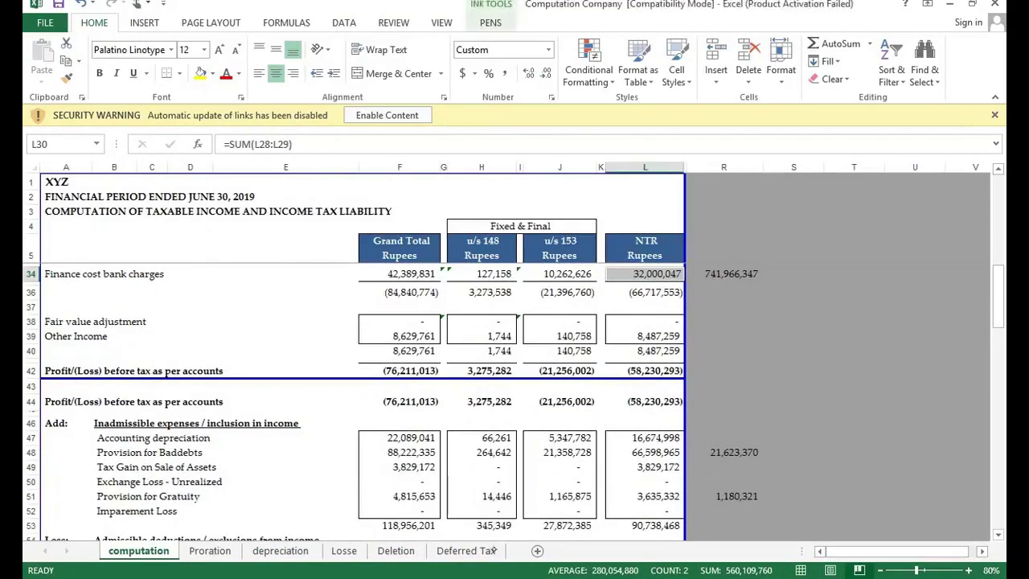
click(434, 338)
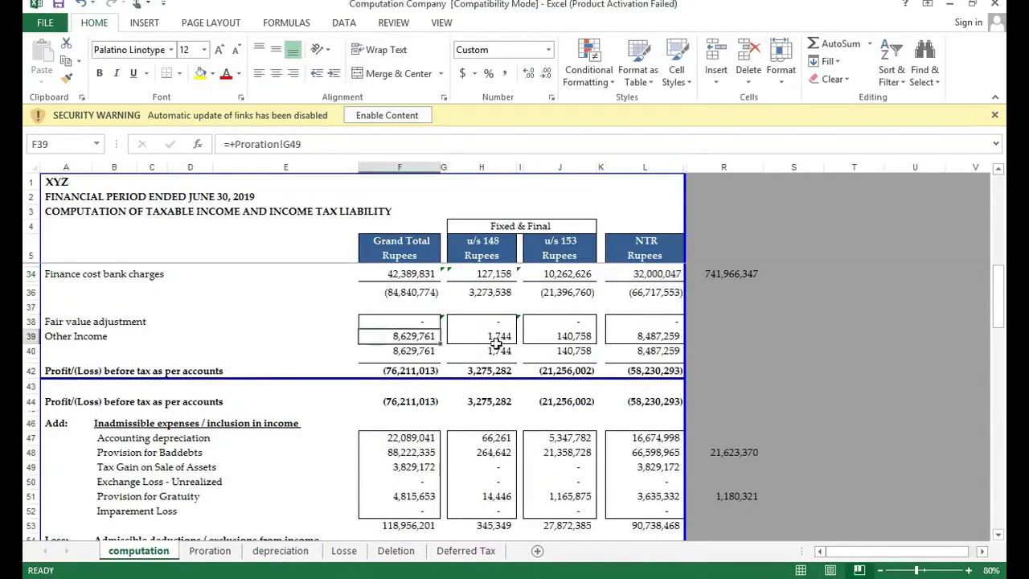
click(655, 336)
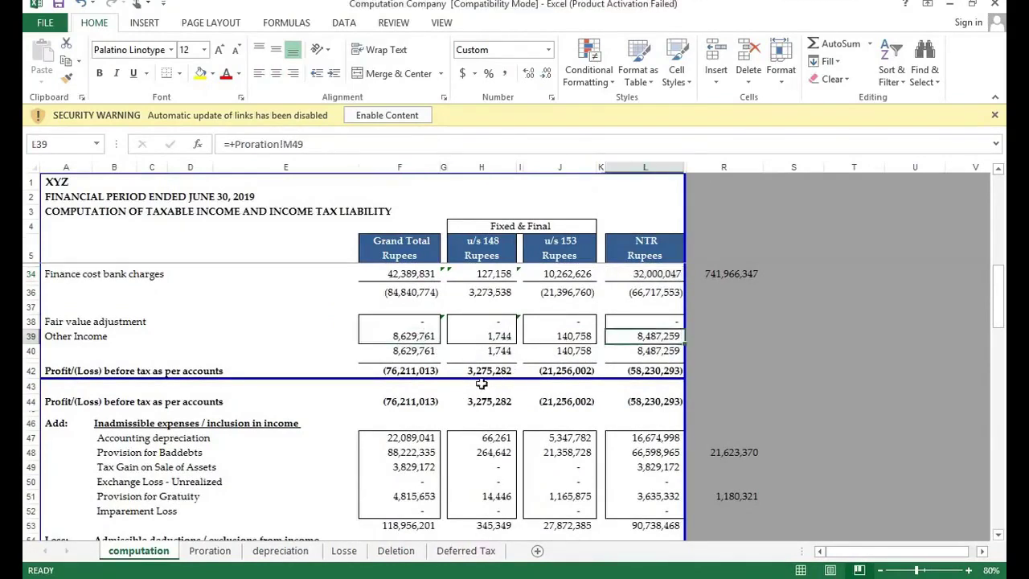
click(500, 335)
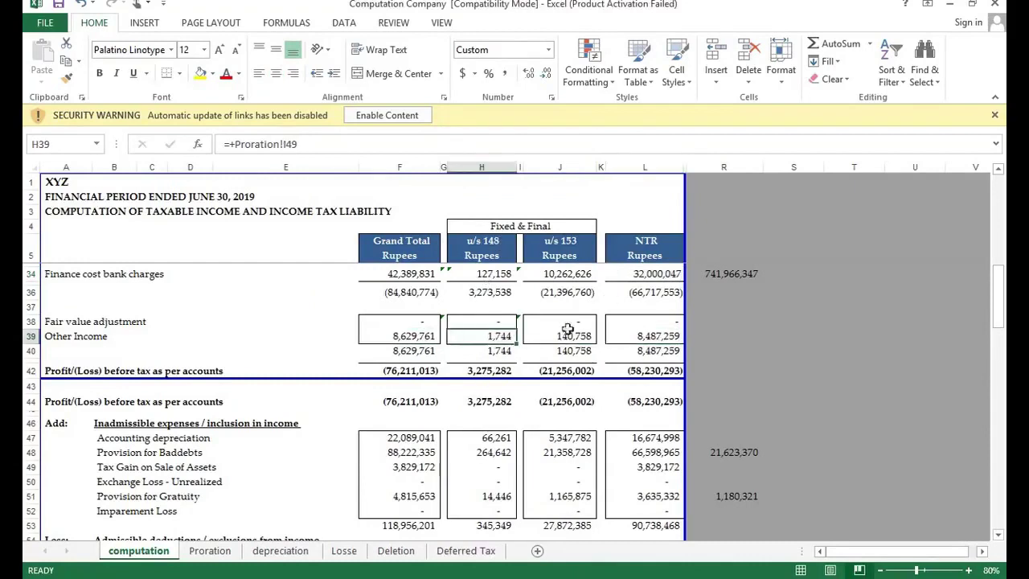
click(641, 335)
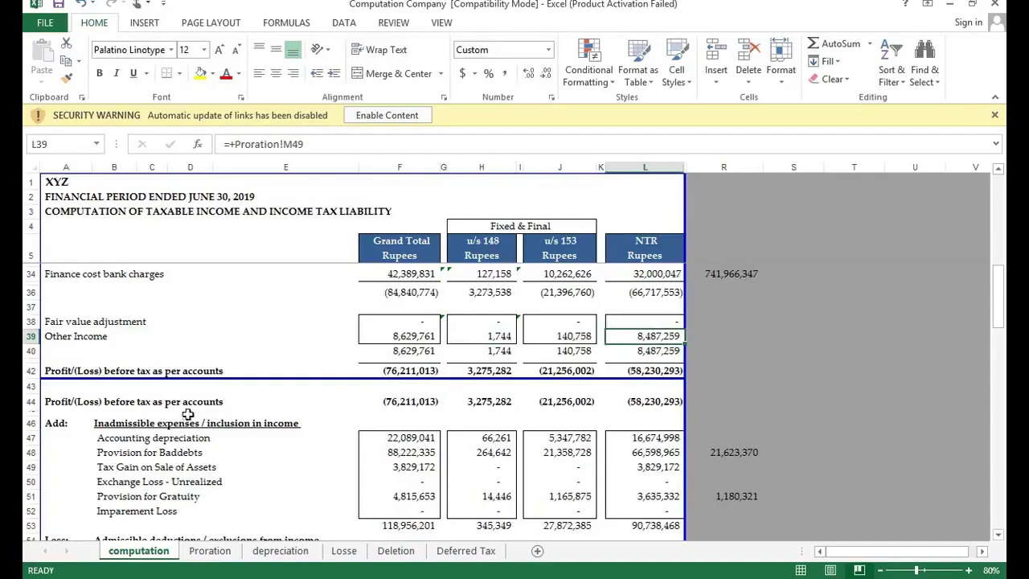
drag(430, 403, 615, 403)
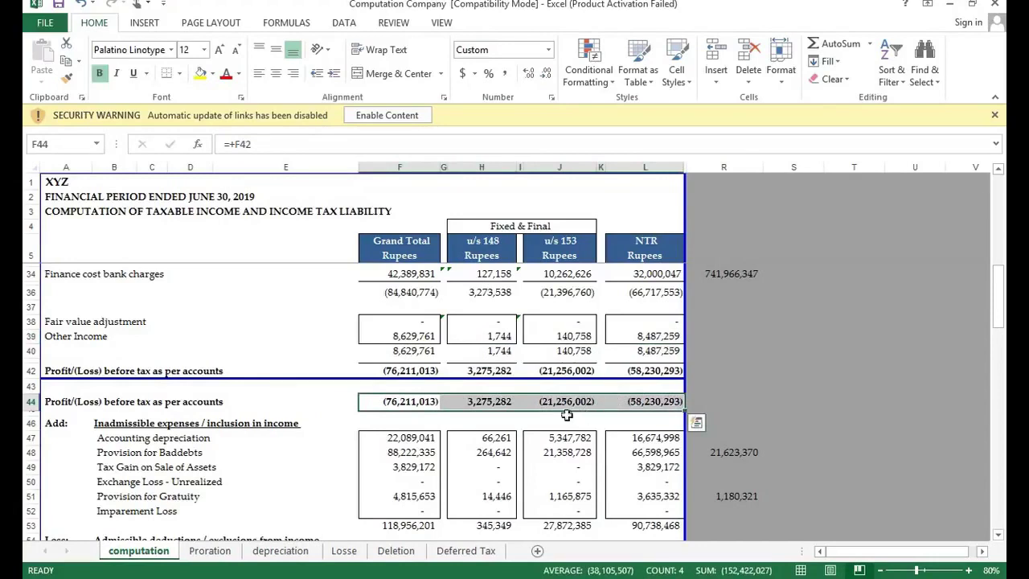
Step: Trace the Accounting depreciation add-back in F47 to the Depreciation expense in Proration G16 and return to the computation sheet
scroll(417, 445, down, 1)
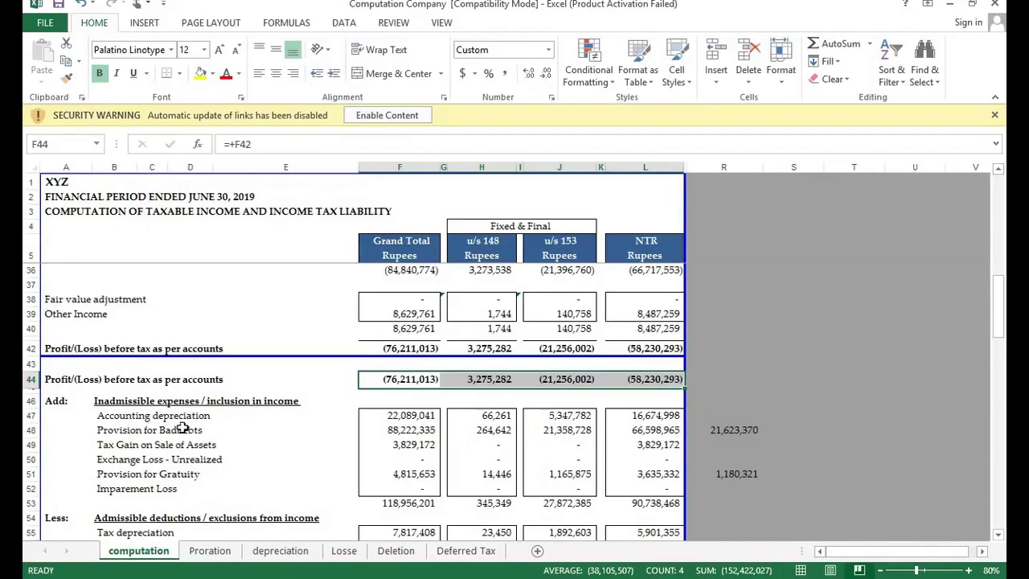
scroll(209, 418, down, 1)
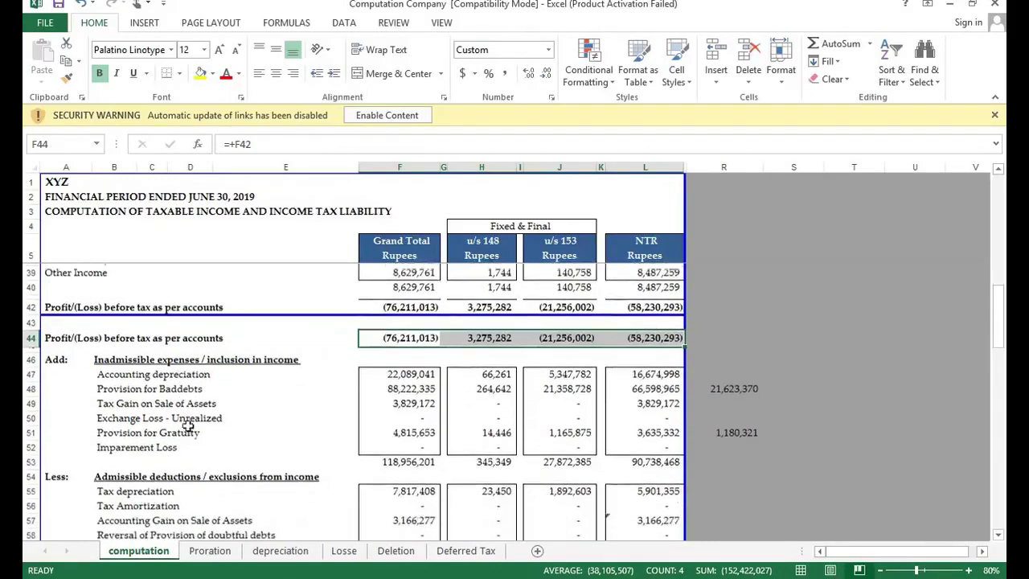
click(416, 375)
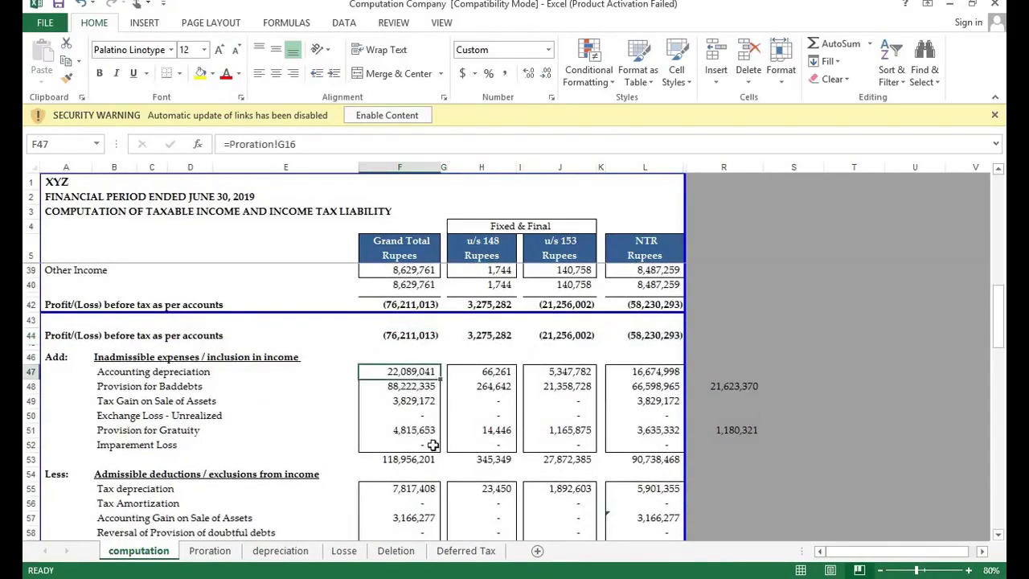
key(ctrl+bracketleft)
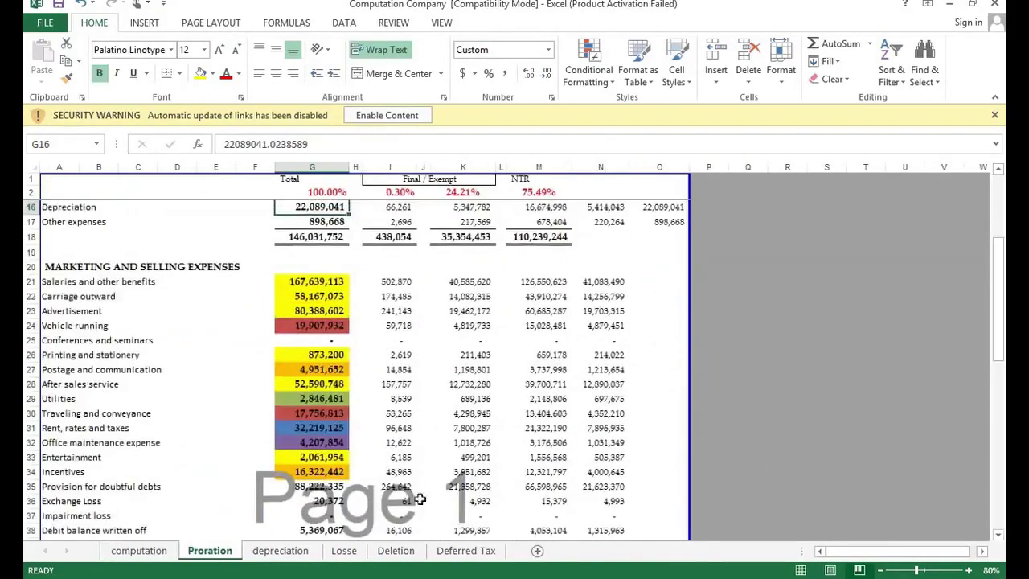
scroll(409, 494, up, 1)
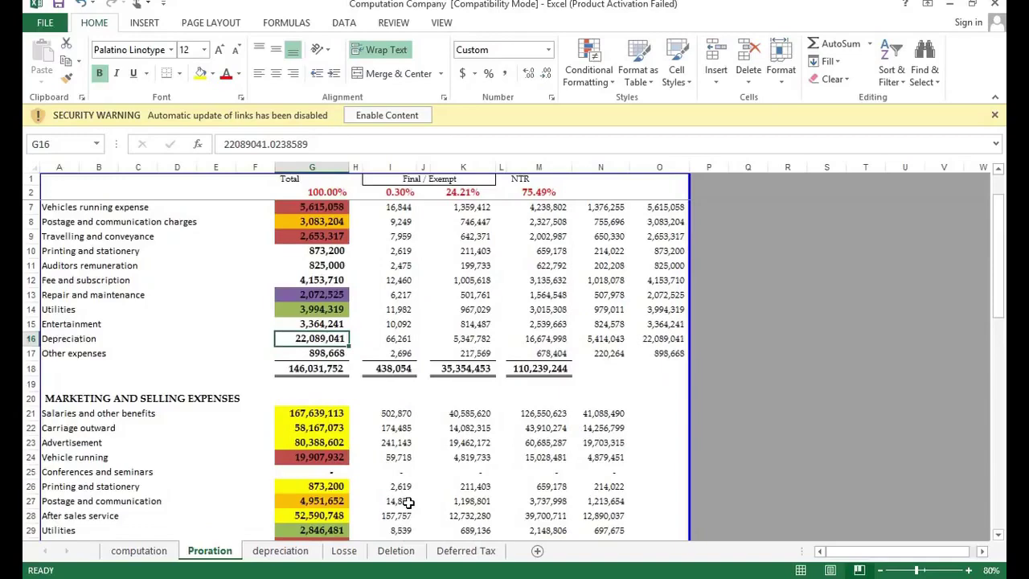
key(F5)
key(Return)
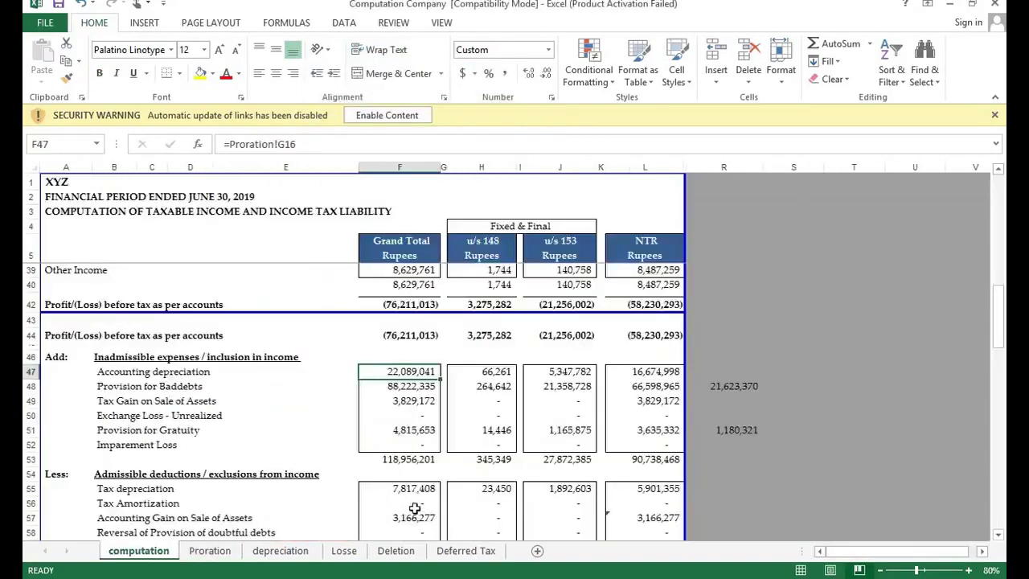
Step: Check the Grand Total entries for Provision for Baddebts in F48 and Tax Gain on Sale of Assets in F49
click(413, 388)
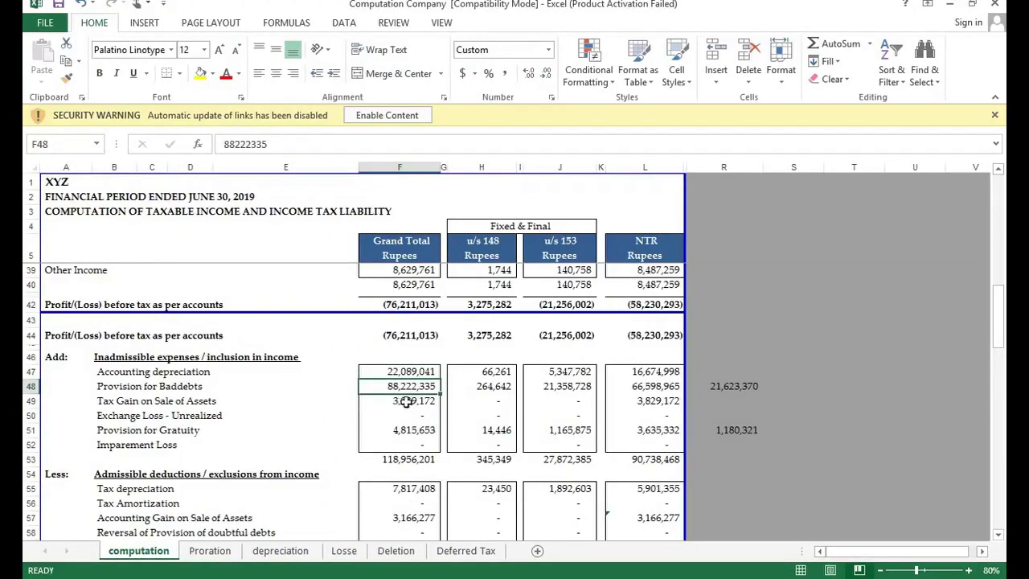
key(Down)
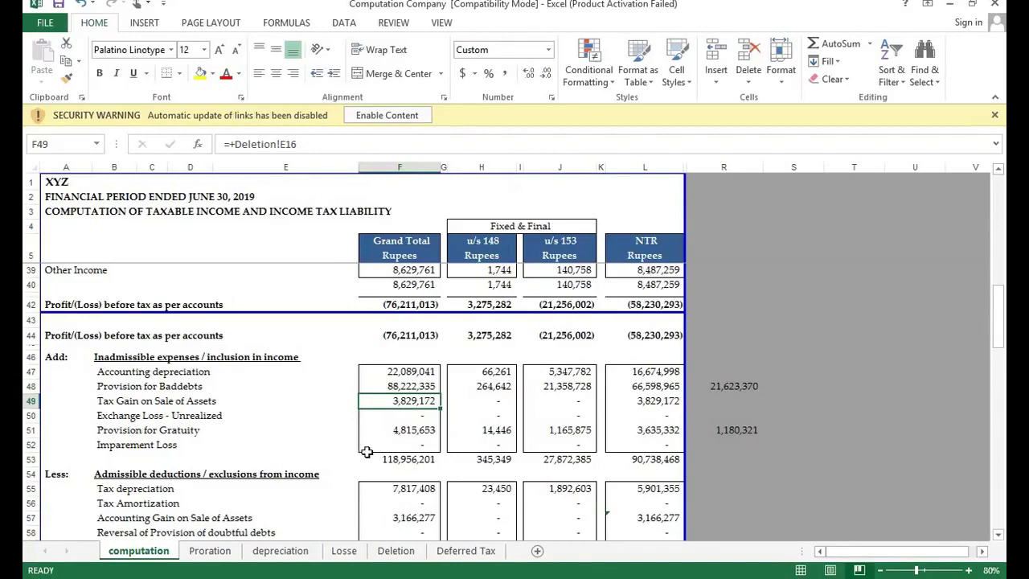
Step: Trace the Tax Gain on Sale of Assets to Deletion E16, review WDV and Sales proceeds in E14:E15, and return to the computation sheet
key(ctrl+bracketleft)
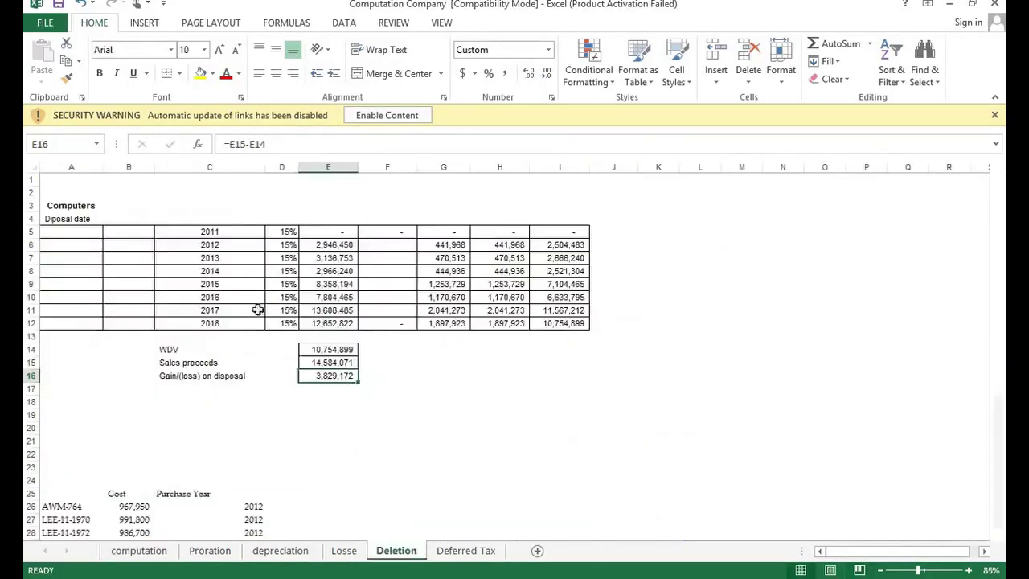
click(238, 247)
click(283, 246)
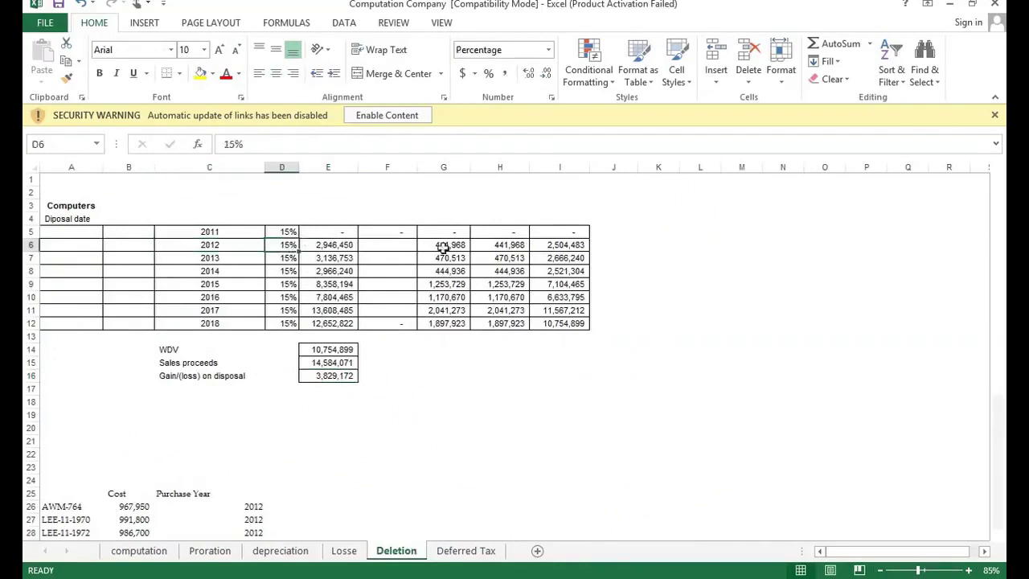
click(335, 356)
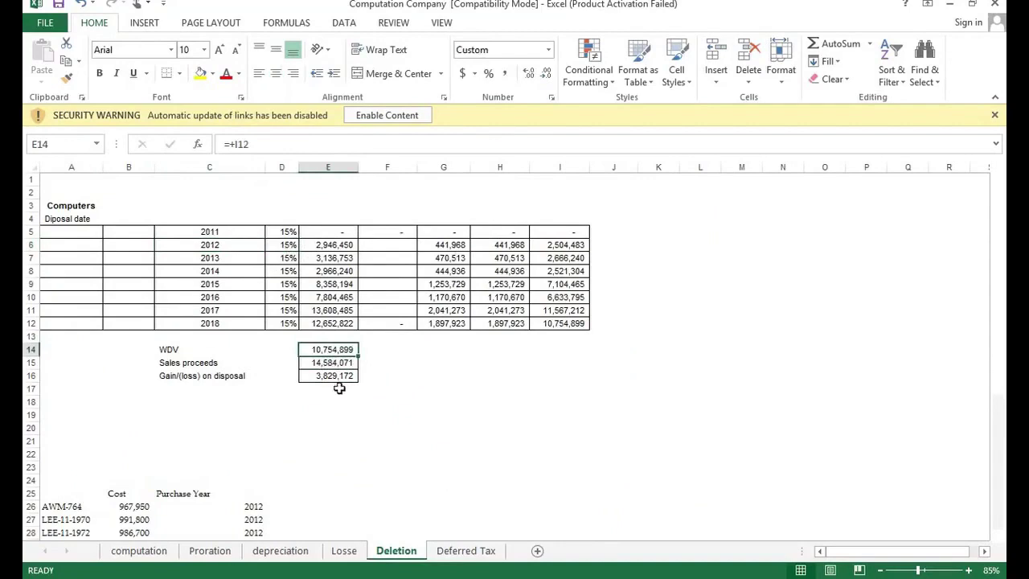
click(334, 361)
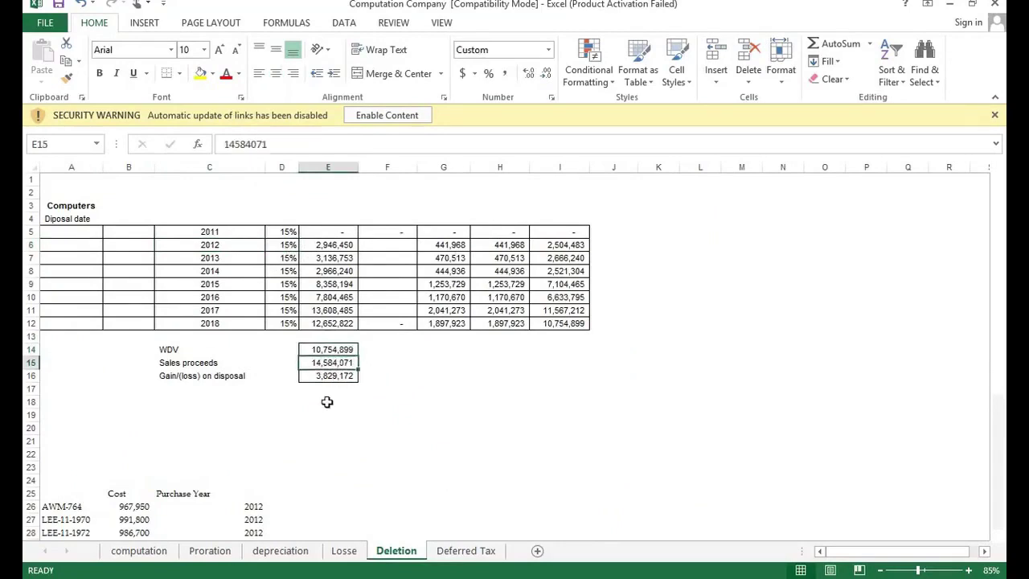
click(332, 376)
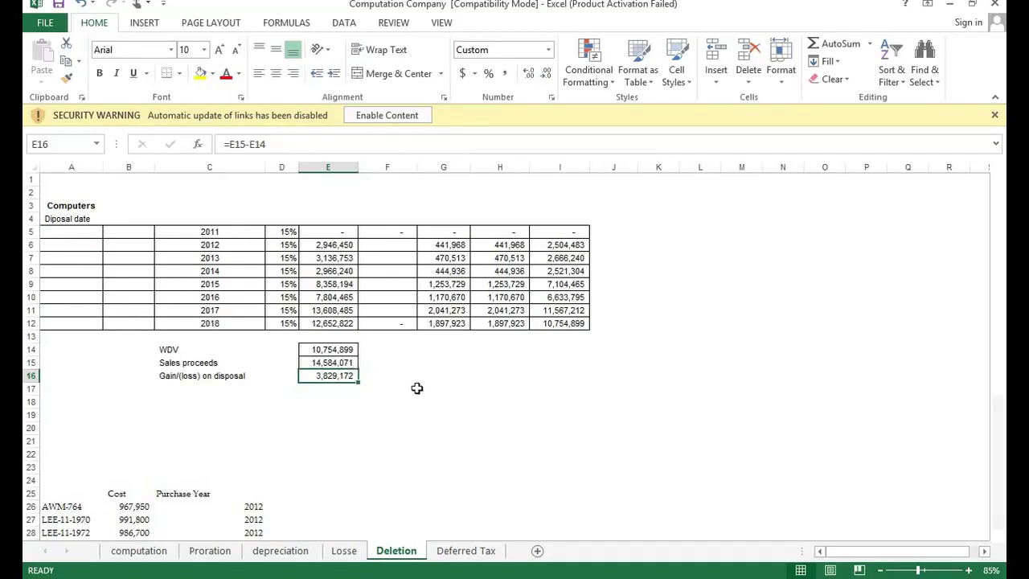
click(150, 553)
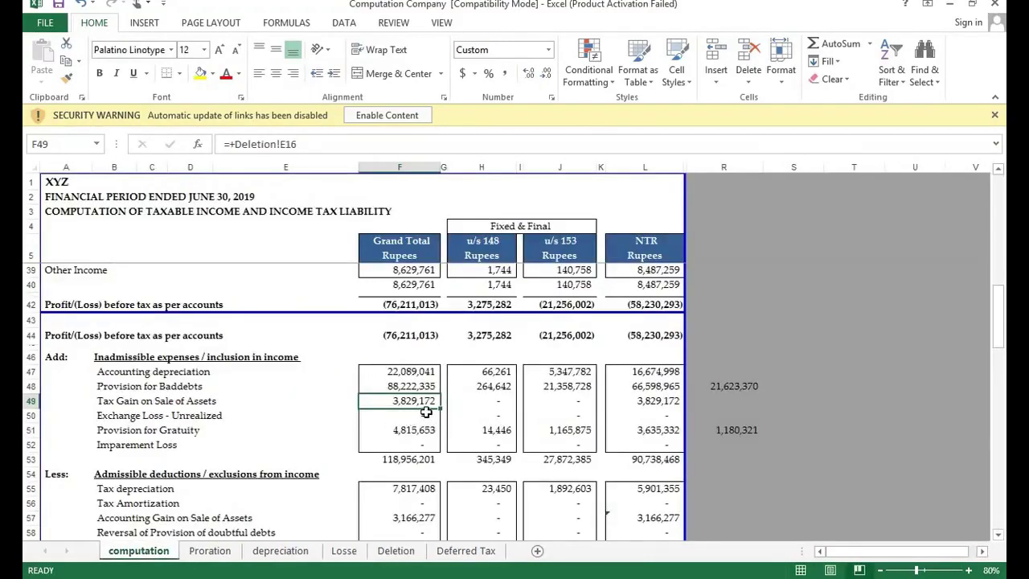
Step: Check the Provision for Gratuity in F51 and trace the Tax depreciation deduction in F55 to M18 of the depreciation sheet
scroll(423, 410, down, 1)
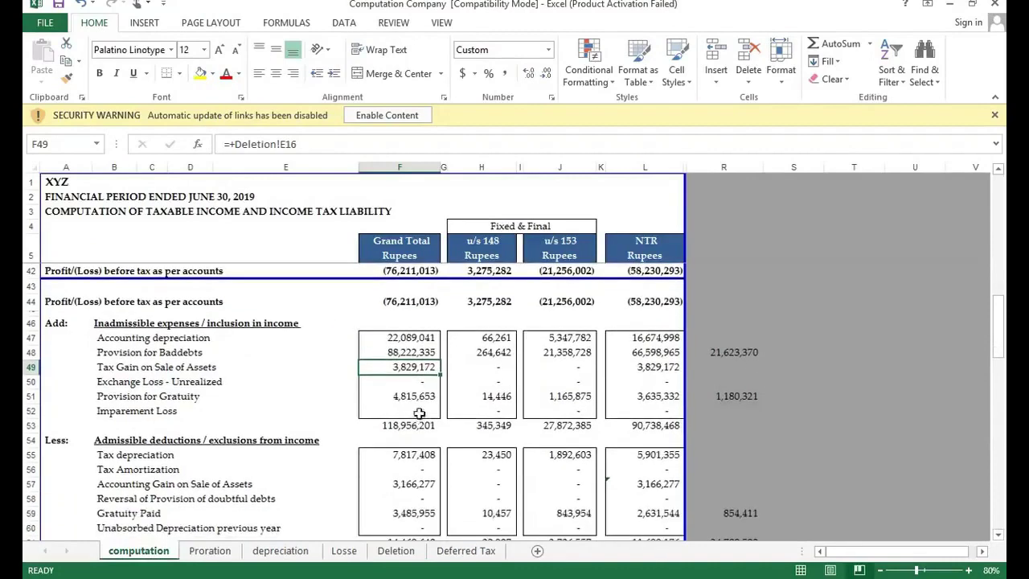
click(410, 396)
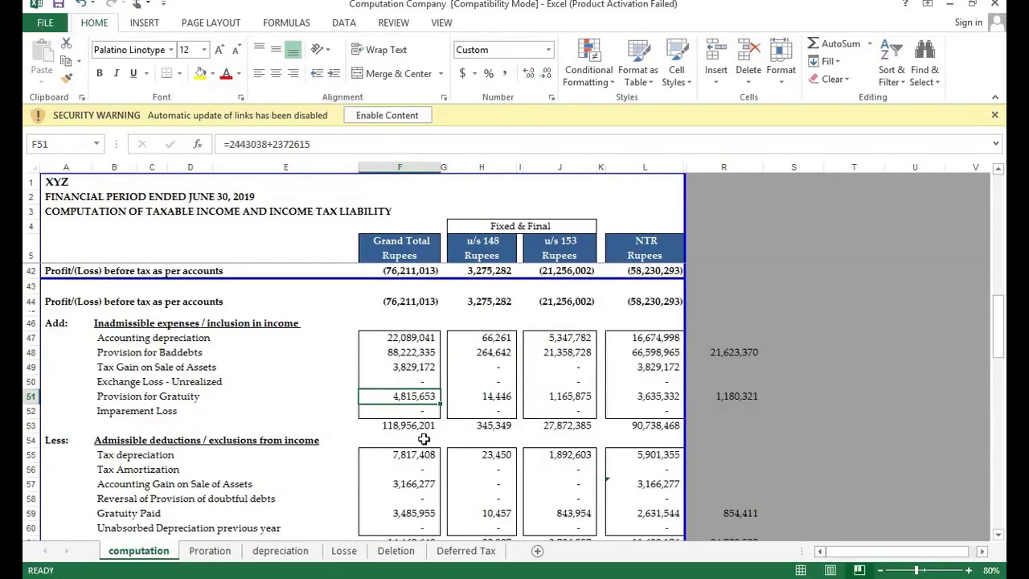
scroll(420, 446, down, 2)
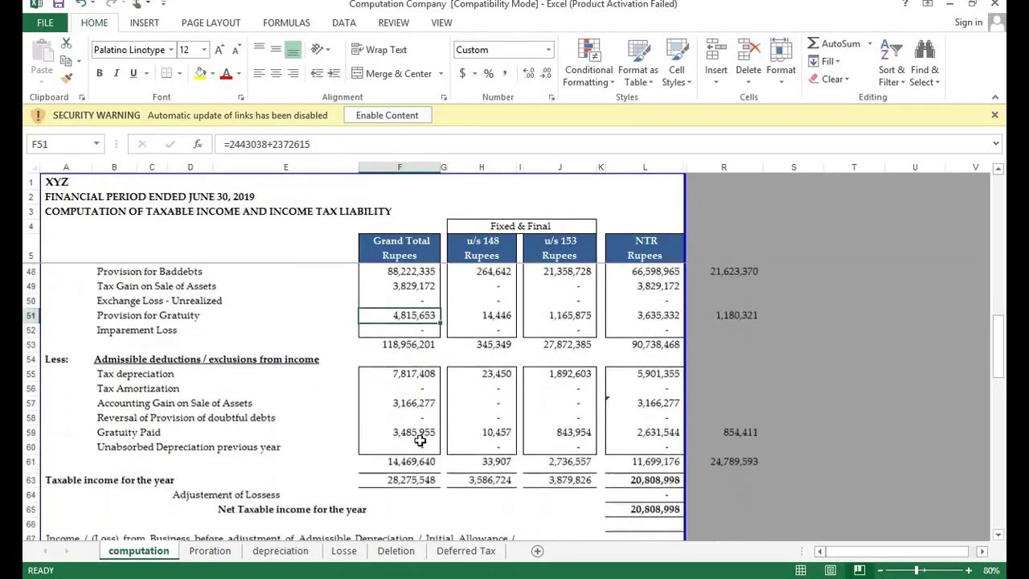
click(119, 358)
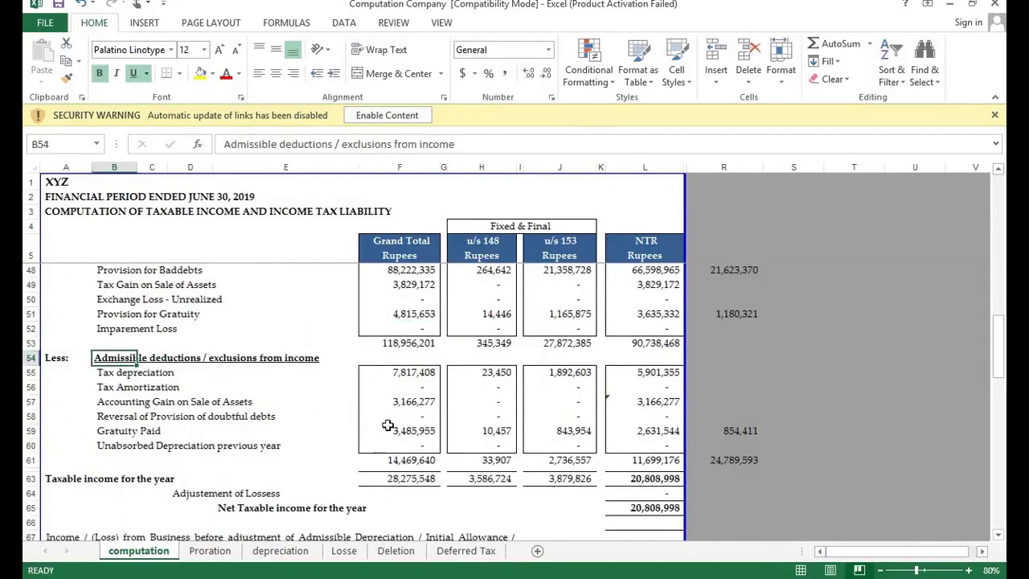
click(428, 374)
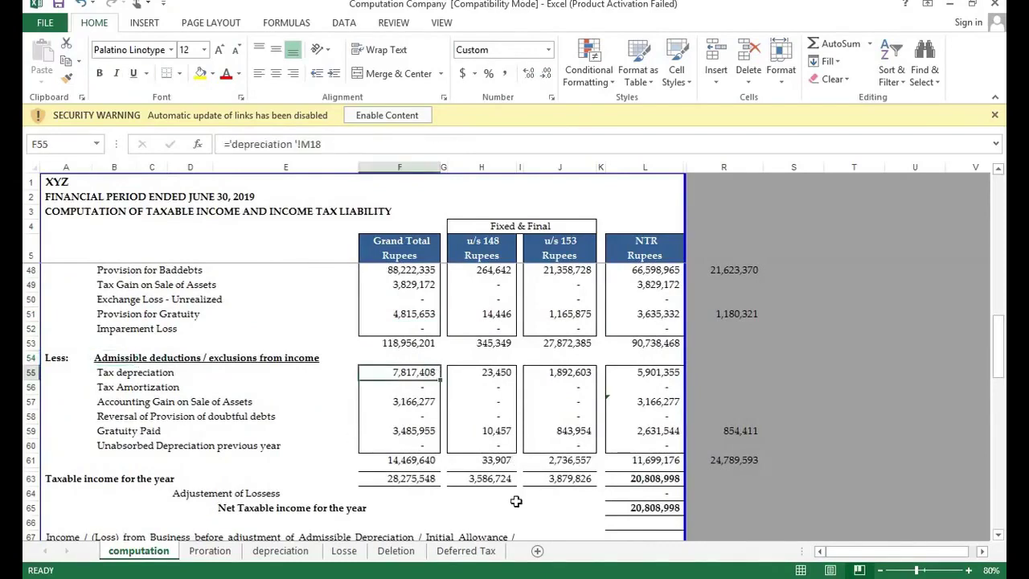
key(ctrl+bracketleft)
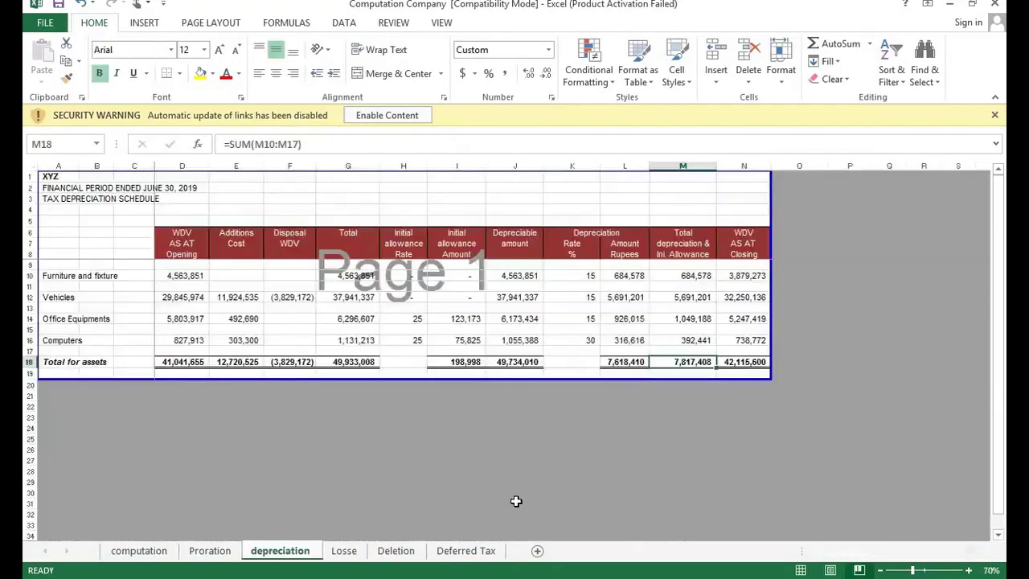
Step: Go through the opening WDV, Additions, Disposal and Initial allowance Rate columns of the tax depreciation schedule
click(197, 297)
click(229, 285)
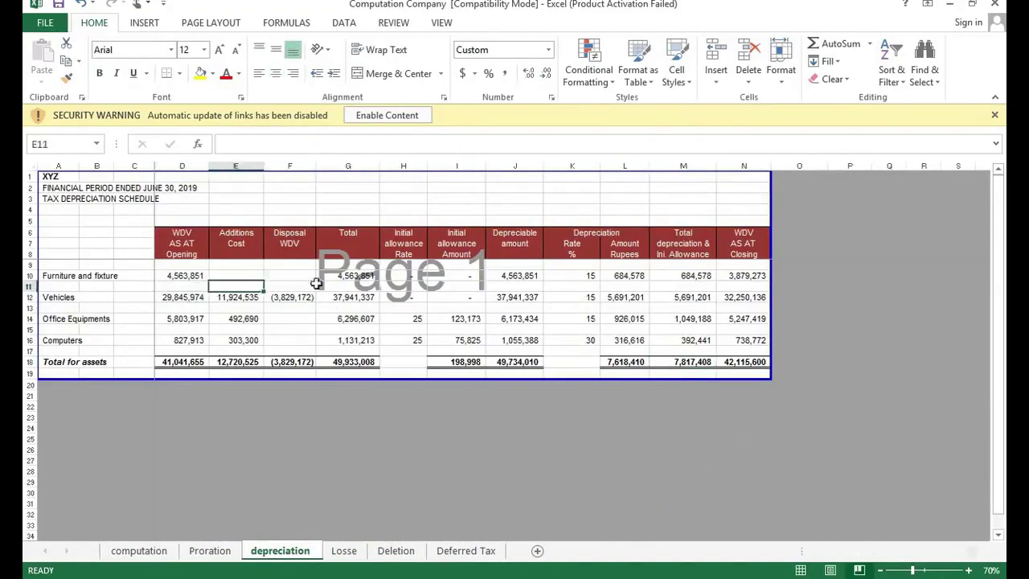
click(286, 286)
click(406, 286)
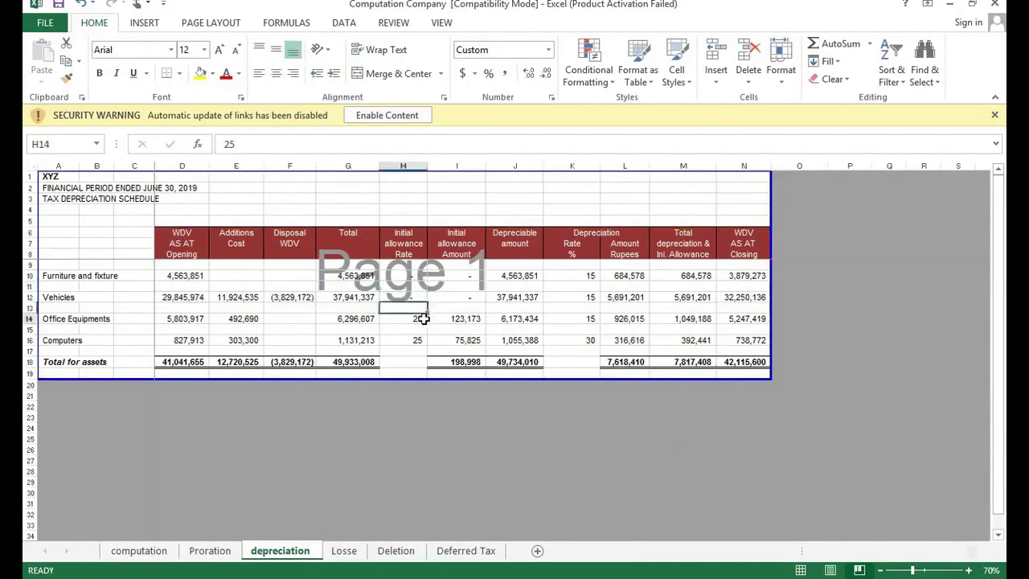
Step: Examine the Office Equipments initial allowance, depreciable amount and depreciation in H14:J14 and L14, and return to the computation sheet
click(418, 318)
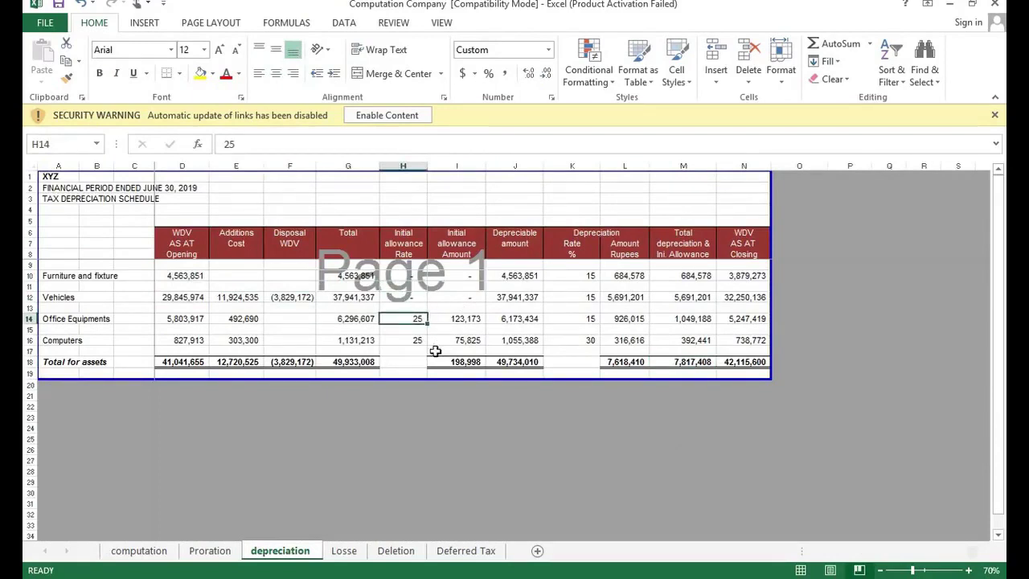
click(473, 321)
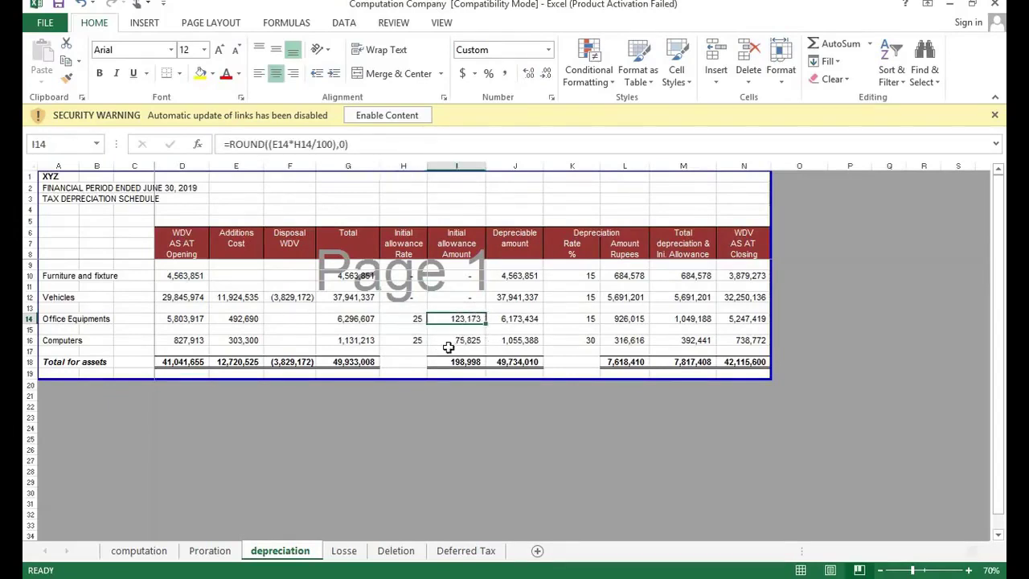
click(523, 319)
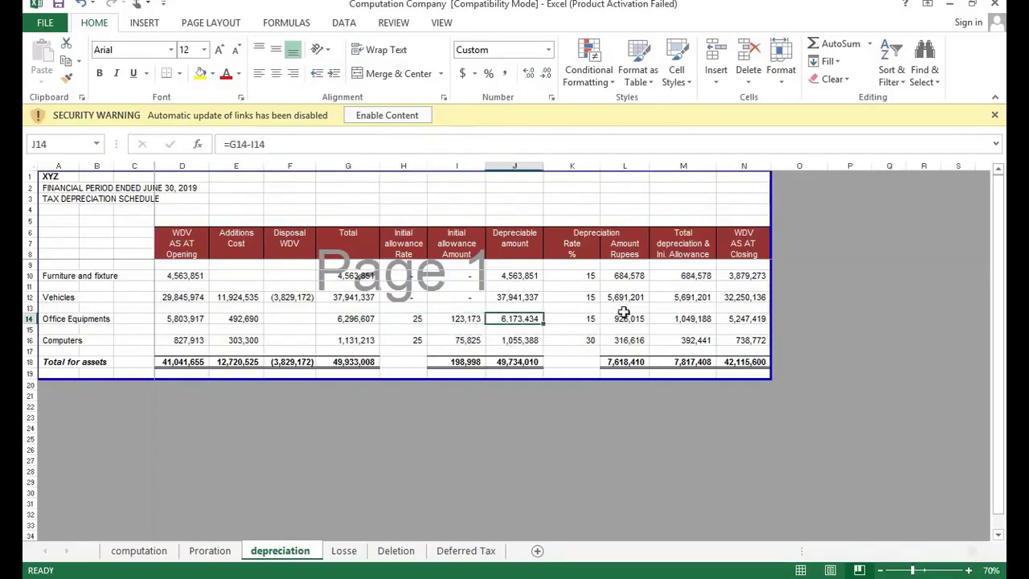
key(Up)
key(Right)
key(Right)
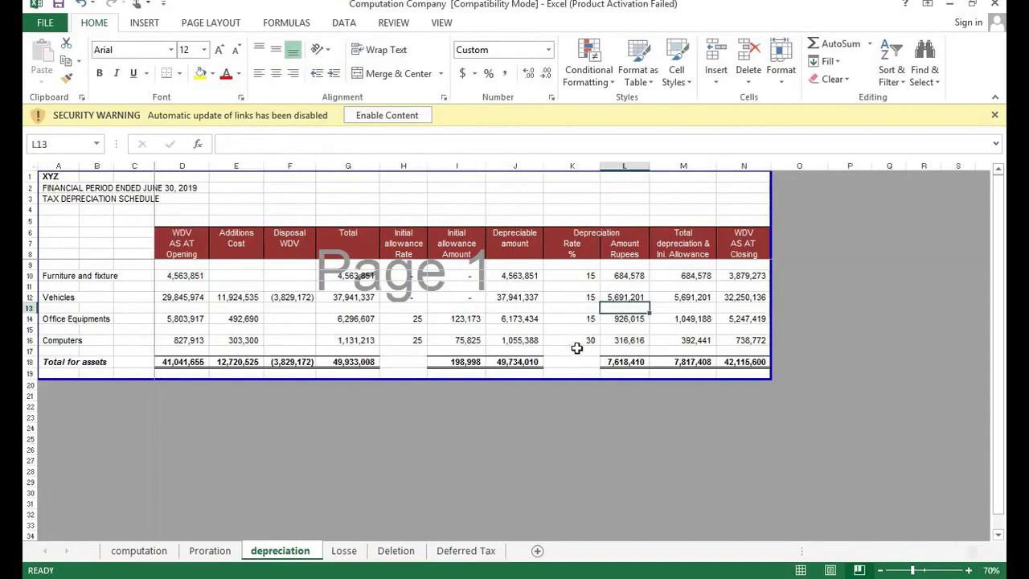
click(515, 318)
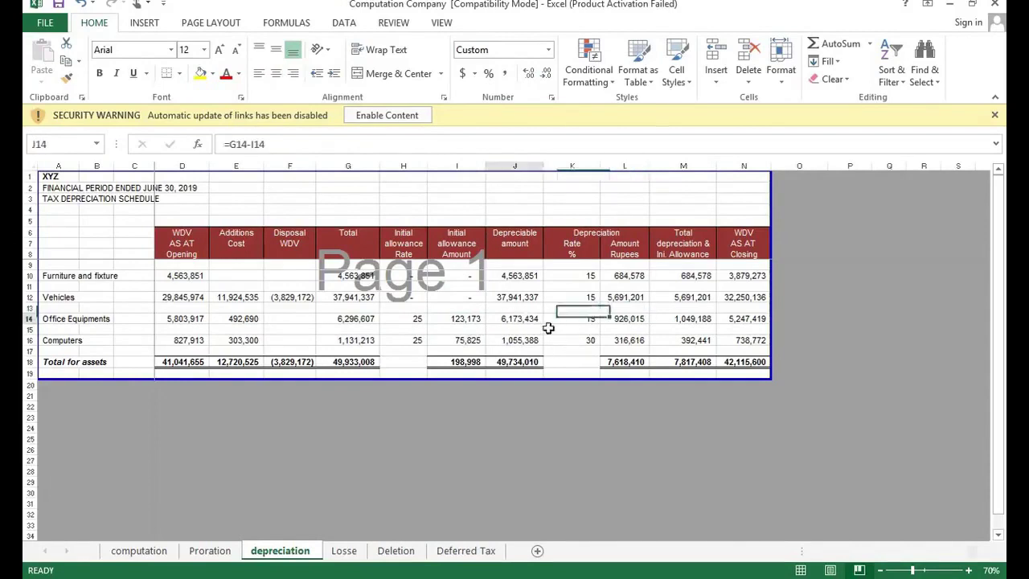
click(612, 318)
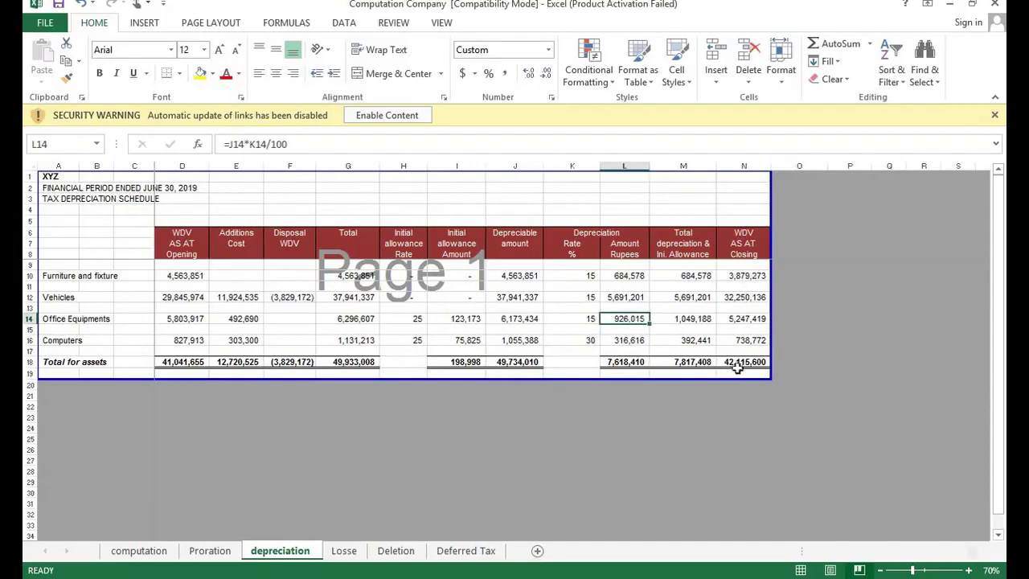
click(163, 550)
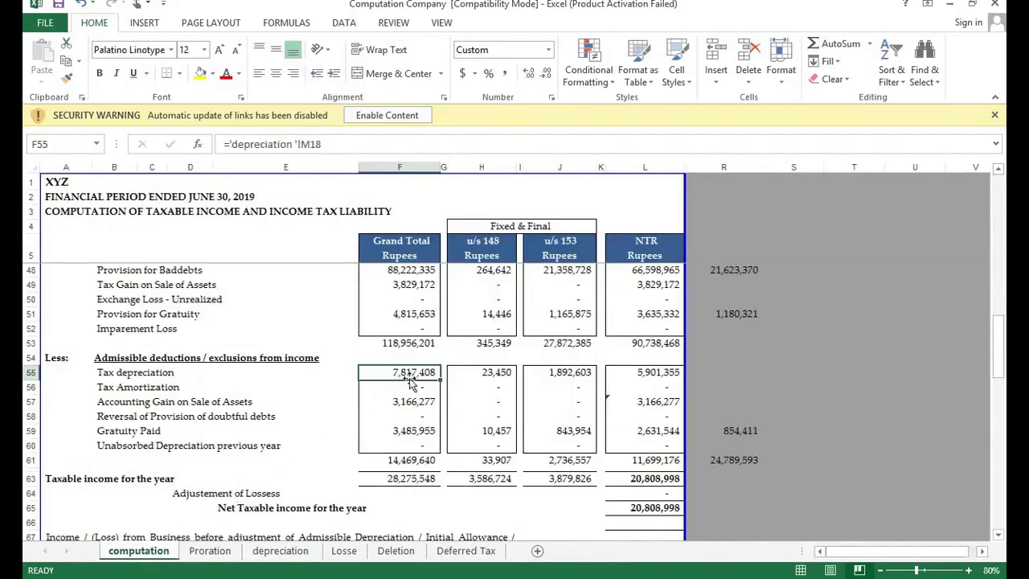
Step: Check the Accounting Gain on Sale of Assets link in F57 against the Accounting depreciation add-back in F47
click(411, 401)
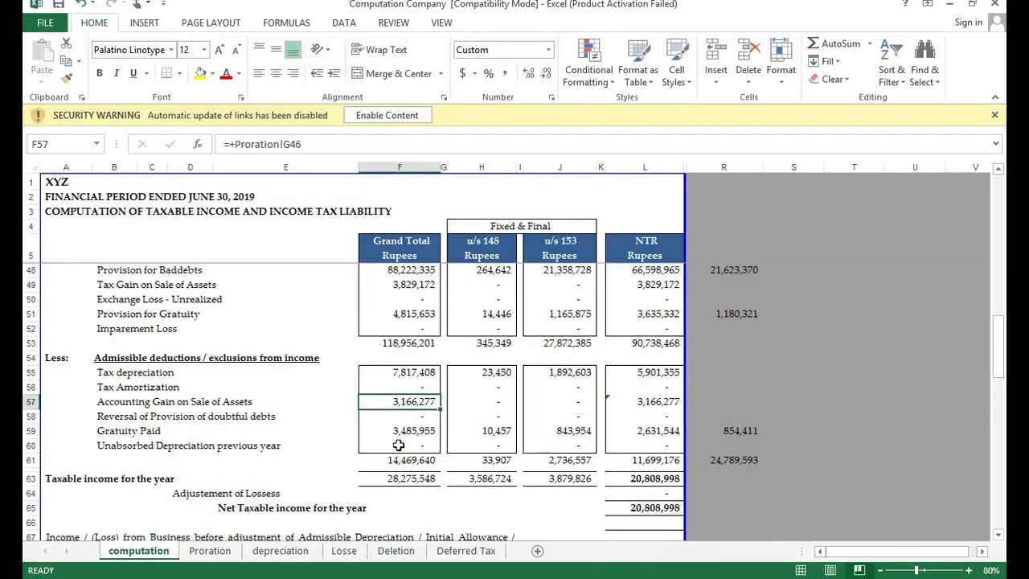
scroll(338, 333, up, 2)
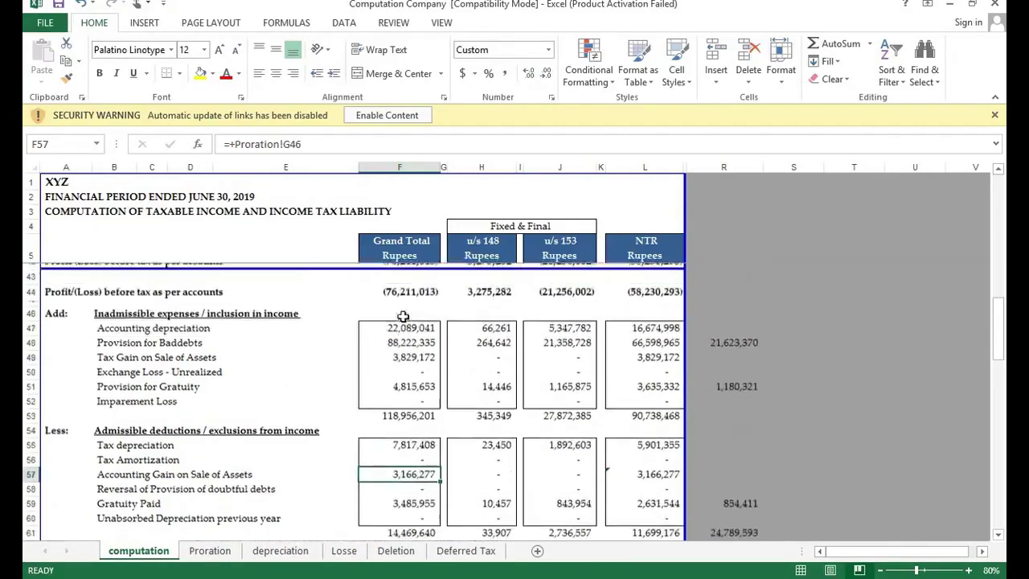
click(407, 337)
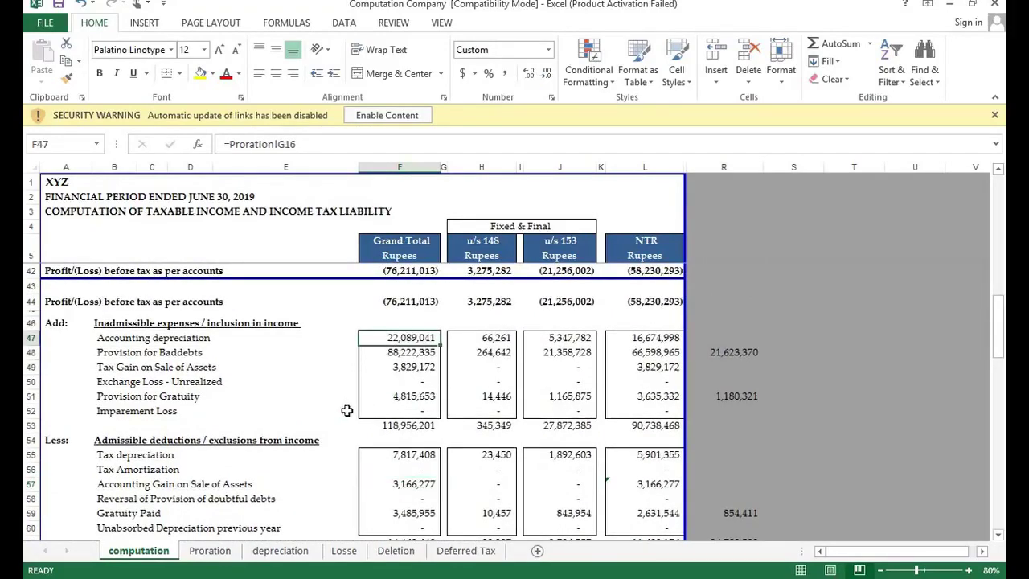
scroll(347, 411, down, 2)
click(407, 401)
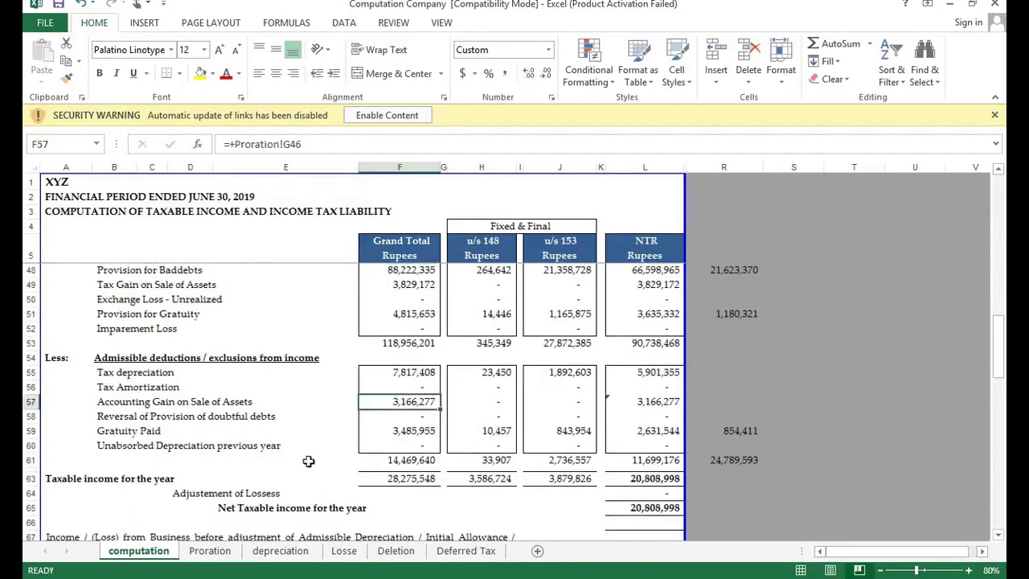
Step: Check Gratuity Paid in F59 and compare the accounting gain deduction in F57 with the tax gain add-back in F49
click(419, 432)
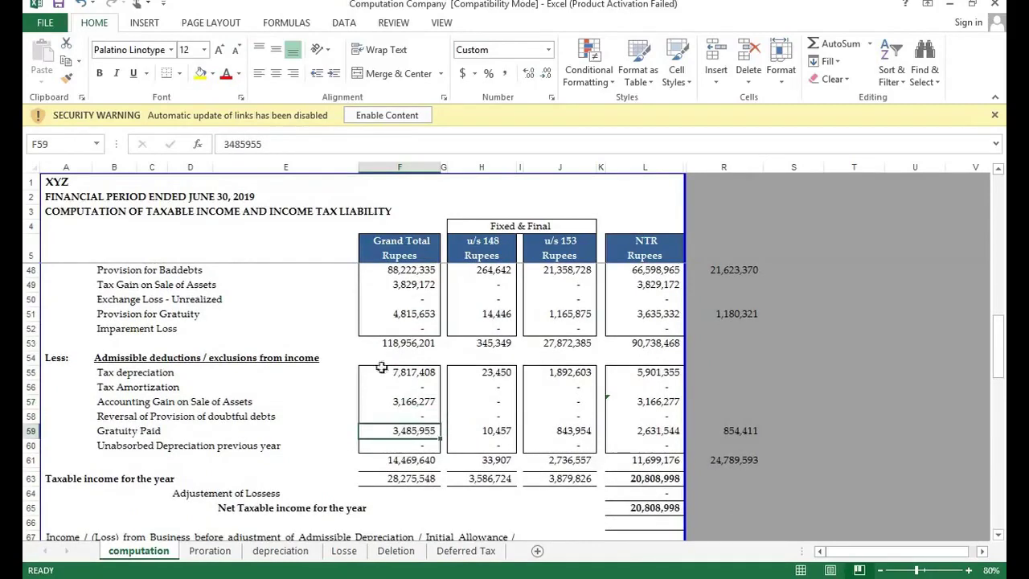
scroll(398, 342, up, 1)
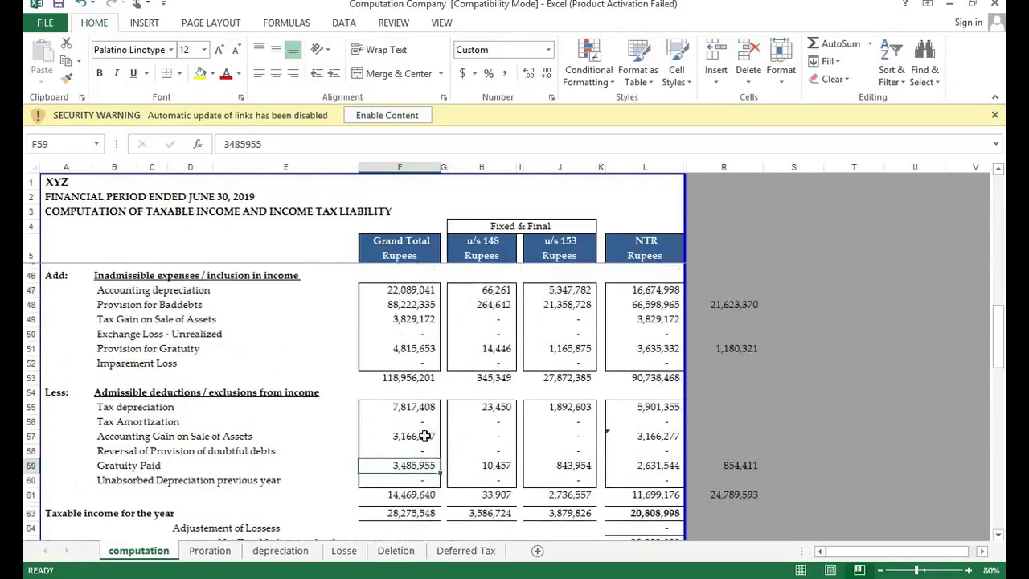
click(412, 436)
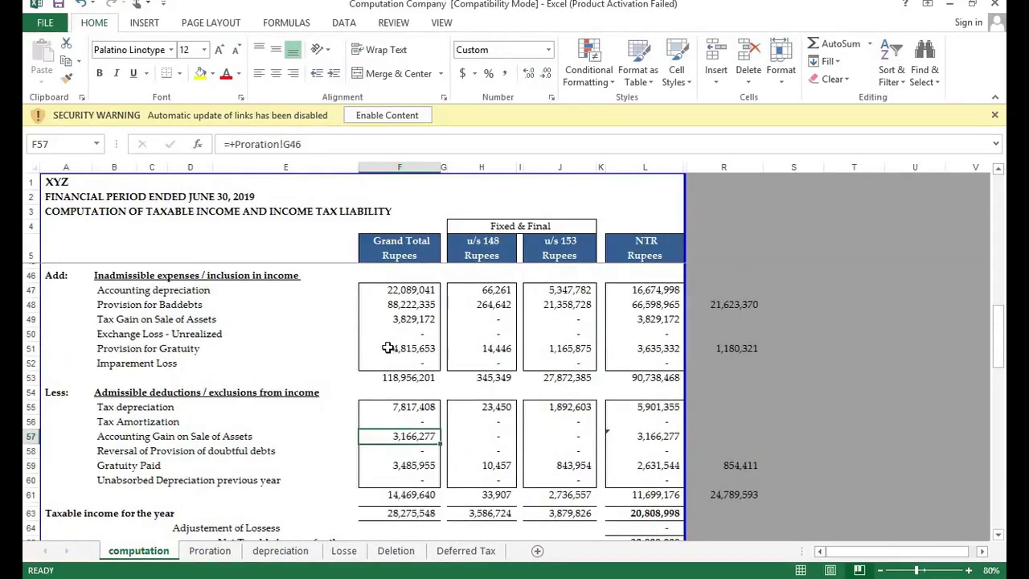
click(424, 321)
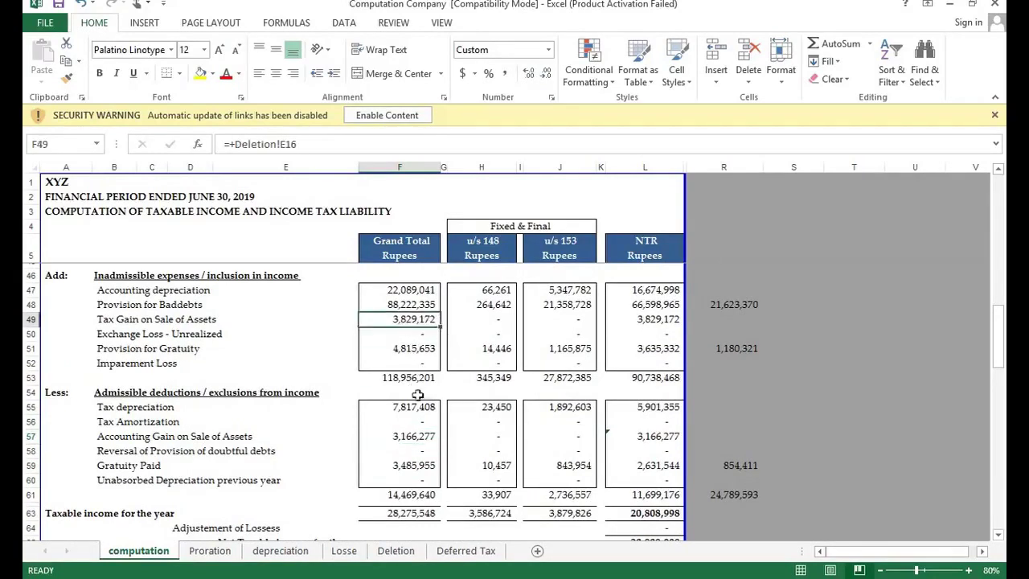
click(405, 435)
Step: Review the Gratuity Paid entry in F59 and the Taxable income for the year in F63 and H63:J63
scroll(385, 467, down, 2)
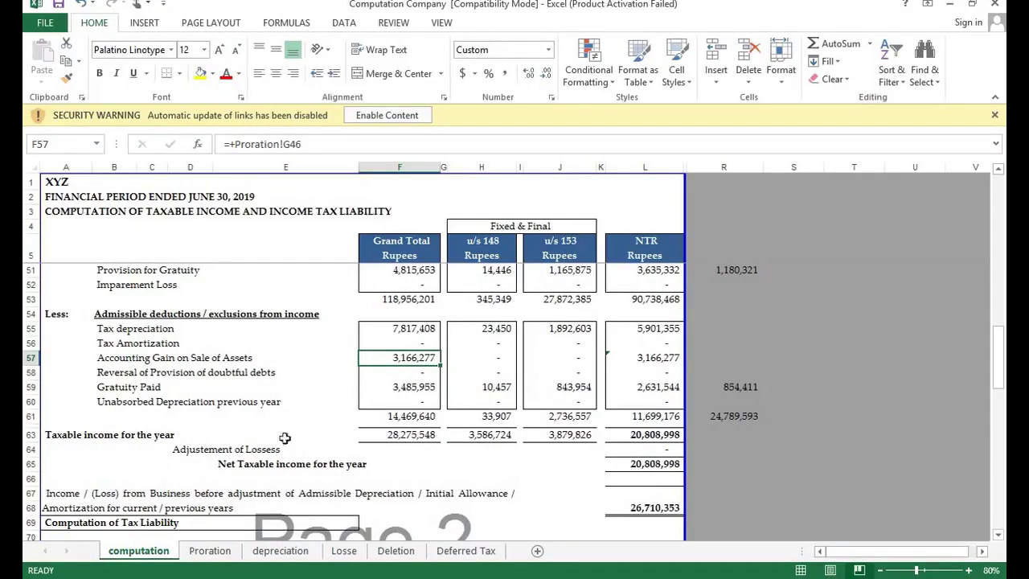
click(149, 387)
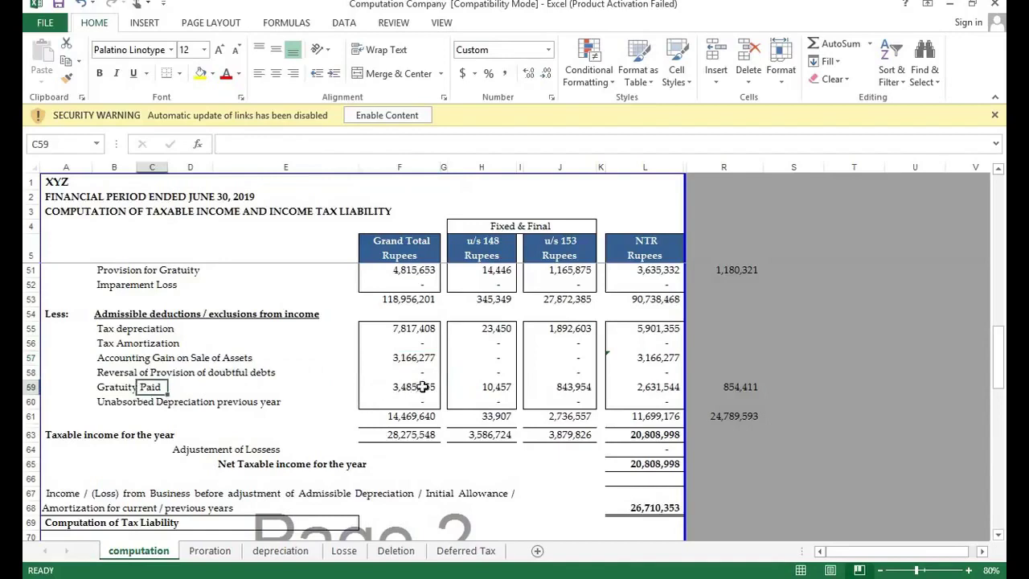
click(418, 389)
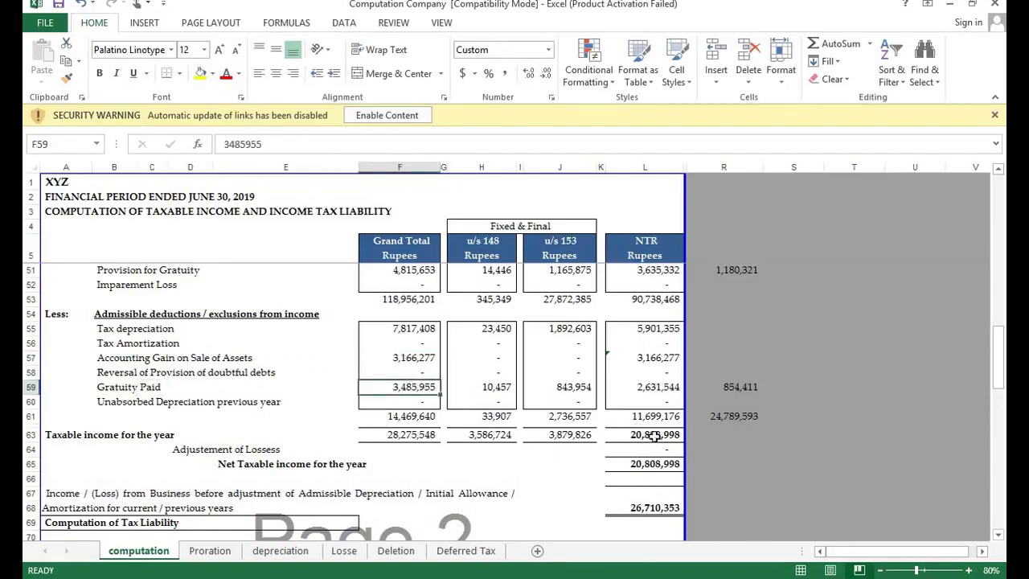
click(417, 435)
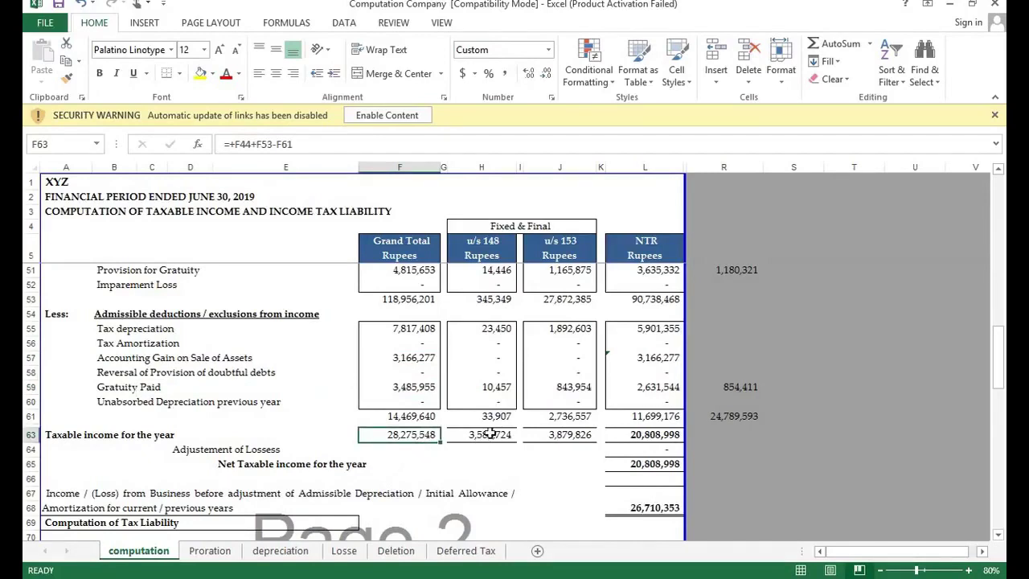
drag(490, 434, 556, 438)
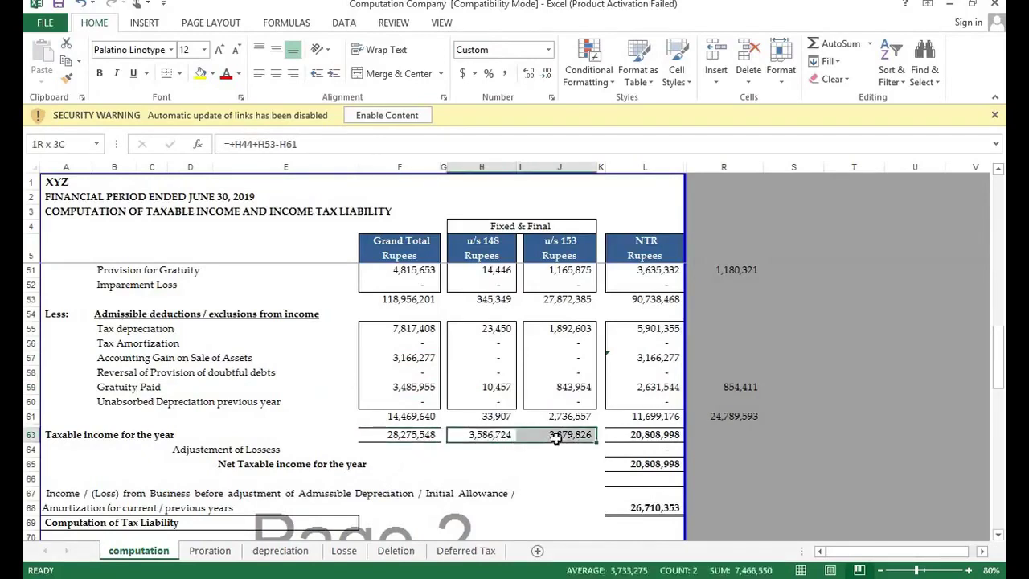
click(389, 444)
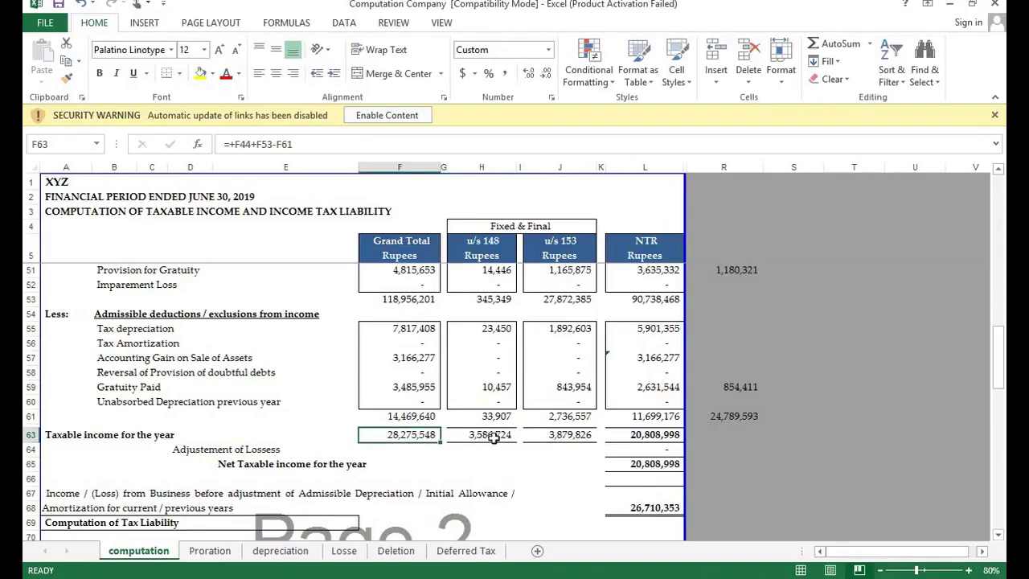
Step: Review the taxable income in H63:J63 and L63, and check the Tax on Taxable Income formula in L71 against its rate in F71
drag(485, 439, 544, 434)
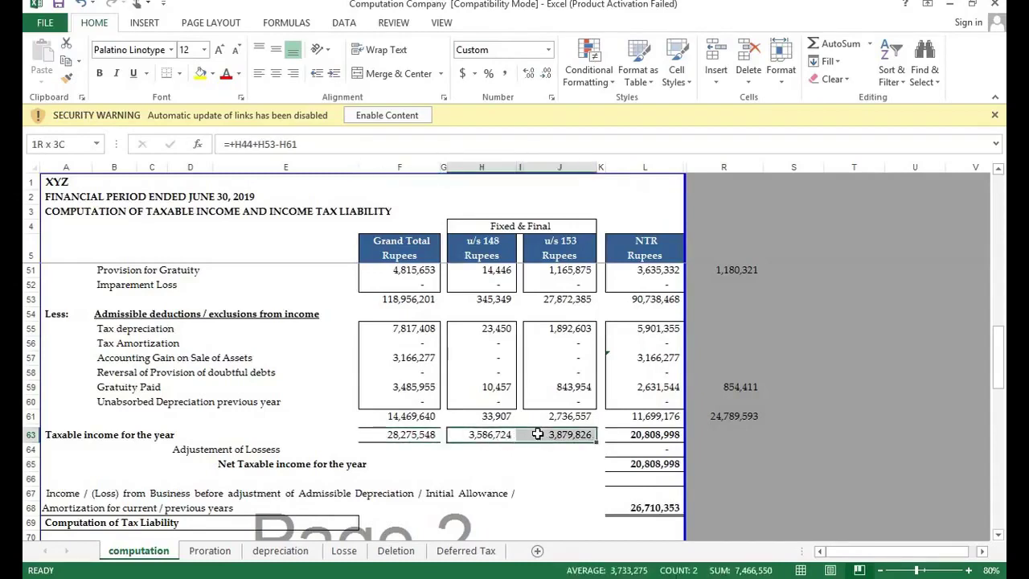
click(643, 434)
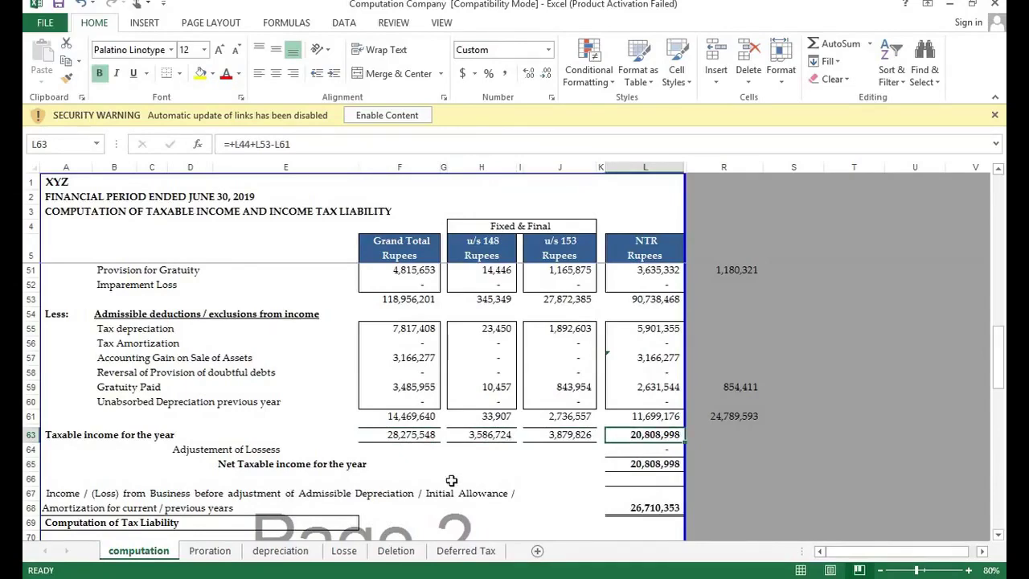
scroll(451, 480, down, 4)
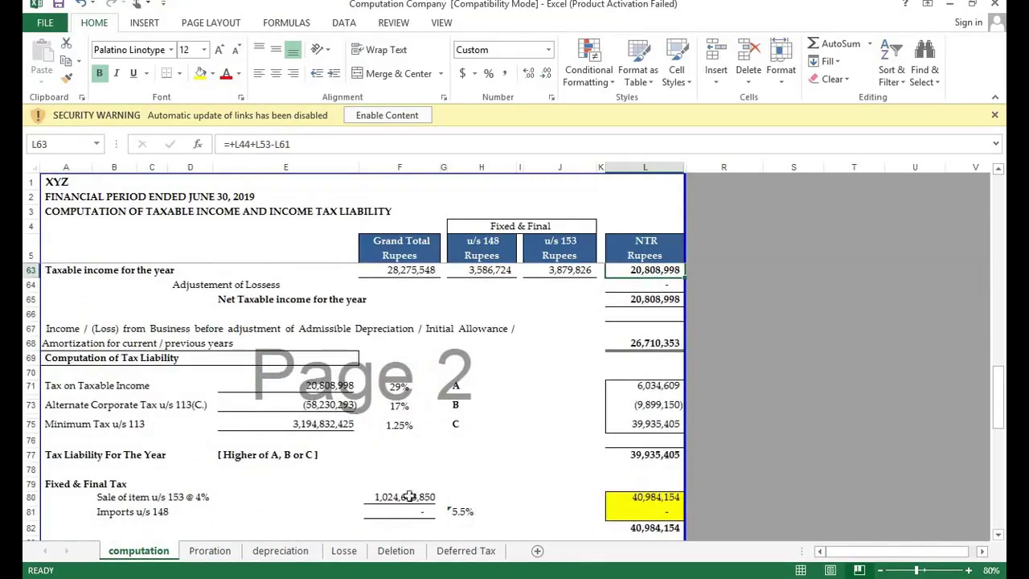
click(391, 387)
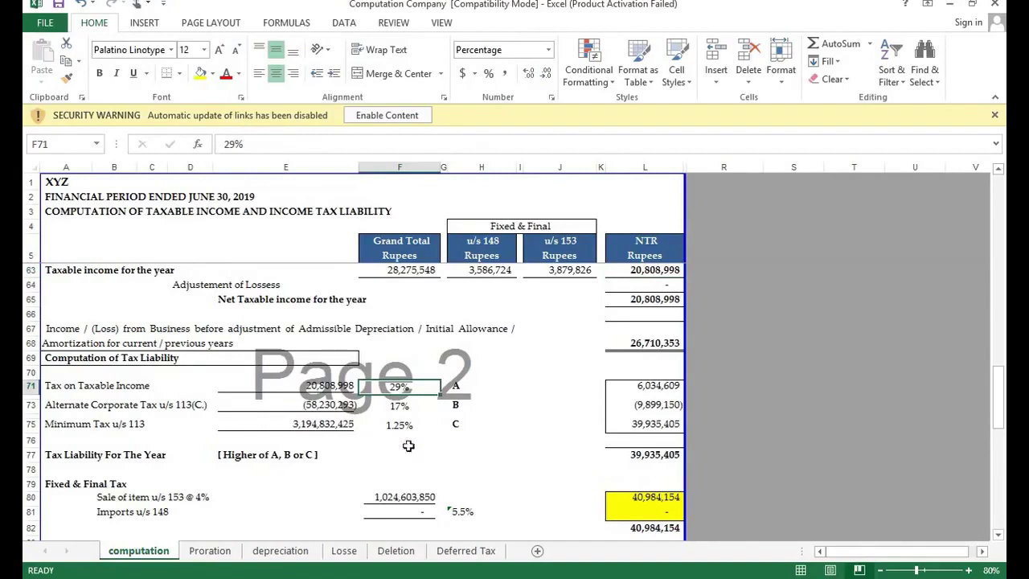
click(648, 301)
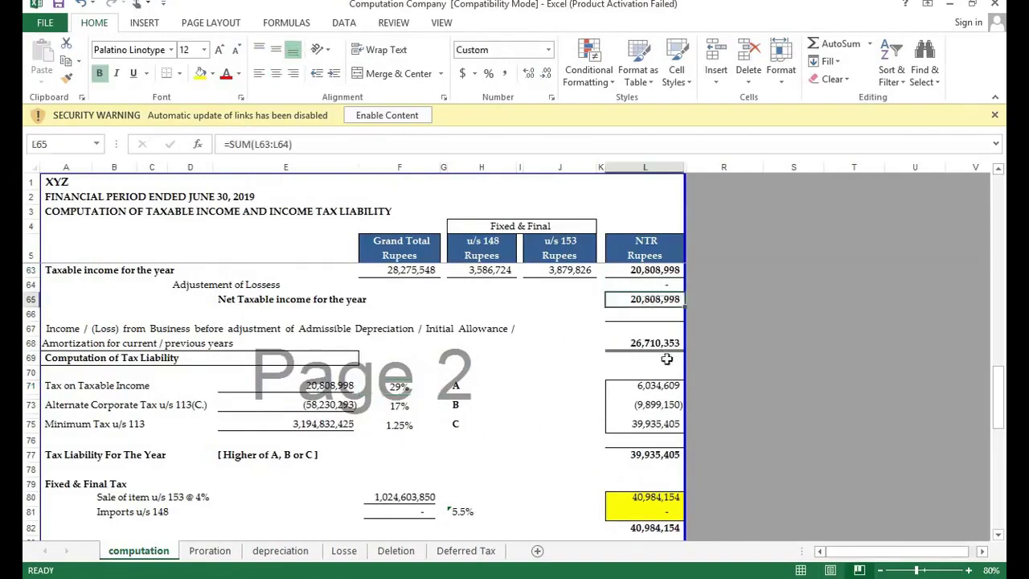
click(655, 386)
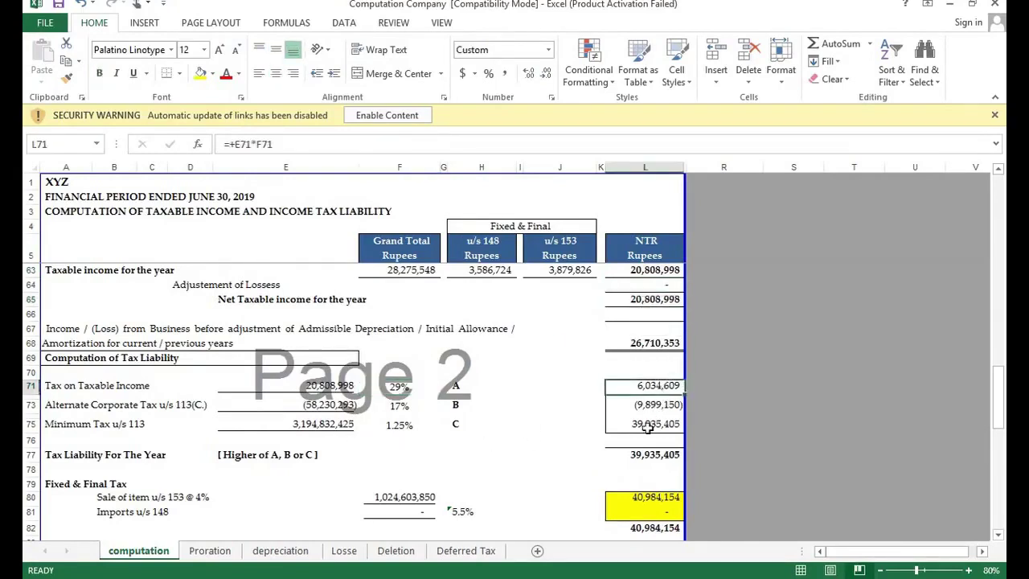
key(F2)
key(Escape)
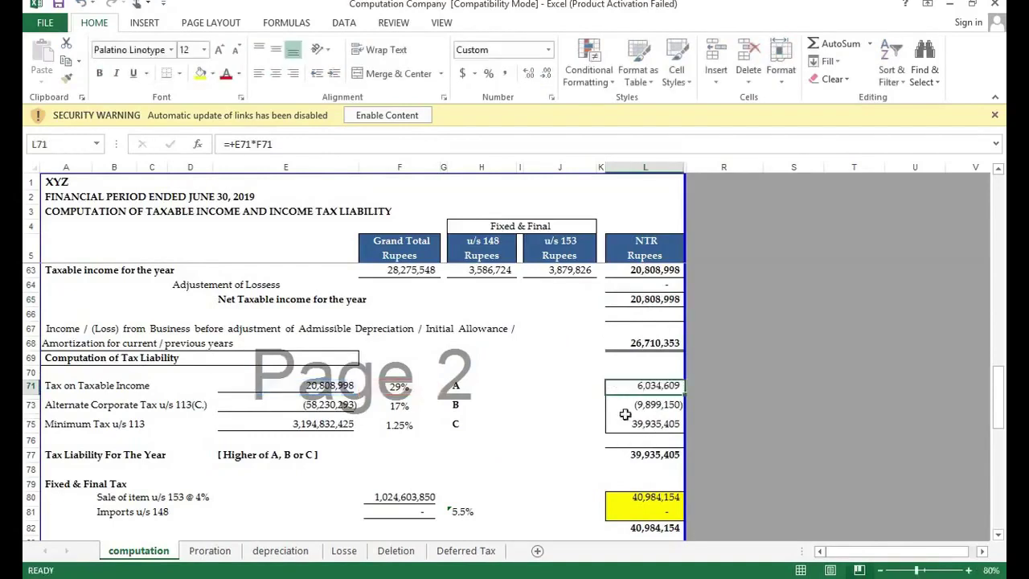
Step: Trace the Alternate Corporate Tax base in E73 to the accounting profit in L42 and check the tax formula in L73
click(308, 410)
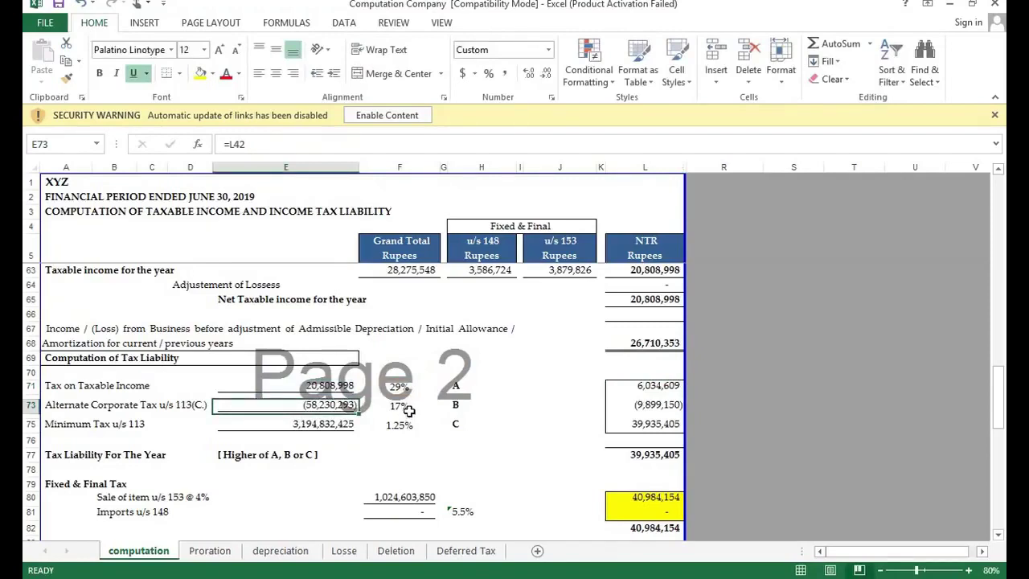
key(F2)
scroll(411, 416, up, 10)
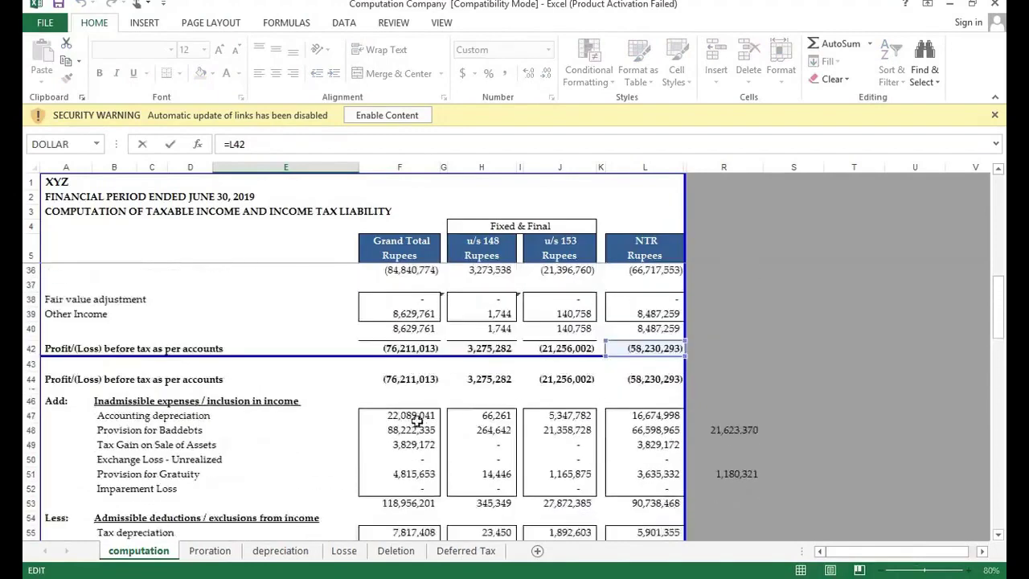
key(Escape)
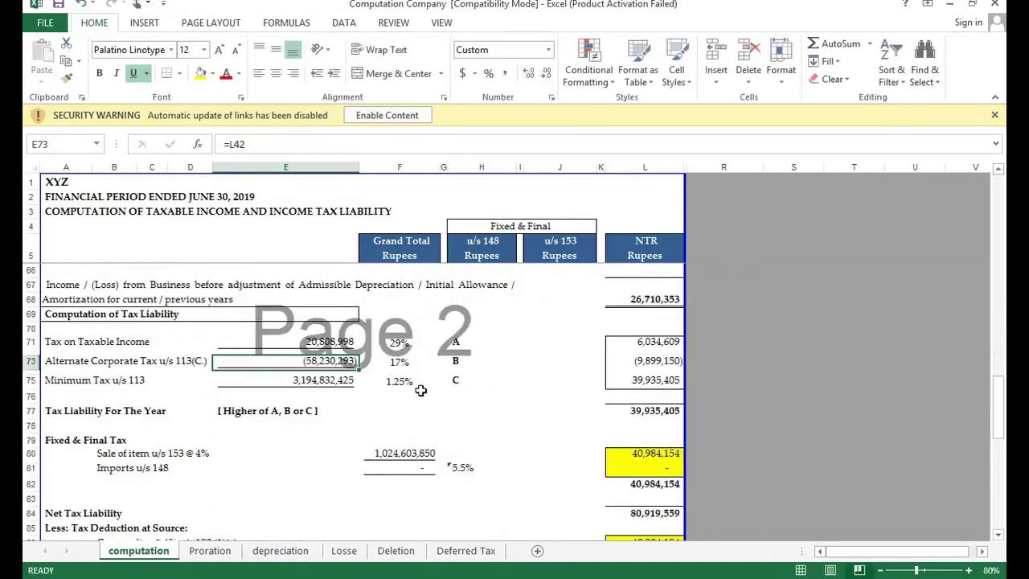
click(655, 362)
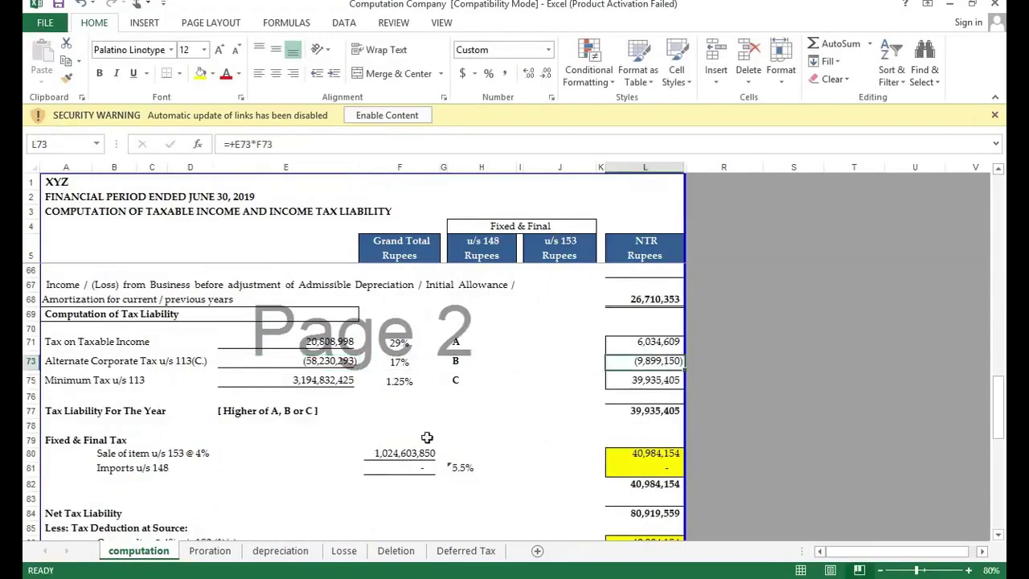
Step: Check the Minimum Tax u/s 113 rate in F75, trace its base in E75 to Local sale in L9, and inspect L75
click(384, 384)
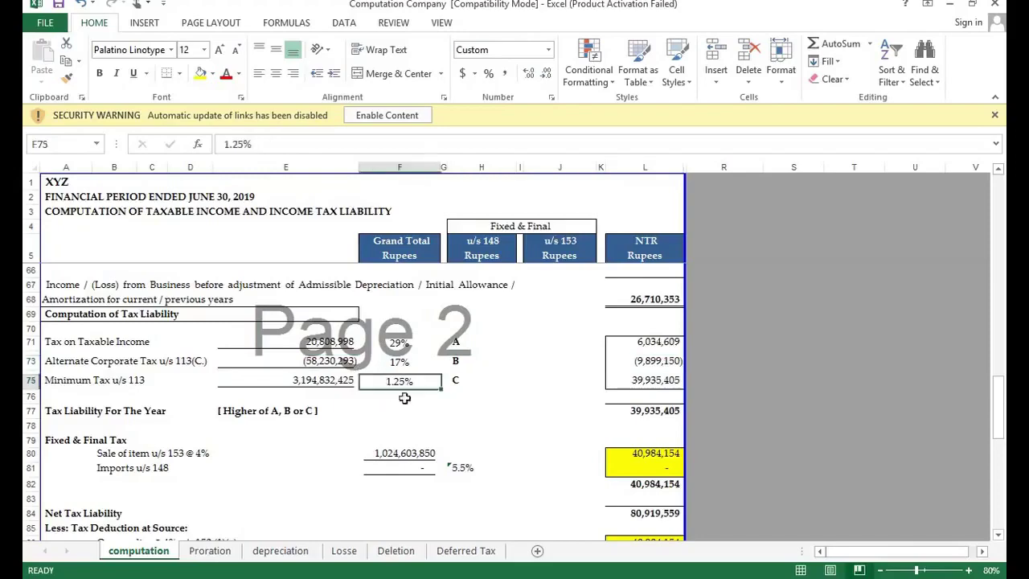
double_click(329, 380)
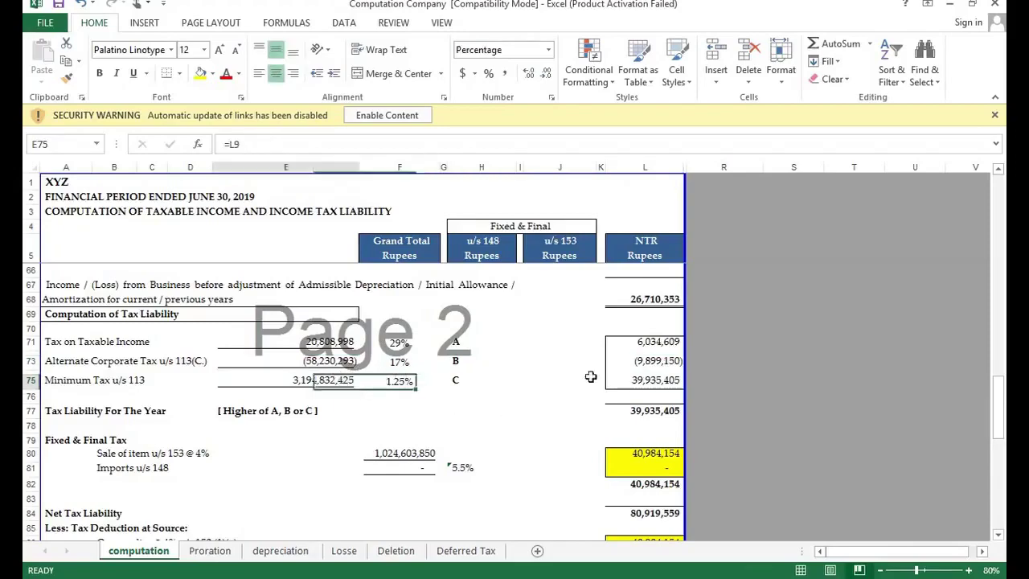
scroll(230, 471, up, 6)
scroll(611, 389, up, 14)
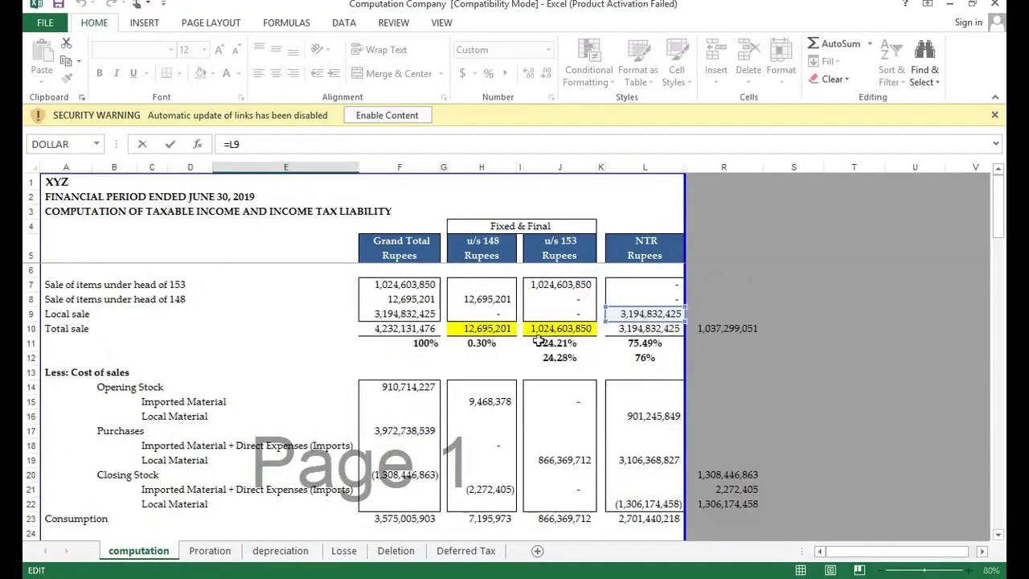
scroll(535, 337, down, 5)
scroll(536, 354, down, 14)
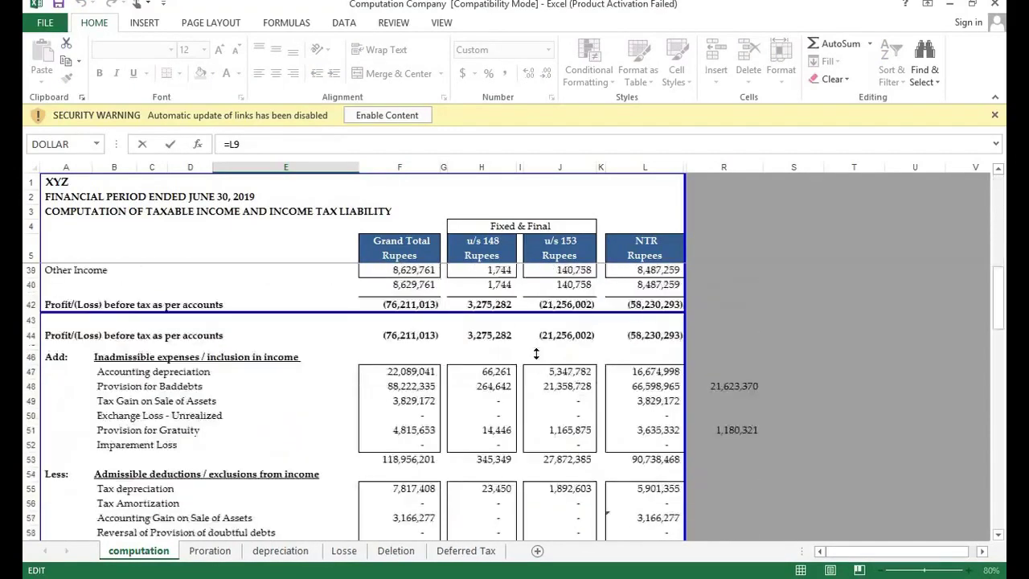
key(Escape)
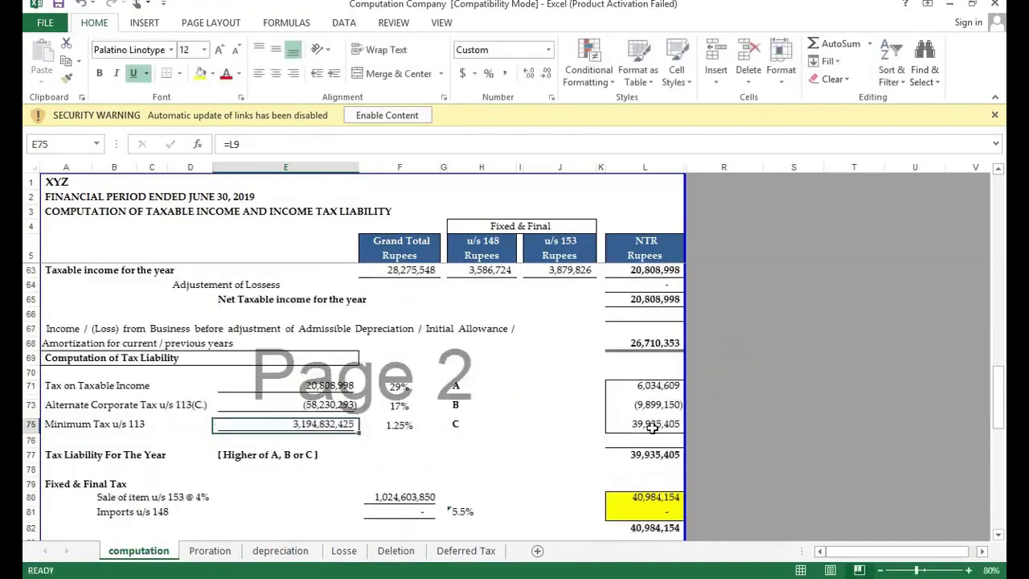
click(652, 425)
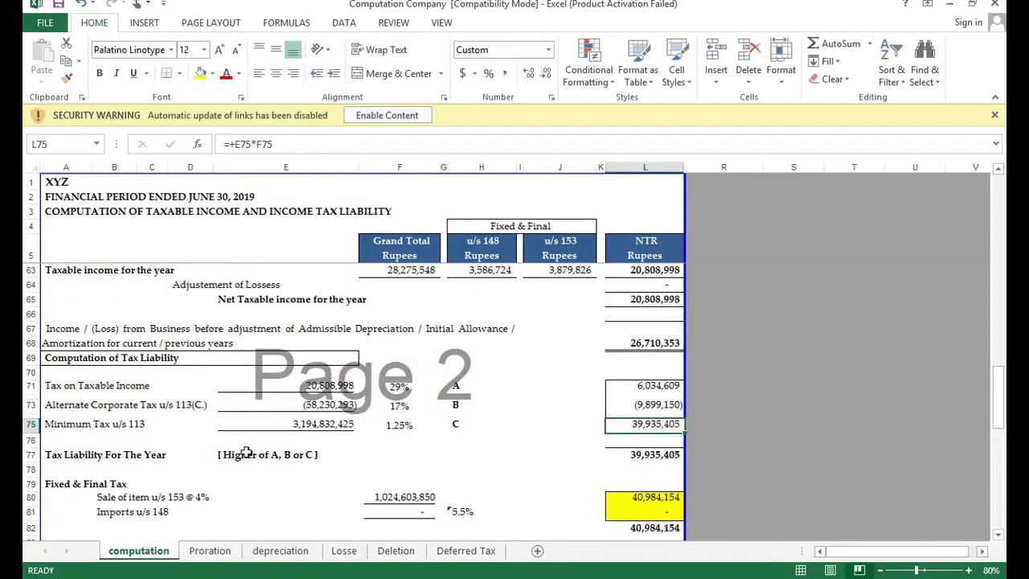
Step: Compare the three taxes in L71:L75 with the Tax Liability For The Year in L77, and inspect the u/s 153 sales tax in L80
drag(671, 389, 672, 430)
click(648, 456)
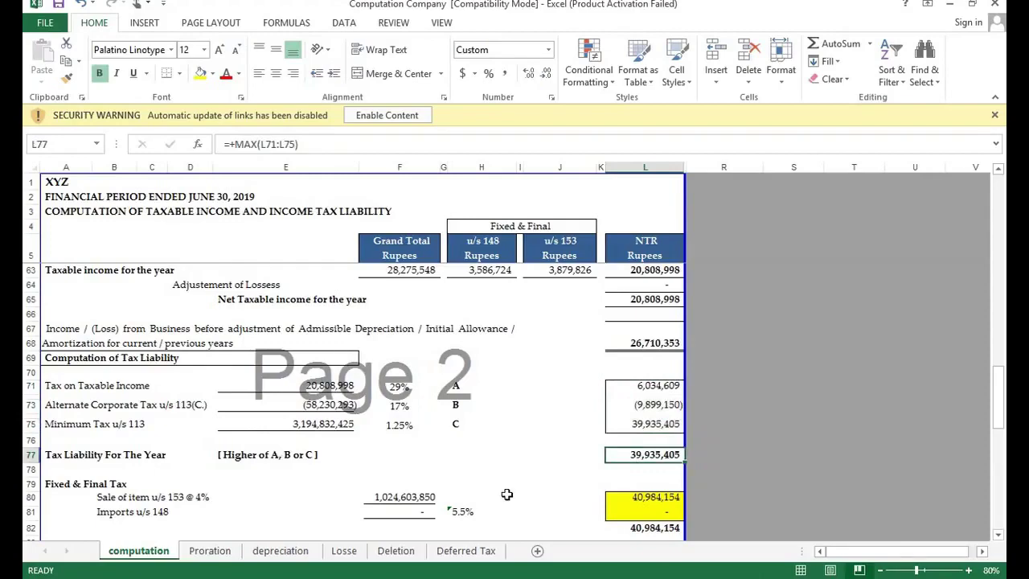
scroll(506, 494, down, 2)
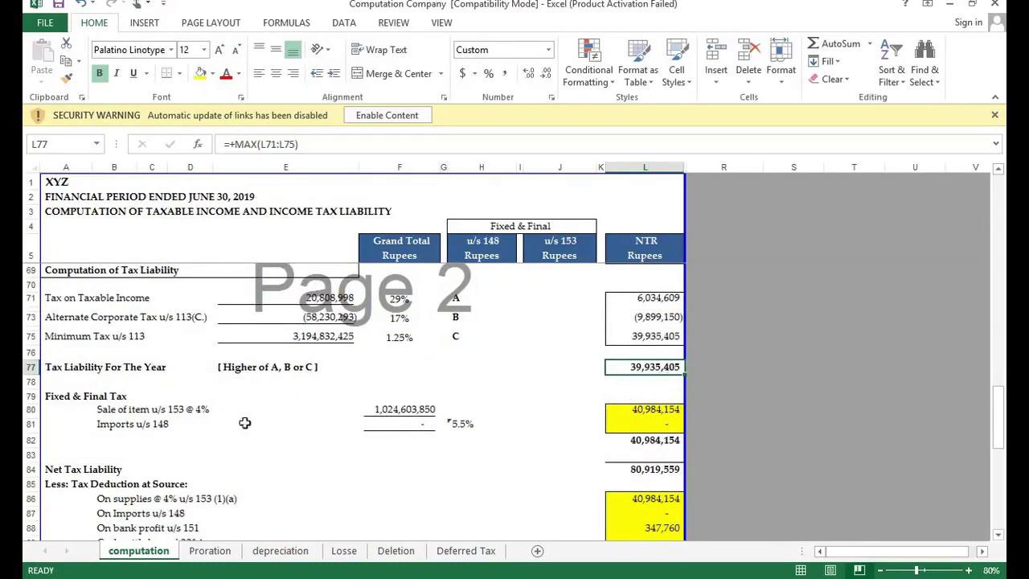
click(647, 409)
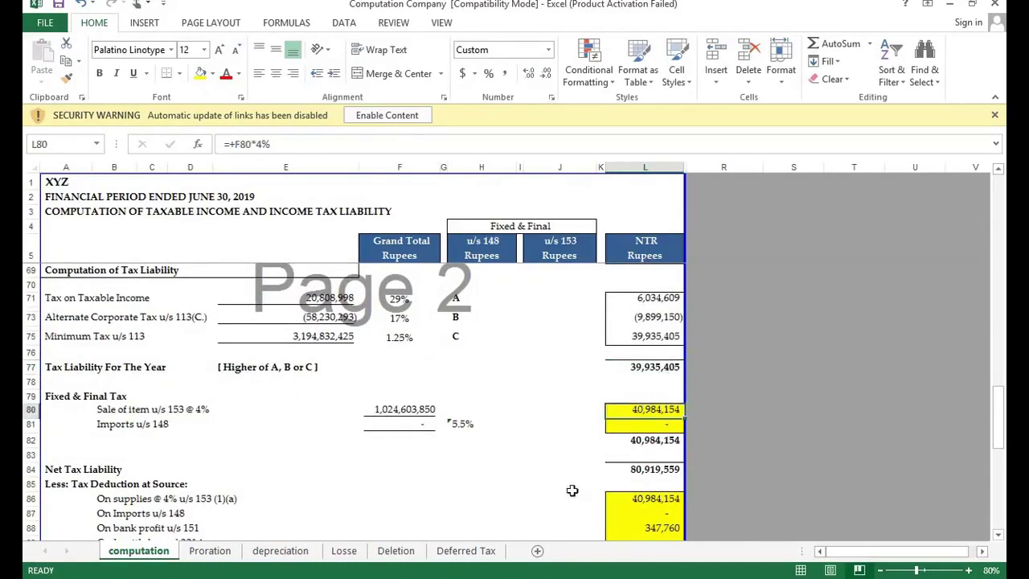
click(750, 413)
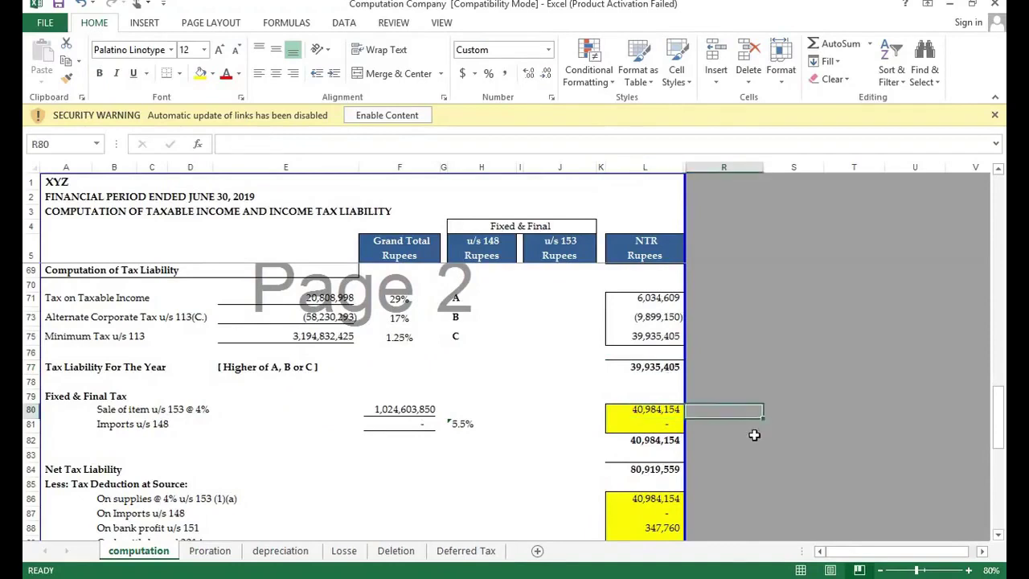
text(=)
click(410, 412)
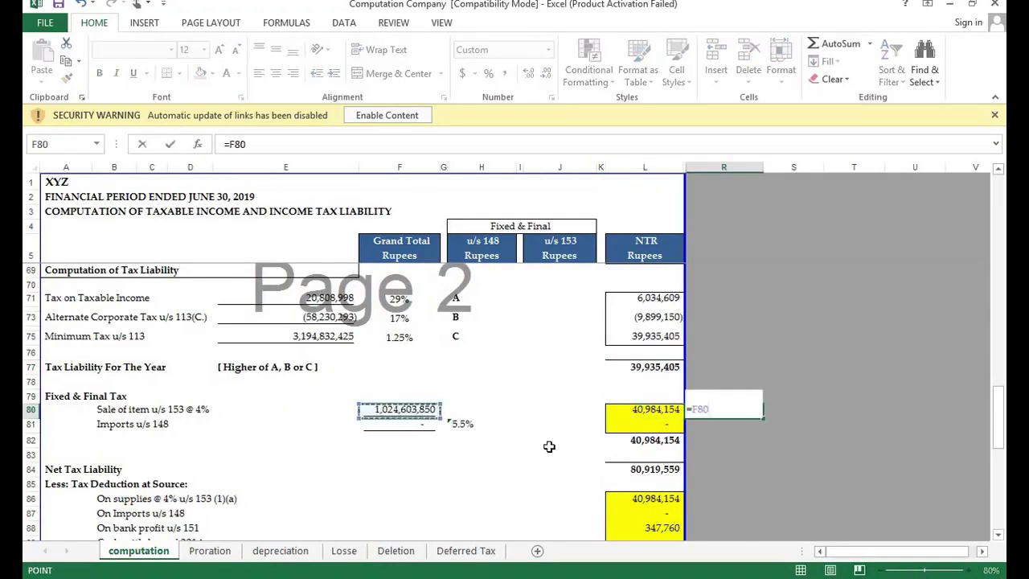
key(Escape)
Step: Inspect the cell references in the Sale of item u/s 153 tax formula in L80 without changing it
key(Left)
key(F2)
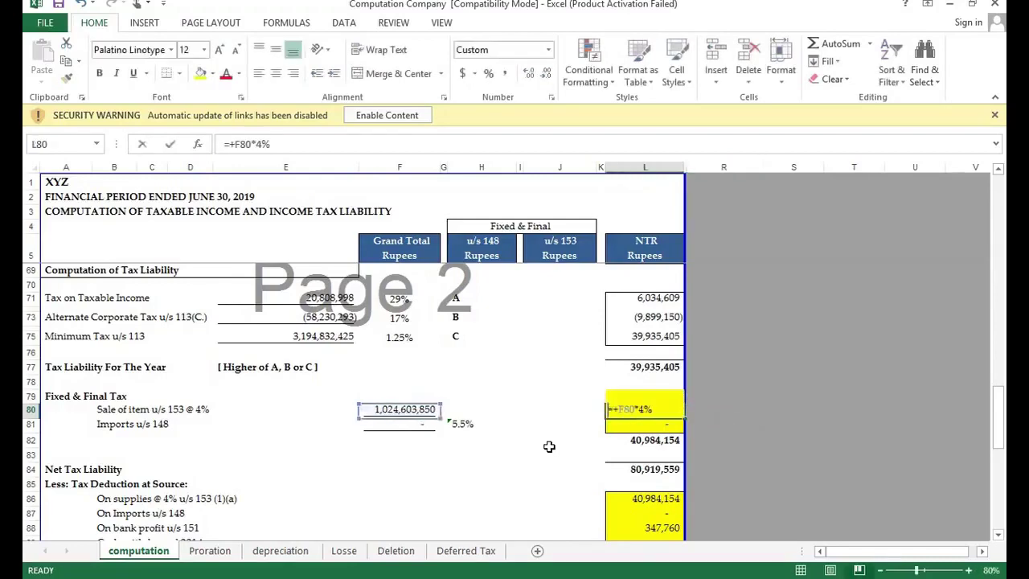
key(Escape)
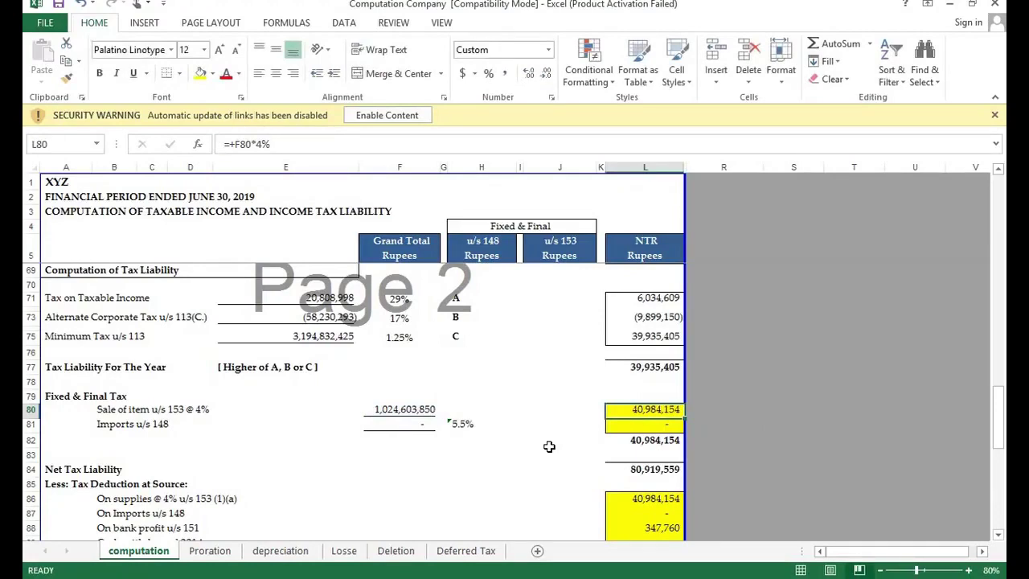
Step: Check the Net Tax Liability in L84 against the year's tax liability in L77 and the fixed and final tax in L80
click(664, 366)
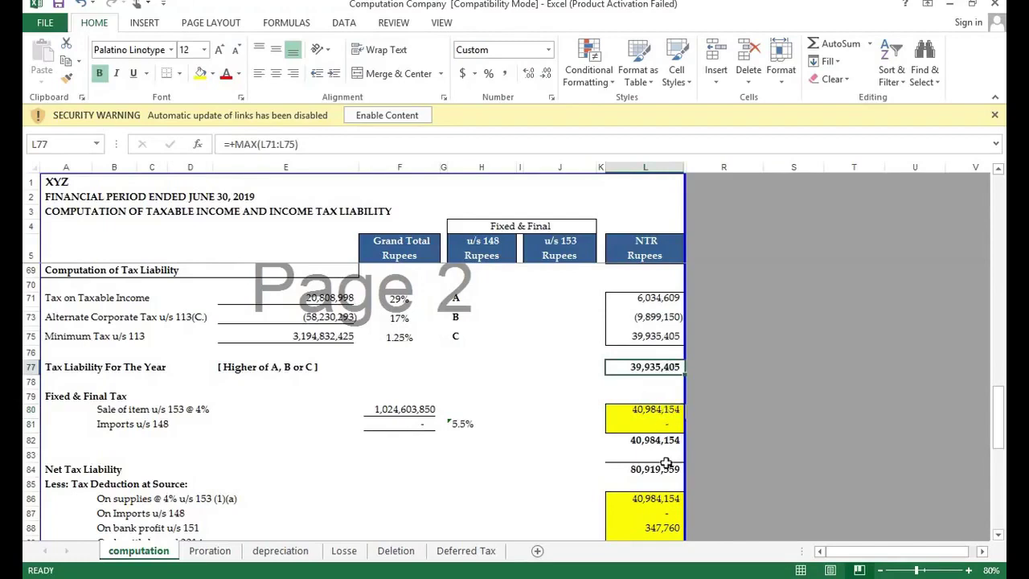
click(665, 466)
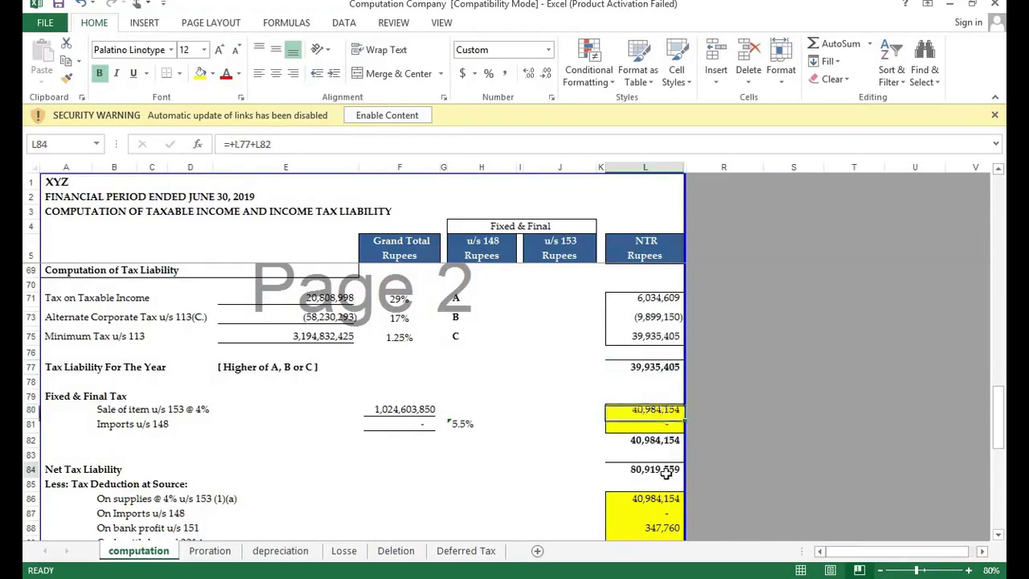
click(664, 366)
click(664, 409)
click(665, 468)
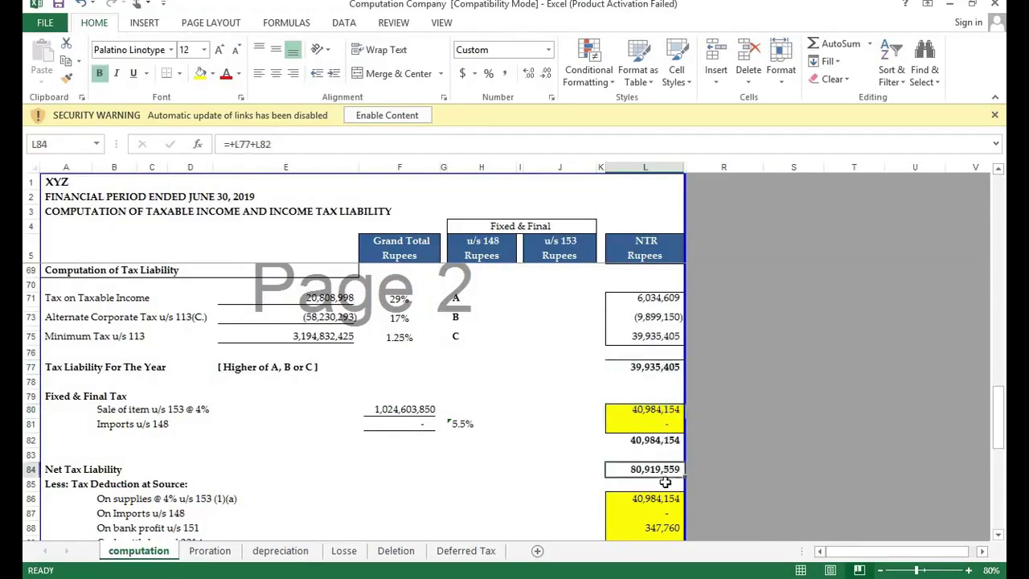
Step: Compare the tax deducted at source on supplies in L86 with the tax on u/s 153 sales in L80
scroll(666, 483, down, 3)
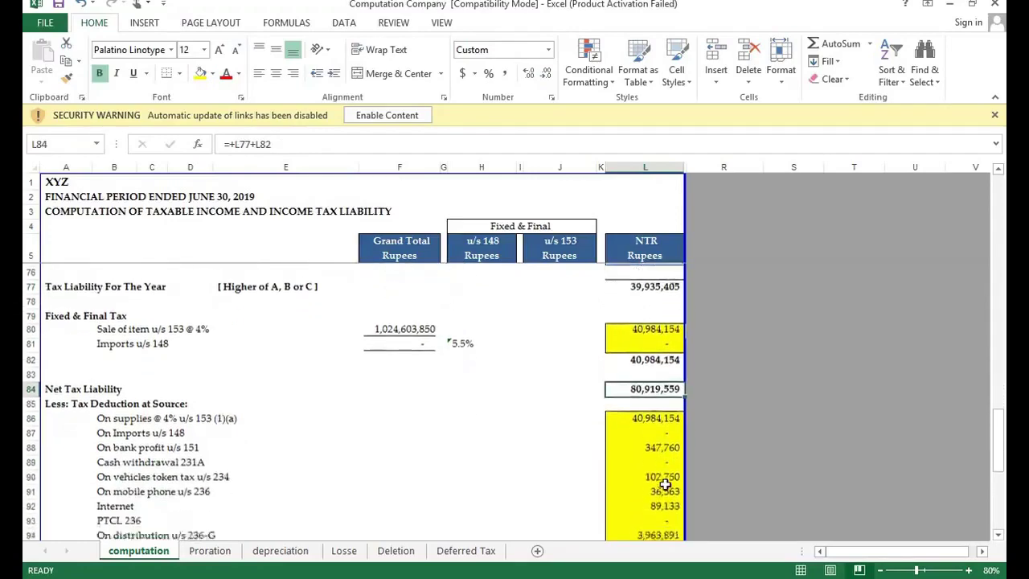
scroll(666, 484, down, 1)
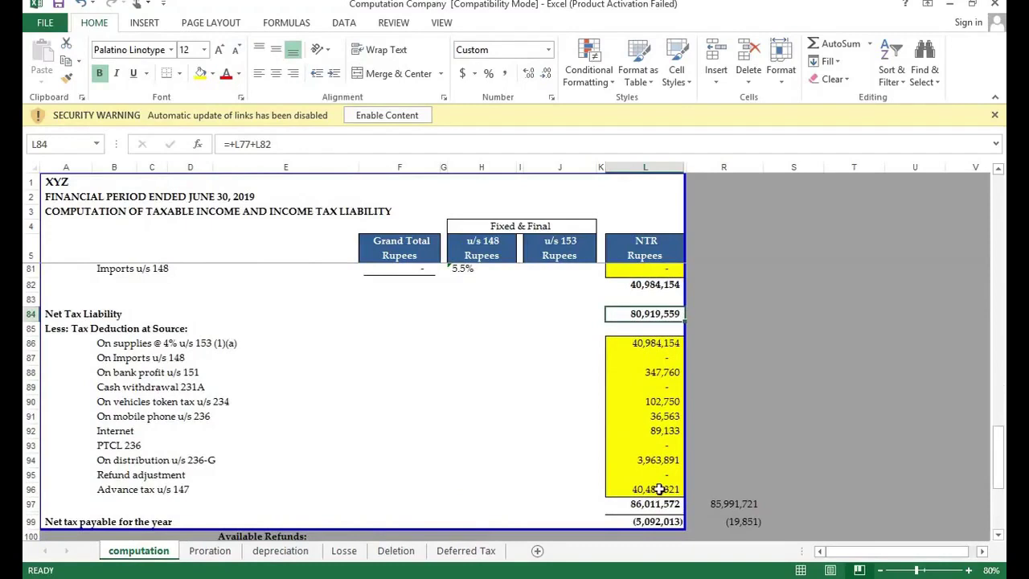
click(664, 347)
scroll(664, 337, up, 1)
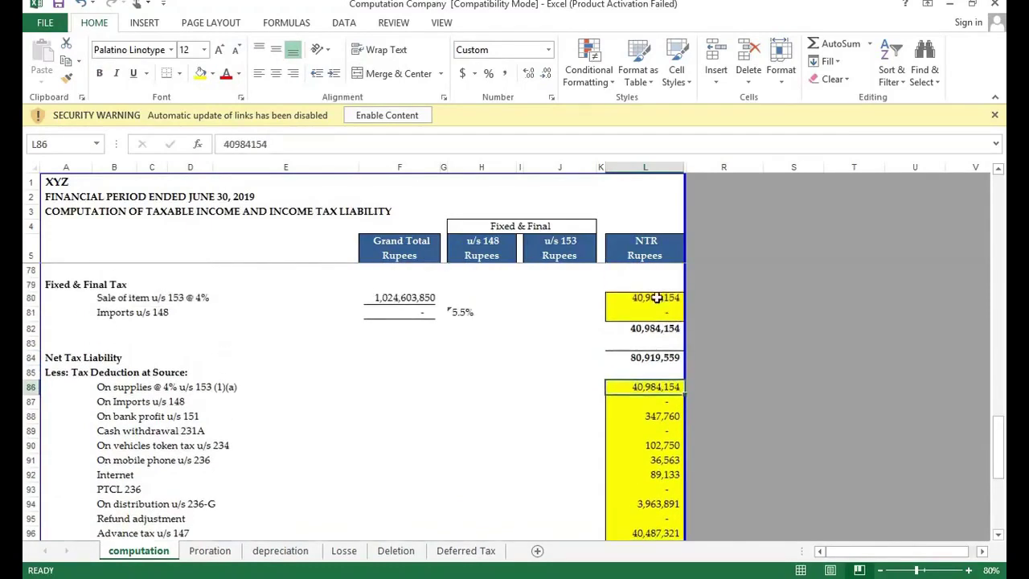
click(658, 298)
click(664, 388)
Step: Review the tax deductions on bank profit, vehicle token tax, mobile phone and Internet in L88 and L90:L92, and Advance tax u/s 147 in L96
click(663, 416)
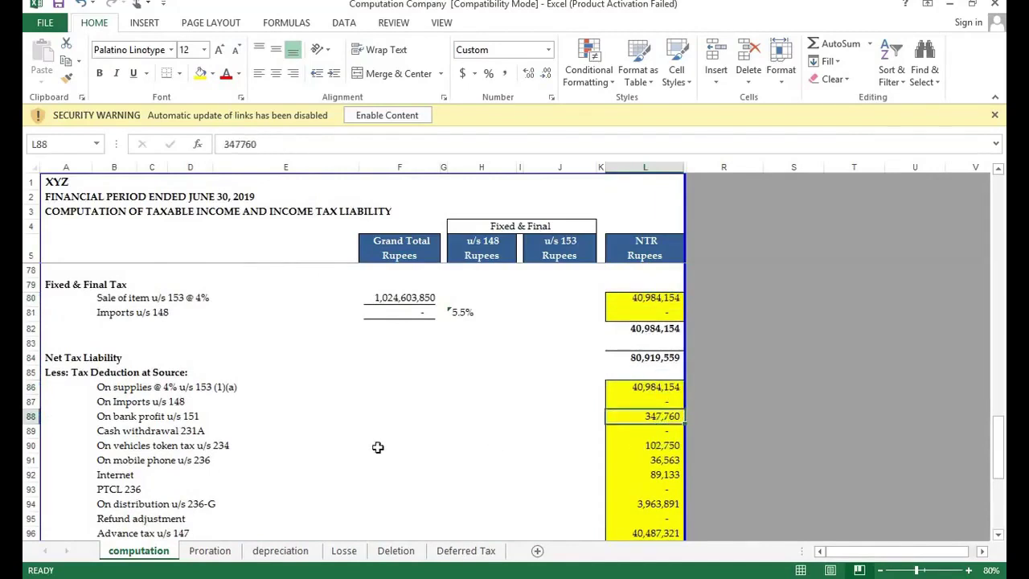
click(655, 446)
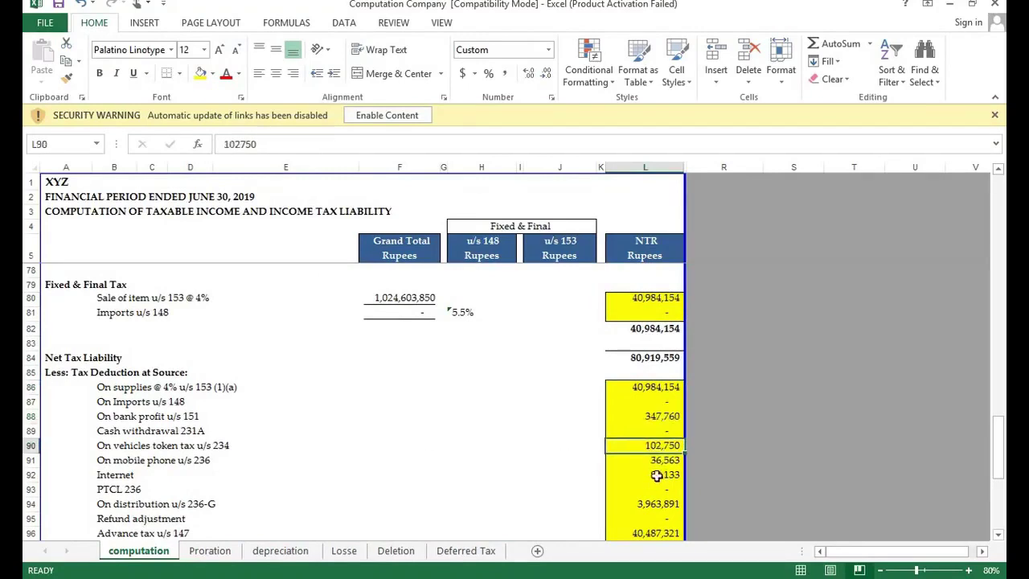
click(664, 461)
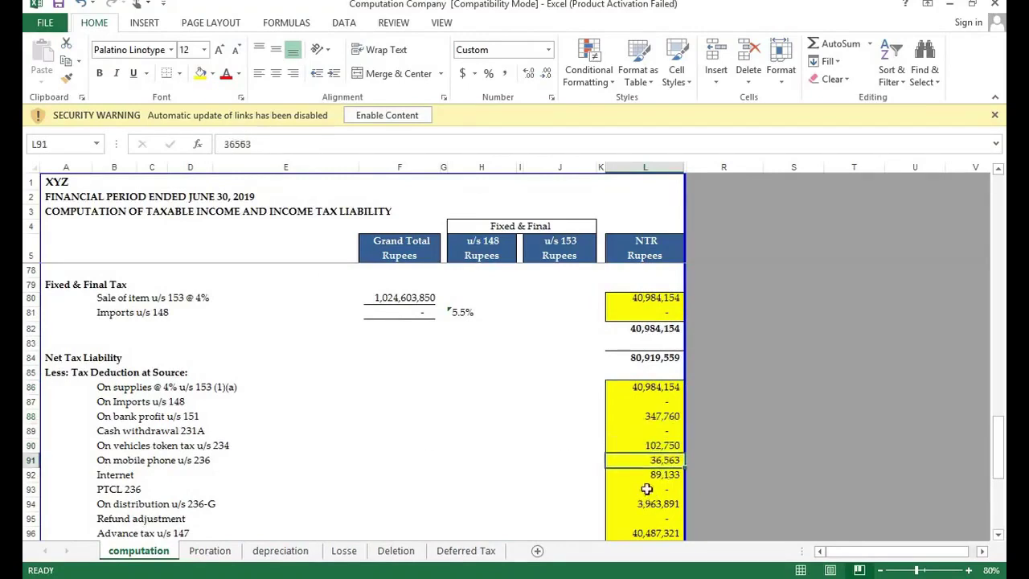
click(655, 474)
scroll(653, 476, down, 1)
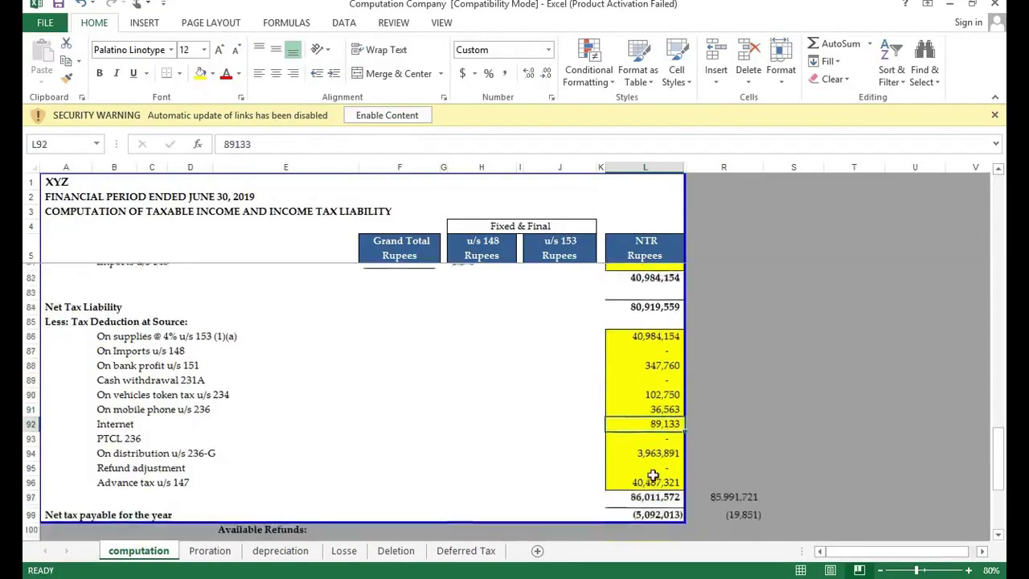
scroll(653, 476, down, 1)
click(654, 446)
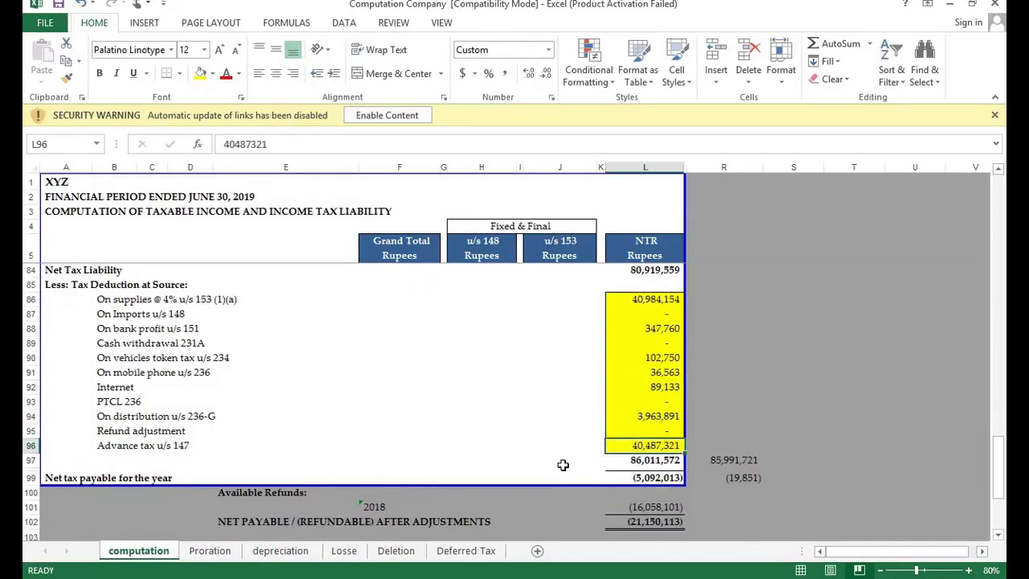
Step: Check how Net tax payable for the year in L99 is derived from Net Tax Liability in L84 and total deductions in L97
click(646, 459)
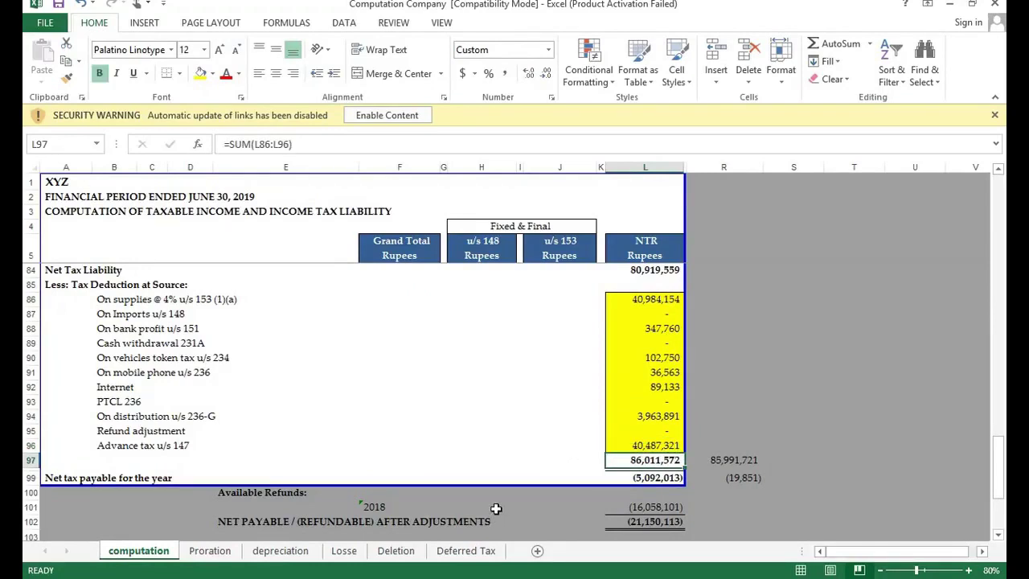
click(634, 270)
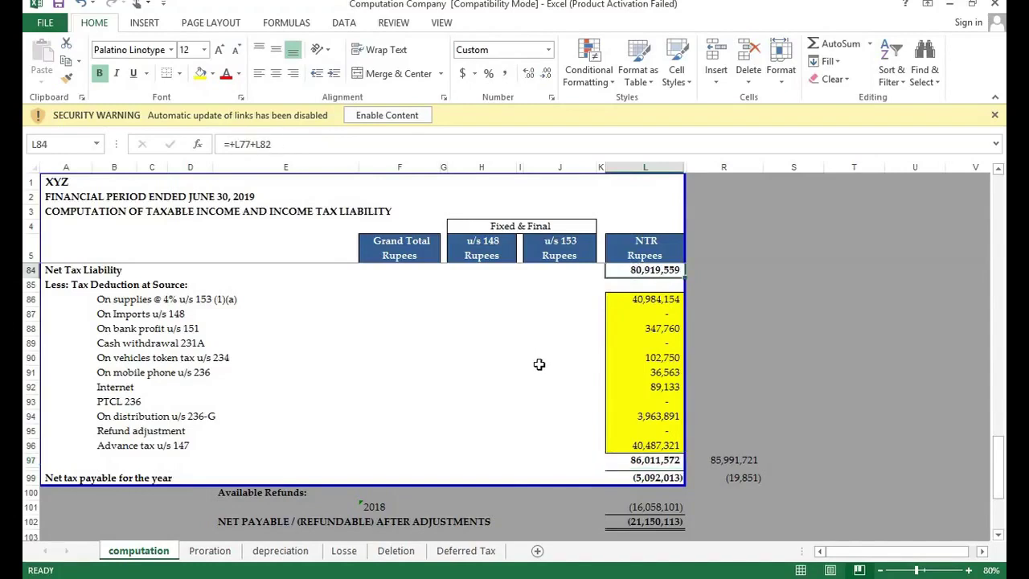
click(666, 480)
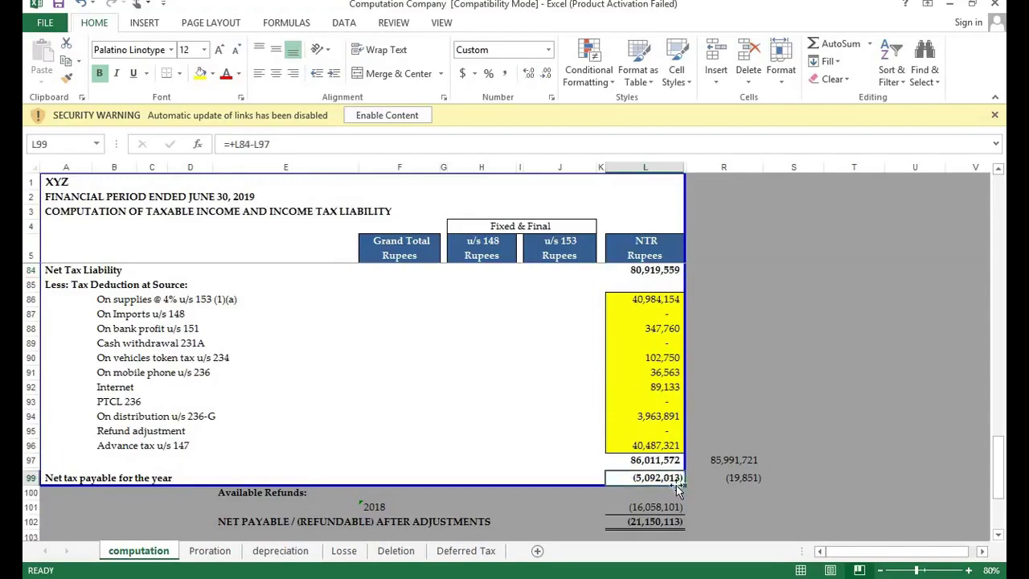
scroll(675, 483, up, 1)
scroll(676, 483, down, 1)
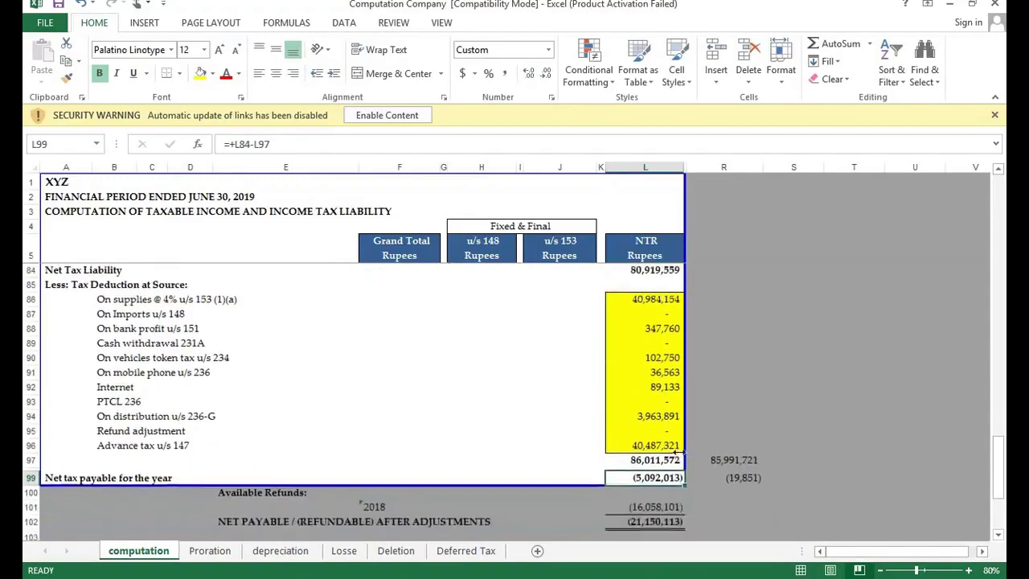
Step: Set the figure in R97, beside the total tax deduction at source, to 60,000,000
scroll(691, 323, up, 1)
click(712, 314)
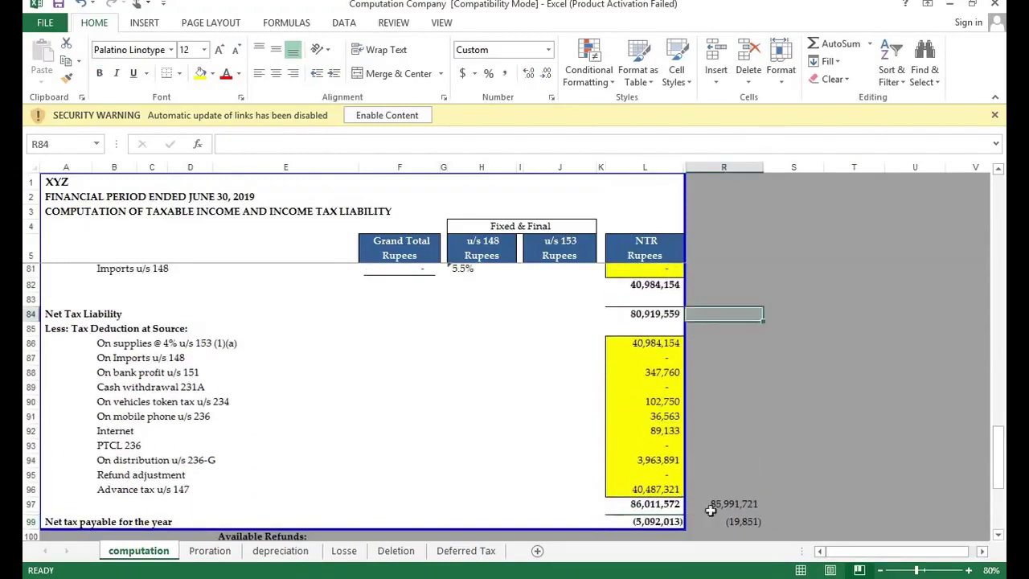
key(Down)
key(Down)
key(Down)
key(Down)
key(Down)
key(Down)
key(Down)
key(Down)
key(Down)
key(Down)
key(Down)
key(Down)
key(Down)
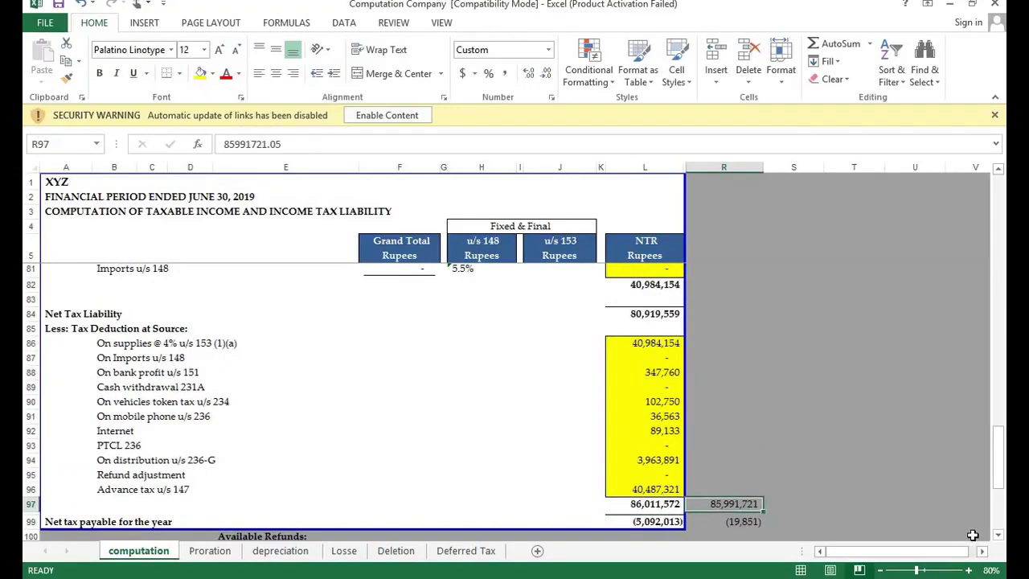
text(6000000)
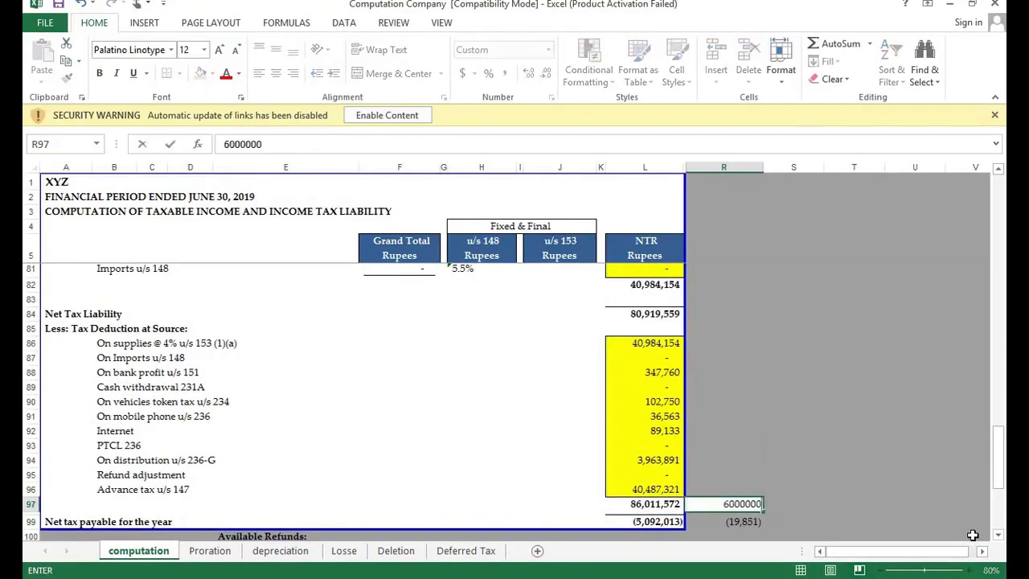
key(ctrl+Return)
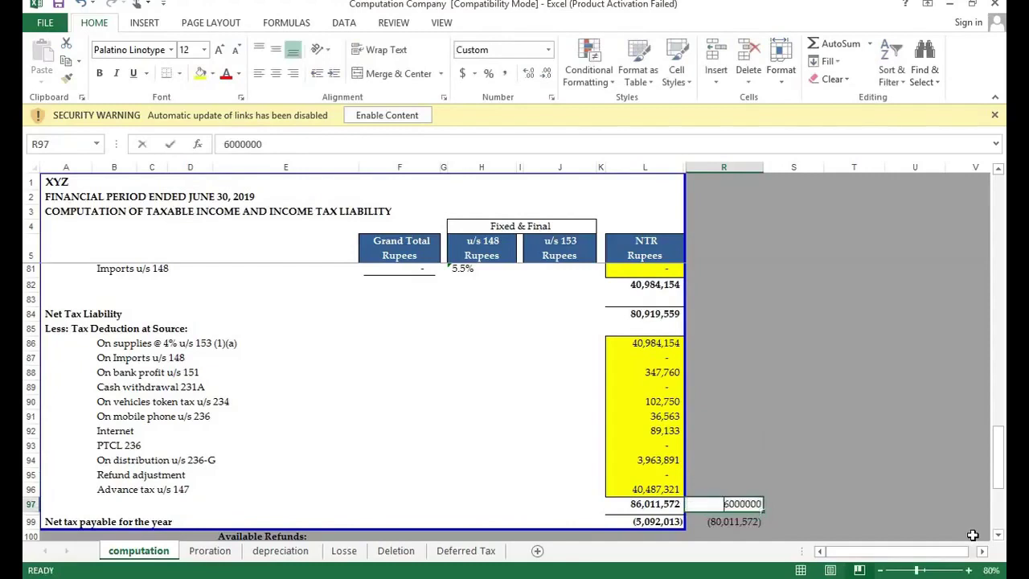
key(F2)
text(0)
key(ctrl+Return)
key(Up)
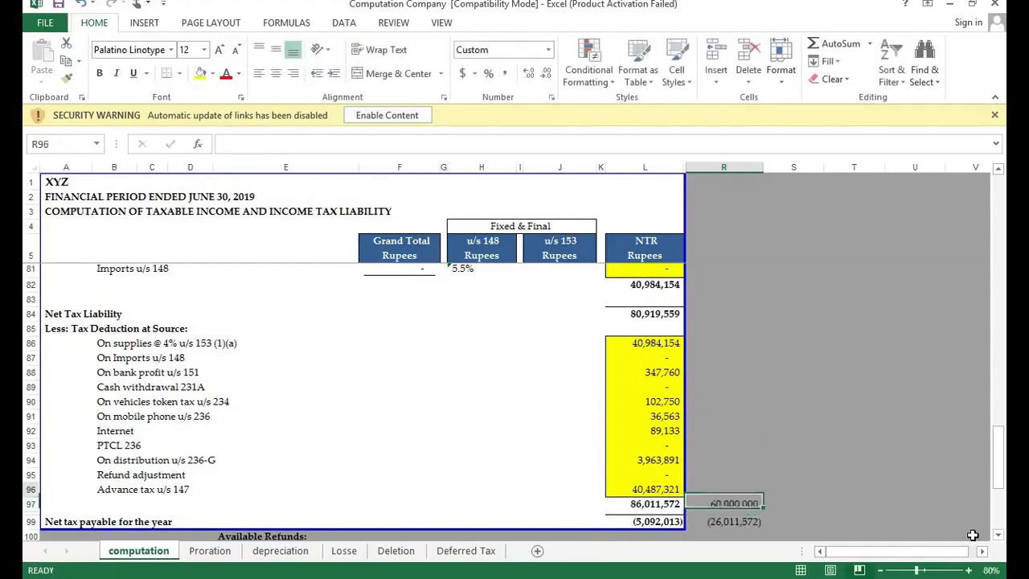
text(=)
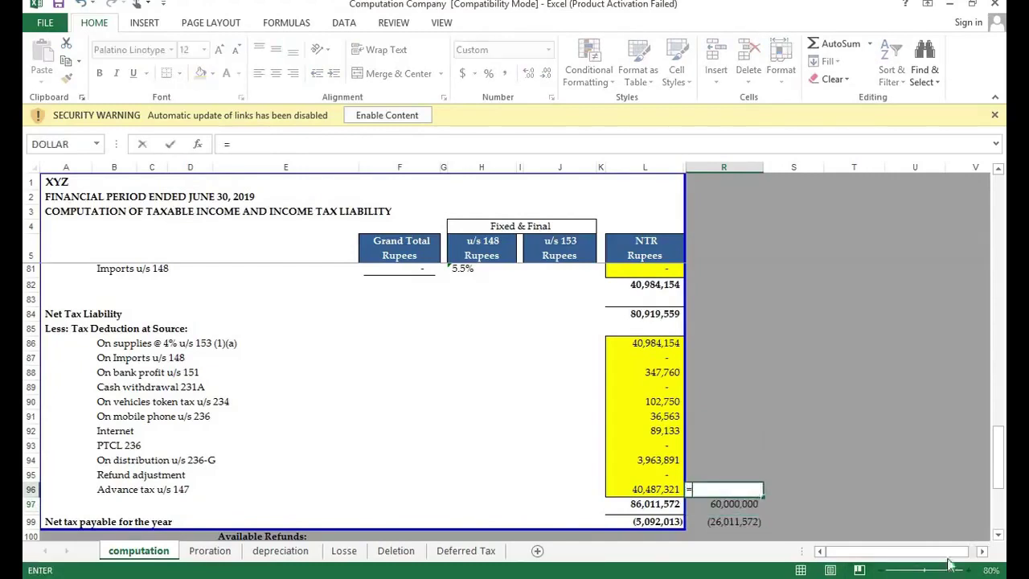
click(664, 315)
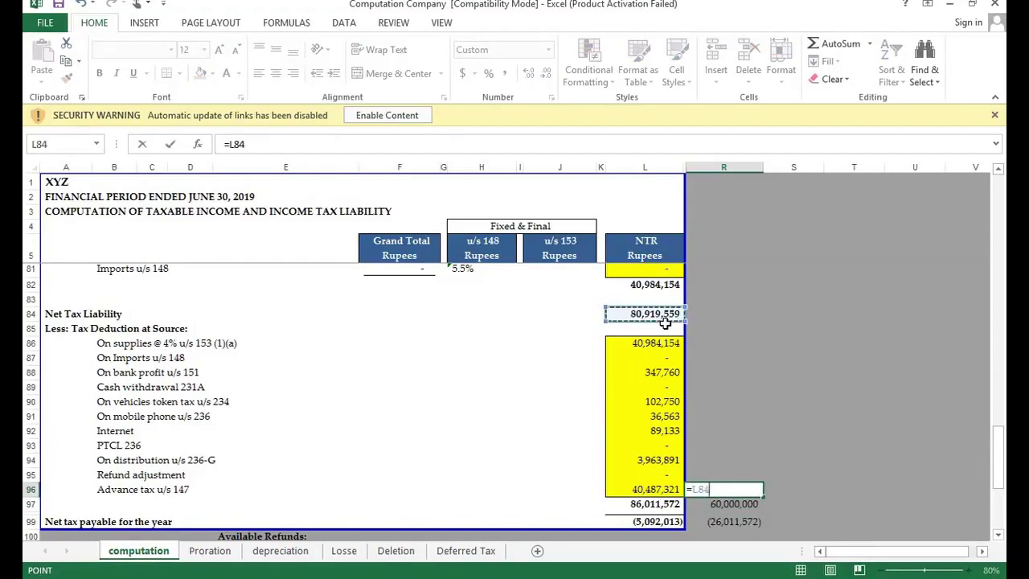
text(&)
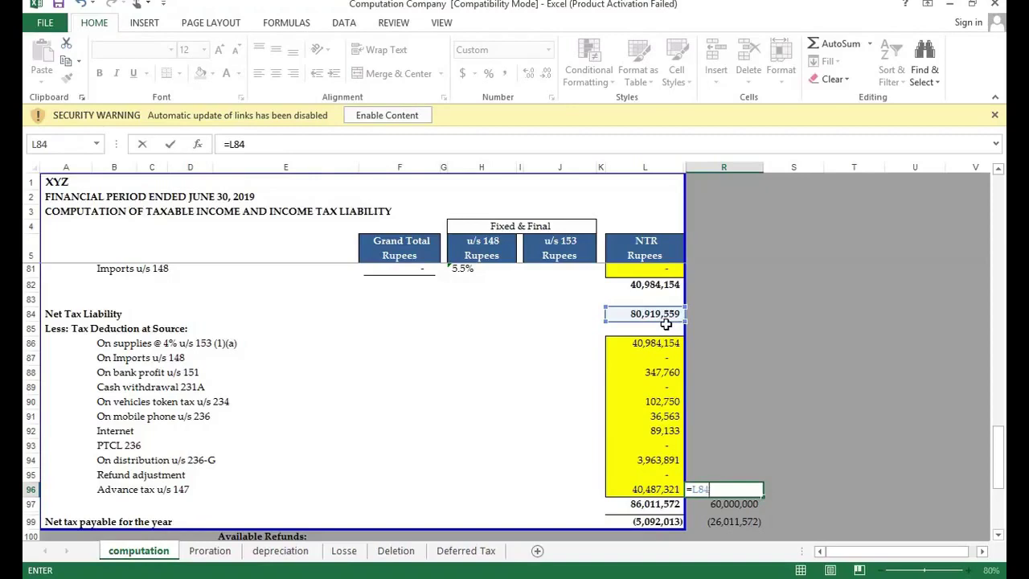
key(Escape)
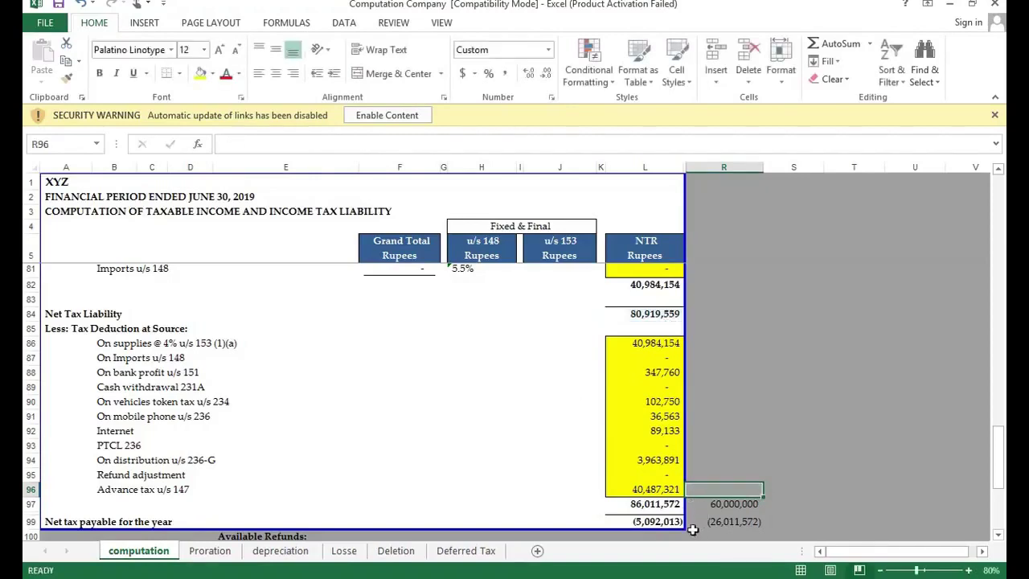
click(666, 522)
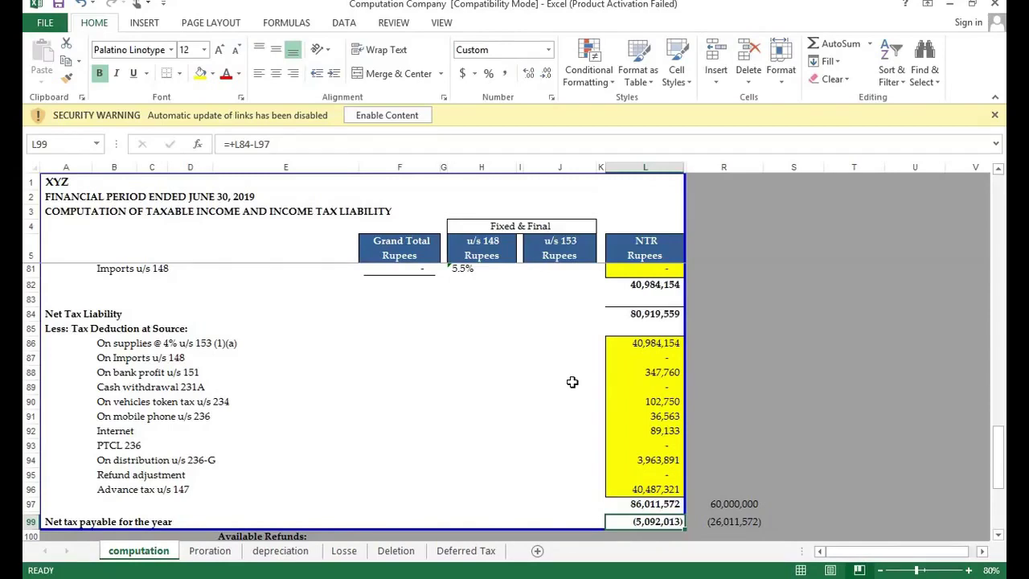
Step: Switch to the Iris portal and try to start an original Normal Return (Ind/AOP/COY) for tax period 2019, and close the form
key(alt+Tab)
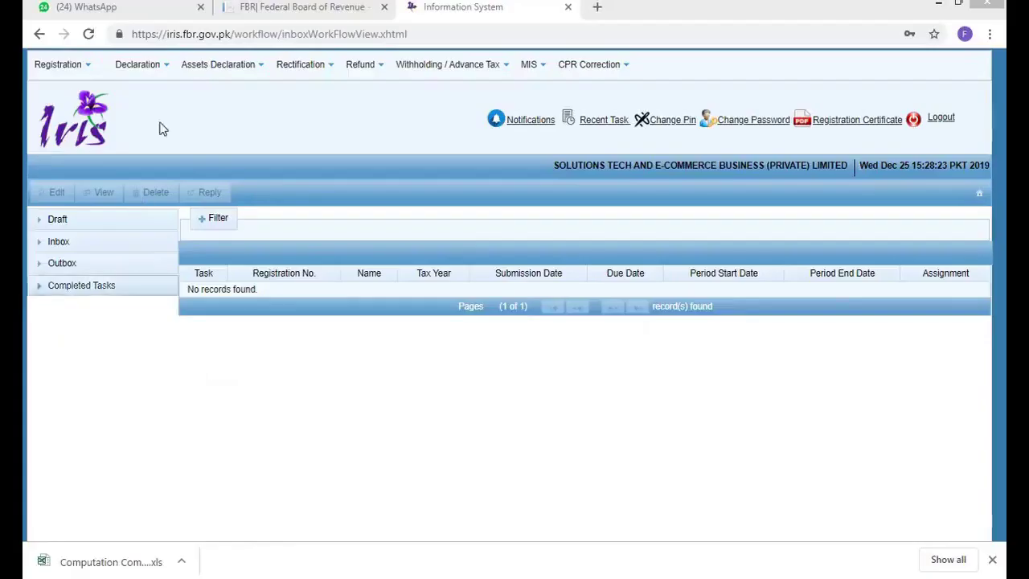
click(145, 73)
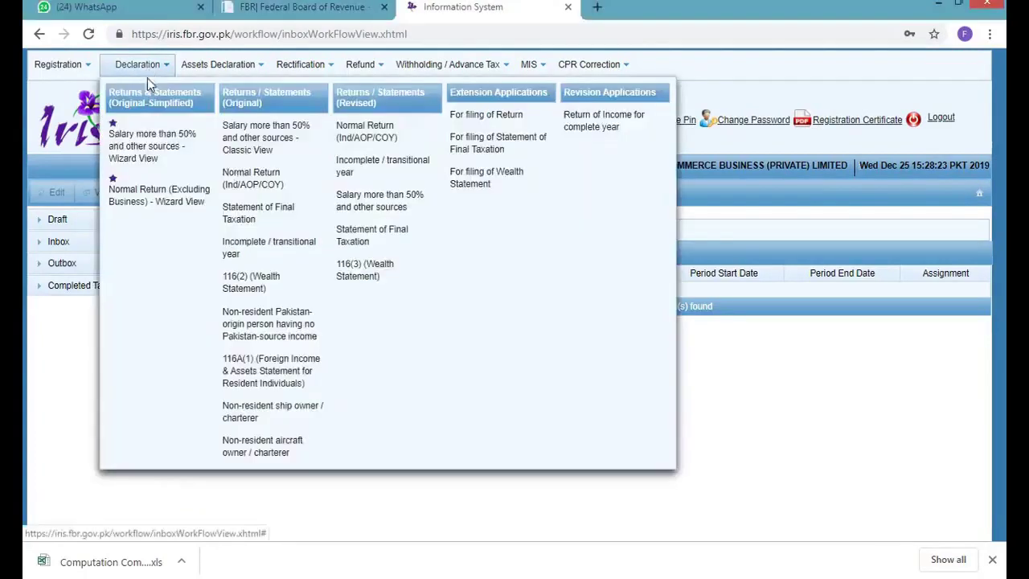
click(274, 190)
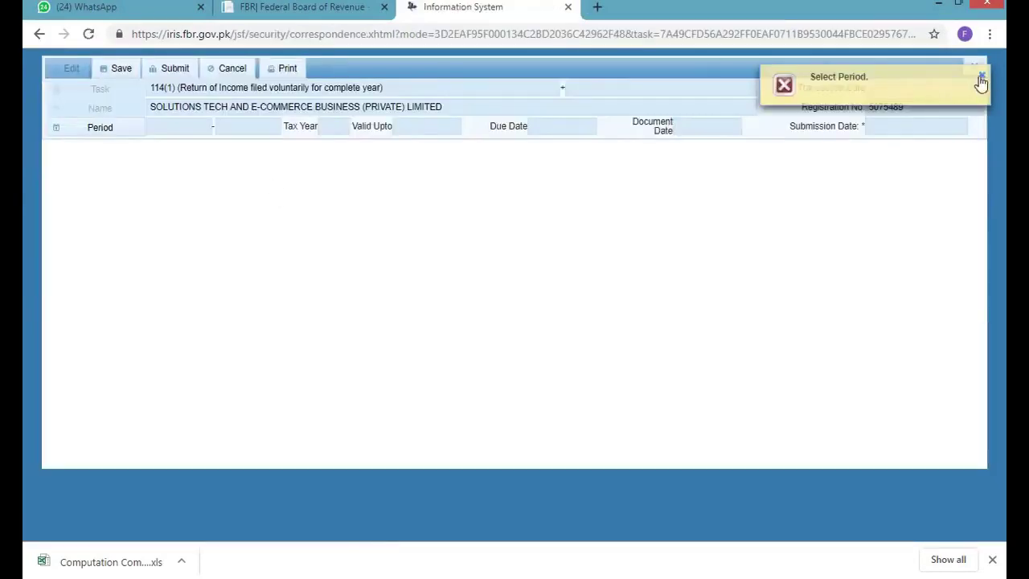
click(982, 77)
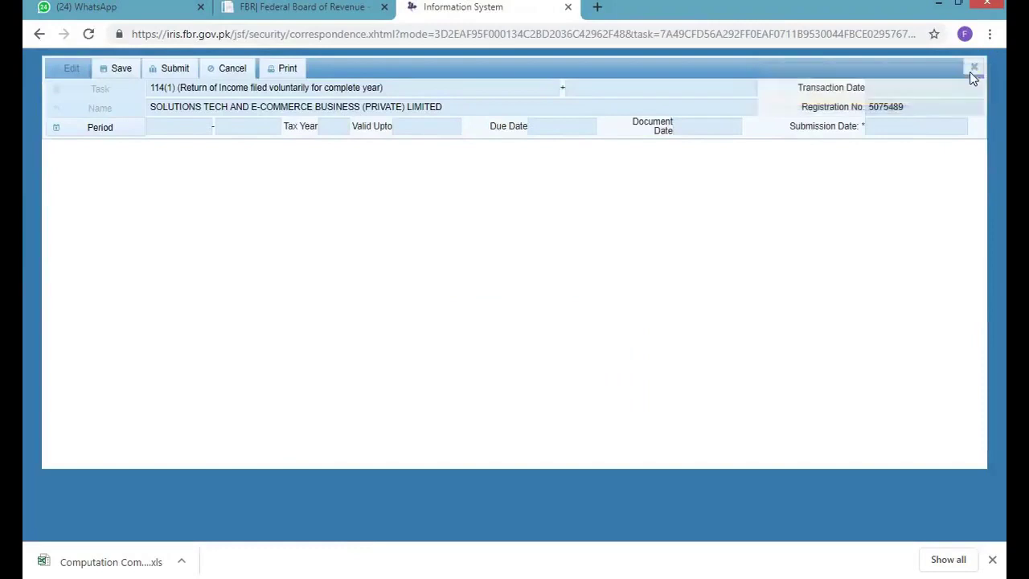
click(71, 135)
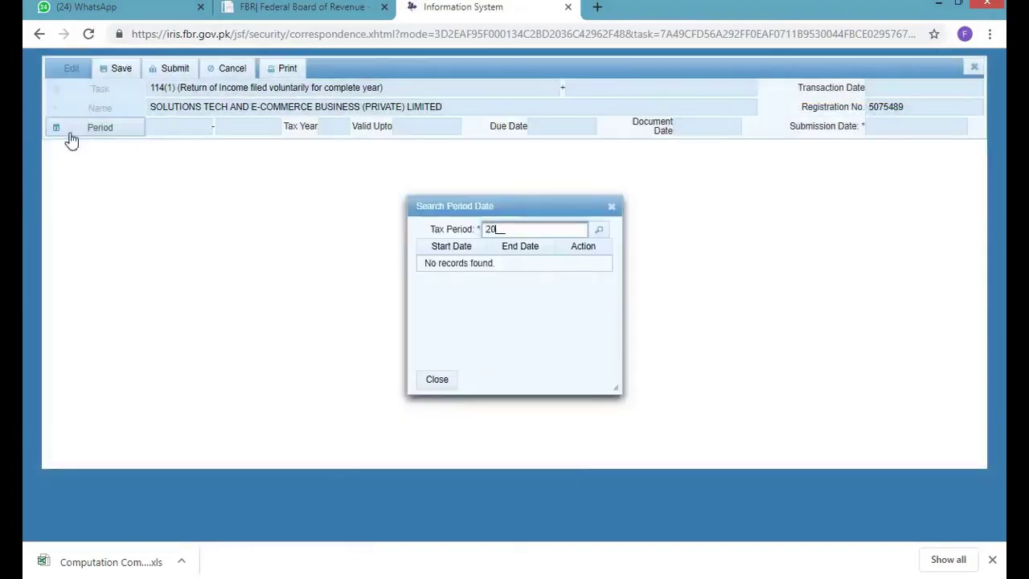
key(Return)
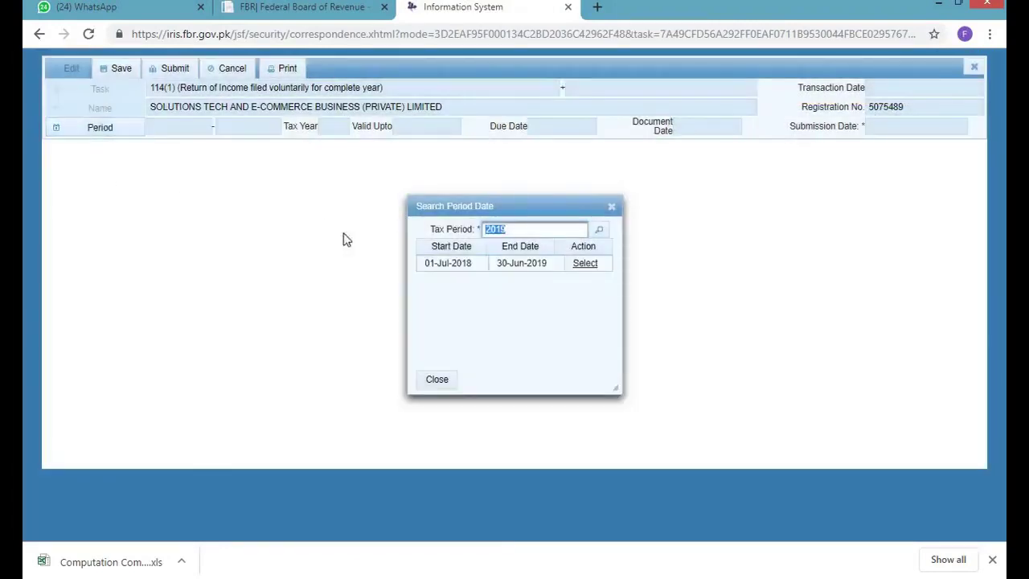
click(592, 266)
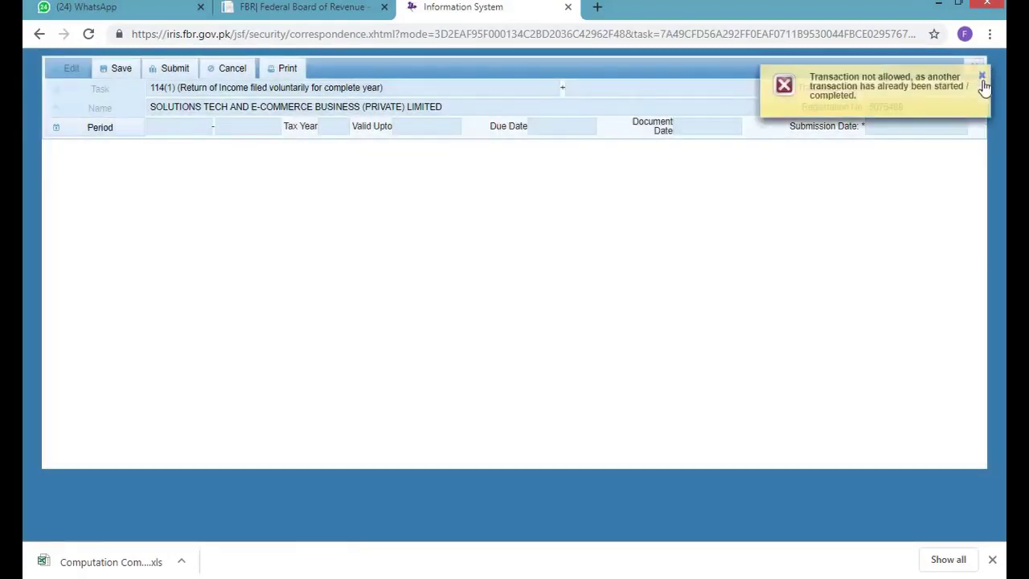
click(981, 76)
click(975, 69)
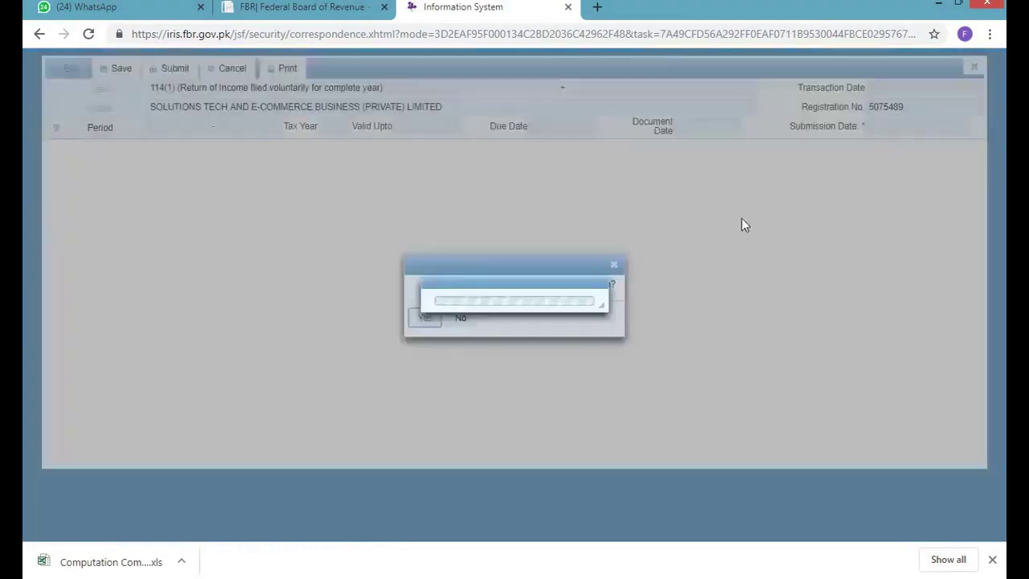
click(424, 325)
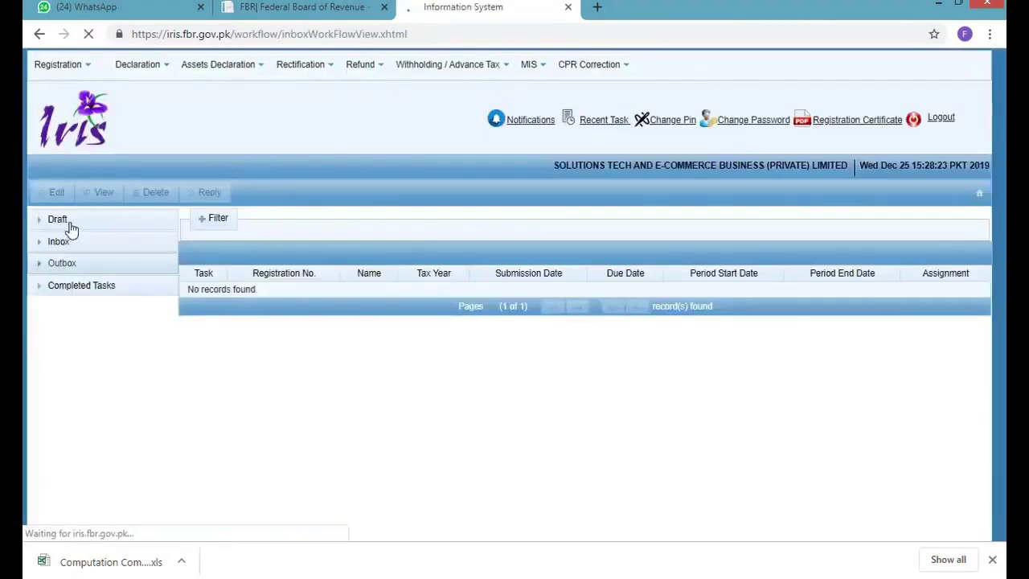
Step: Open the draft 114(1) Return of Income declaration for tax year 2019 for editing
click(70, 228)
click(77, 242)
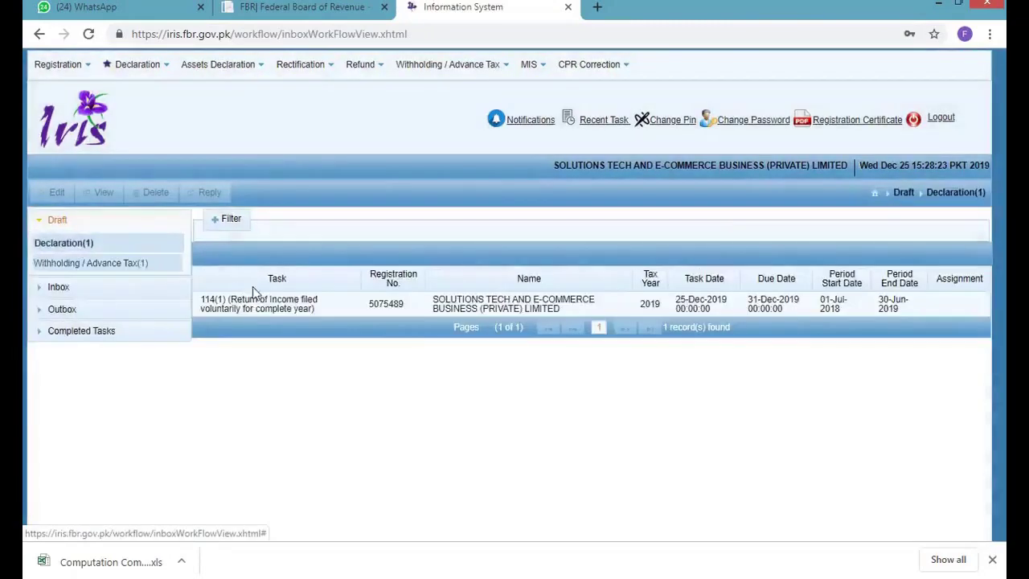
click(258, 306)
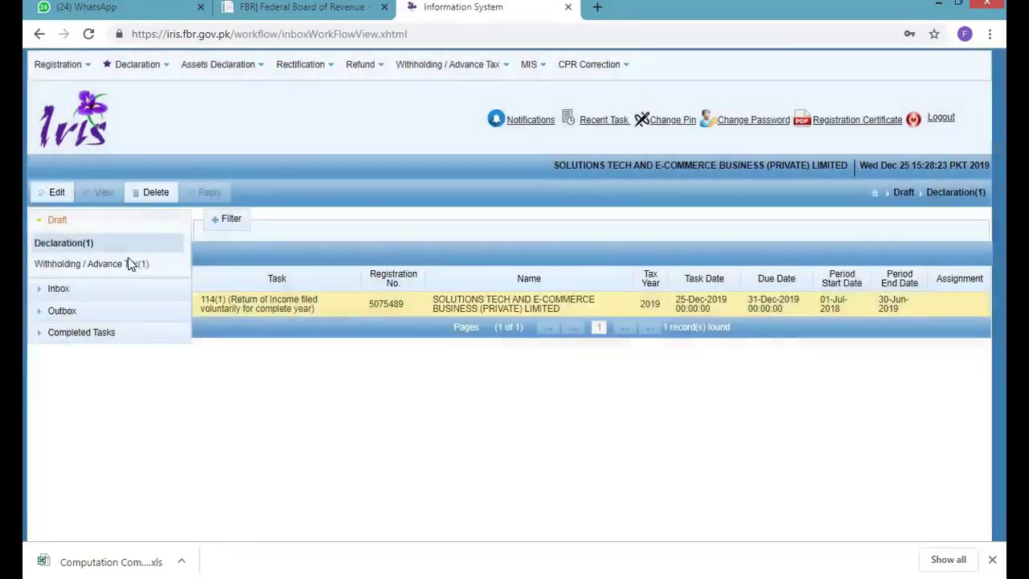
click(48, 197)
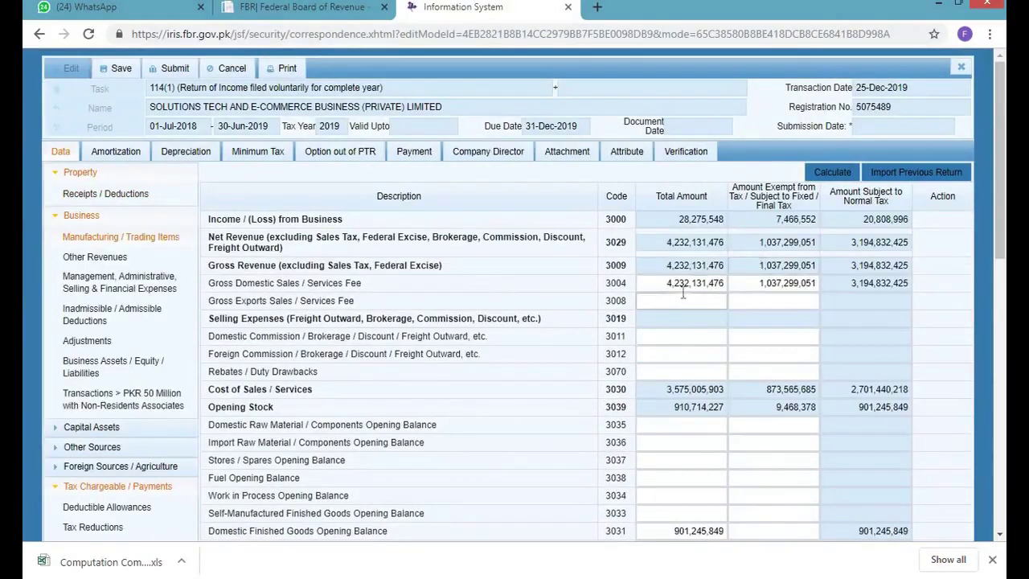
Step: Match the Grand Total of Total sale in the workbook's F10 with the return's Total Amount for Gross Domestic Sales / Services Fee, code 3004
key(alt+Tab)
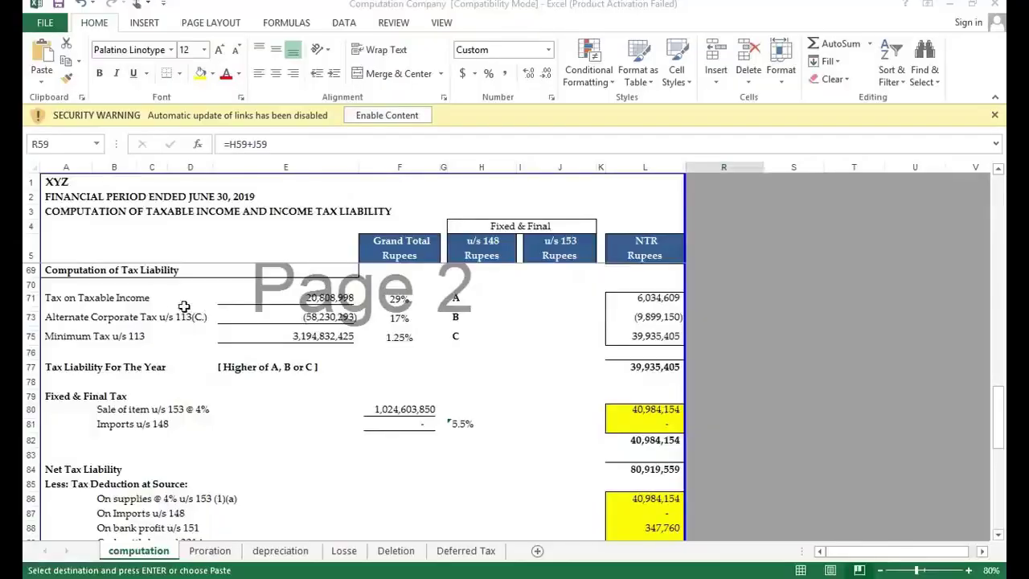
scroll(195, 328, up, 4)
scroll(195, 328, up, 15)
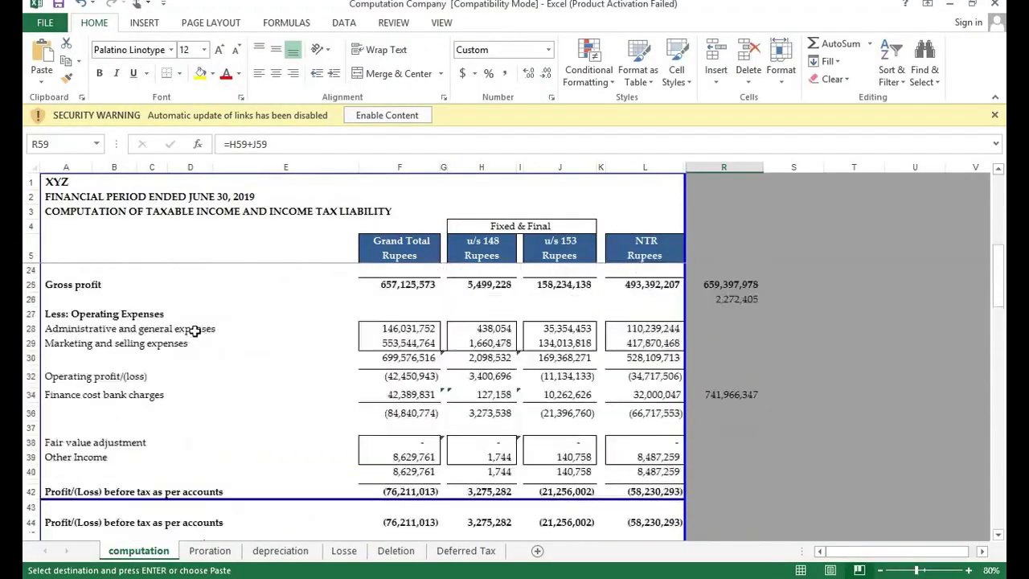
scroll(195, 330, up, 1)
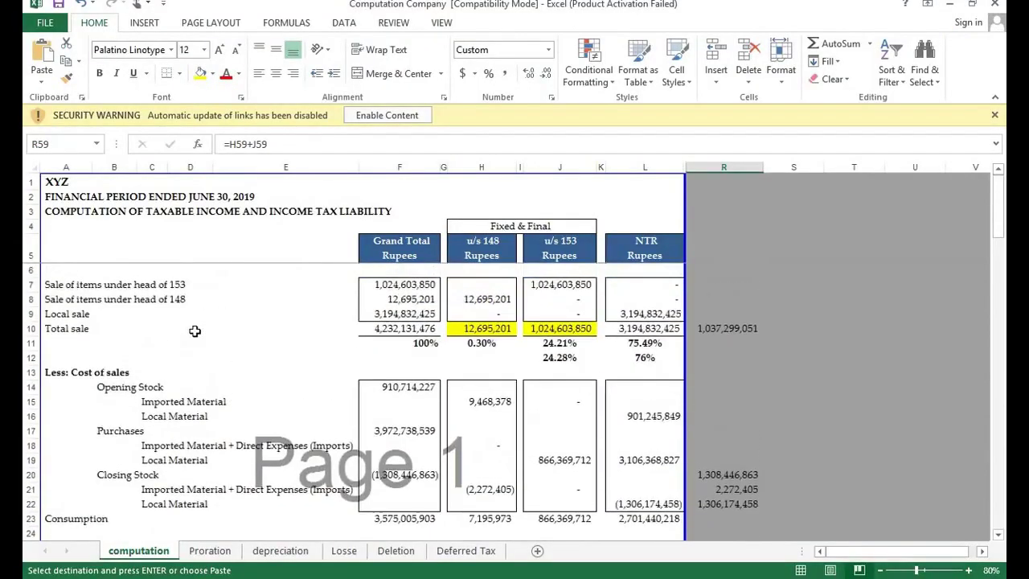
click(420, 328)
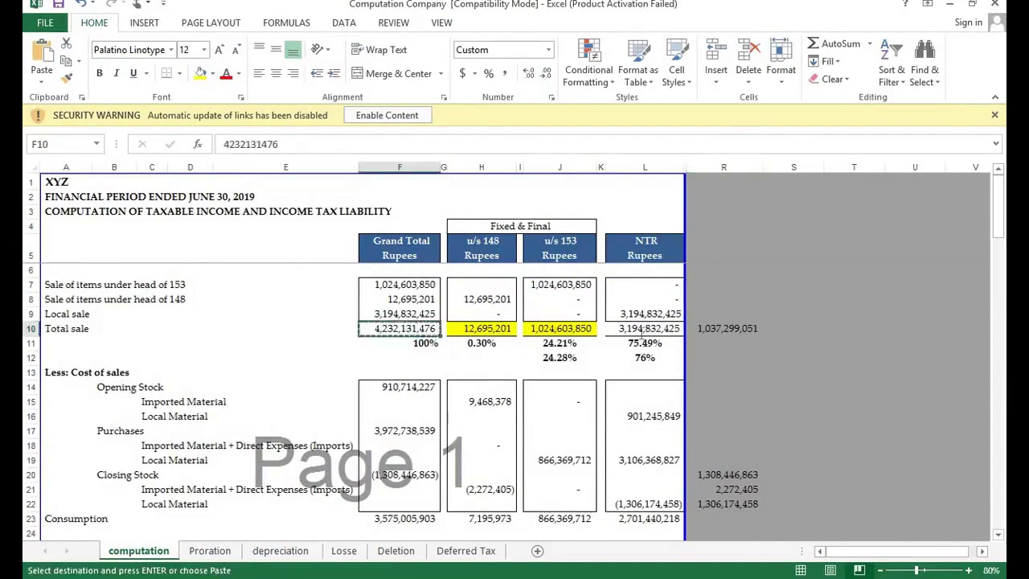
key(alt+Tab)
click(701, 285)
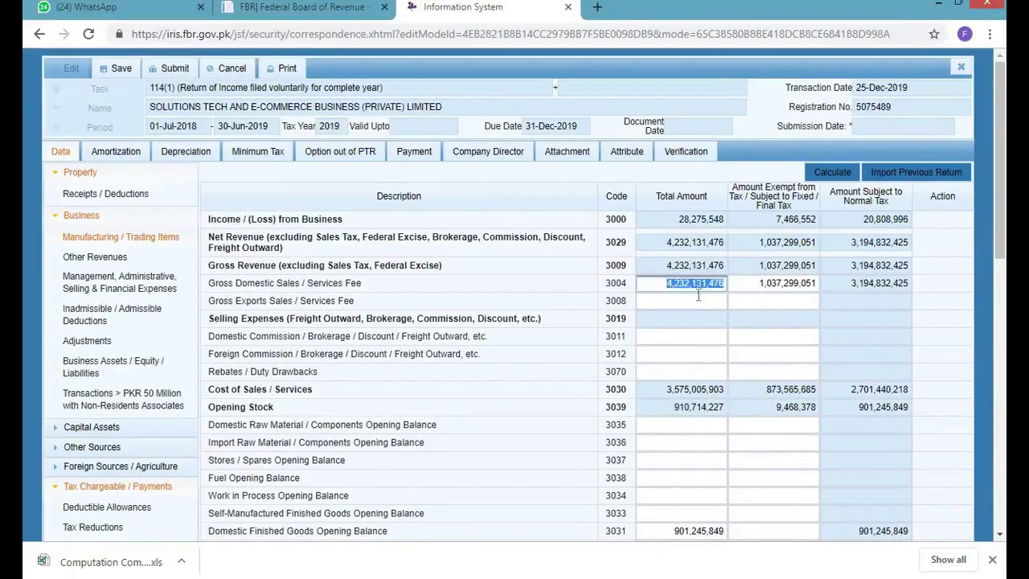
Step: Copy the combined u/s 148 and u/s 153 sales from R10 and select the code 3004 amount exempt or subject to fixed/final tax in Iris
click(774, 284)
key(alt+Tab)
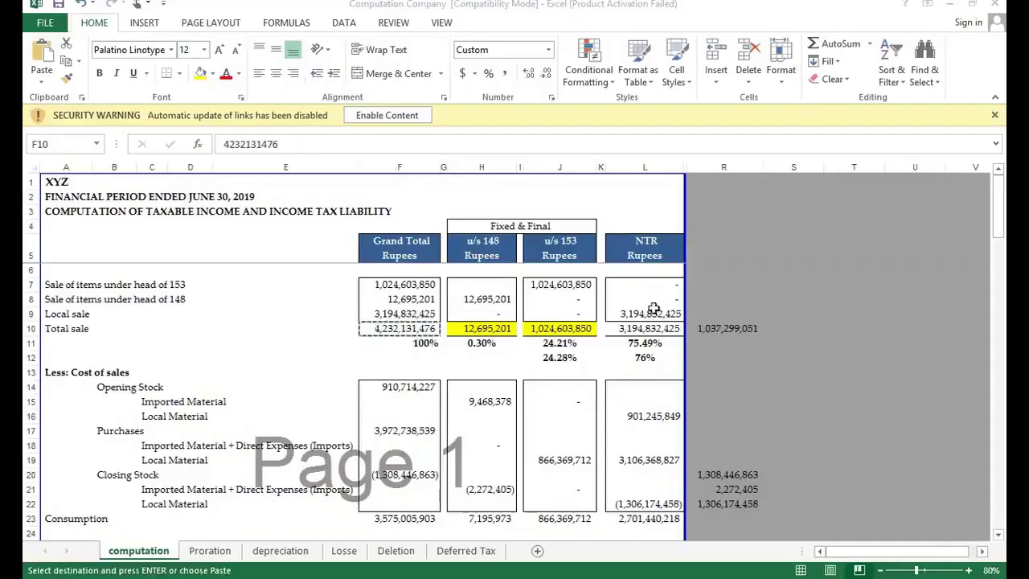
click(727, 328)
double_click(728, 330)
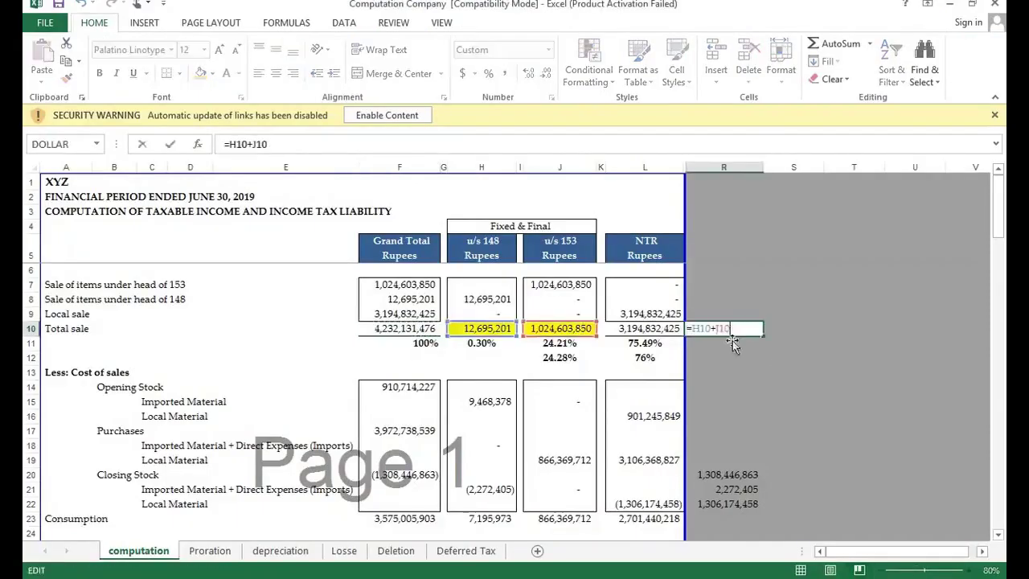
key(Escape)
key(ctrl+c)
key(alt+Tab)
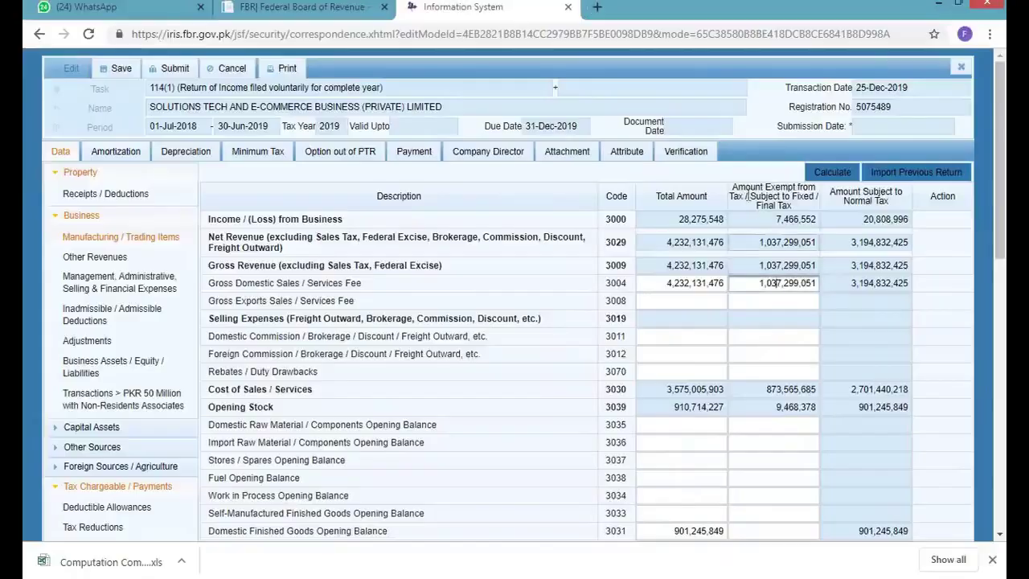
click(800, 287)
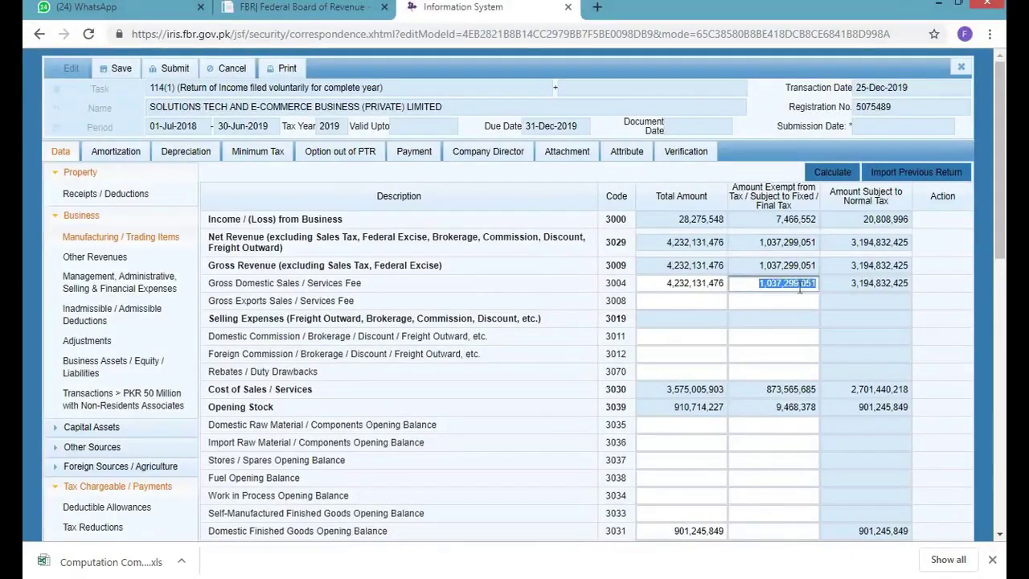
Step: Paste the copied combined sales into the code 3004 amount exempt or subject to fixed/final tax and recalculate the return
key(ctrl+v)
click(832, 174)
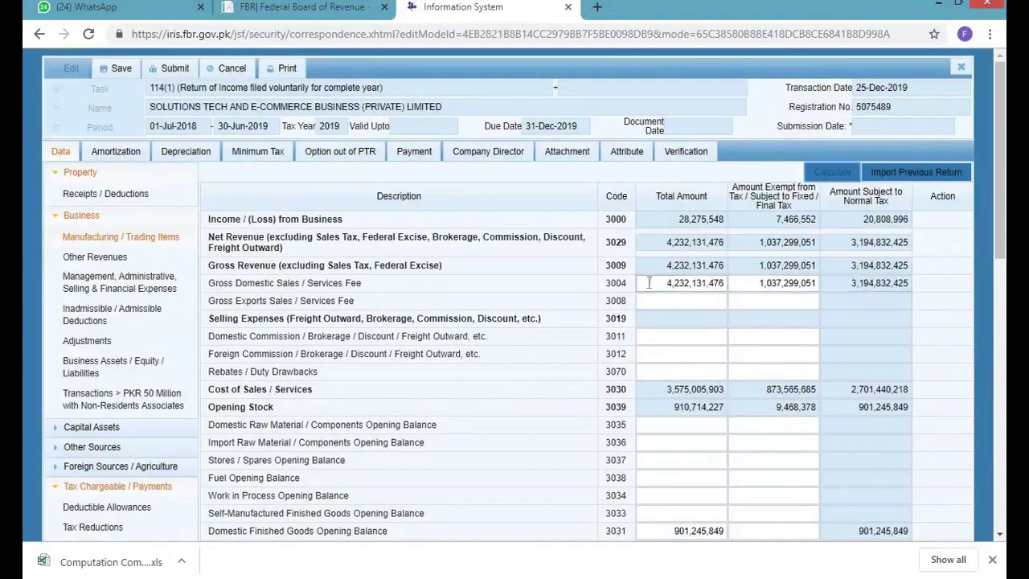
Step: Compare the code 3004 amount subject to normal tax with the NTR Total sale in L10 of the workbook
drag(864, 291, 888, 249)
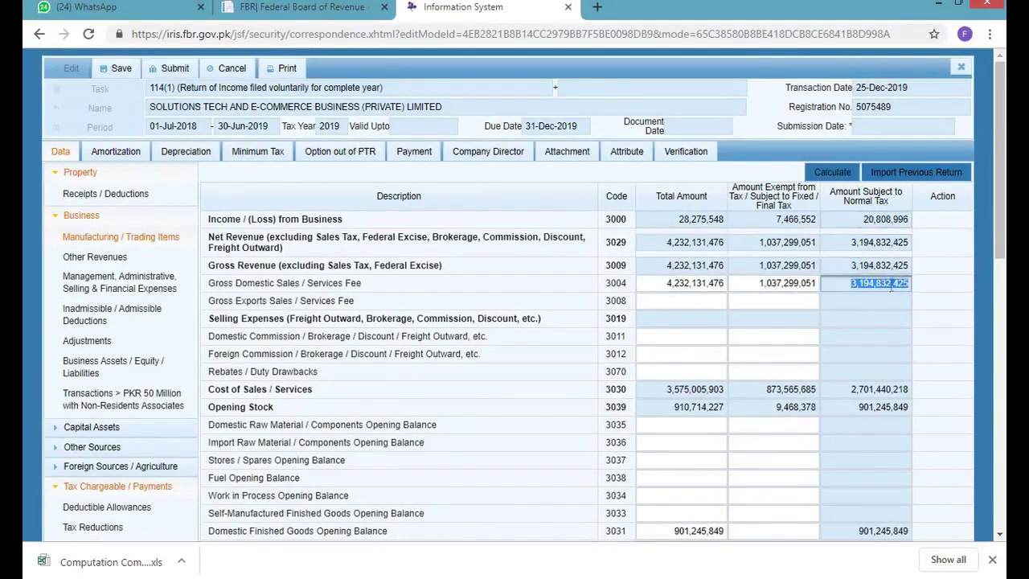
key(alt+Tab)
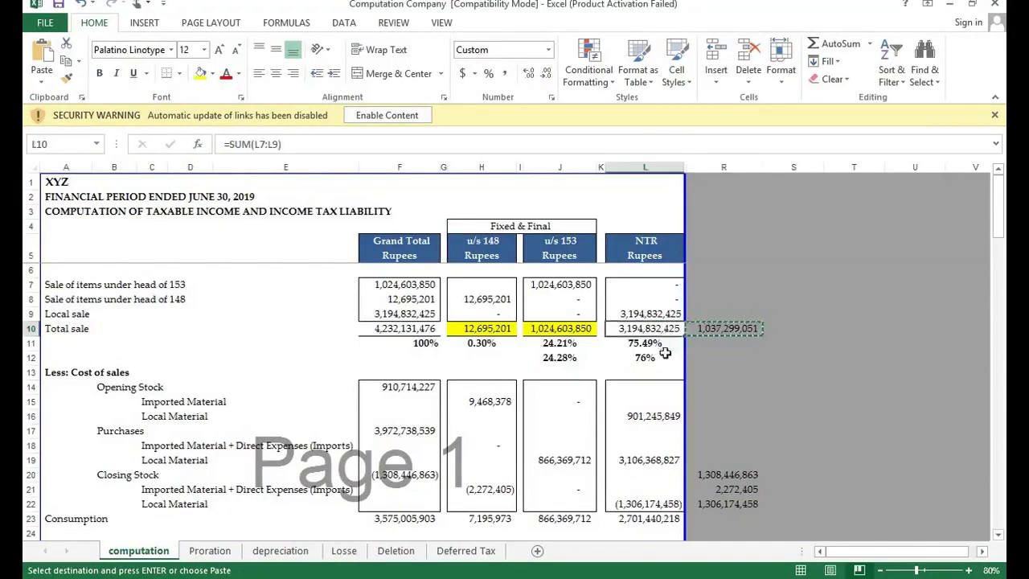
key(alt+Tab)
key(alt+Tab)
key(alt+Tab)
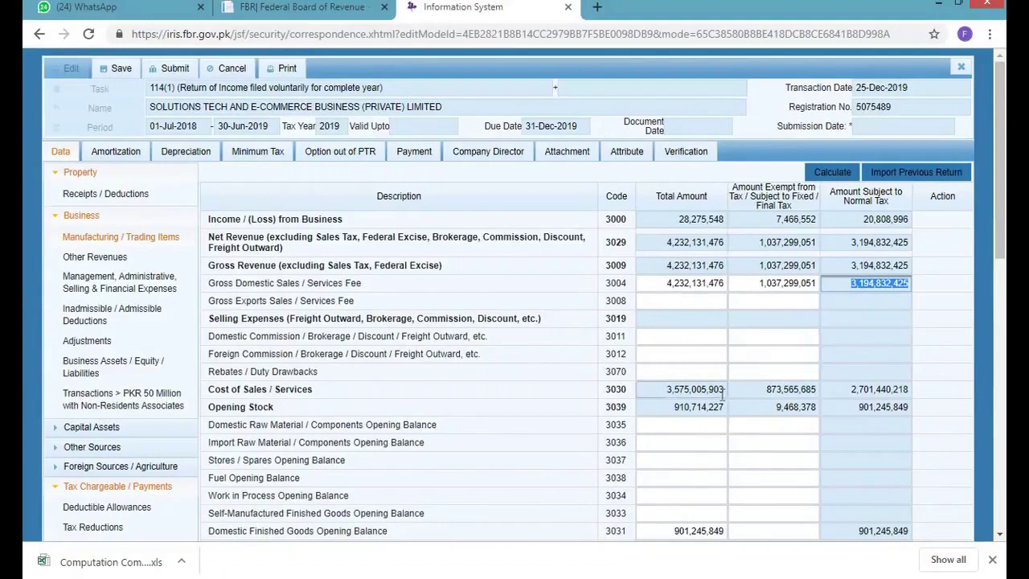
Step: Match Domestic Finished Goods Opening Balance, code 3031, with the local material opening stock in L16, and check the imported opening stock
scroll(722, 394, down, 1)
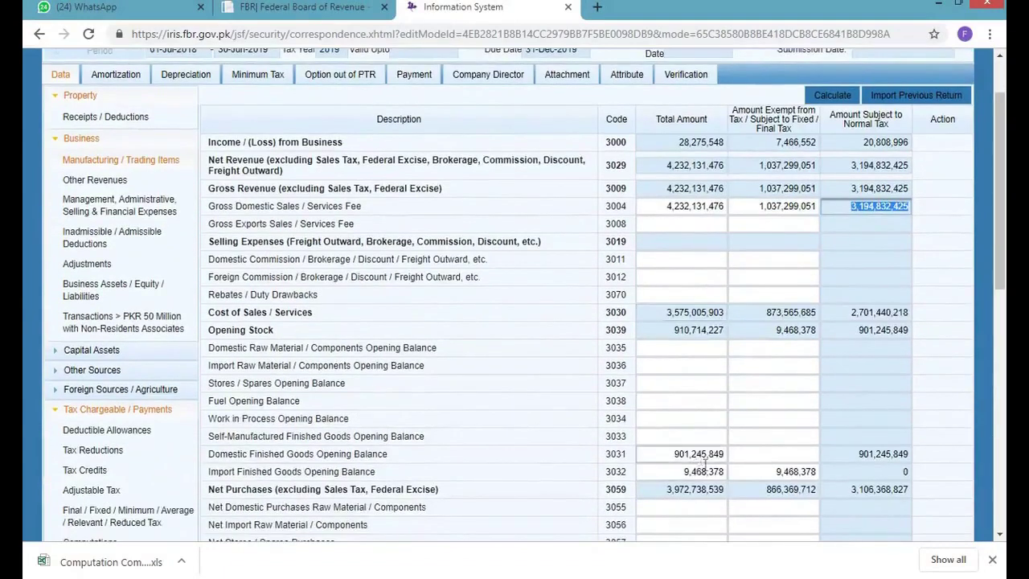
click(703, 457)
key(alt+Tab)
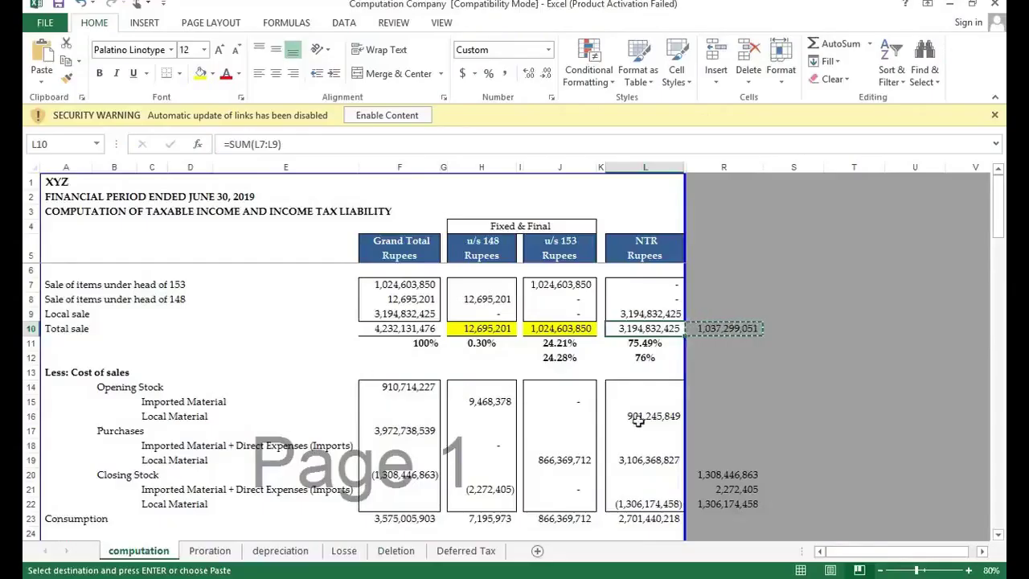
click(635, 419)
key(alt+Tab)
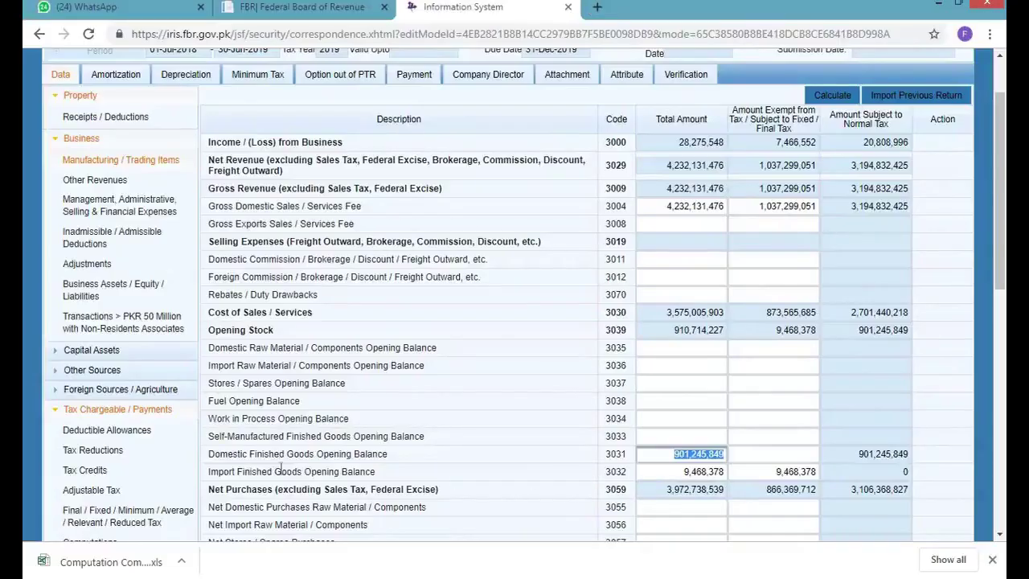
click(694, 492)
key(alt+Tab)
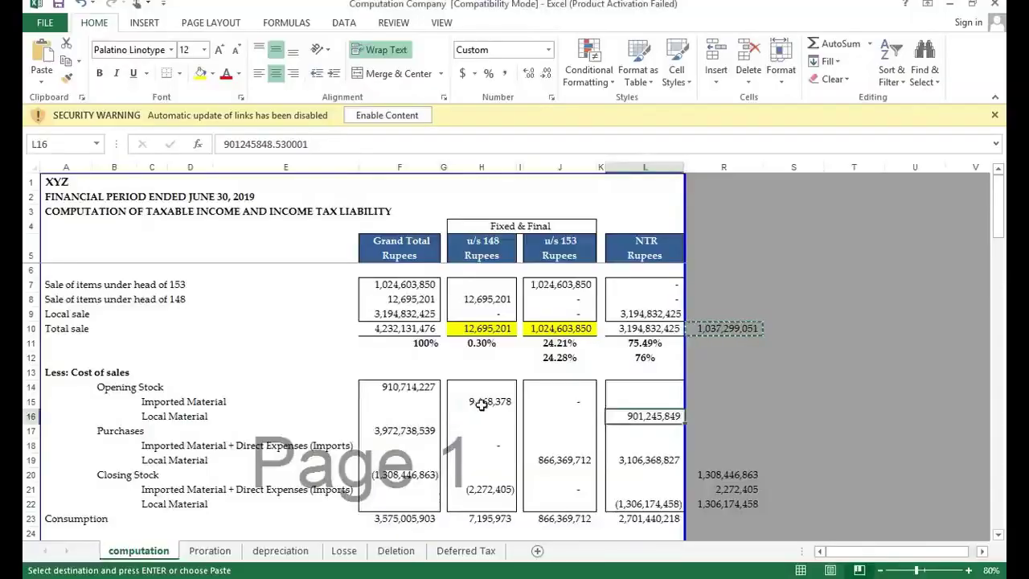
key(alt+Tab)
key(alt+Tab)
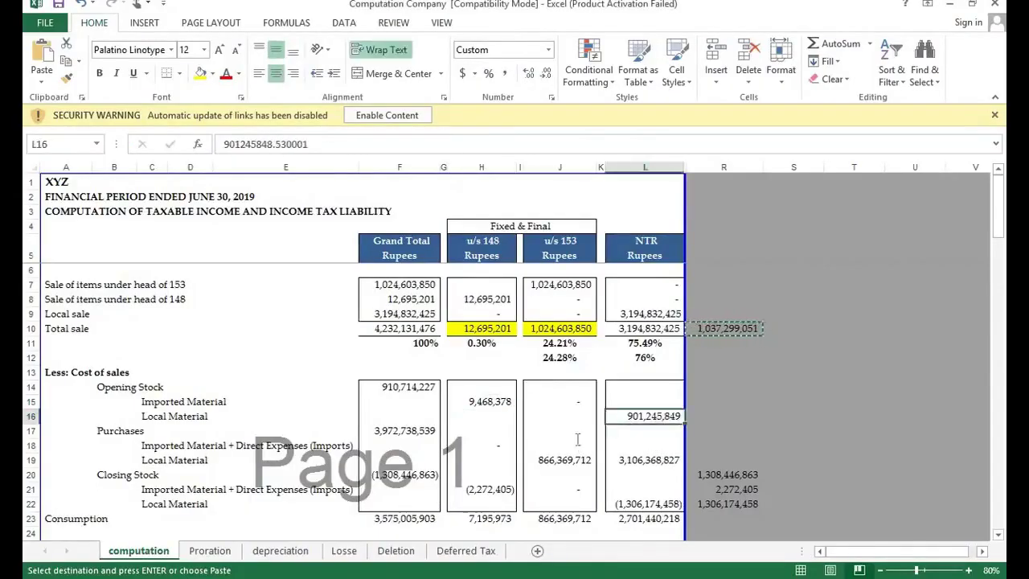
key(alt+Tab)
Step: Match Net Domestic Purchases Finished Goods, code 3051, with the NTR local material purchases in L19, and check Net Import Finished Goods
scroll(695, 241, down, 5)
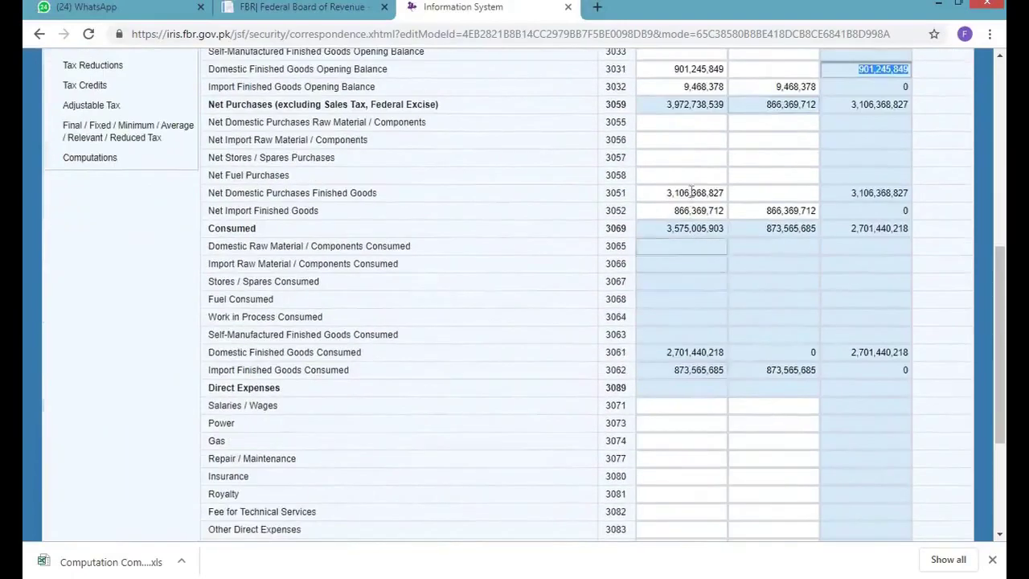
click(696, 192)
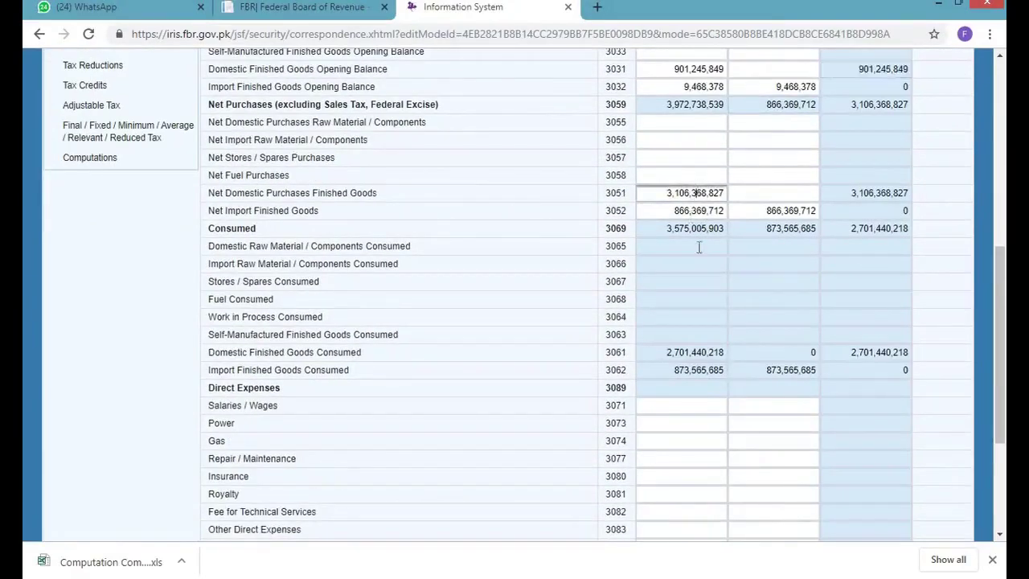
key(alt+Tab)
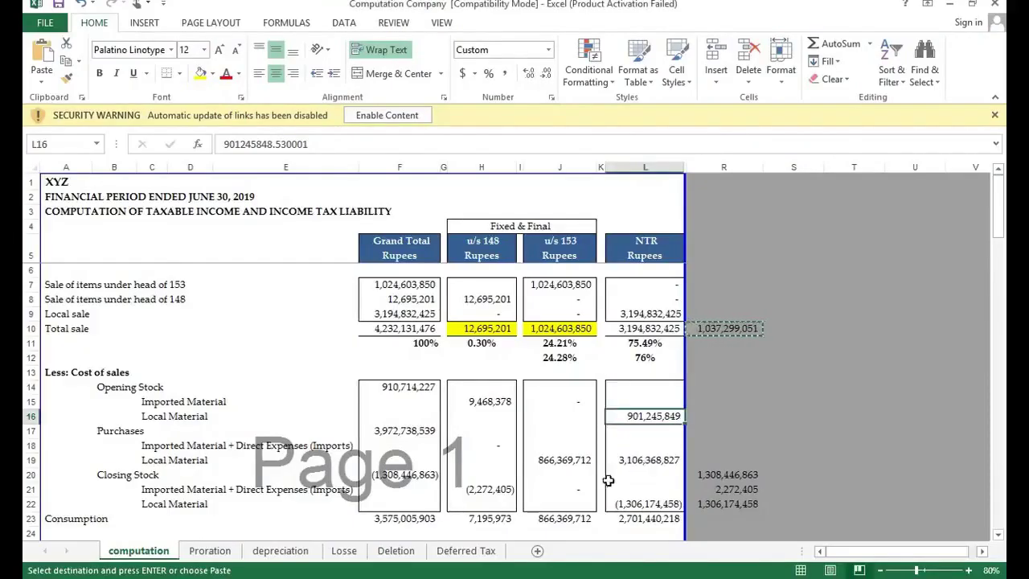
click(642, 460)
key(alt+Tab)
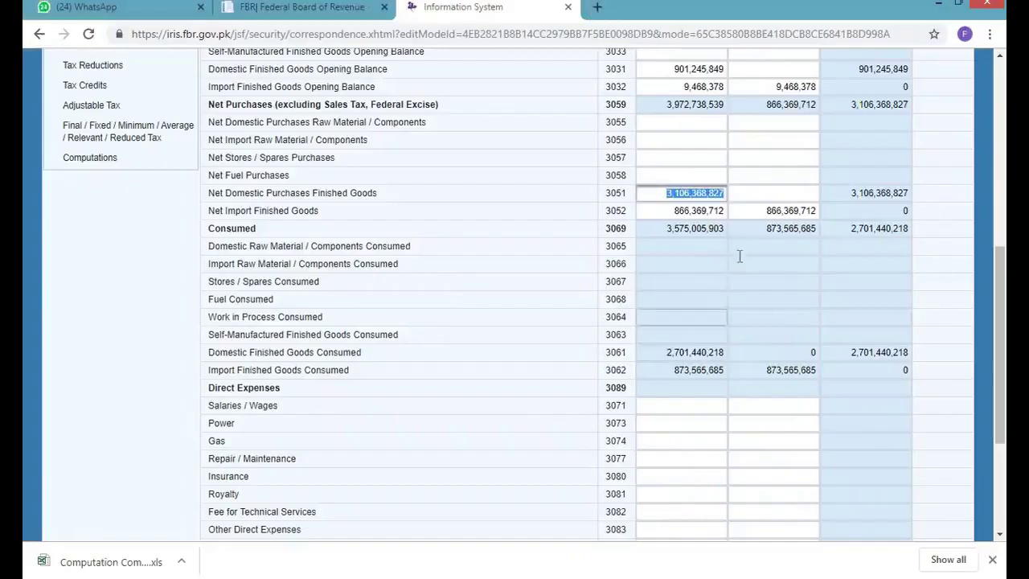
click(775, 210)
Step: Match the domestic and import Finished Goods Closing Balances, codes 3091 and 3092, with the workbook's local and imported closing stock
scroll(760, 346, down, 1)
scroll(760, 349, down, 3)
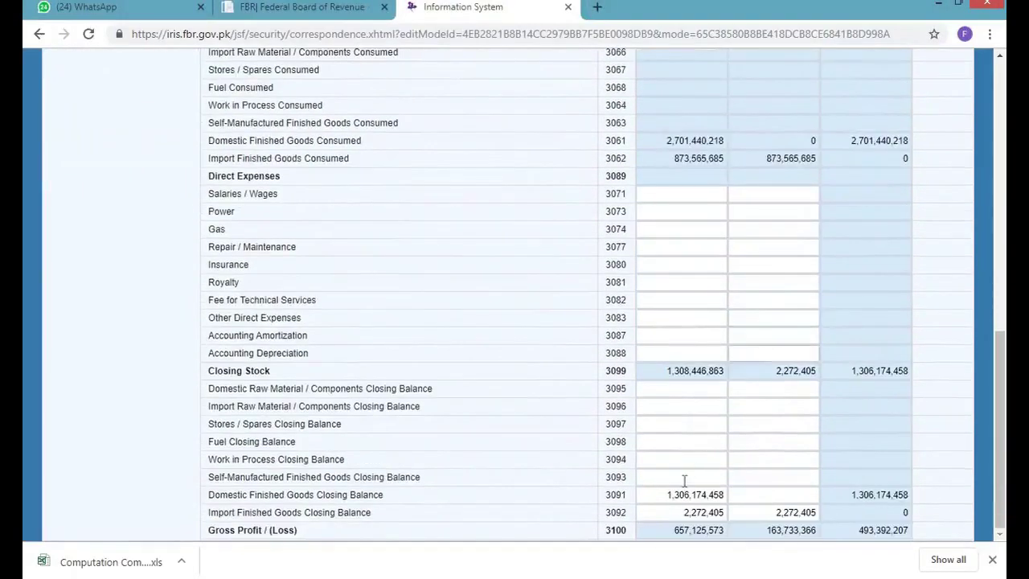
click(689, 494)
key(alt+Tab)
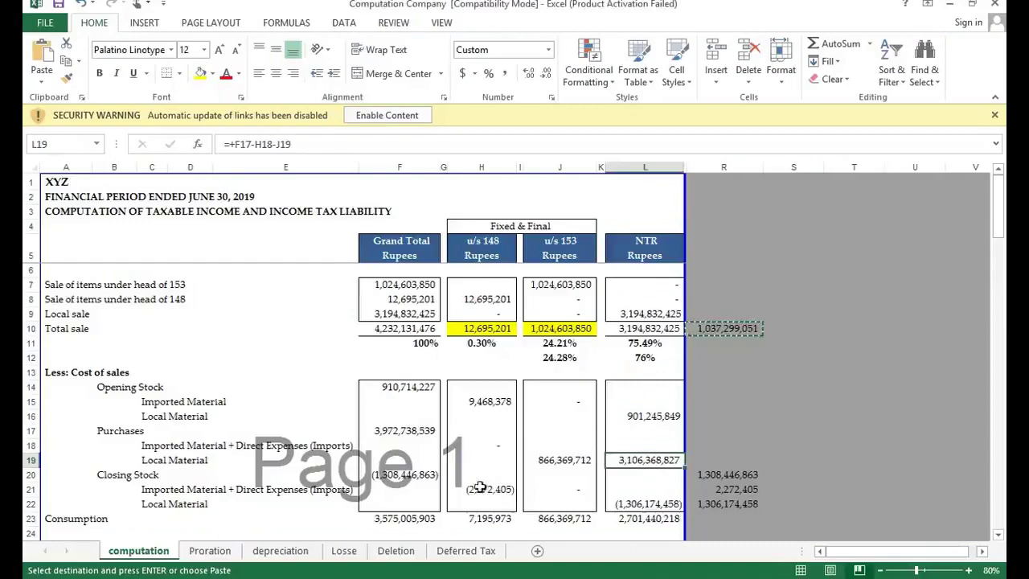
click(649, 504)
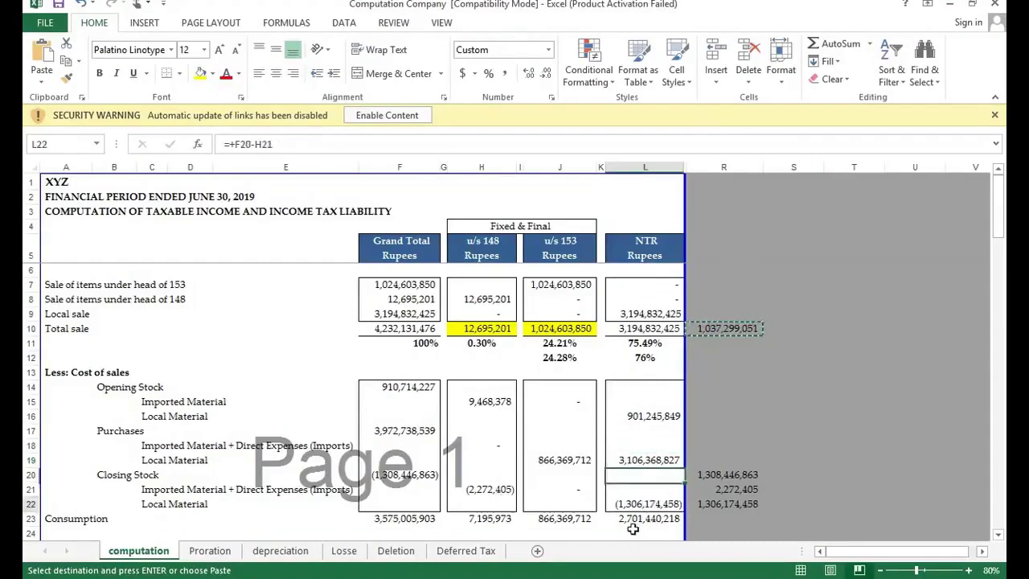
key(alt+Tab)
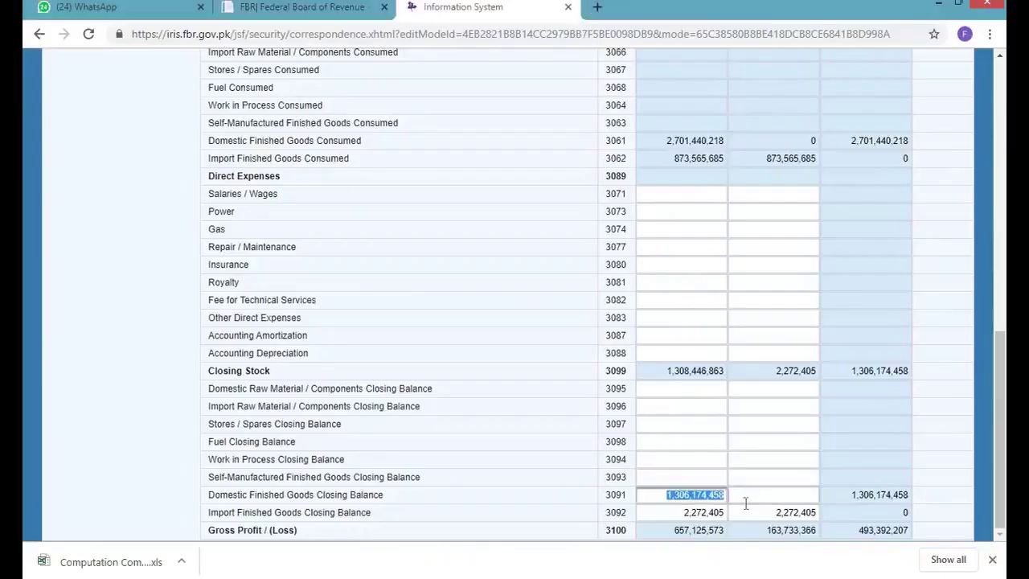
double_click(697, 514)
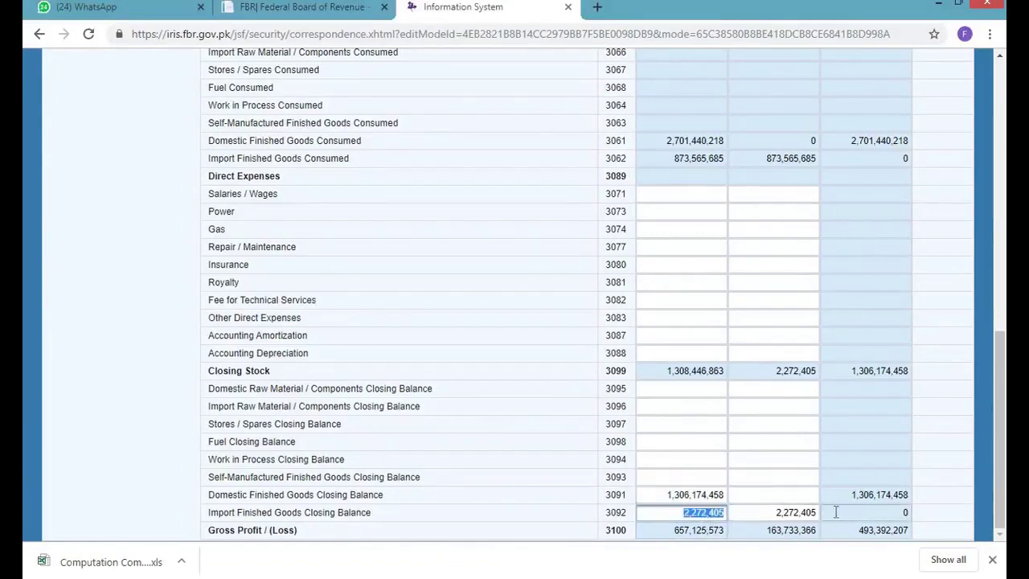
key(alt+Tab)
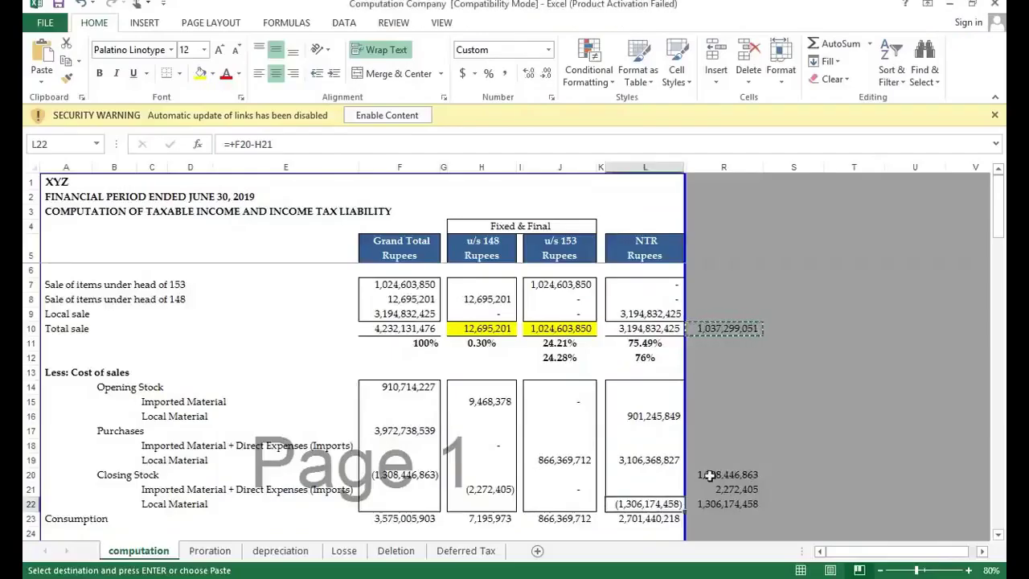
Step: Review the workbook's operating expenses and open the return's Management, Administrative, Selling & Financial Expenses section
scroll(710, 475, down, 3)
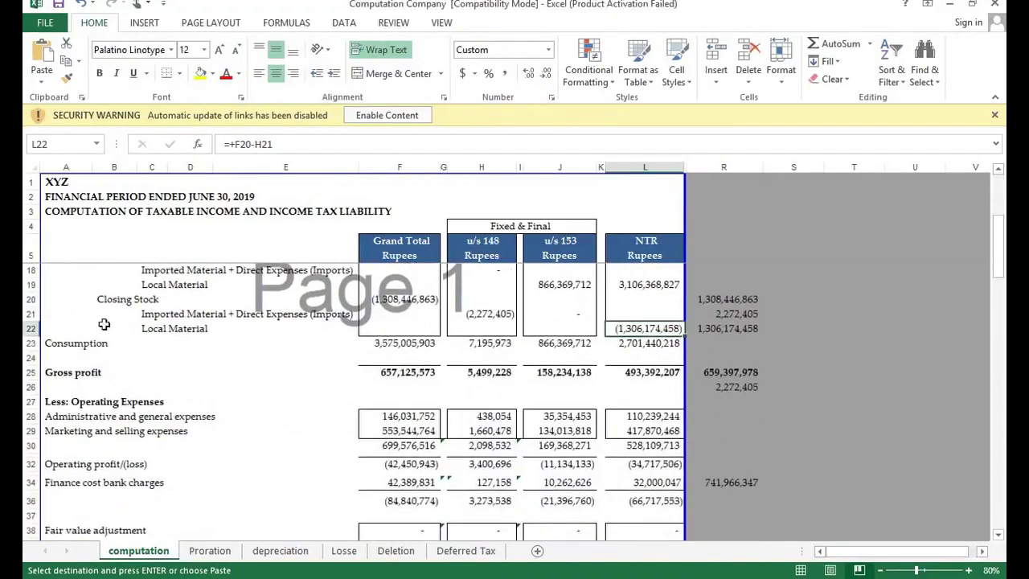
key(alt+Tab)
scroll(104, 333, up, 8)
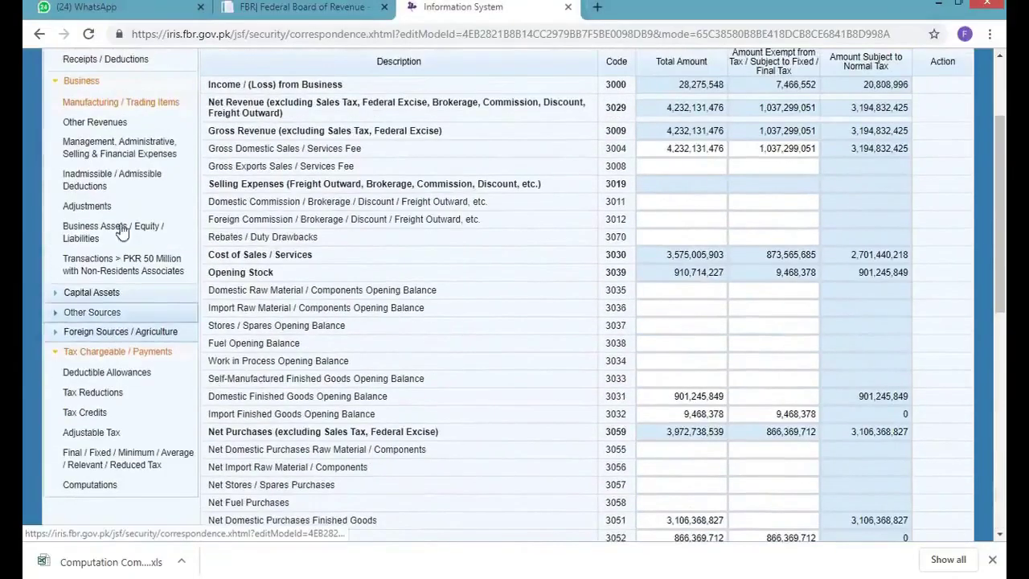
click(101, 151)
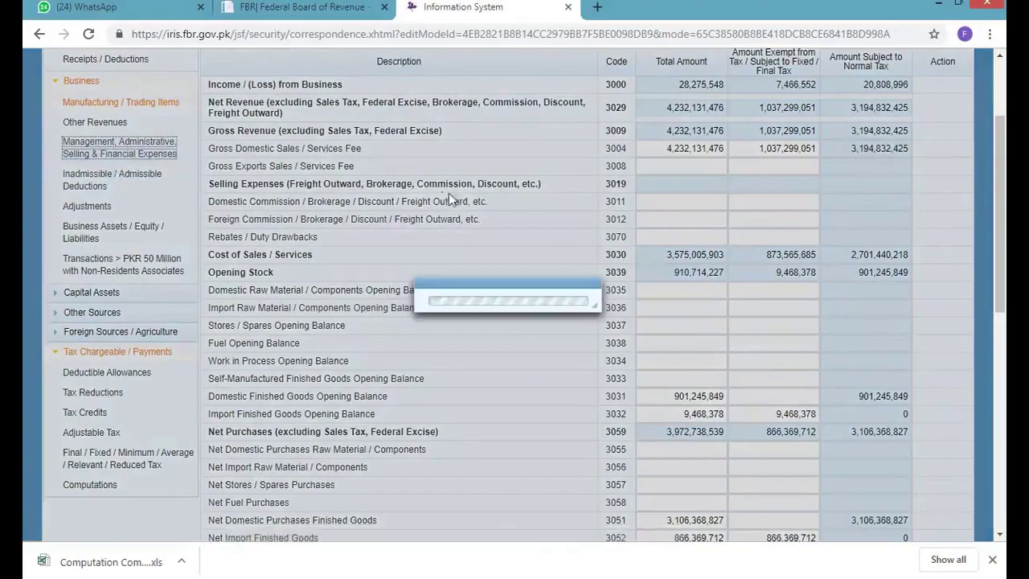
scroll(723, 246, up, 2)
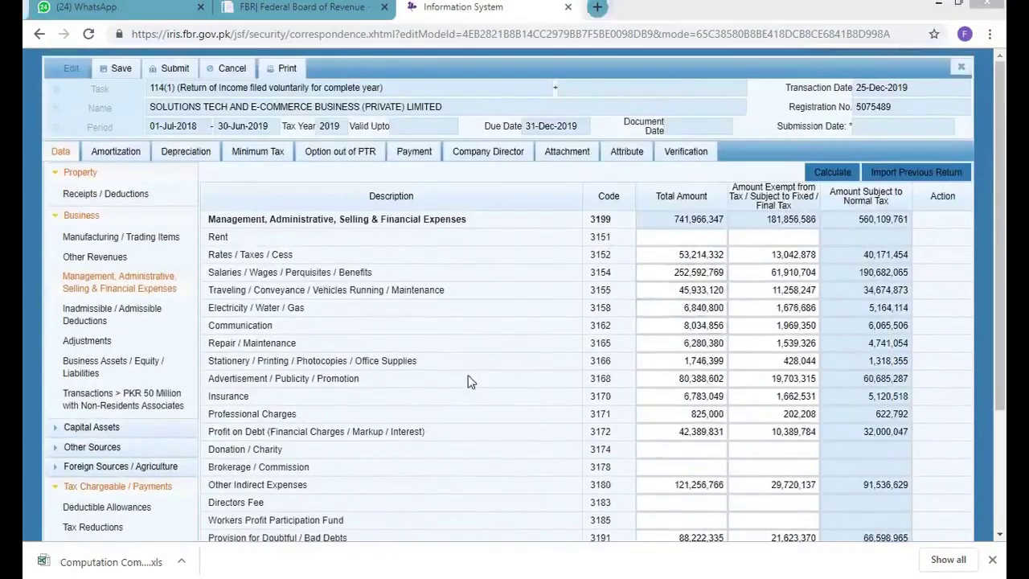
Step: Copy the Rent Rates total from G52 of the Proration sheet into the Total Amount for Rates / Taxes / Cess, code 3152
key(alt+Tab)
key(ctrl+Page_Down)
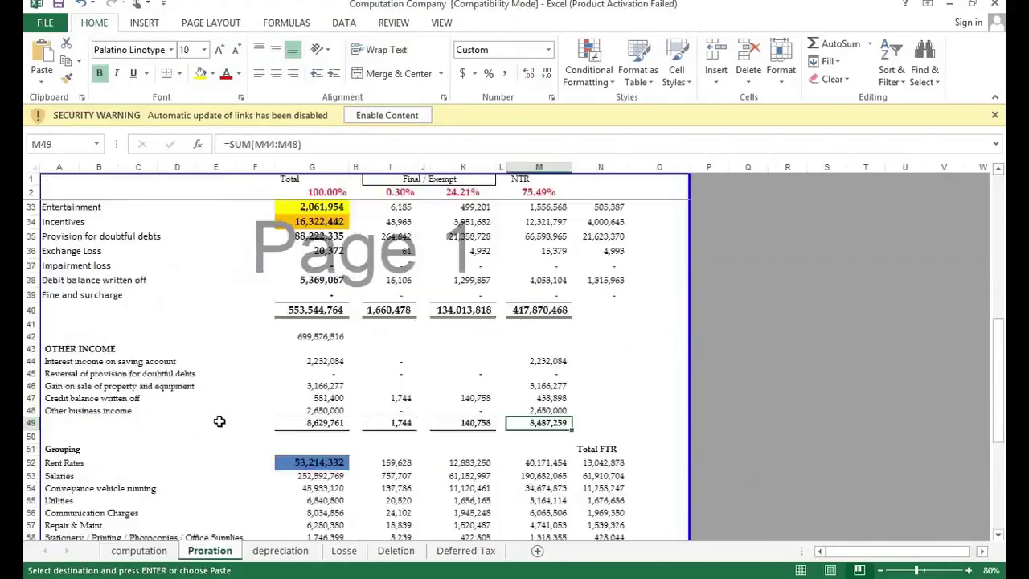
scroll(218, 420, down, 3)
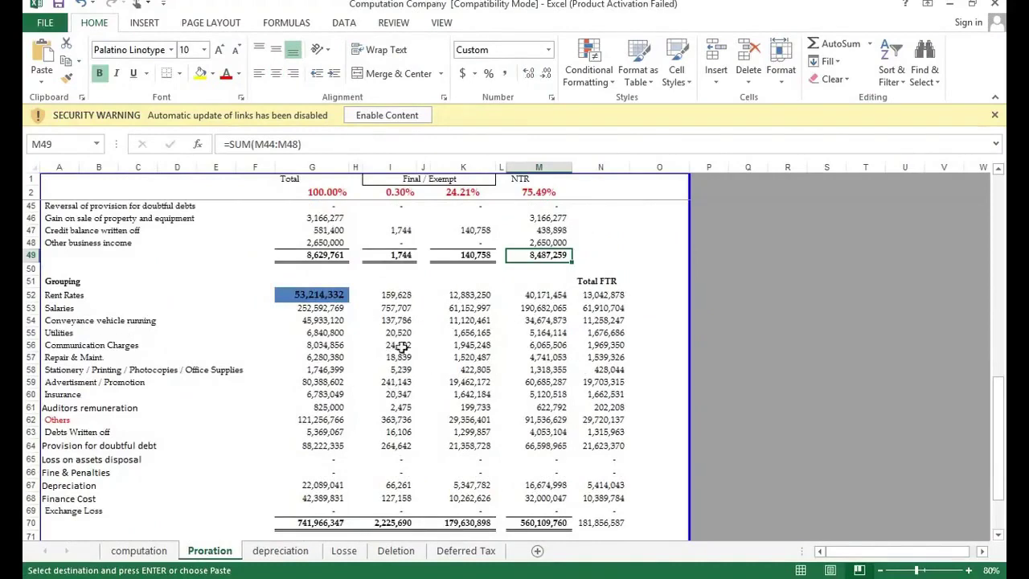
click(329, 294)
key(ctrl+c)
key(alt+Tab)
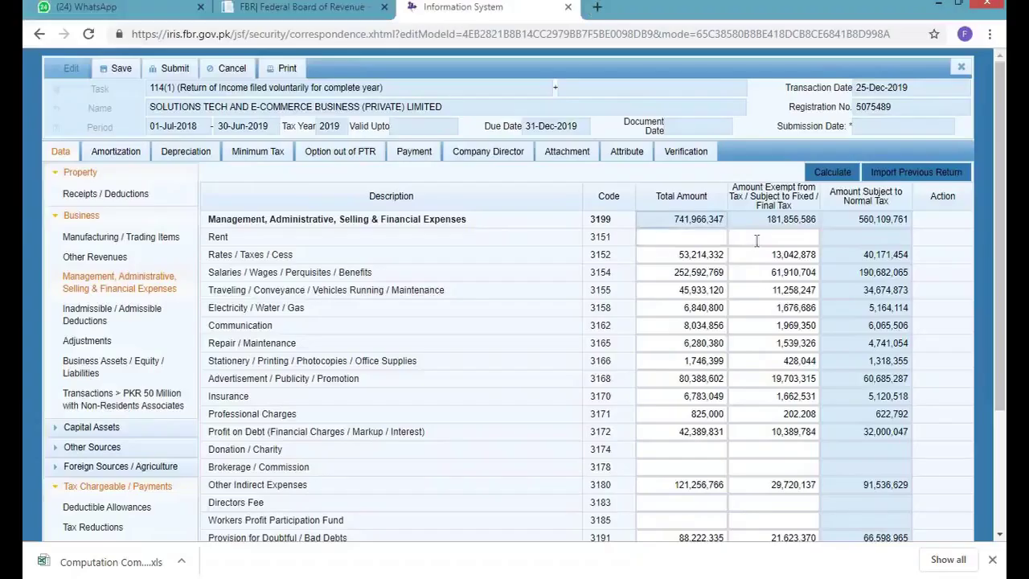
click(682, 254)
key(ctrl+v)
double_click(709, 254)
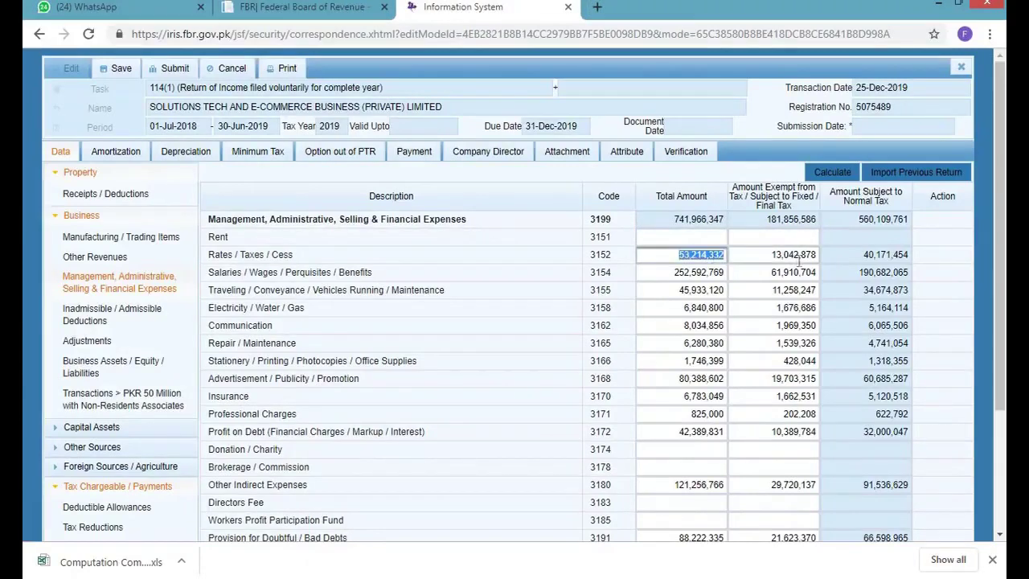
click(804, 255)
click(879, 255)
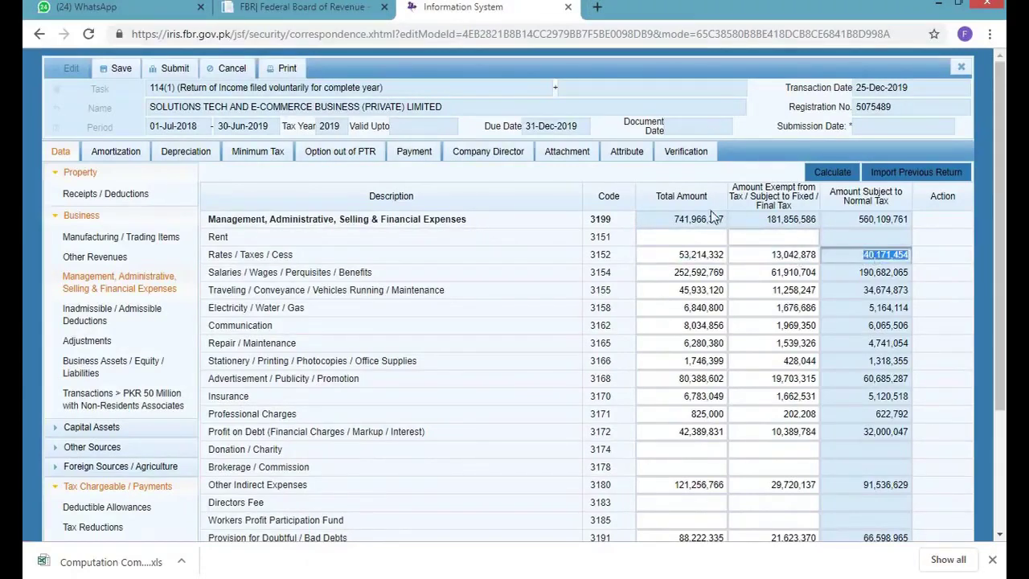
Step: Compare the Proration sheet's Grouping total and NTR total in G70 and M70 with the return's code 3199 expense amounts
key(alt+Tab)
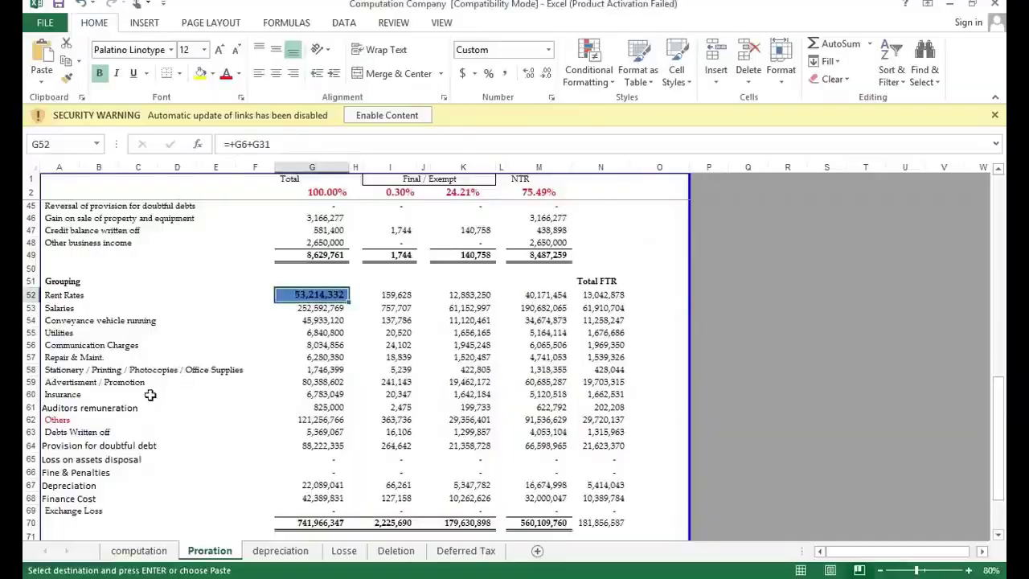
key(alt+Tab)
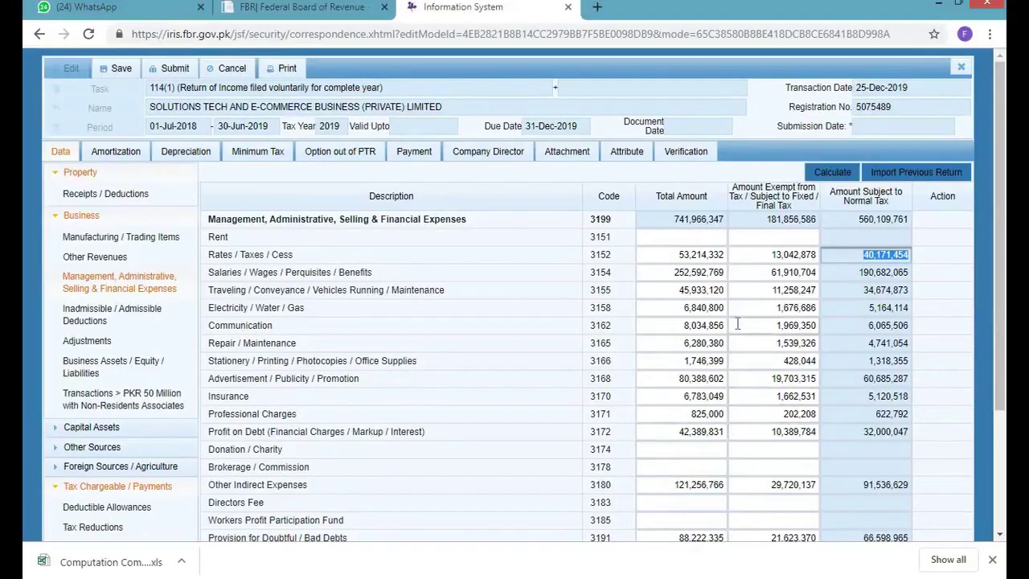
key(alt+Tab)
click(328, 521)
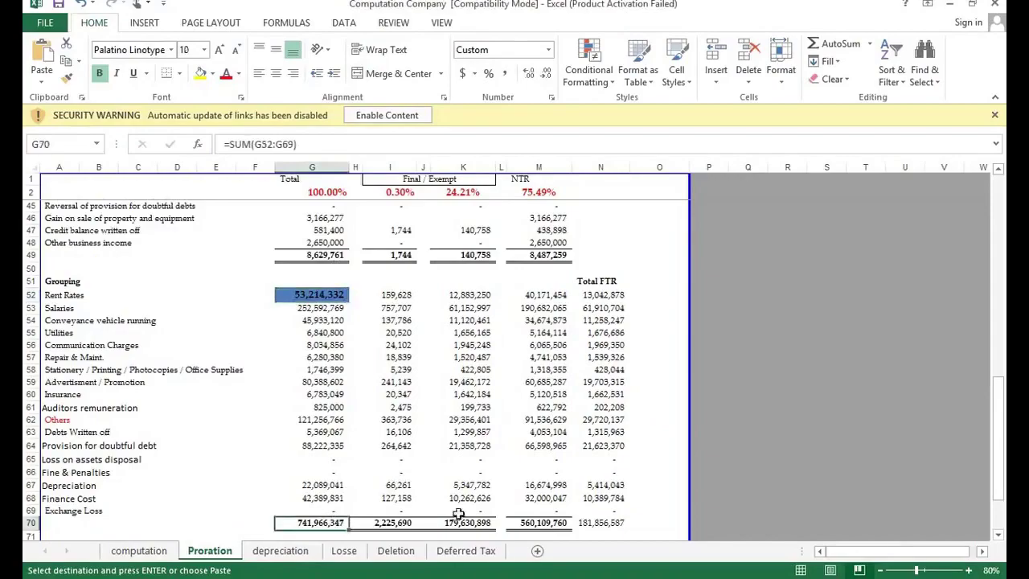
key(alt+Tab)
click(674, 223)
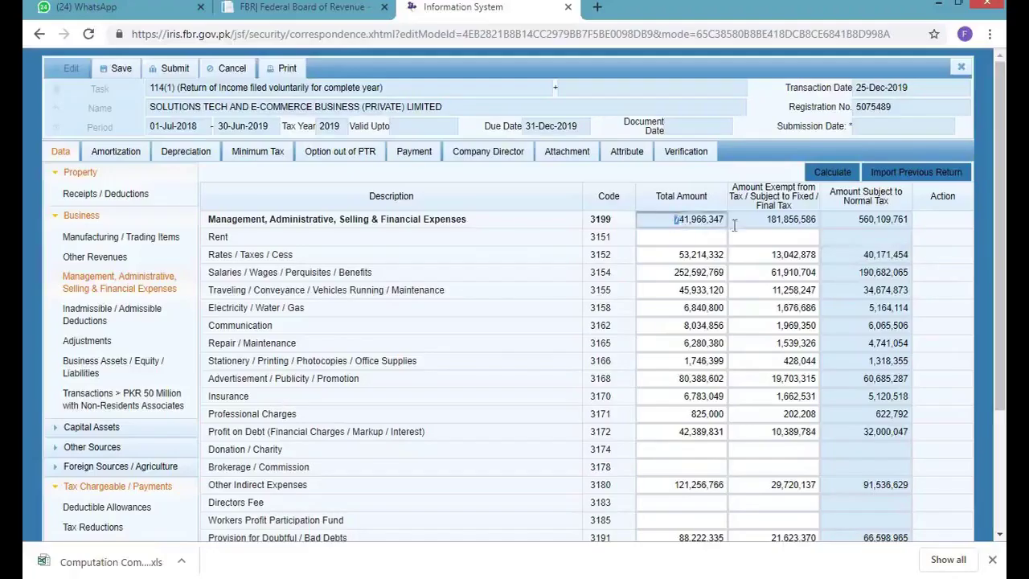
click(863, 225)
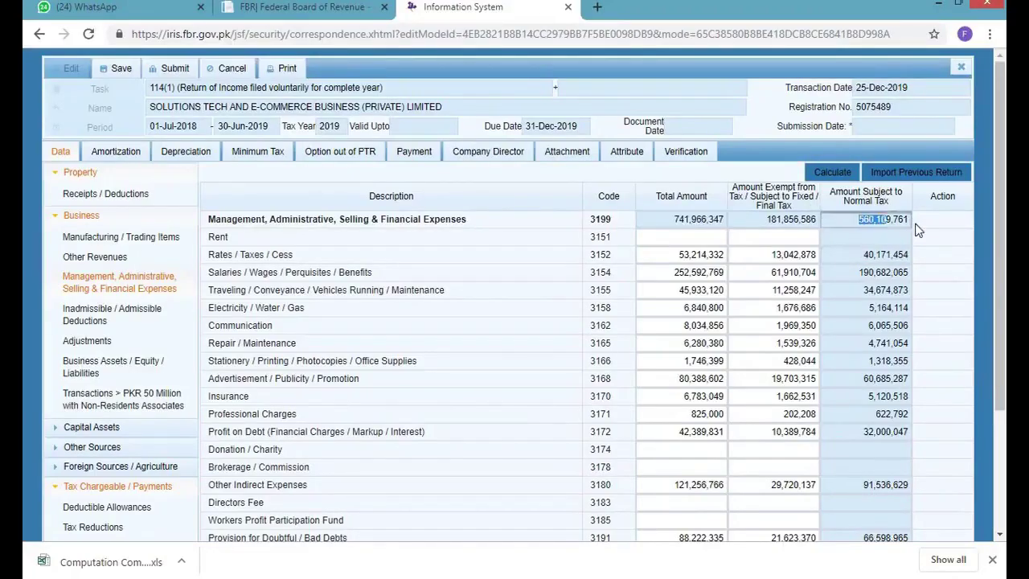
key(alt+Tab)
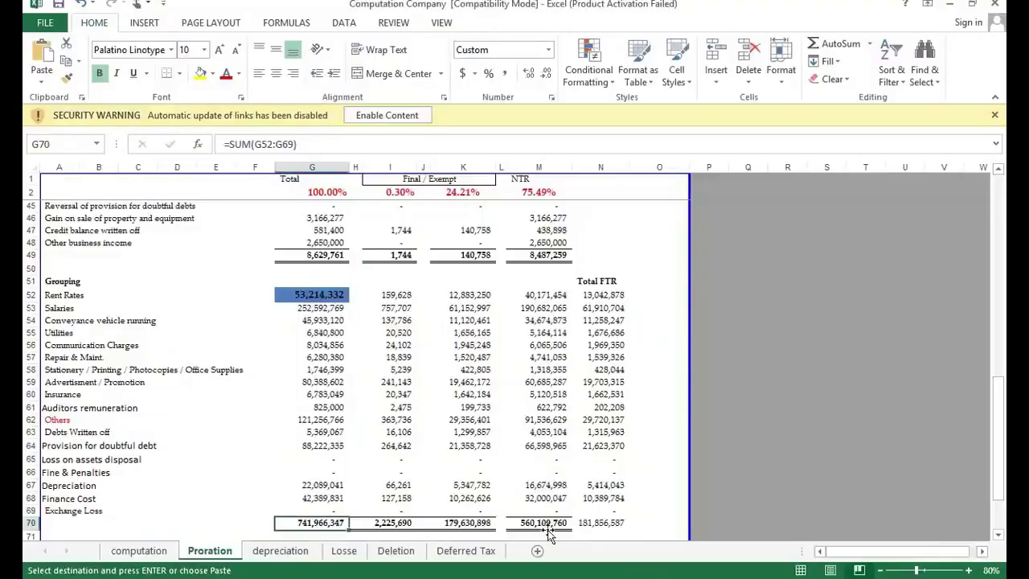
click(550, 527)
scroll(483, 497, down, 3)
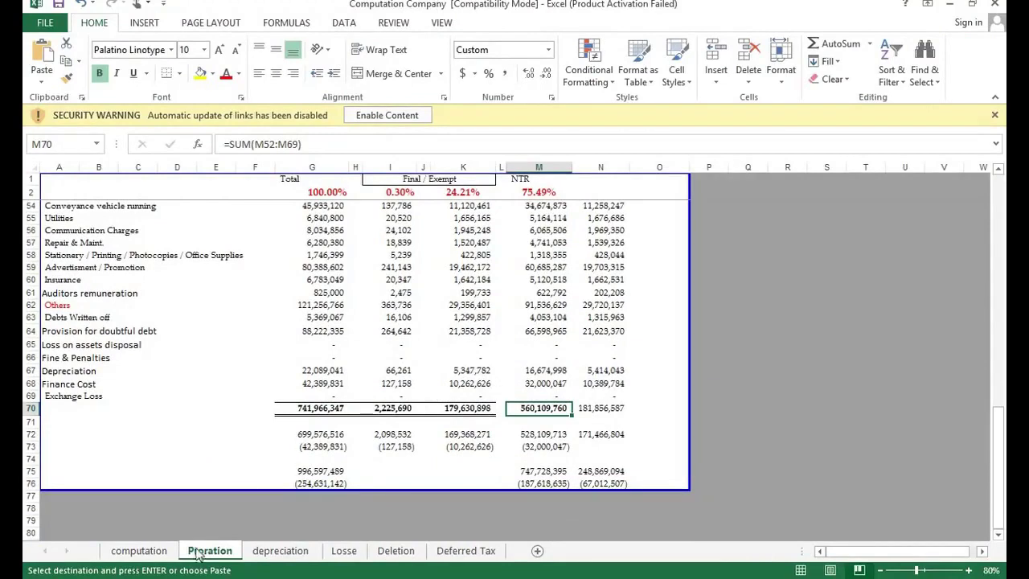
Step: Switch to the Iris return and open the Inadmissible / Admissible Deductions section
key(alt+Tab)
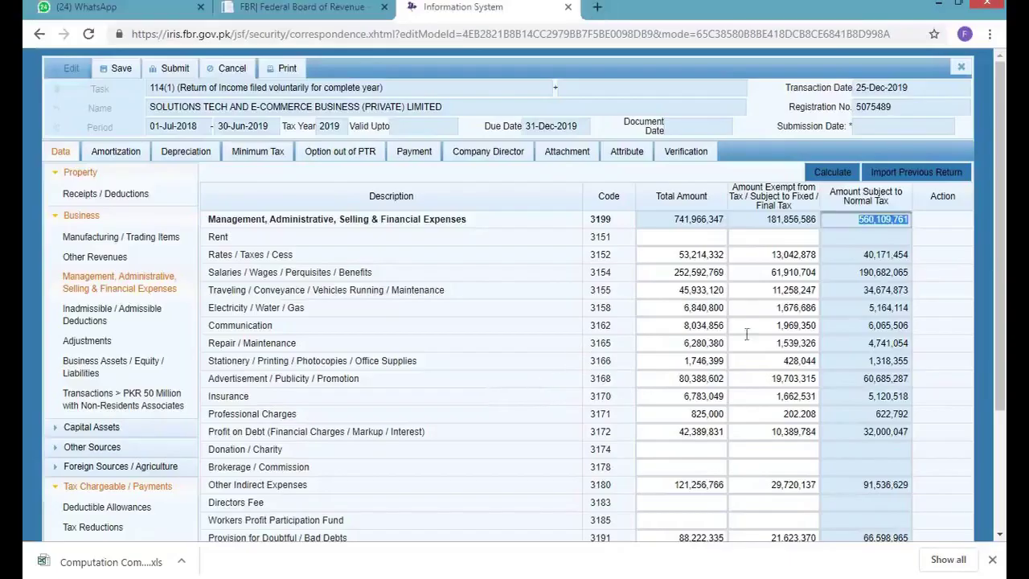
scroll(563, 400, down, 2)
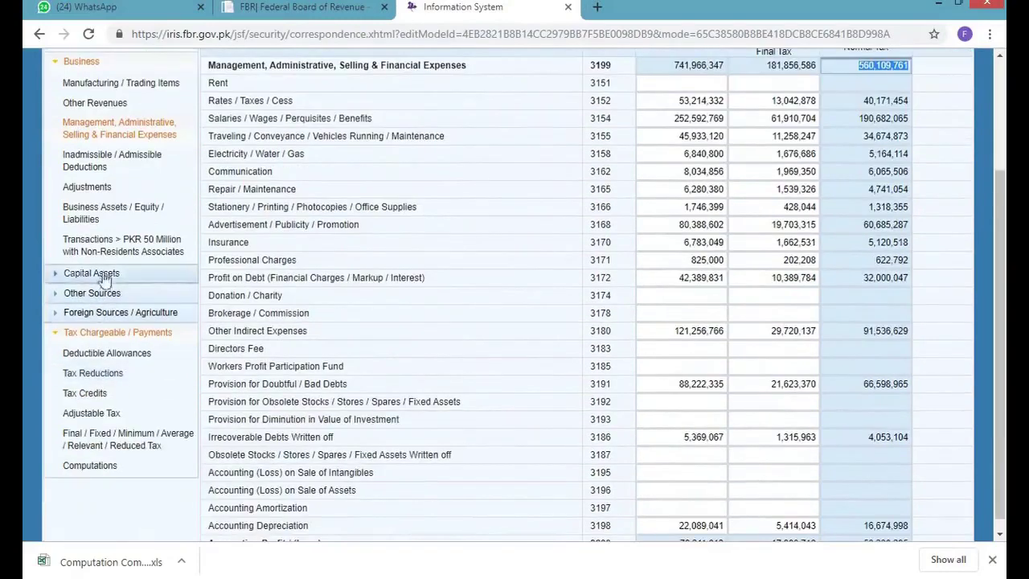
click(118, 160)
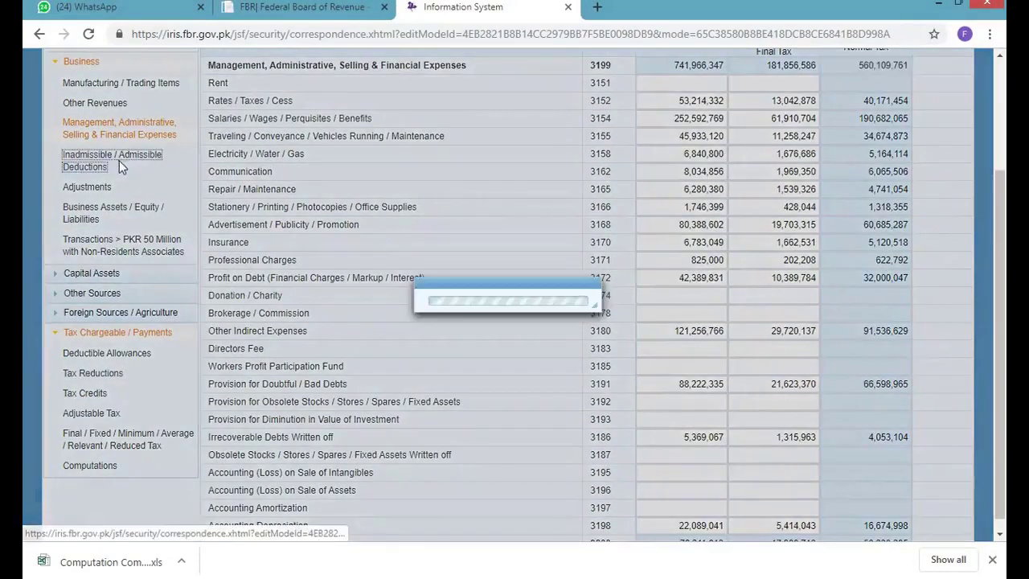
scroll(704, 247, up, 2)
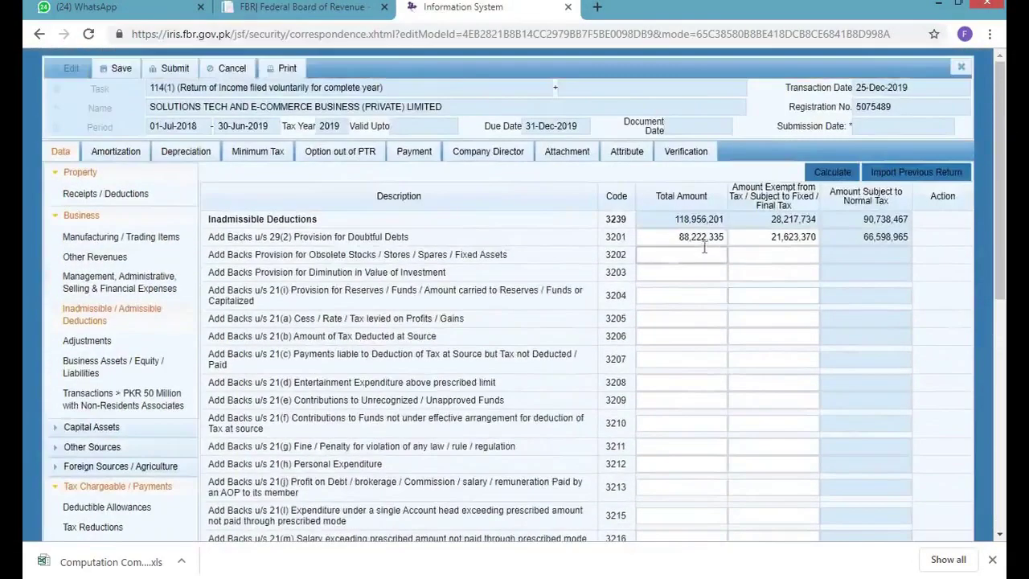
Step: Compare Accounting depreciation in F47 of the computation sheet with the return's Add Backs Accounting Depreciation, code 3238
key(alt+Tab)
click(170, 553)
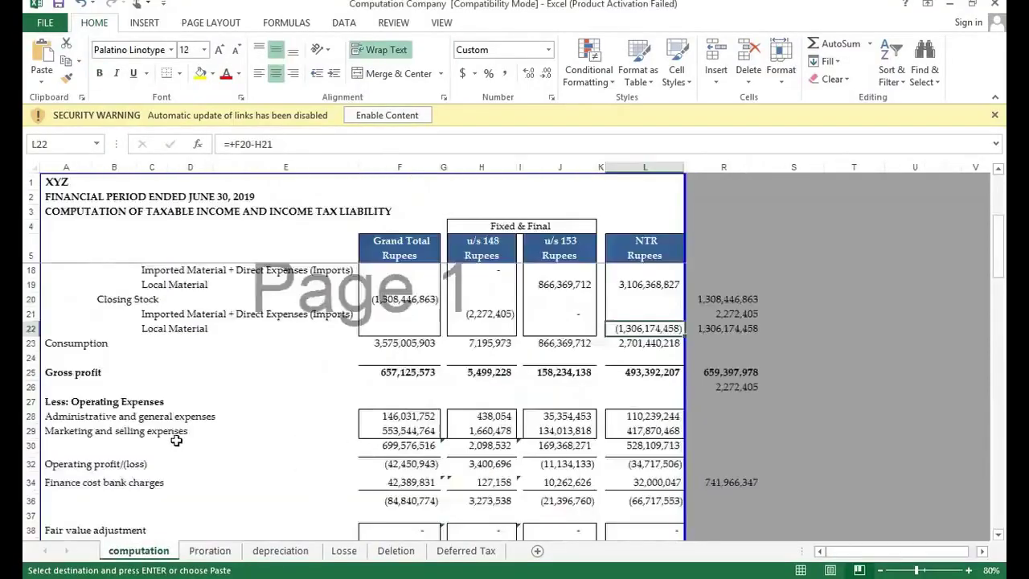
scroll(176, 441, up, 4)
scroll(176, 440, down, 6)
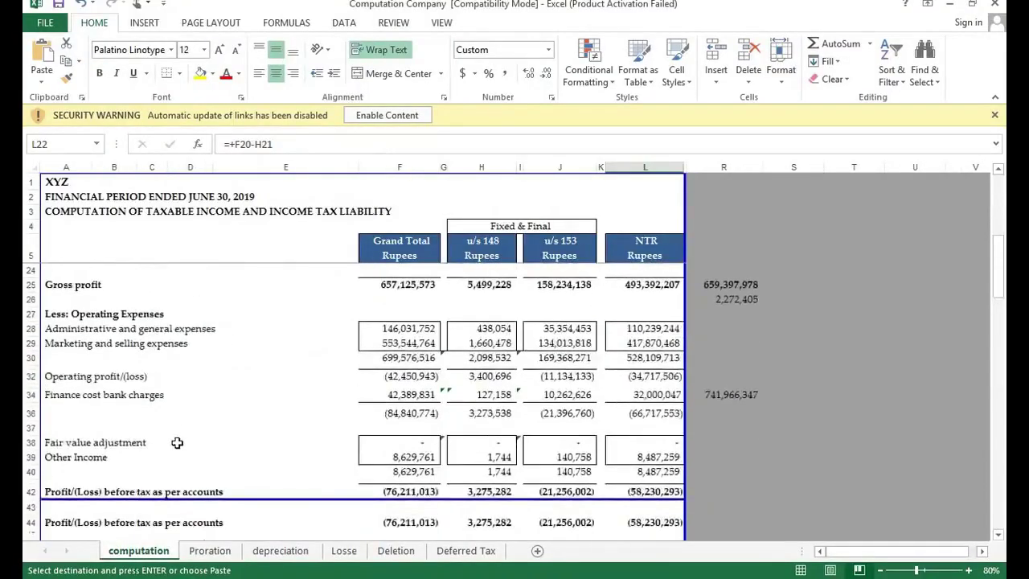
scroll(177, 442, down, 4)
click(387, 421)
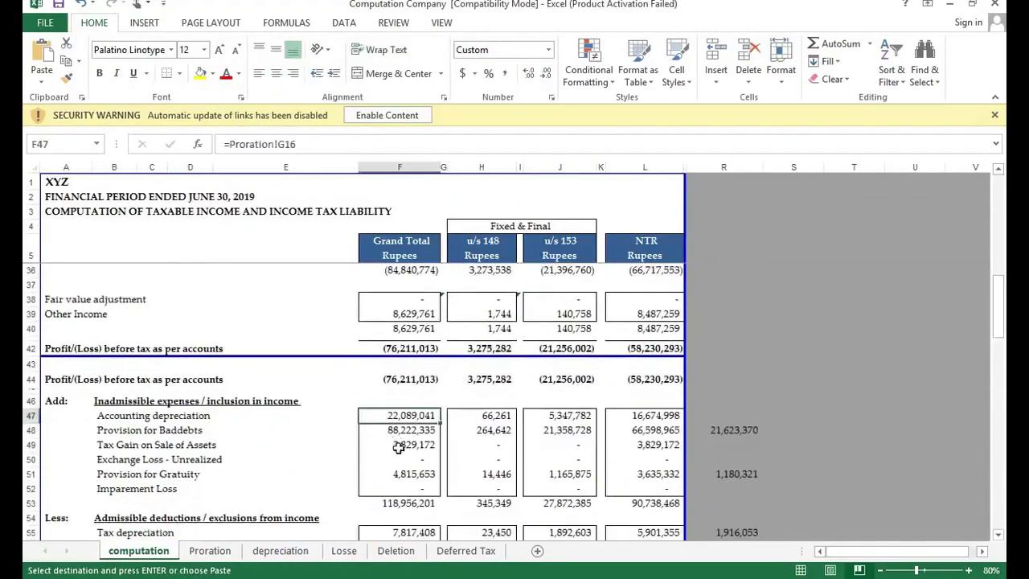
key(alt+Tab)
scroll(664, 448, down, 4)
scroll(663, 448, down, 2)
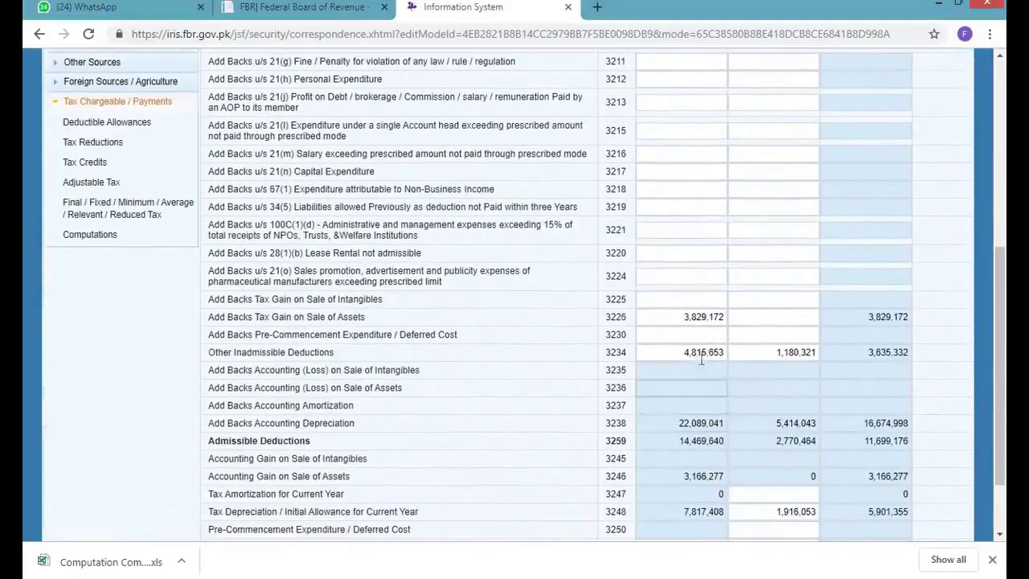
scroll(735, 442, down, 1)
scroll(736, 447, up, 5)
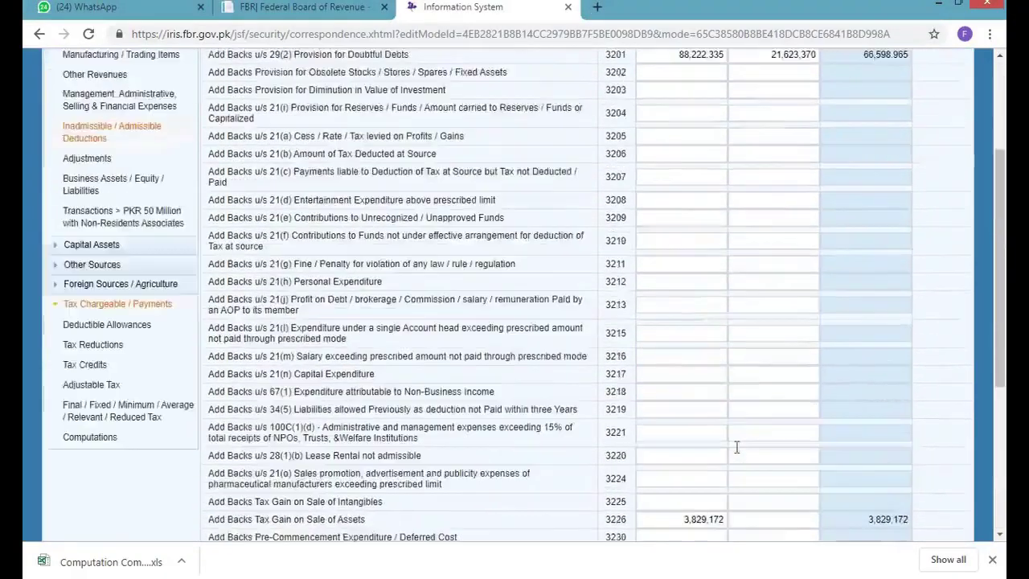
Step: Match the return's Provision for Doubtful Debts, code 3201, with Provision for Baddebts in F48 of the computation sheet
click(693, 151)
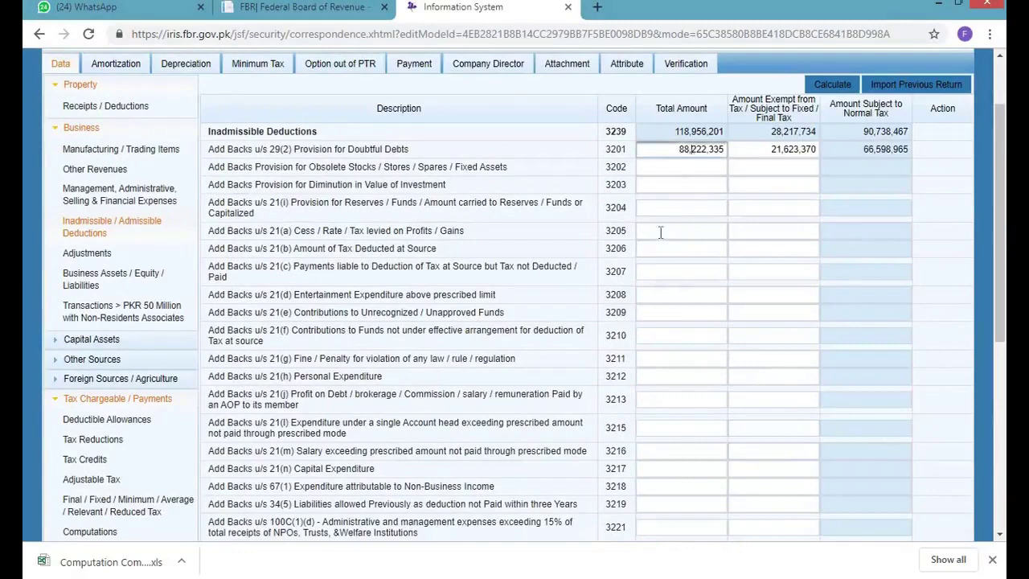
key(alt+Tab)
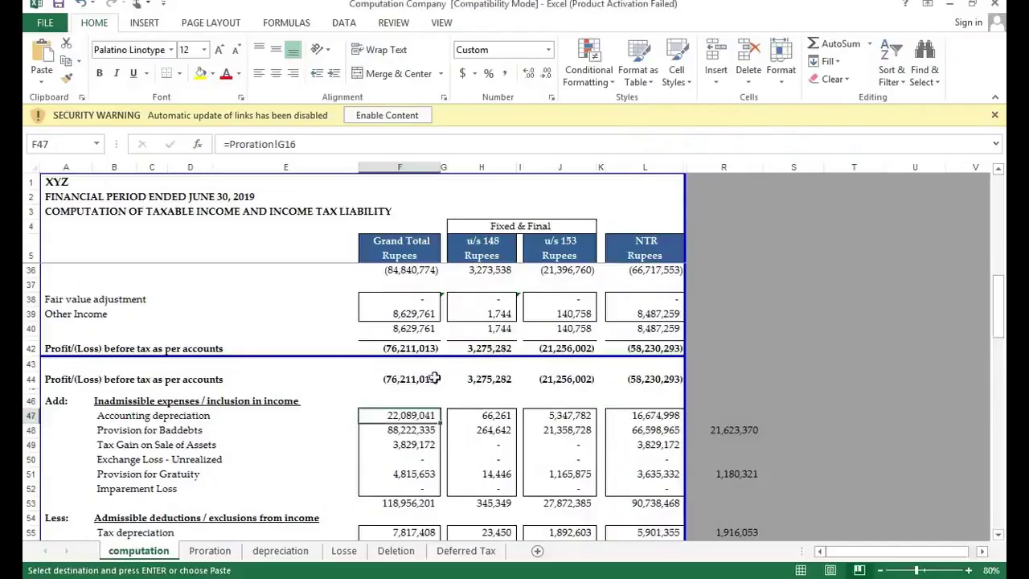
click(419, 432)
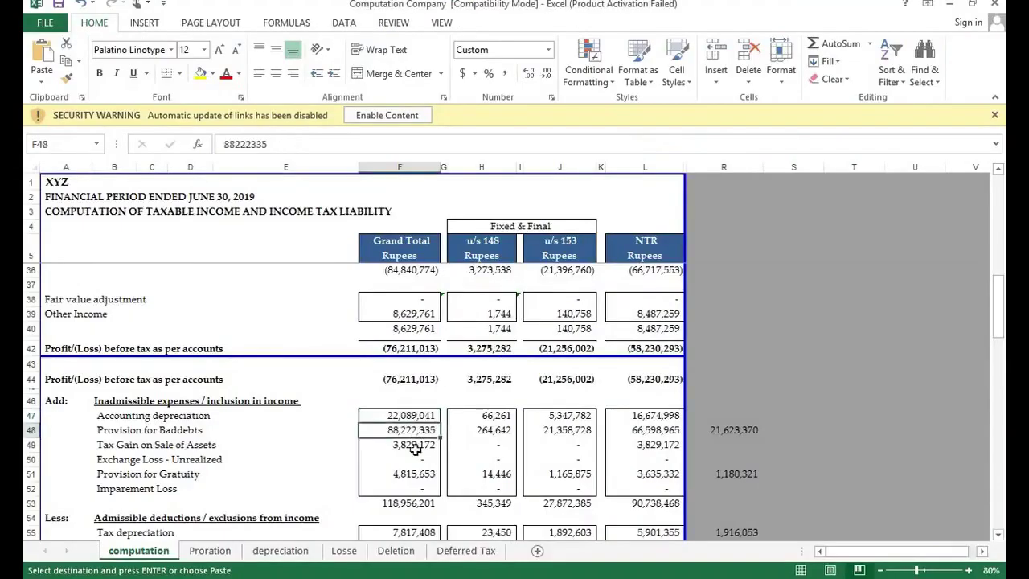
Step: Match the computation's Tax Gain on Sale of Assets and Provision for Gratuity, F49 and F51, with the return's codes 3226 and 3234
click(415, 444)
key(alt+Tab)
scroll(701, 249, down, 10)
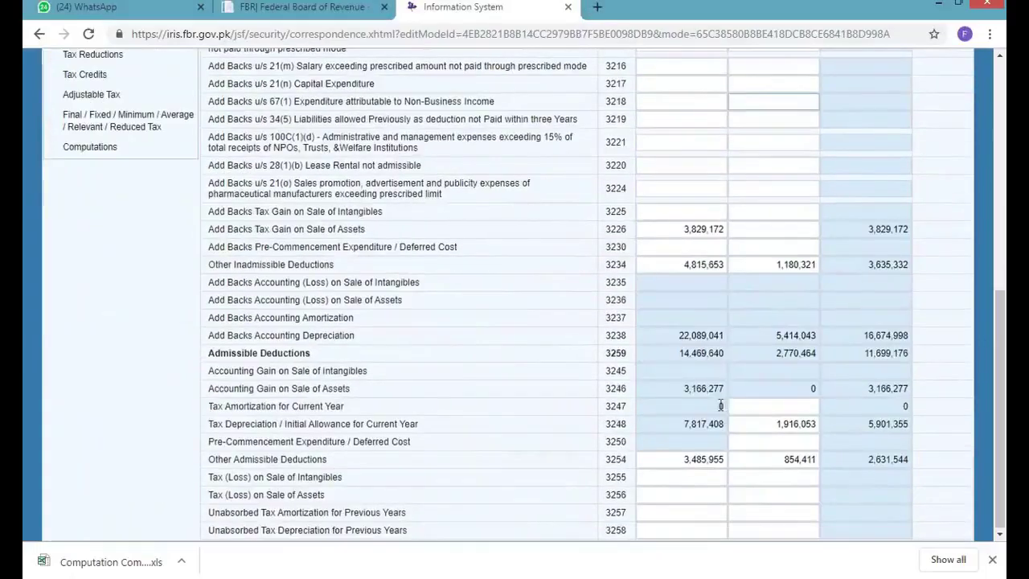
click(701, 229)
key(ctrl+a)
key(alt+Tab)
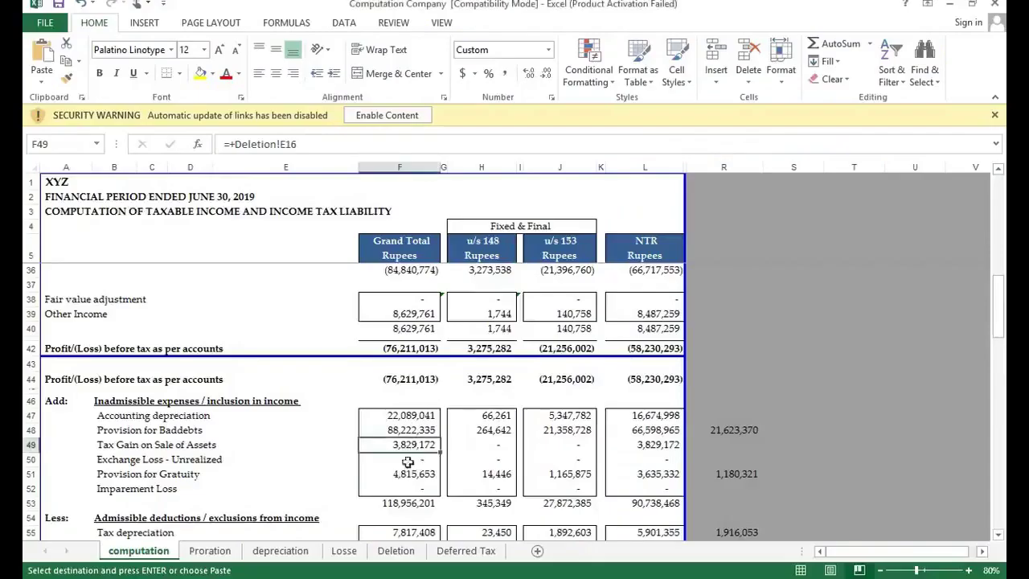
click(404, 477)
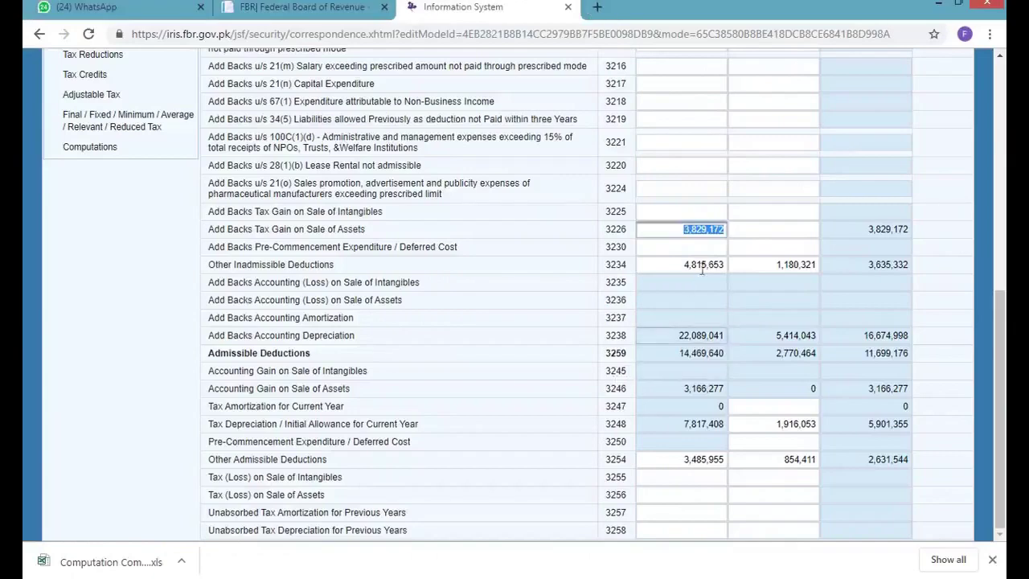
click(701, 265)
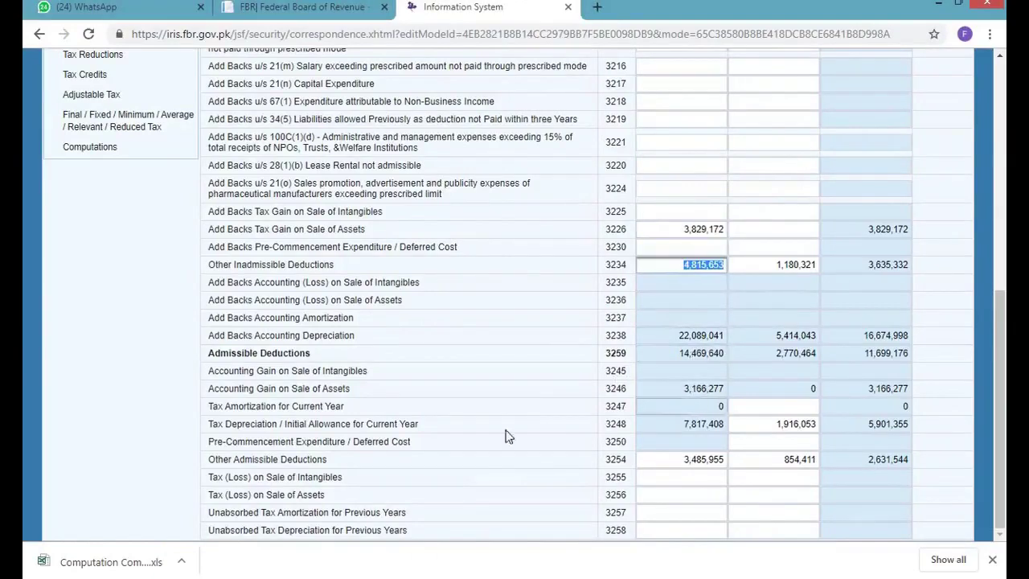
Step: Compare the computation's Tax depreciation in F55 with the return's Tax Depreciation / Initial Allowance for Current Year amounts, code 3248
key(alt+Tab)
scroll(349, 384, down, 1)
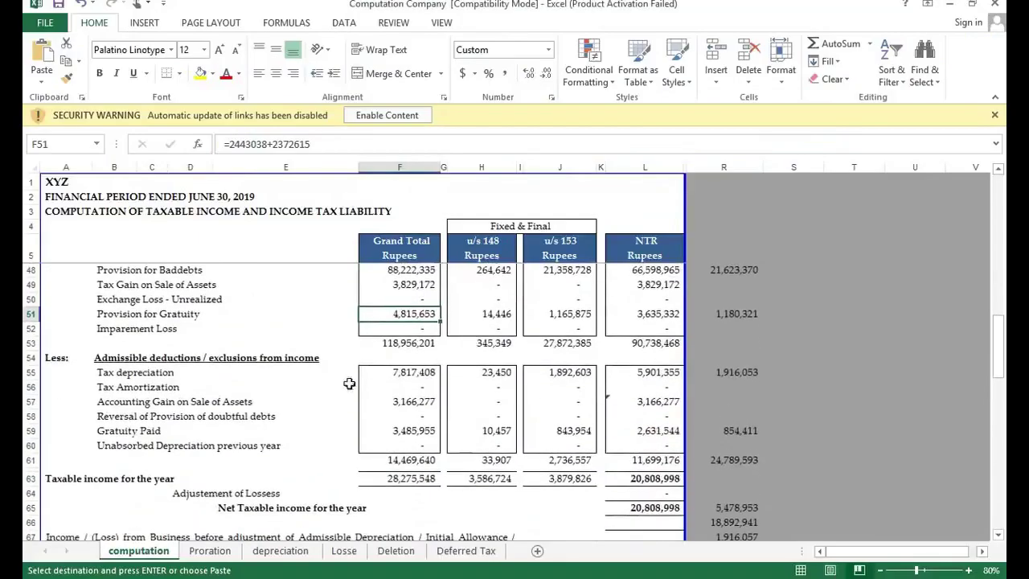
click(389, 372)
key(alt+Tab)
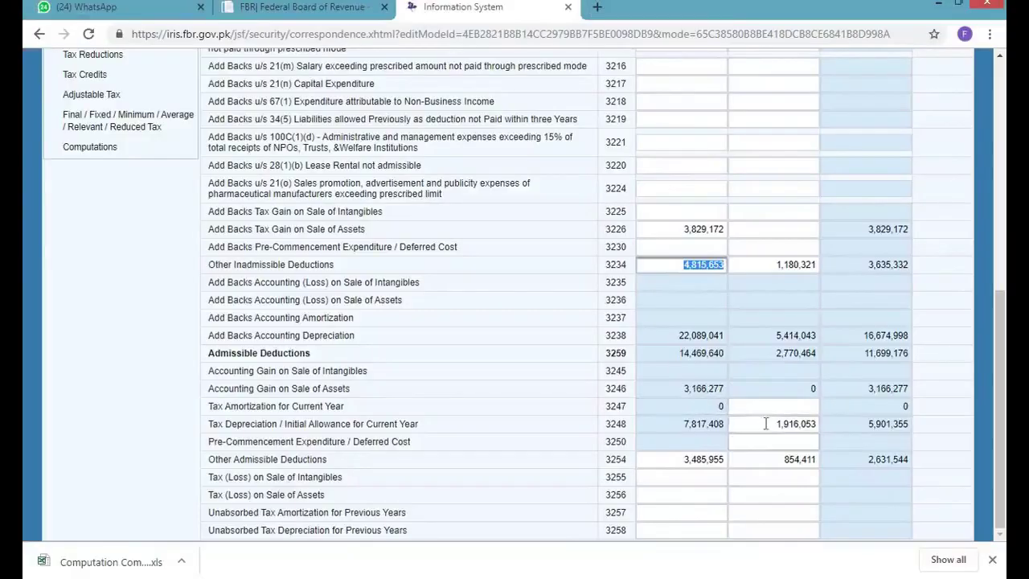
click(767, 424)
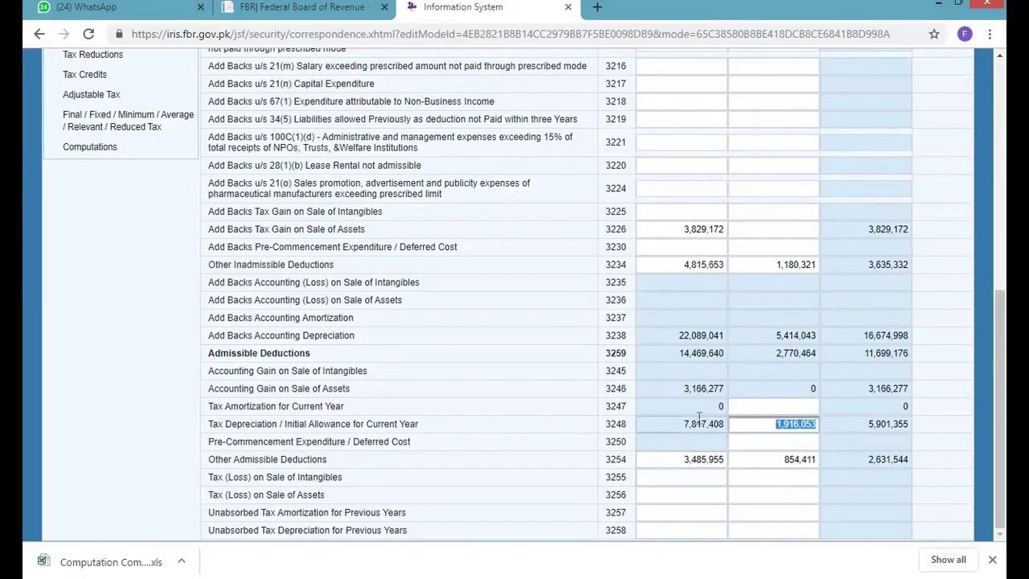
drag(681, 423, 714, 433)
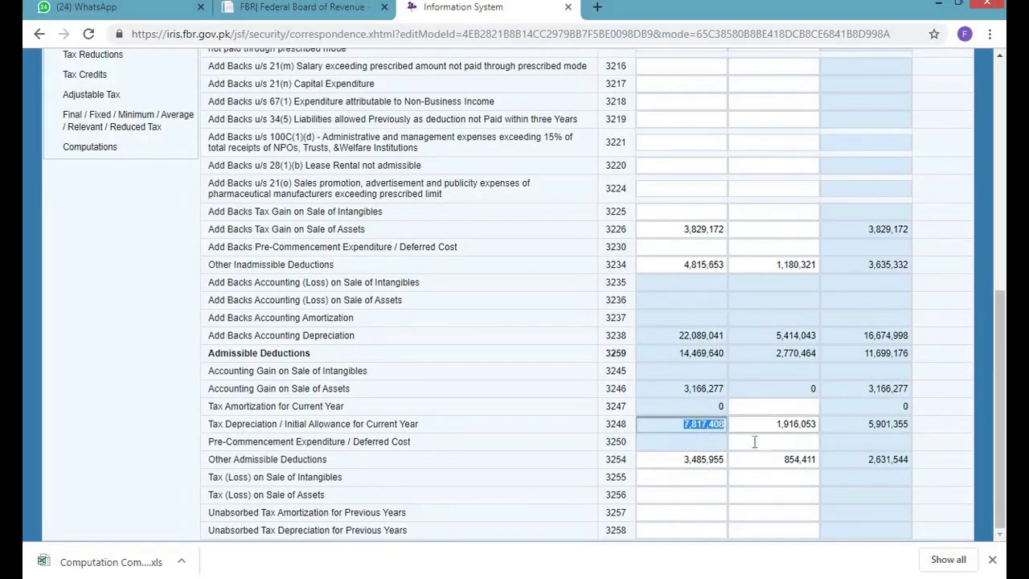
Step: Check Other Admissible Deductions, code 3254, against Gratuity Paid in F59, and locate Accounting Gain on Sale of Assets in F57
double_click(691, 465)
key(alt+Tab)
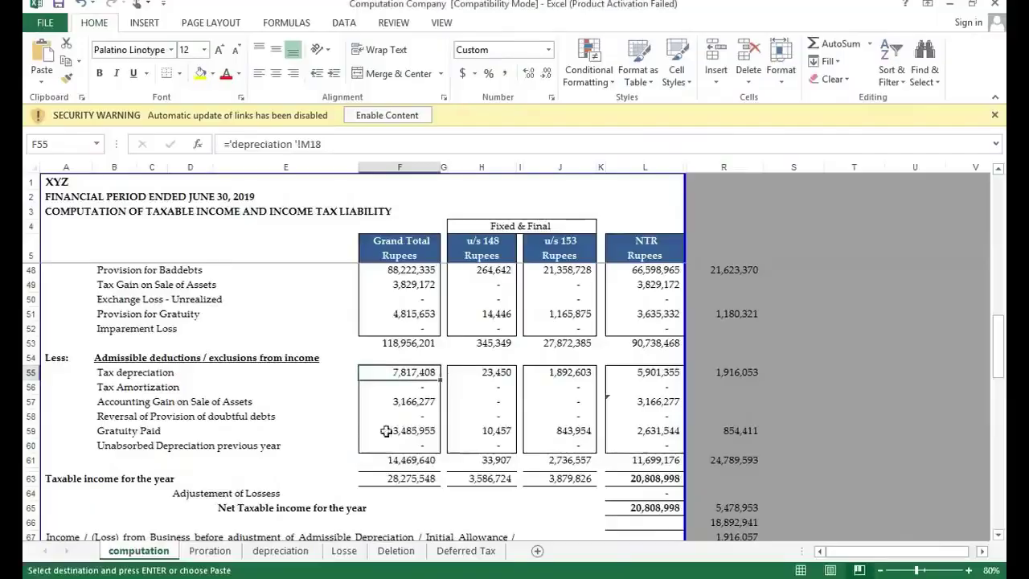
click(406, 430)
click(408, 400)
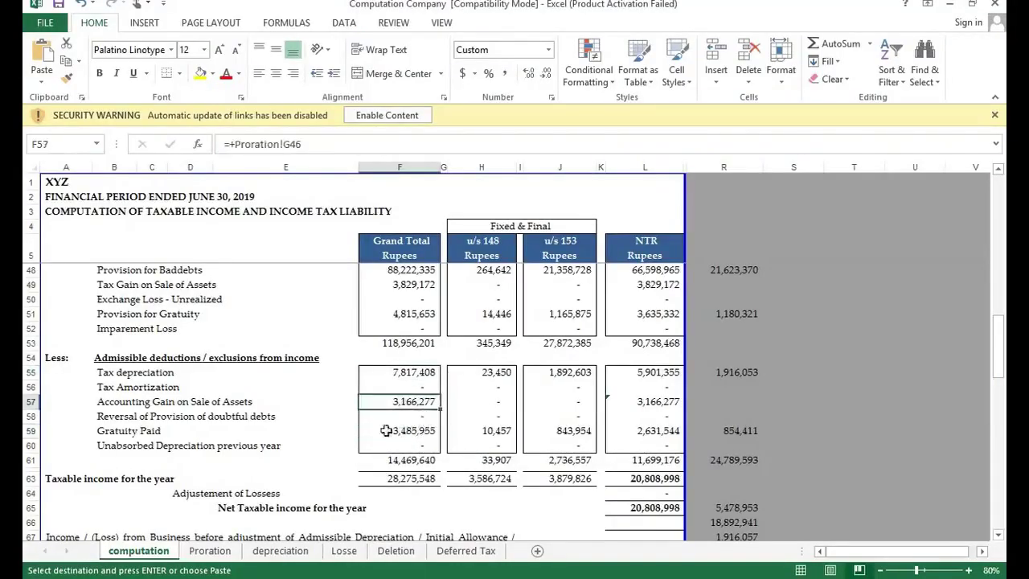
Step: Open the return's Other Revenues section and check the Total Amount of Accounting Gain on Sale of Assets, code 3116
key(alt+Tab)
scroll(121, 300, up, 10)
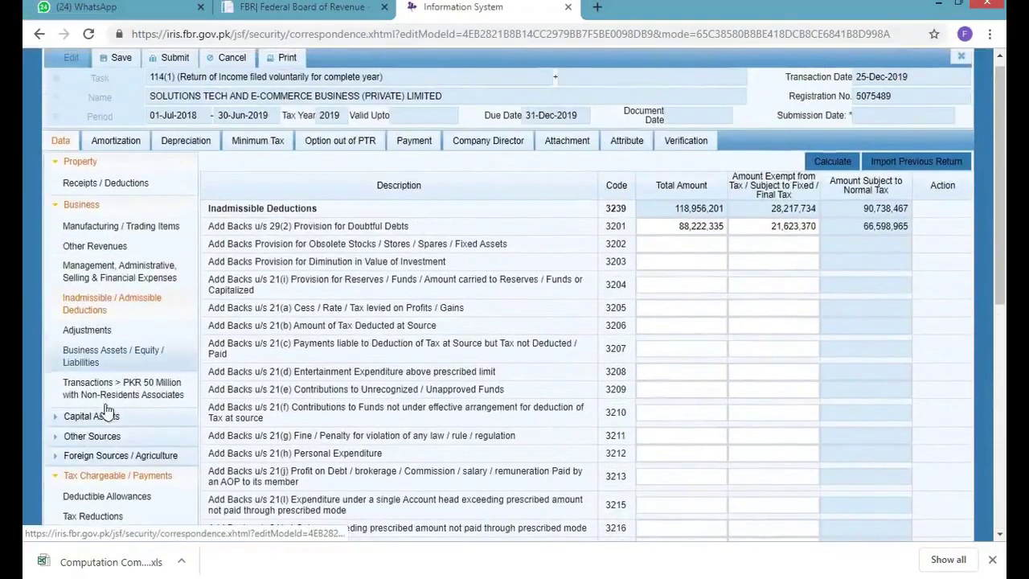
click(119, 251)
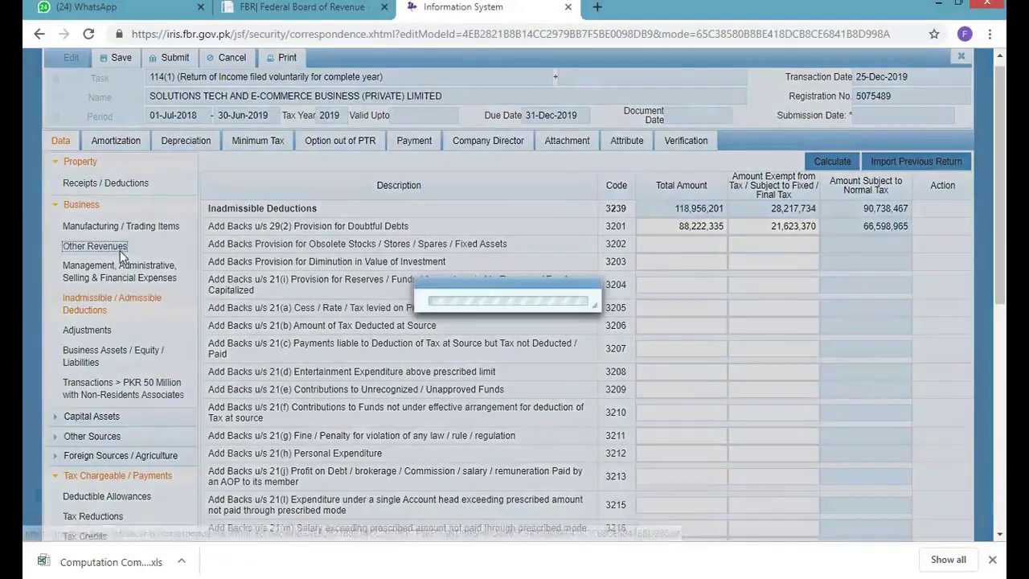
click(708, 336)
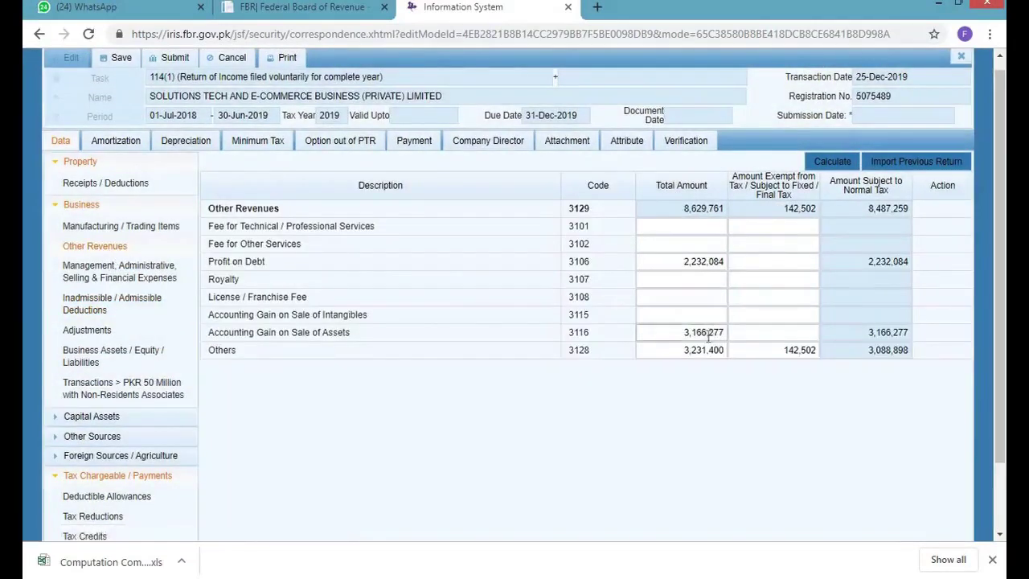
Step: Match Interest income on saving account in G44 of the Proration sheet with the return's Profit on Debt, code 3106
key(alt+Tab)
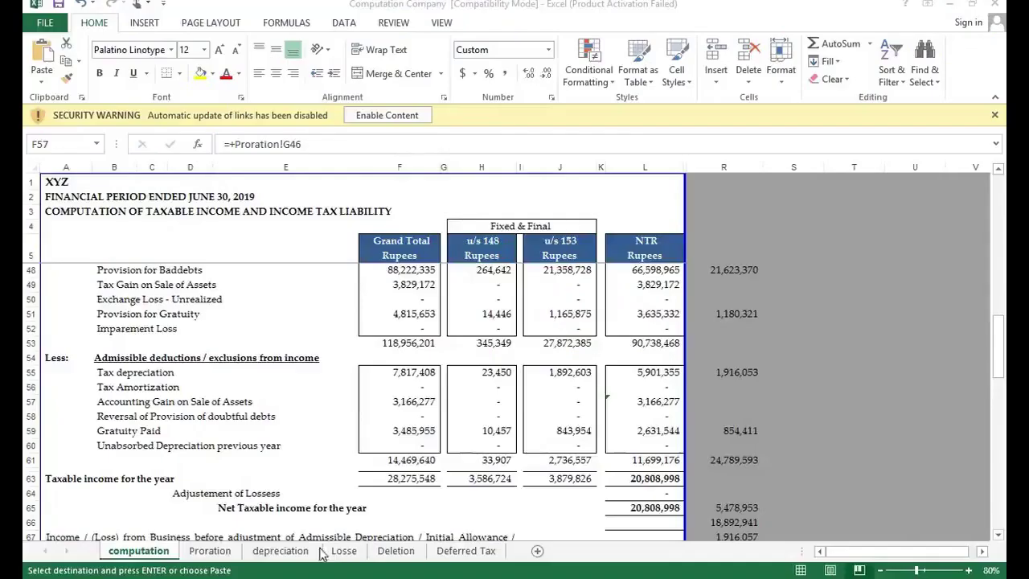
click(223, 550)
scroll(228, 456, up, 5)
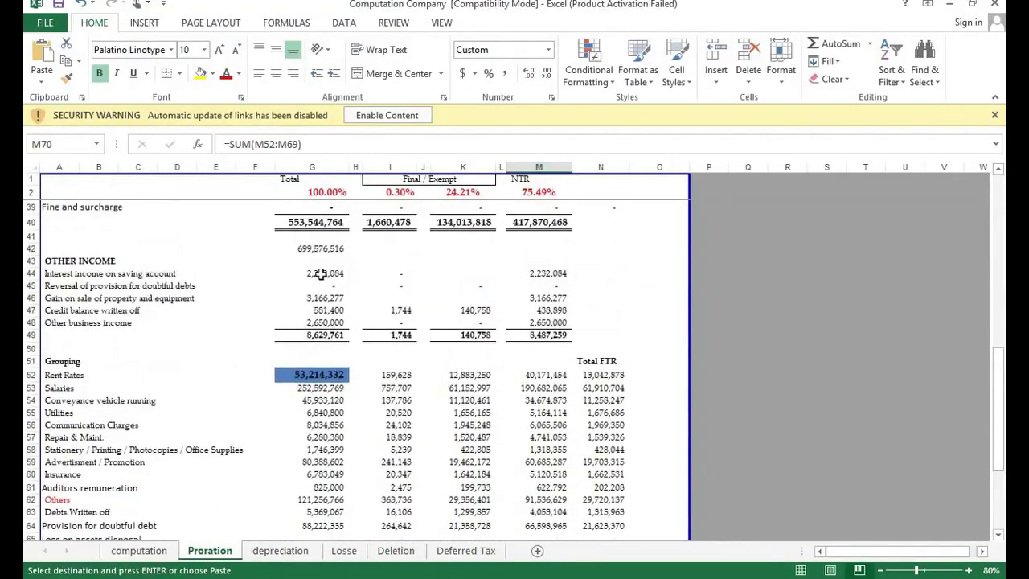
click(320, 274)
key(alt+Tab)
click(682, 261)
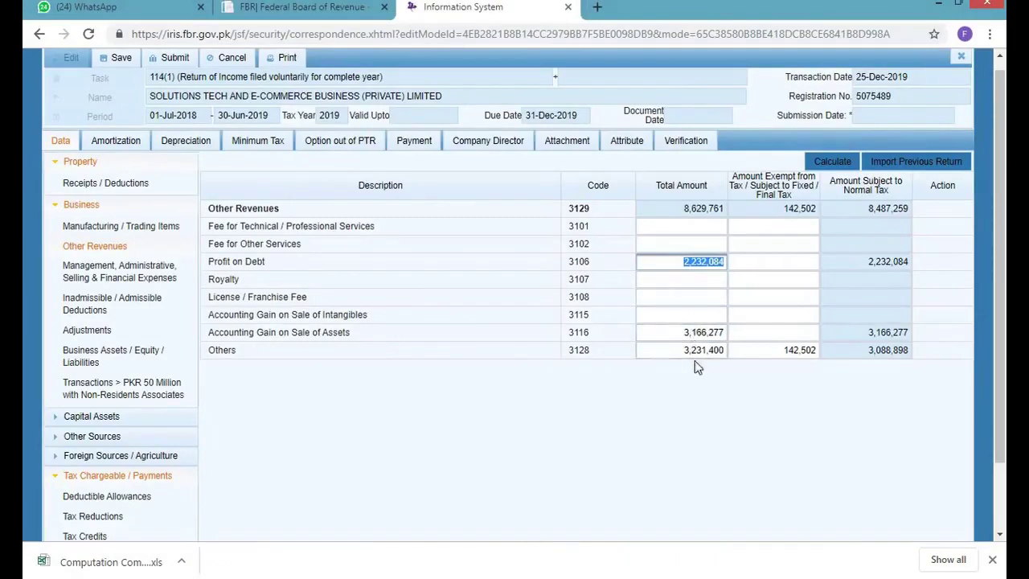
Step: Compare the sum of Credit balance written off and Other business income, G47:G48, with the return's Others amount, code 3128
key(alt+Tab)
drag(335, 310, 335, 322)
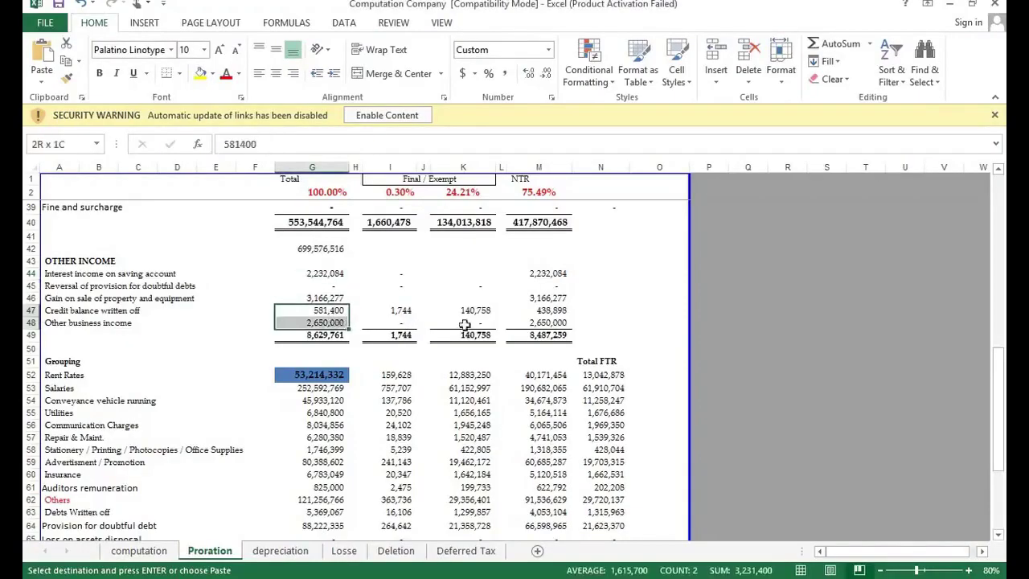
key(alt+Tab)
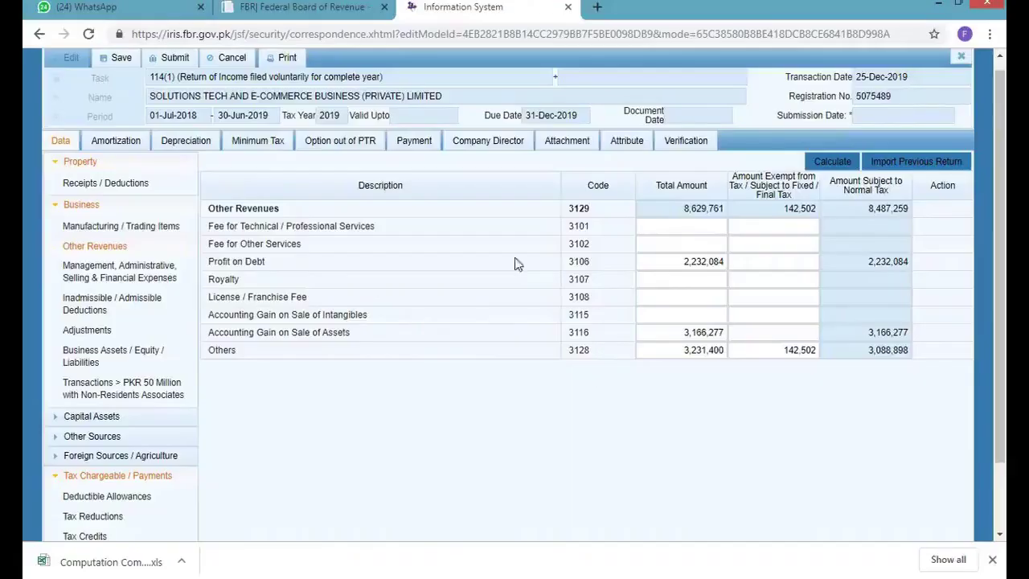
click(724, 352)
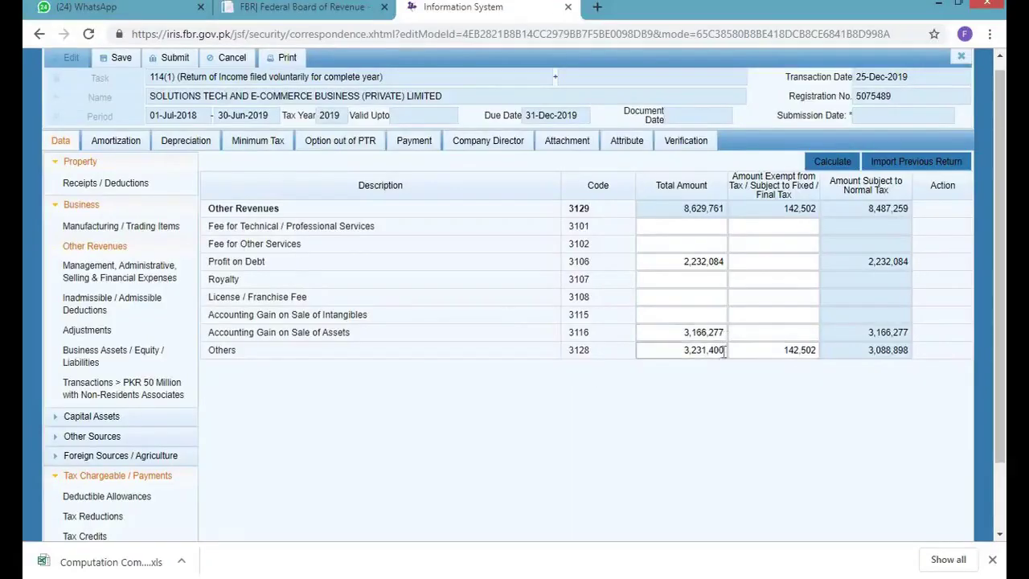
Step: Open the return's Depreciation section and match Furniture WDV (BF), code 330303, with the opening WDV in D10 of the depreciation sheet
click(198, 141)
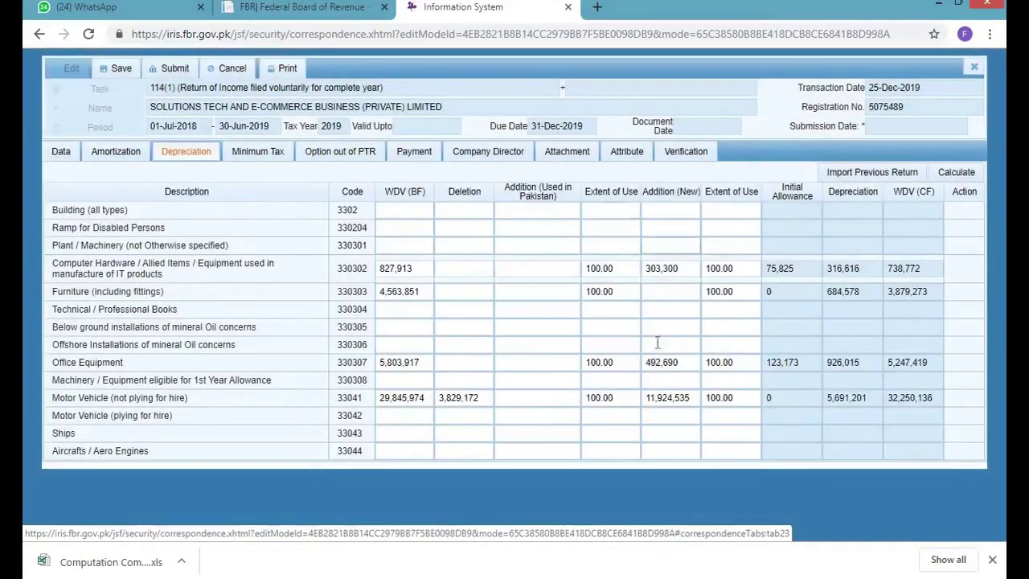
key(alt+Tab)
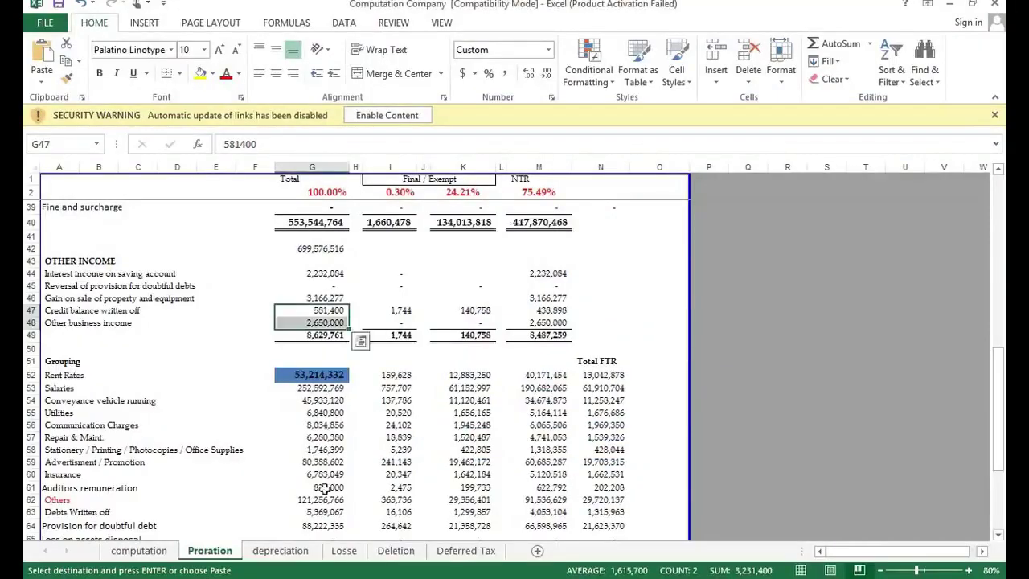
click(278, 553)
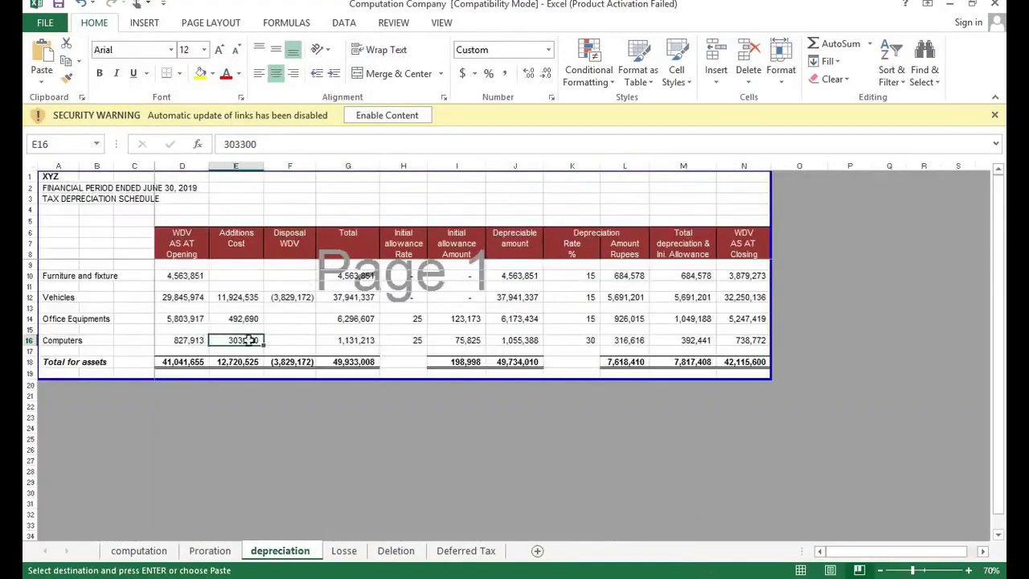
click(180, 275)
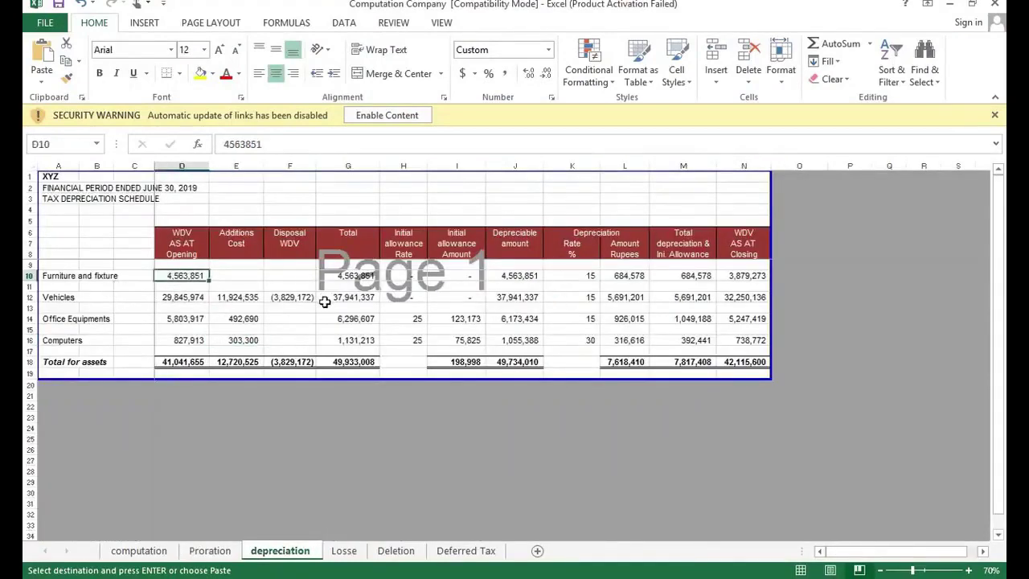
key(alt+Tab)
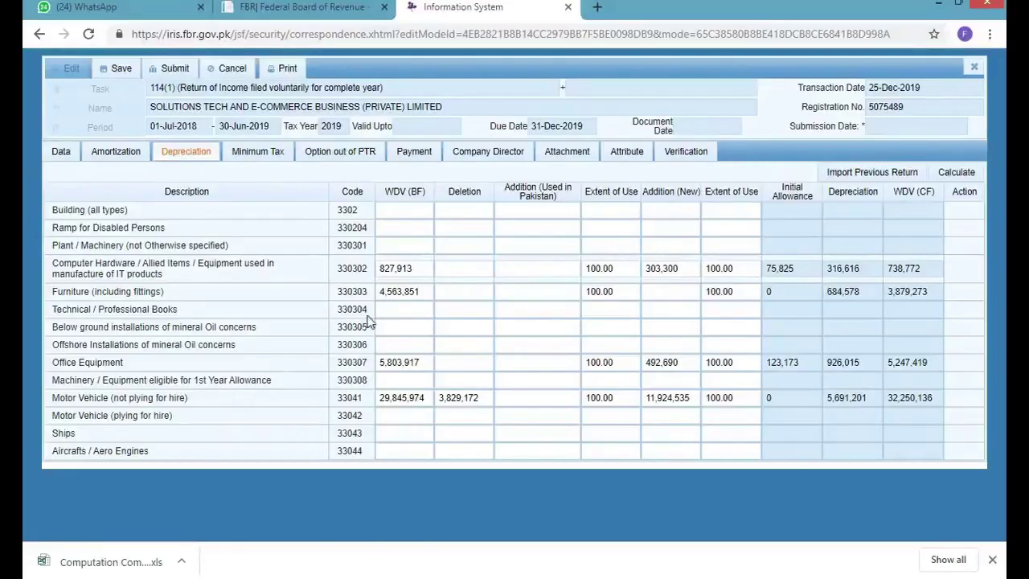
double_click(404, 294)
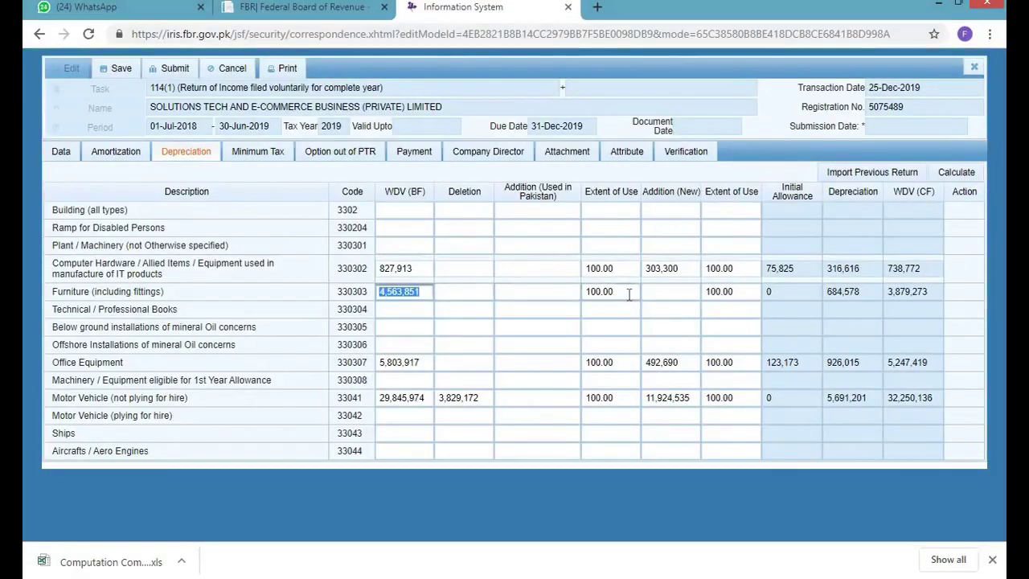
click(629, 293)
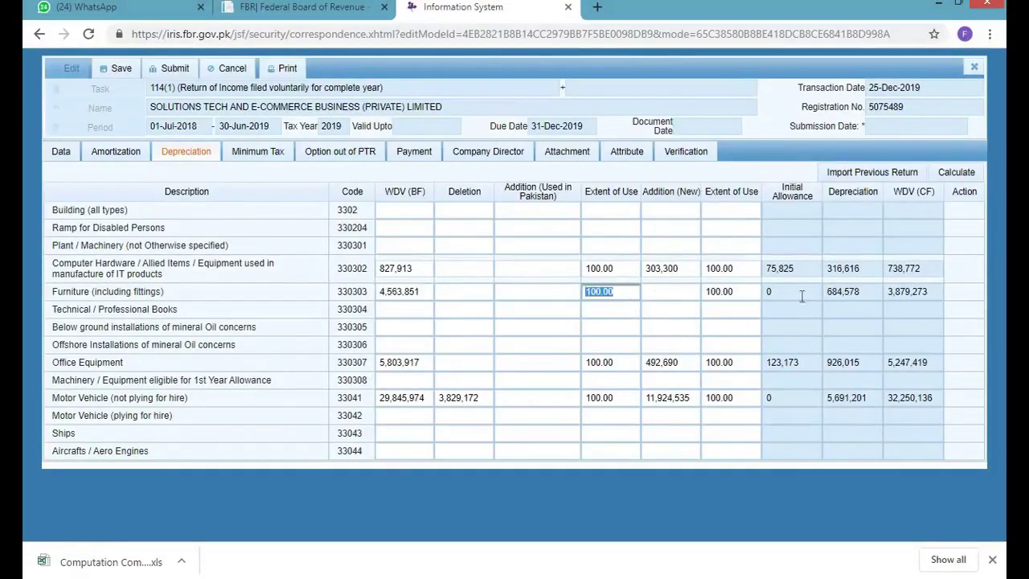
Step: Calculate the return's depreciation and compare Furniture WDV (CF), code 330303, with the closing WDV in N10 of the depreciation sheet
click(946, 177)
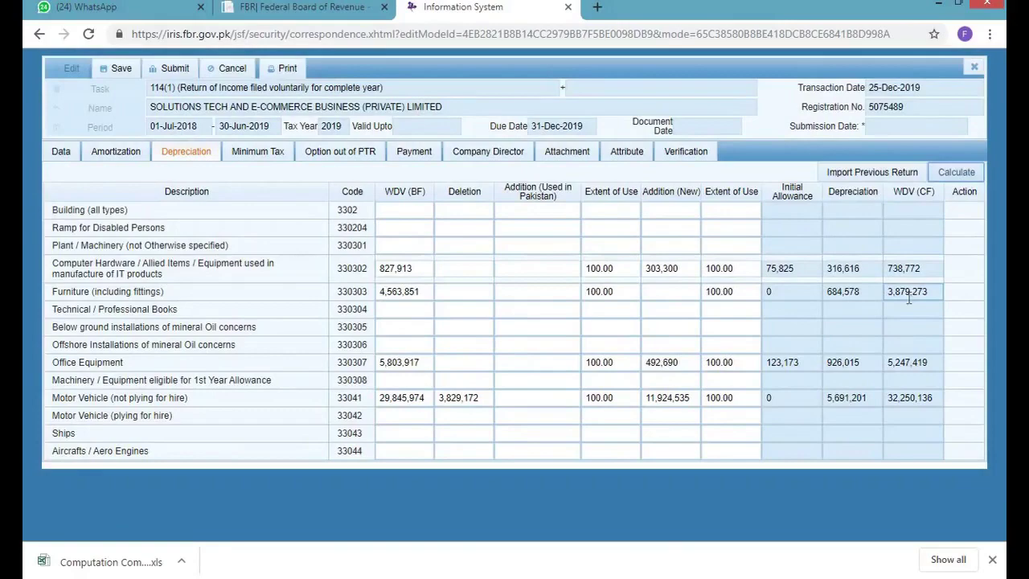
key(alt+Tab)
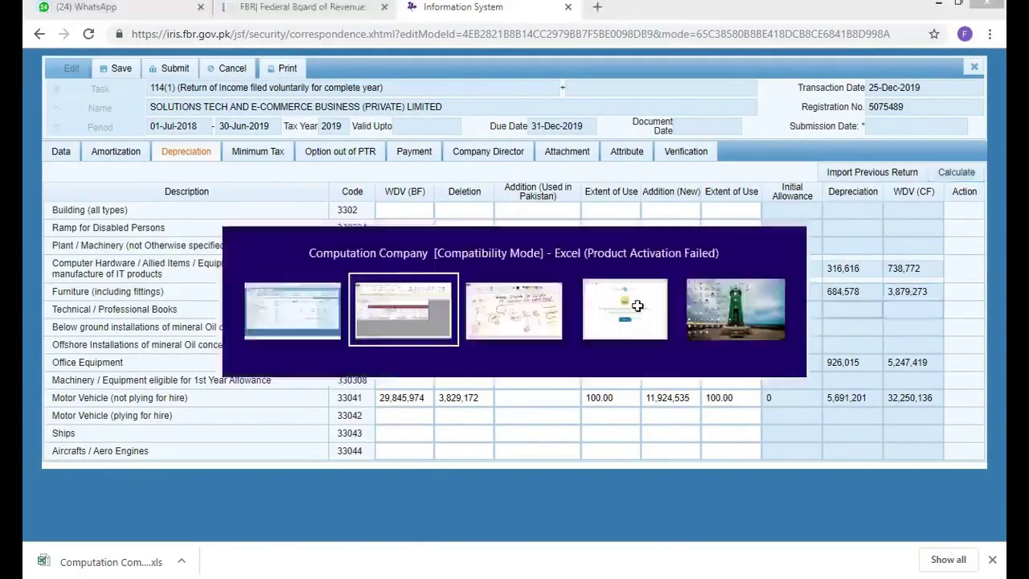
click(754, 275)
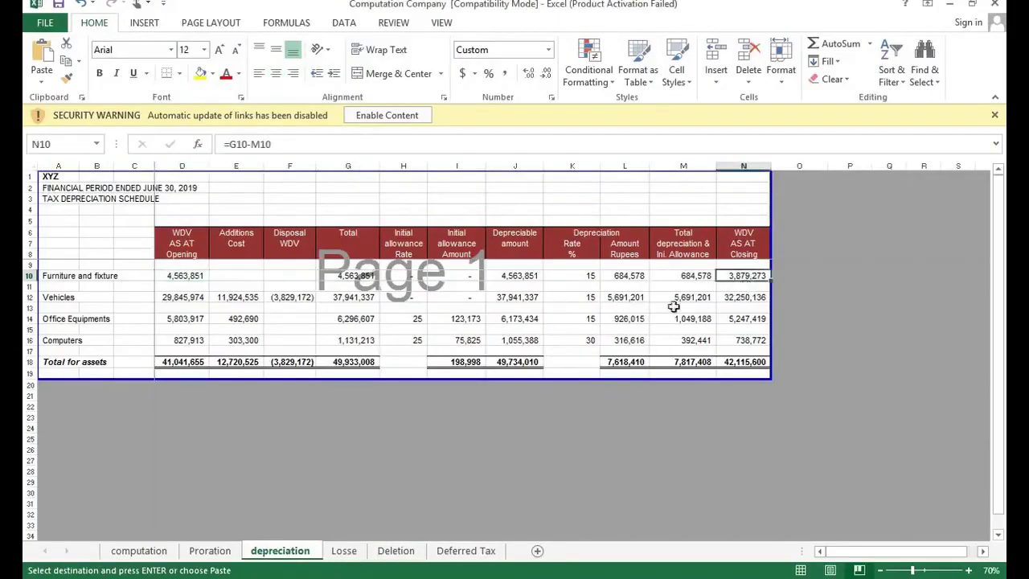
key(alt+Tab)
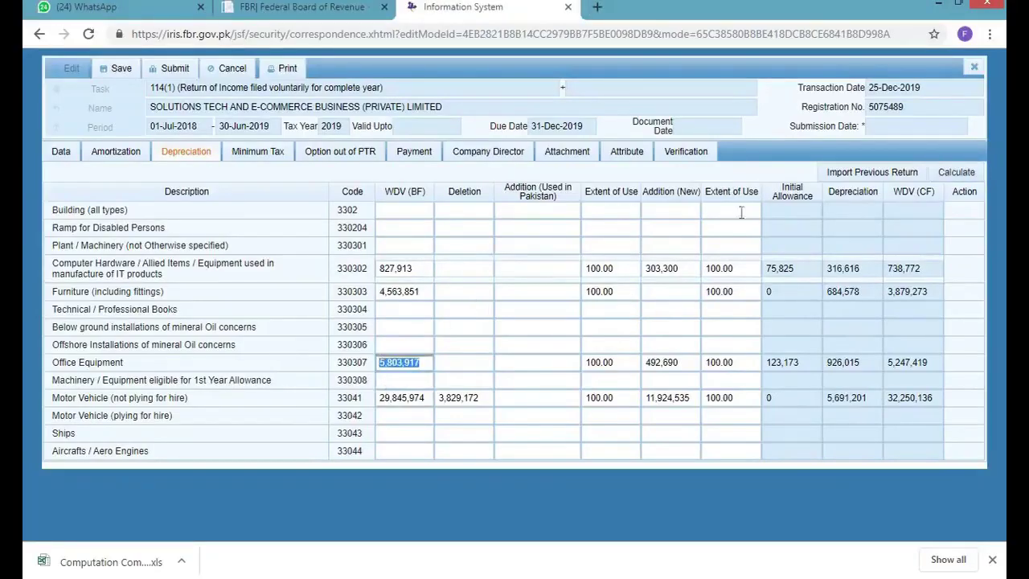
click(956, 172)
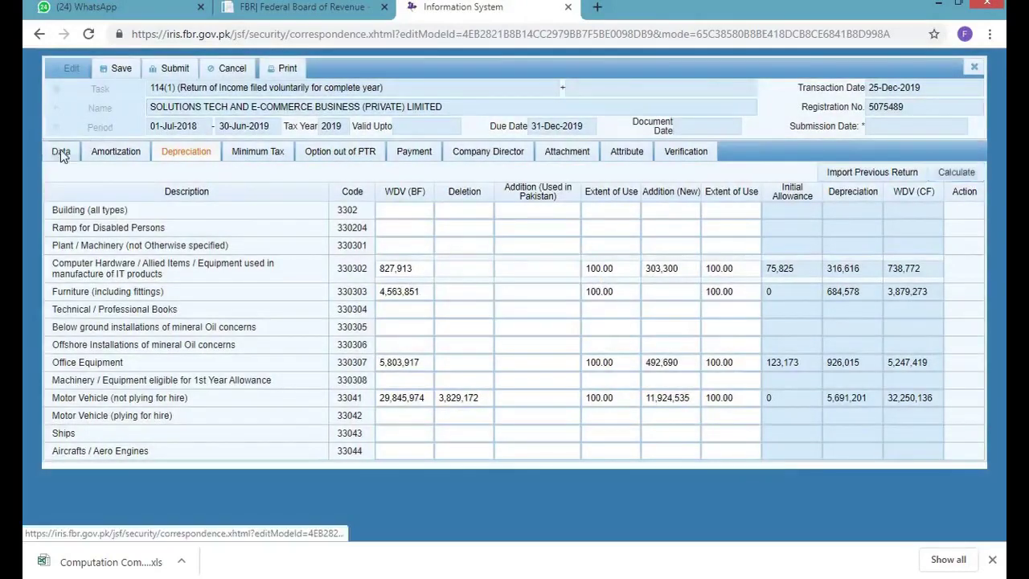
Step: Match the return's total Income / (Loss) from Business, code 3000, with Taxable income for the year in F63 of the computation sheet
click(61, 151)
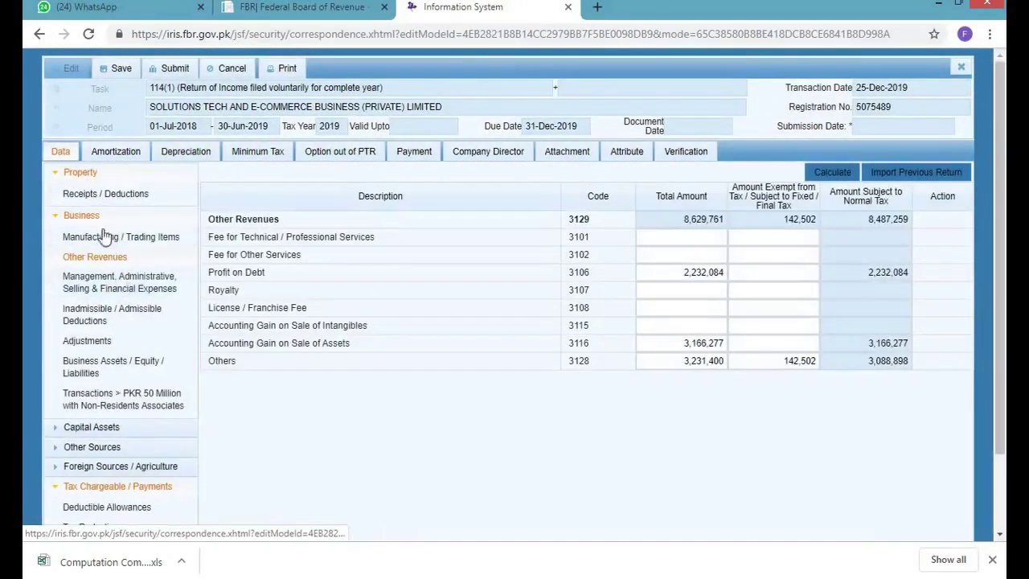
click(146, 245)
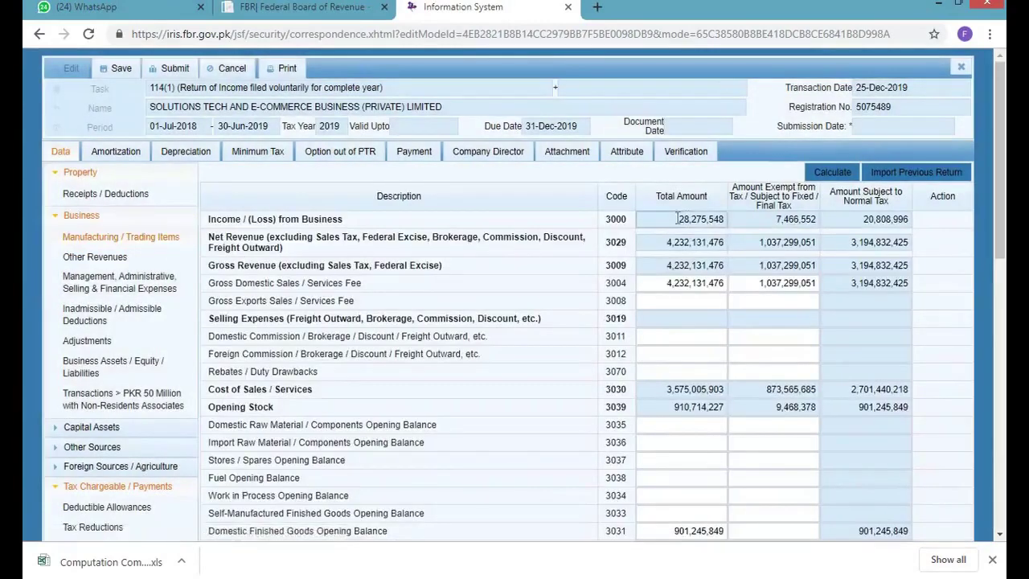
drag(679, 223, 704, 228)
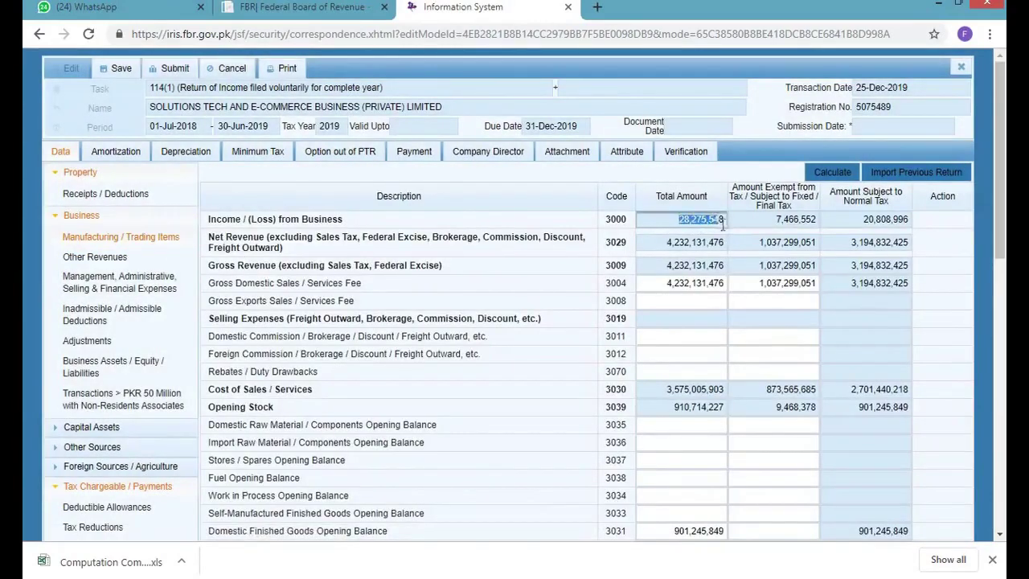
key(alt+Tab)
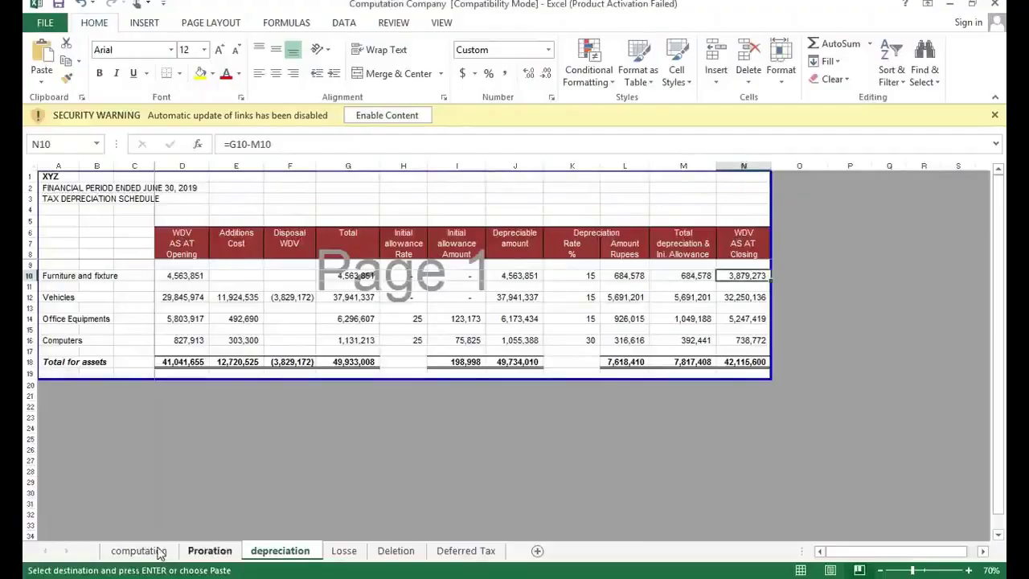
click(145, 550)
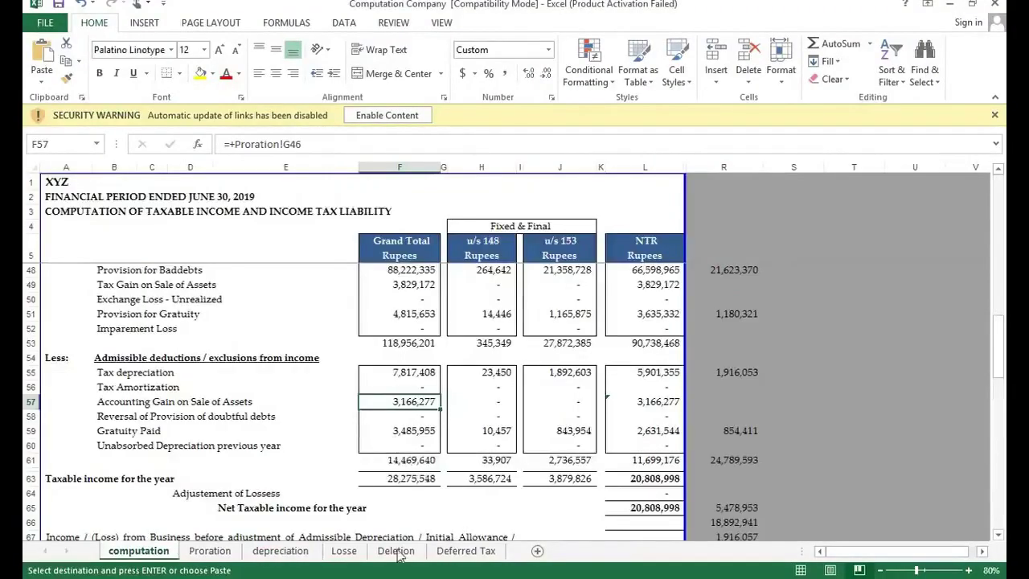
key(Down)
key(Down)
key(Down)
key(Down)
key(Down)
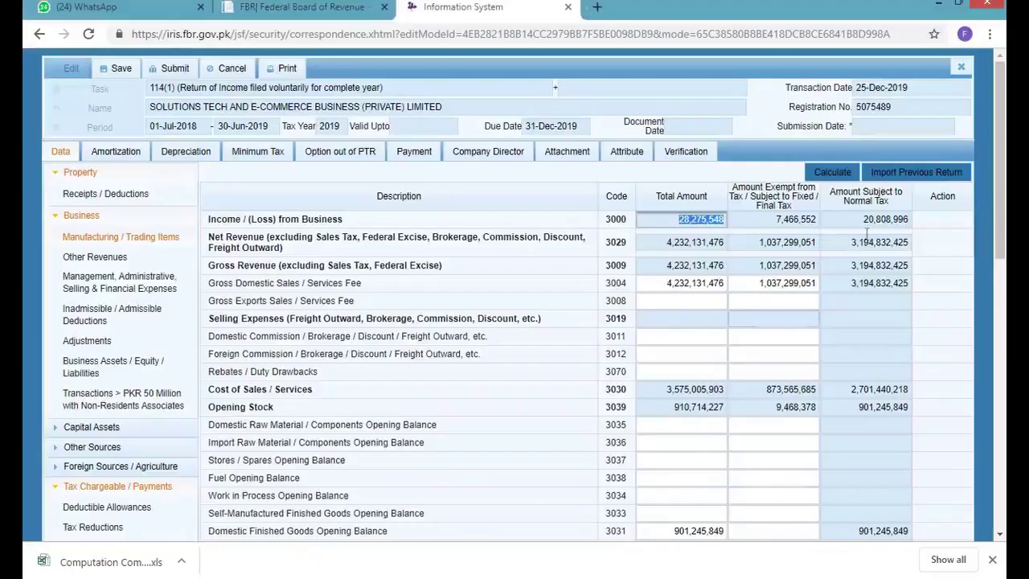
Step: Compare code 3000's Amount Subject to Normal Tax with Net Taxable income for the year in L65 of the computation sheet
key(alt+Tab)
key(alt+Tab)
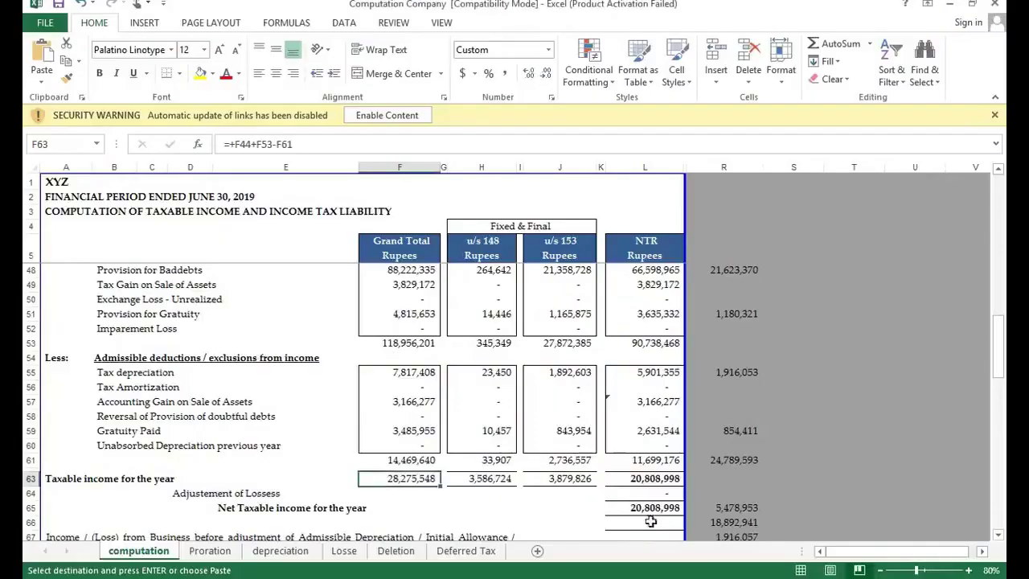
click(655, 509)
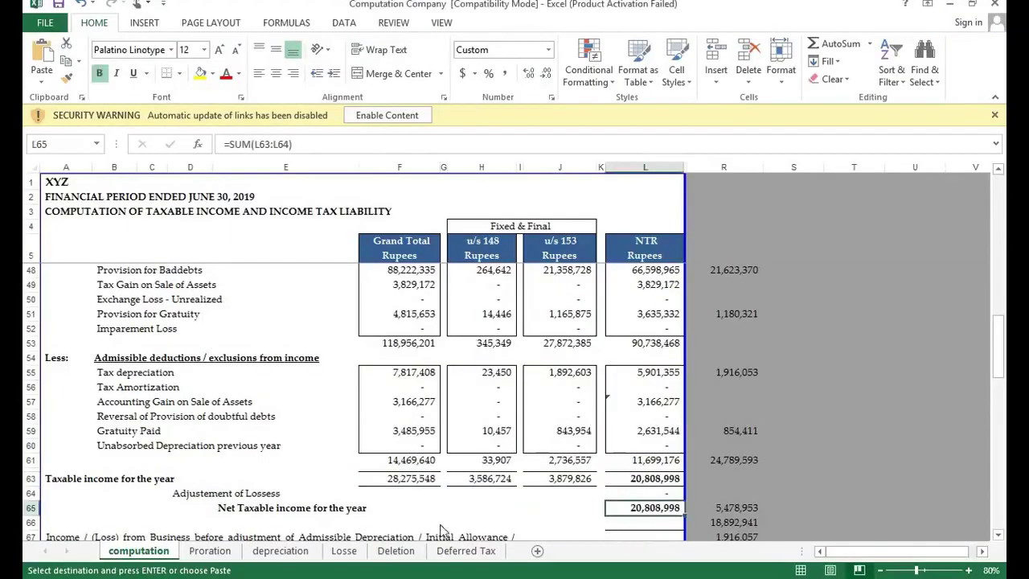
Step: Open the return's Final / Fixed / Minimum Tax section and check receipts and tax deducted for Payment for Goods u/s 153(1)(a) @4%, code 64060058
key(alt+Tab)
scroll(148, 438, down, 5)
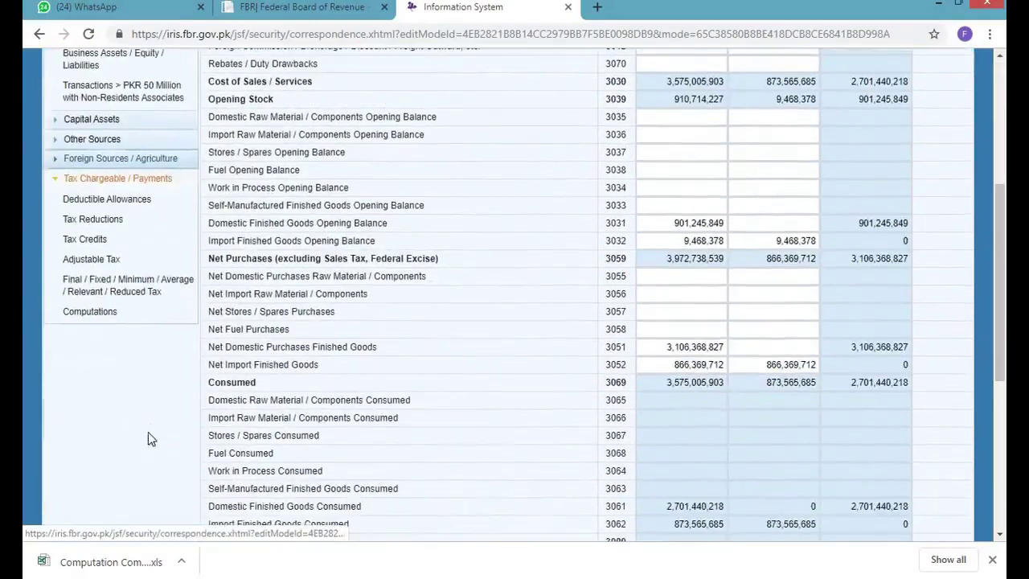
click(157, 292)
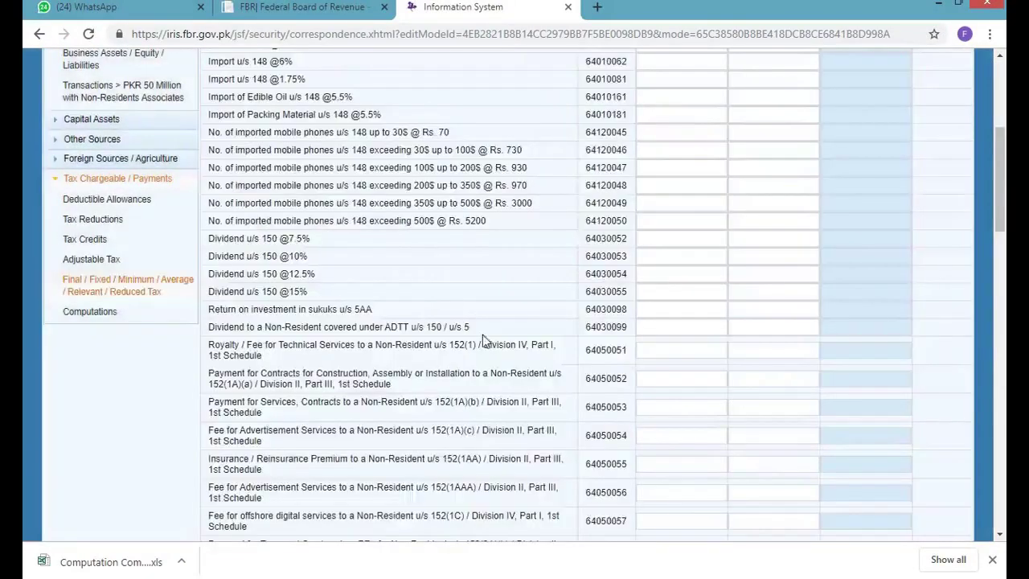
scroll(482, 334, down, 6)
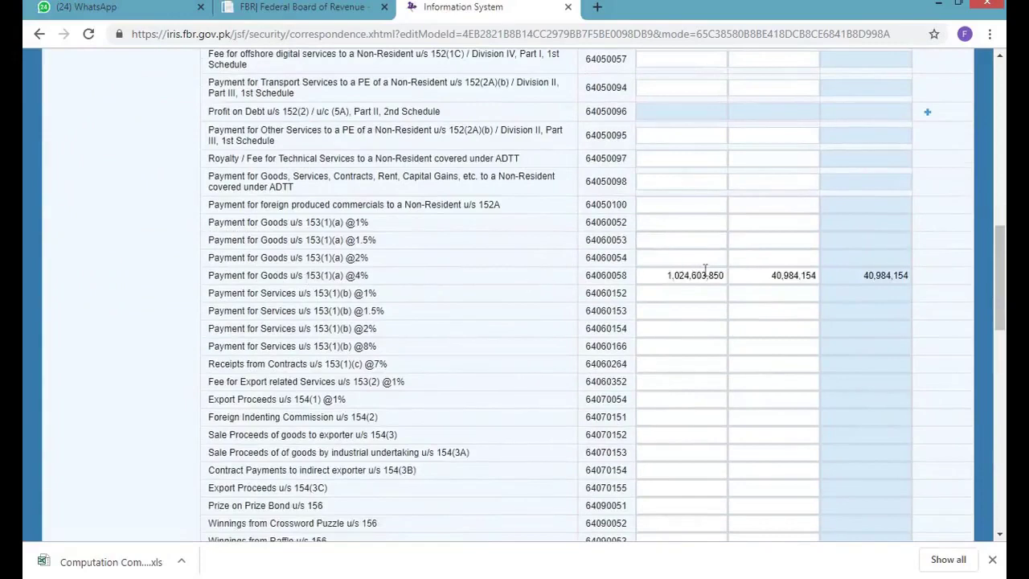
double_click(705, 274)
key(alt+Tab)
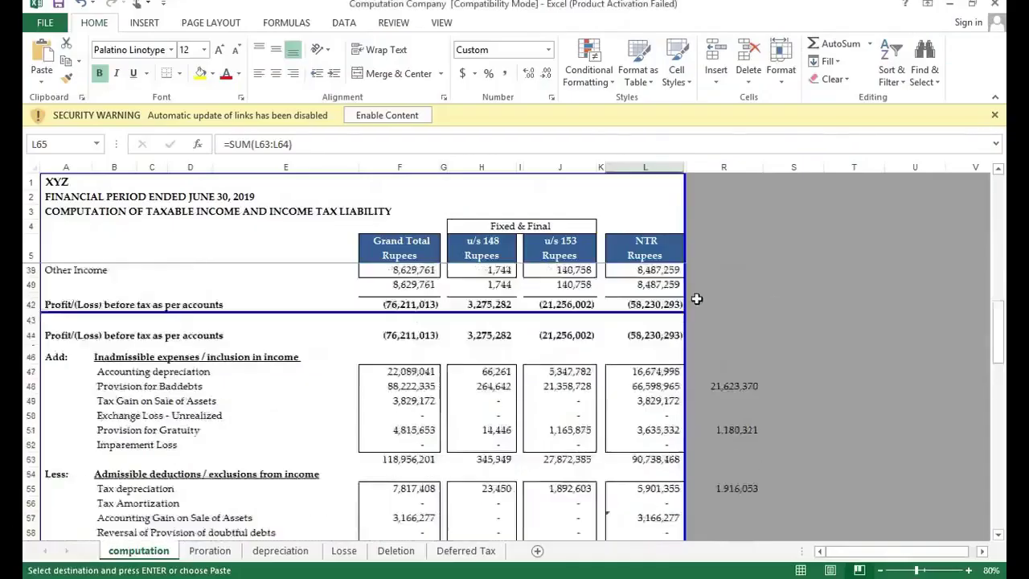
scroll(694, 298, up, 6)
key(alt+Tab)
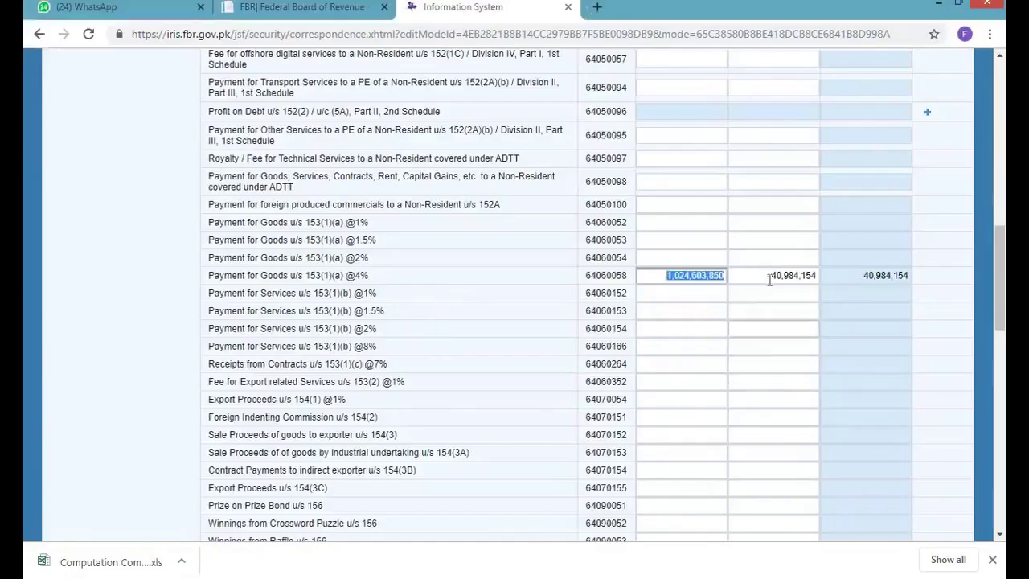
double_click(773, 275)
Step: Calculate the return's final and fixed tax figures and open the Computations section under Tax Chargeable / Payments
scroll(734, 337, up, 3)
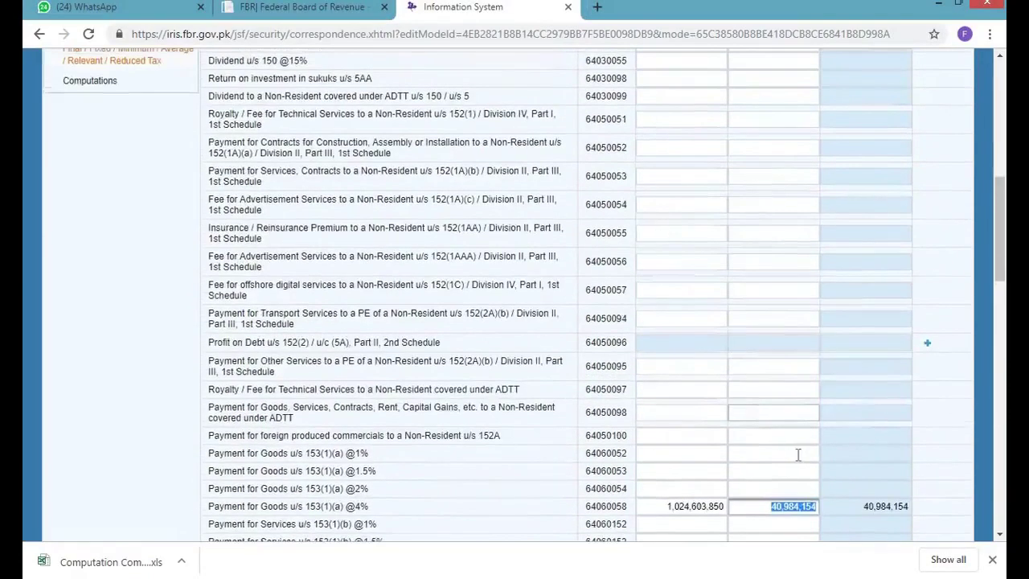
scroll(783, 386, up, 7)
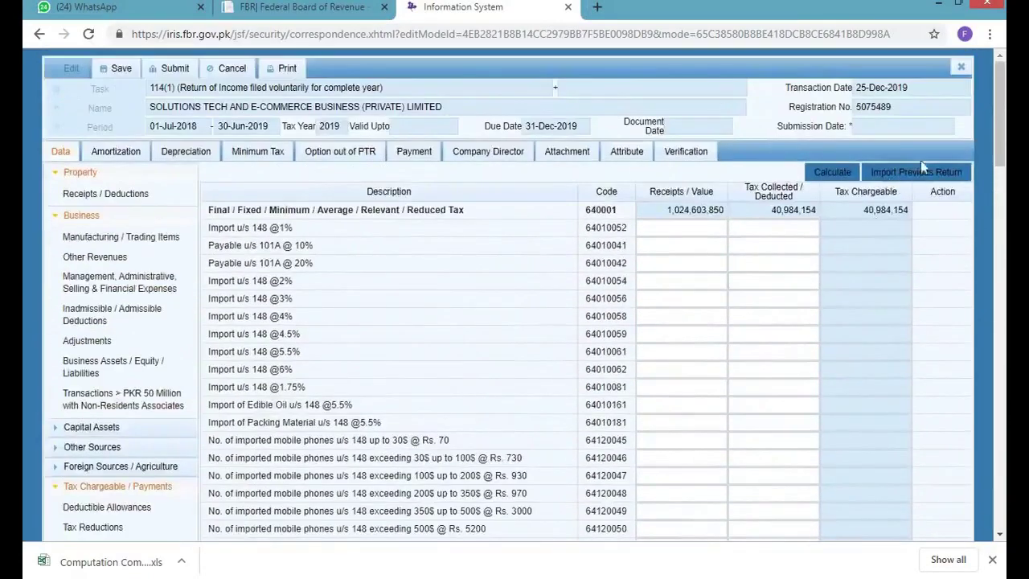
click(832, 172)
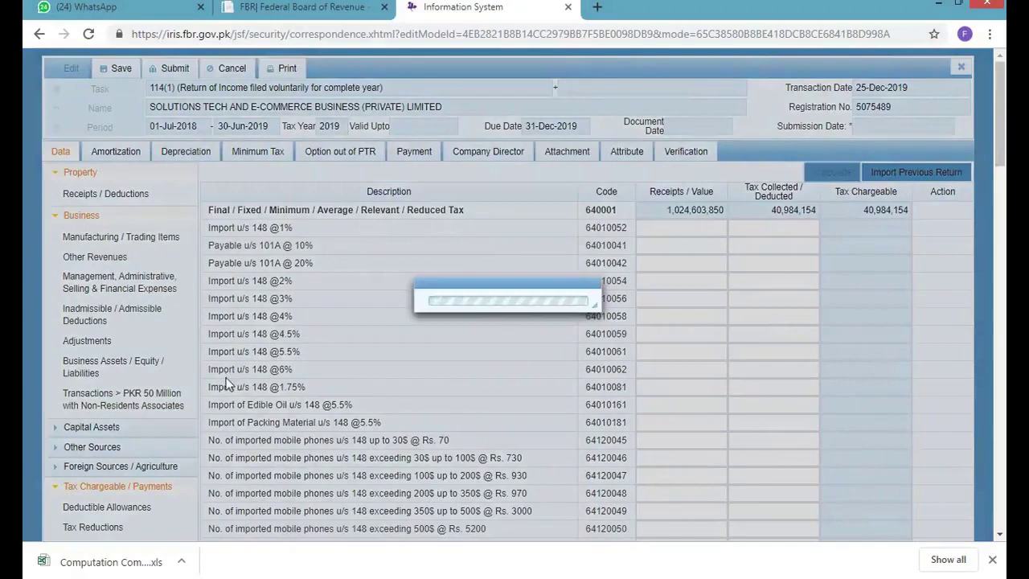
scroll(227, 385, down, 4)
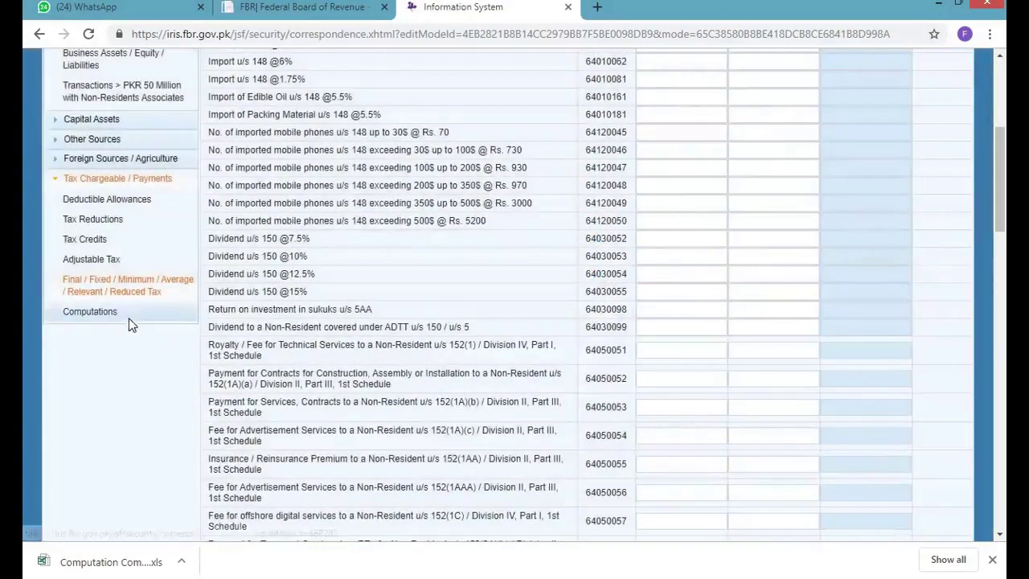
click(129, 319)
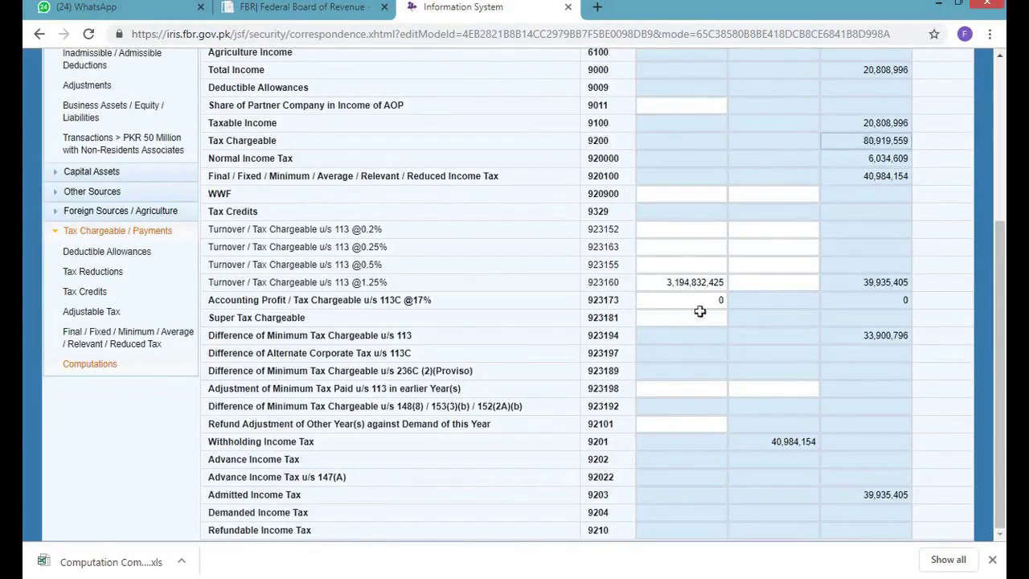
Step: Compare the return's Tax Chargeable, code 9200, with Net Tax Liability in L84 of the computation sheet
key(alt+Tab)
scroll(667, 388, down, 9)
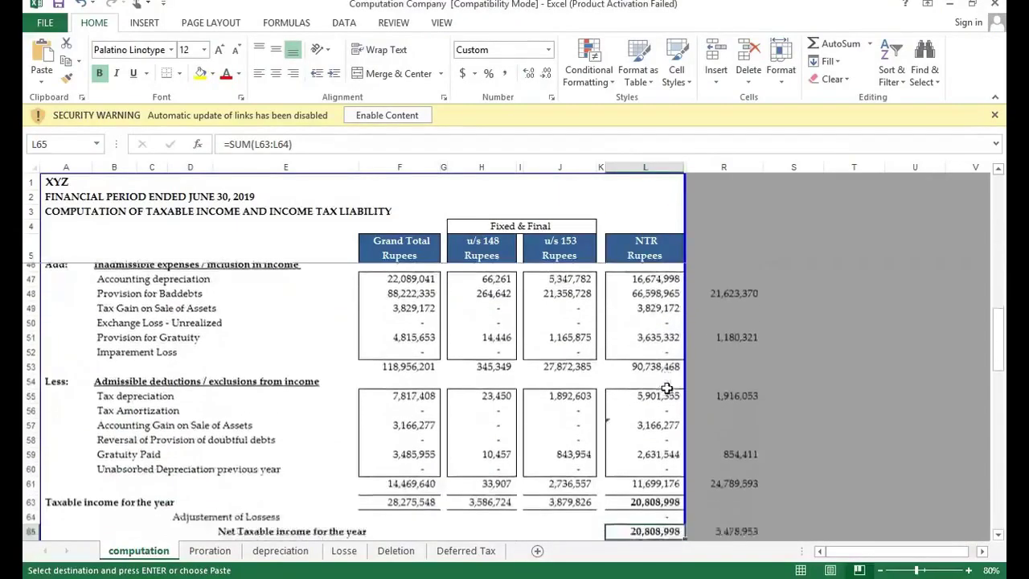
scroll(667, 388, down, 5)
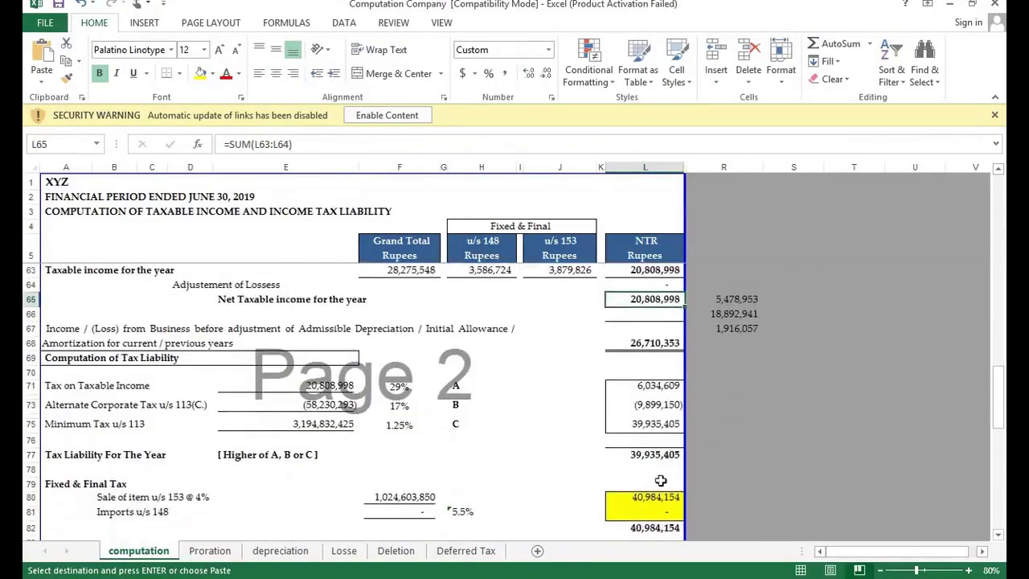
scroll(660, 480, down, 1)
click(655, 513)
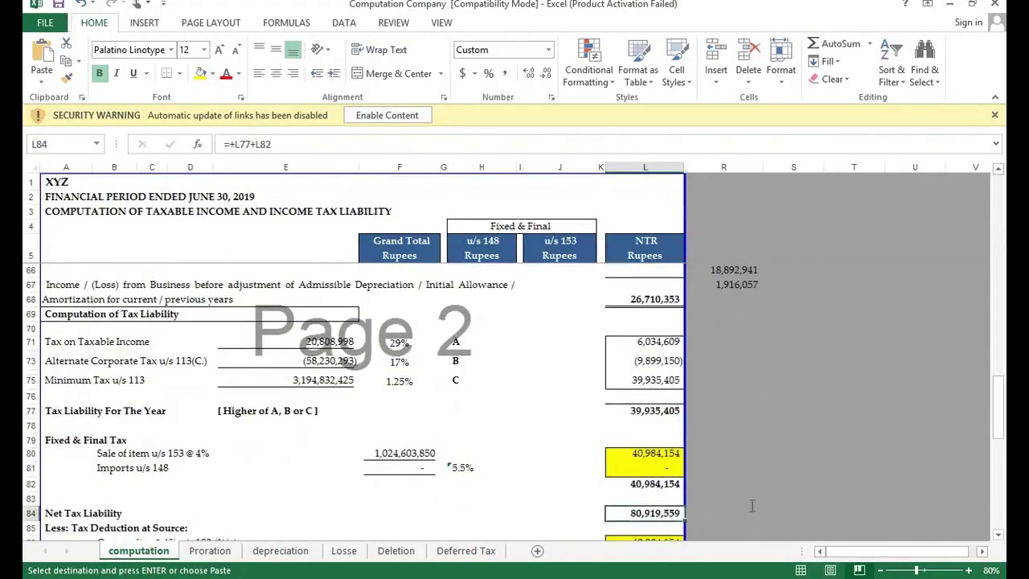
Step: Compare the return's Turnover / Tax Chargeable u/s 113 @1.25%, code 923160, with Minimum Tax u/s 113 in row 75 of the computation sheet
key(alt+Tab)
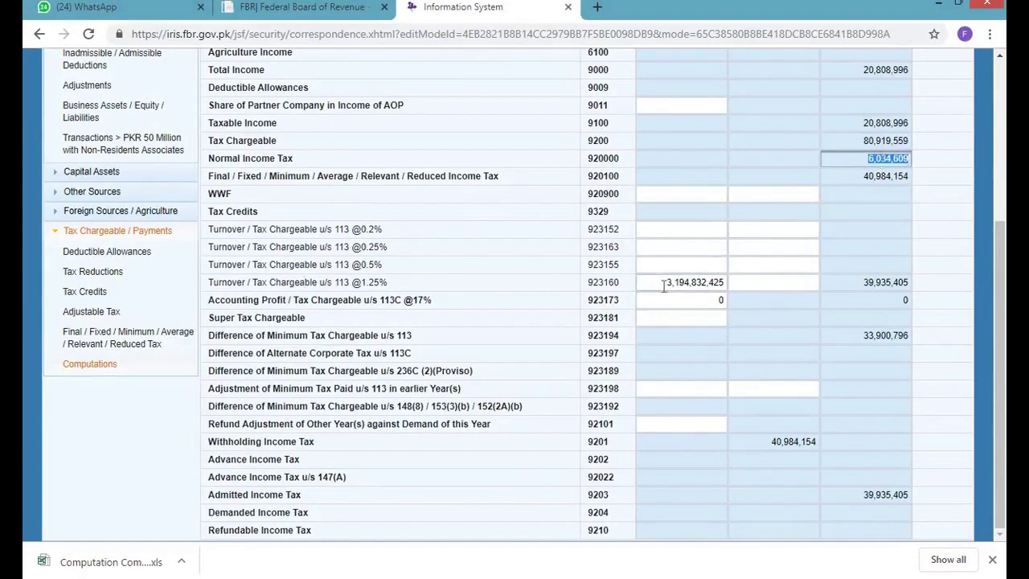
drag(664, 282, 723, 302)
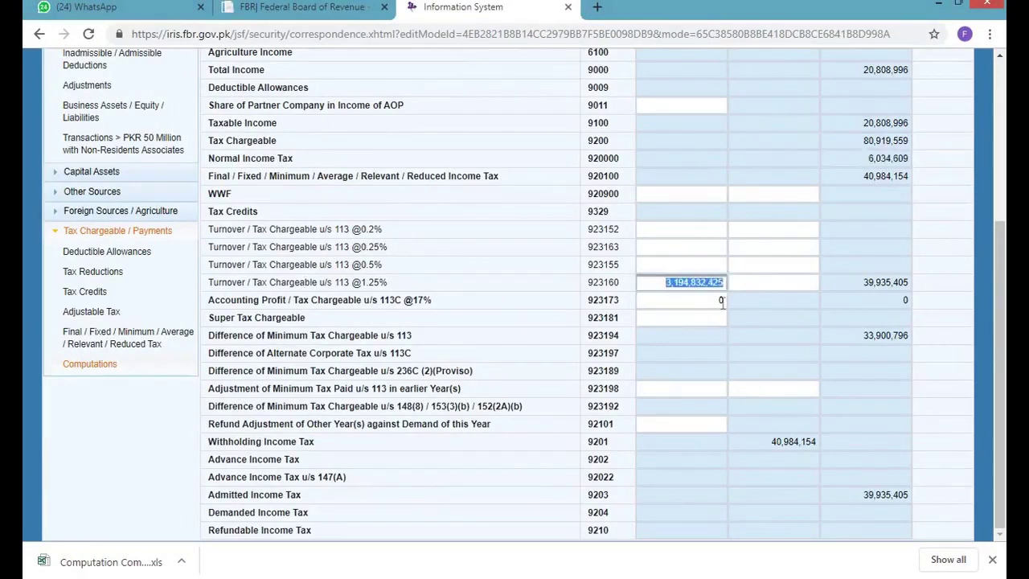
key(alt+Tab)
key(alt+Tab)
drag(865, 281, 895, 282)
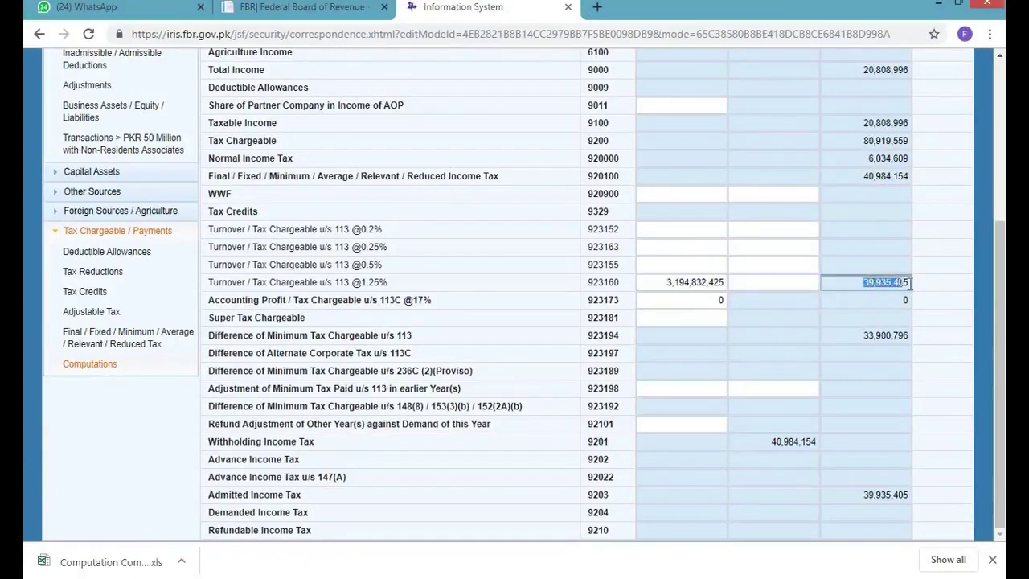
key(alt+Tab)
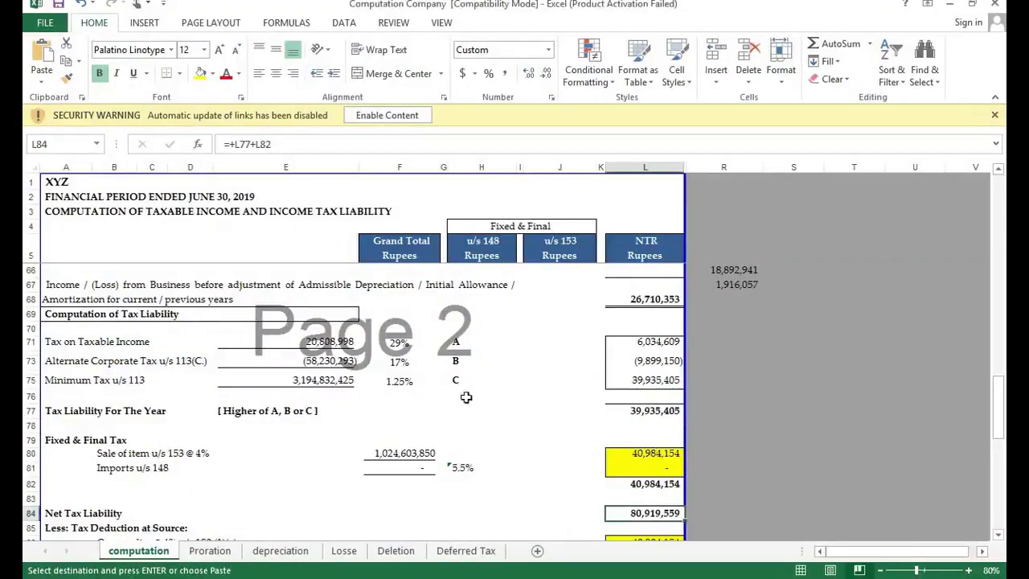
key(Up)
key(Up)
key(Up)
key(Up)
key(Up)
key(Up)
key(Up)
key(Up)
key(Up)
click(340, 381)
key(alt+Tab)
click(713, 300)
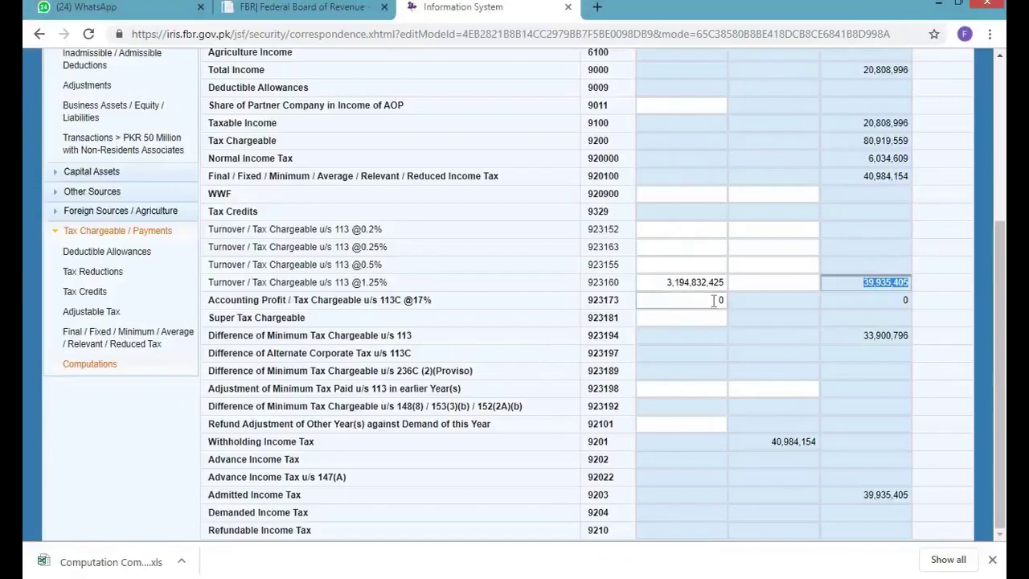
double_click(714, 300)
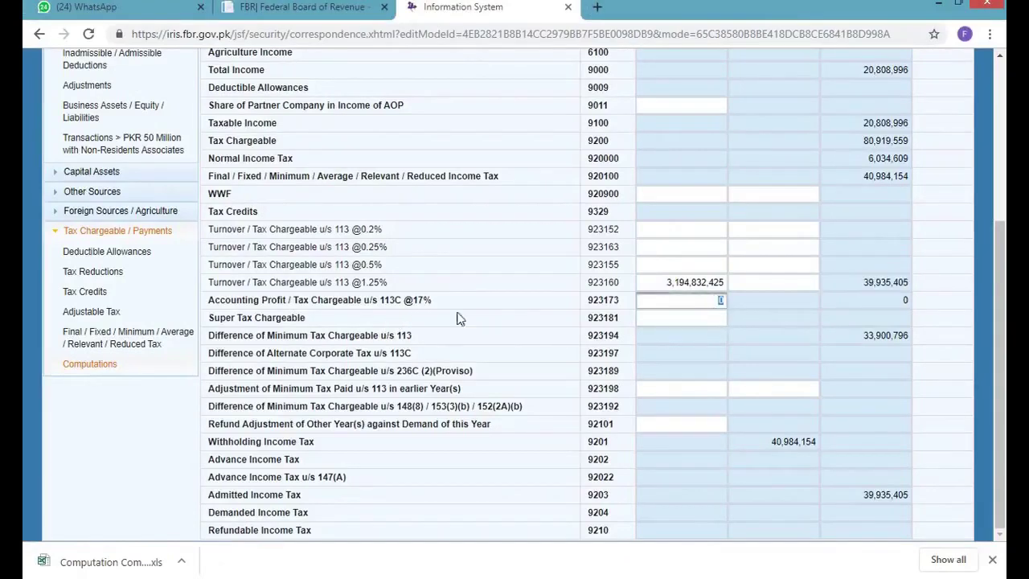
key(alt+Tab)
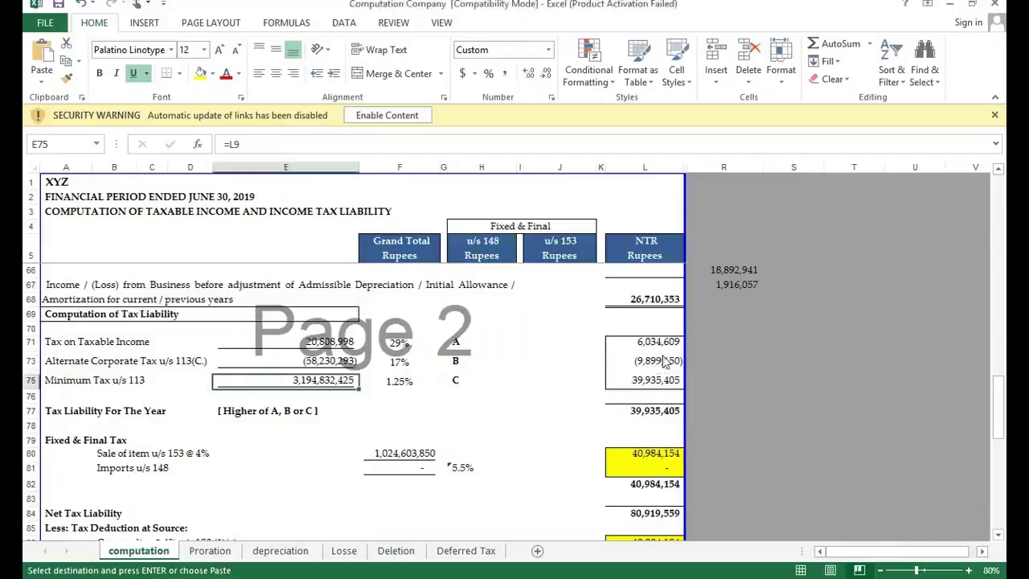
click(656, 361)
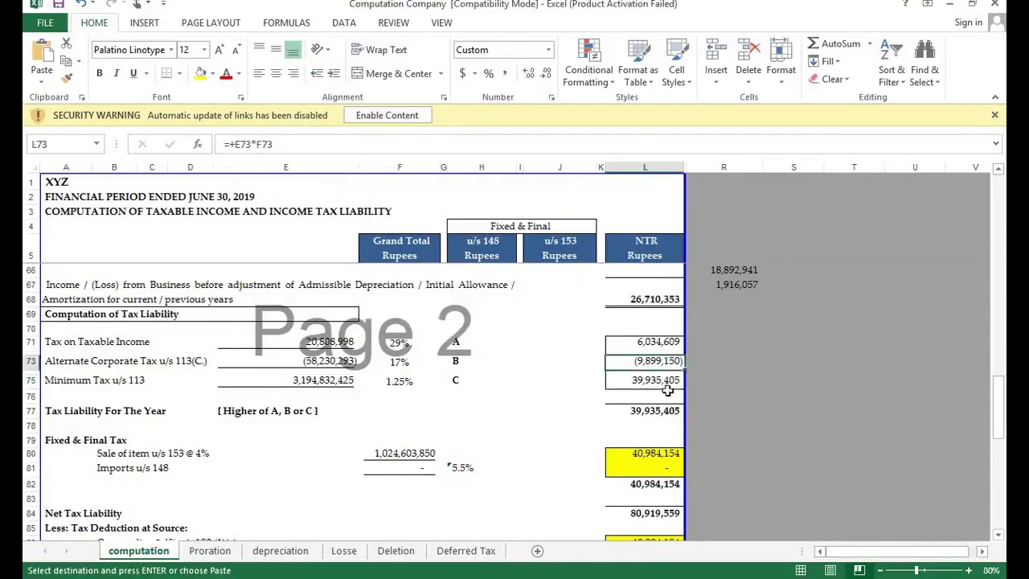
key(alt+Tab)
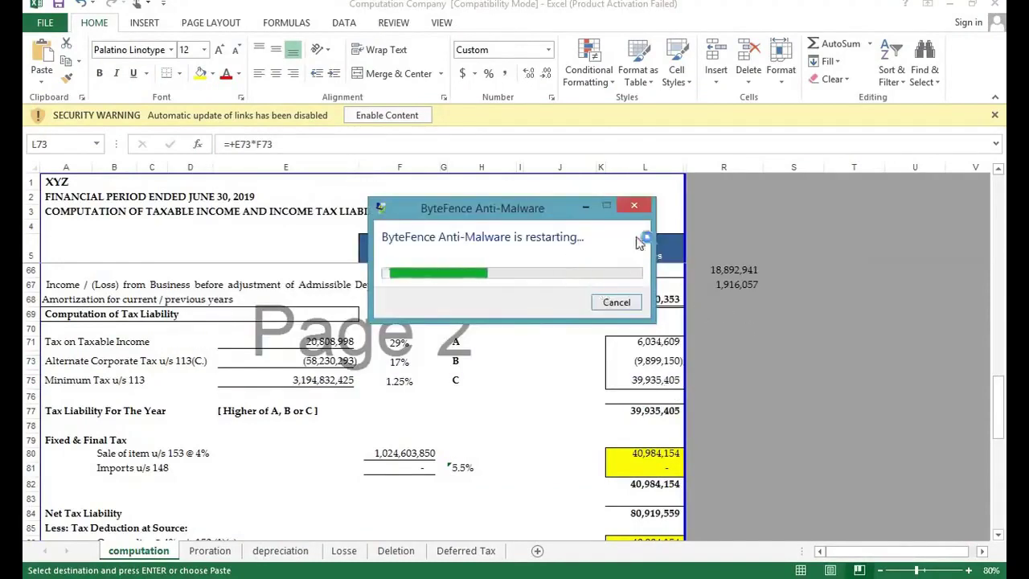
click(657, 398)
key(Escape)
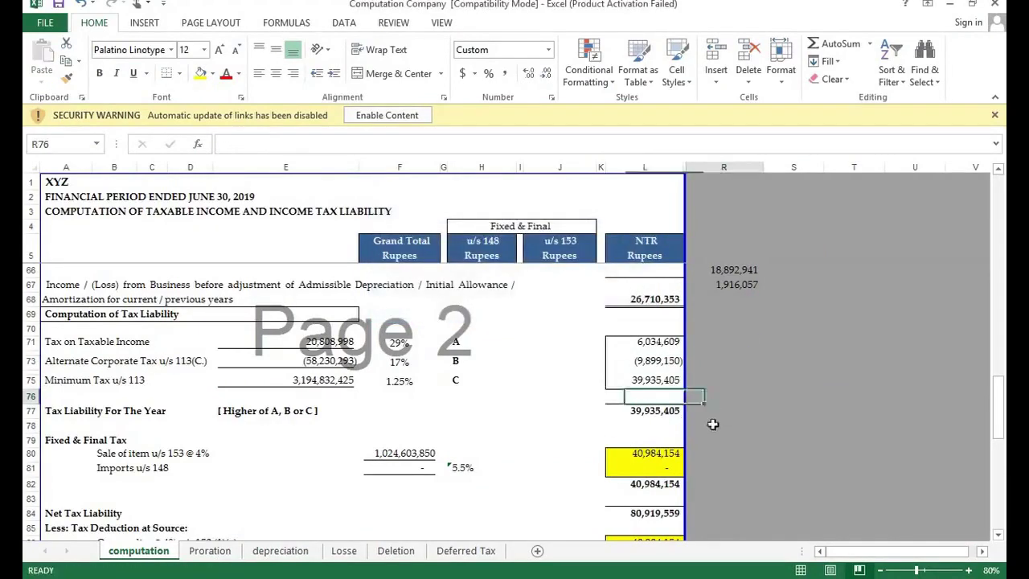
Step: Open the return's Adjustable Tax section and review the supplies and bank profit tax deductions in L86 and L88 of the computation sheet
click(659, 438)
scroll(664, 483, down, 2)
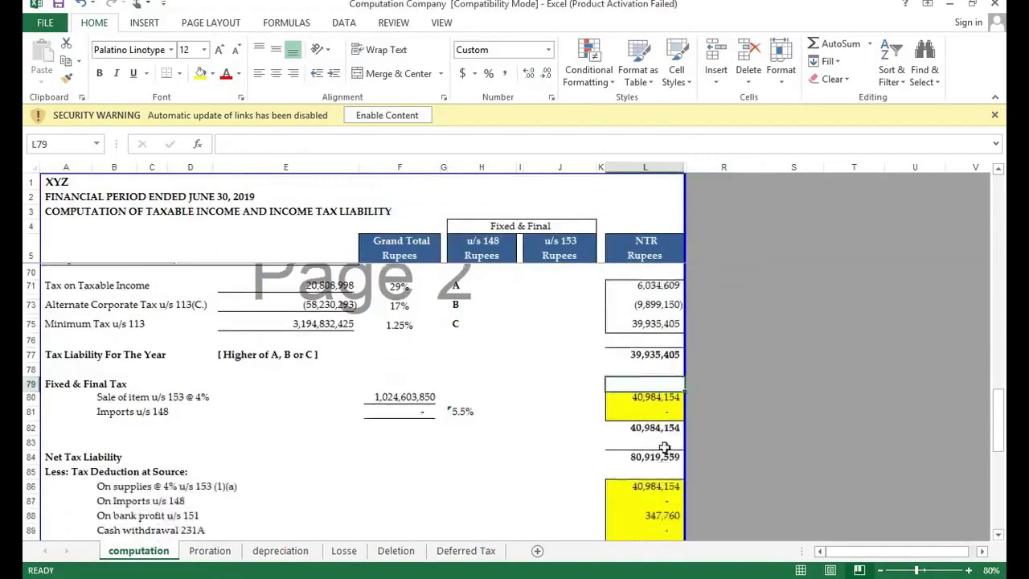
click(664, 425)
key(alt+Tab)
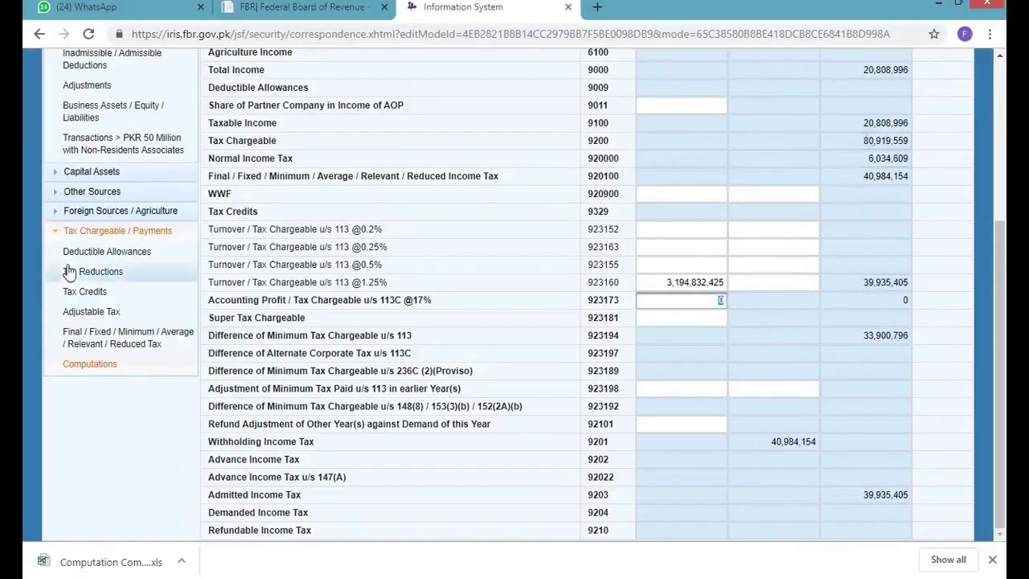
click(103, 312)
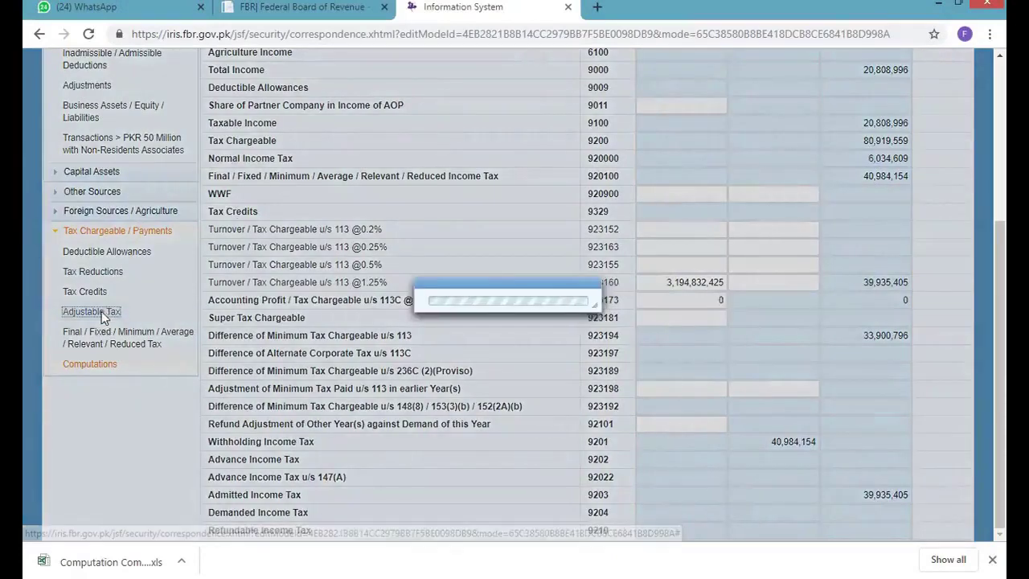
key(alt+Tab)
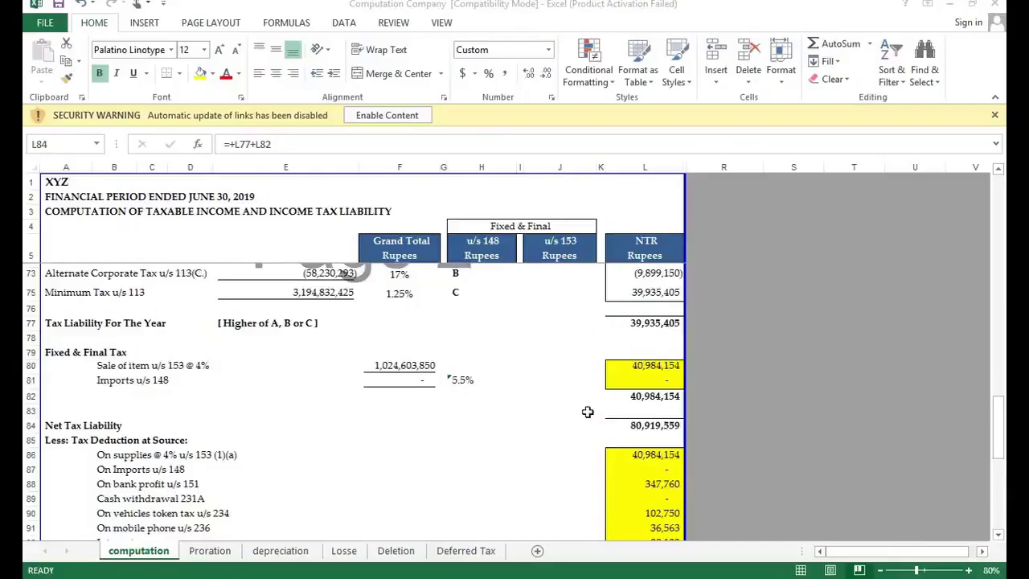
scroll(643, 418, down, 1)
click(643, 430)
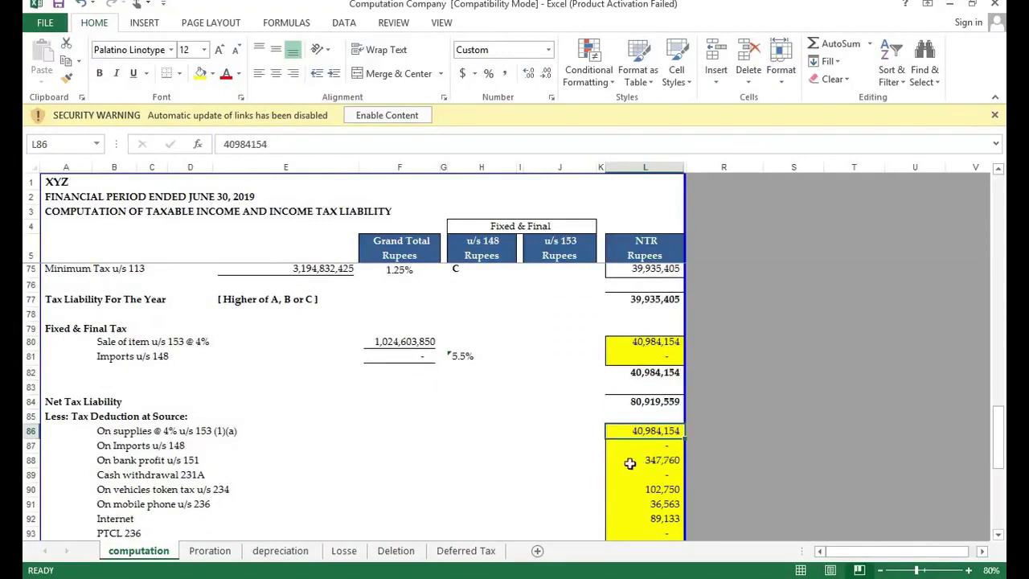
click(647, 461)
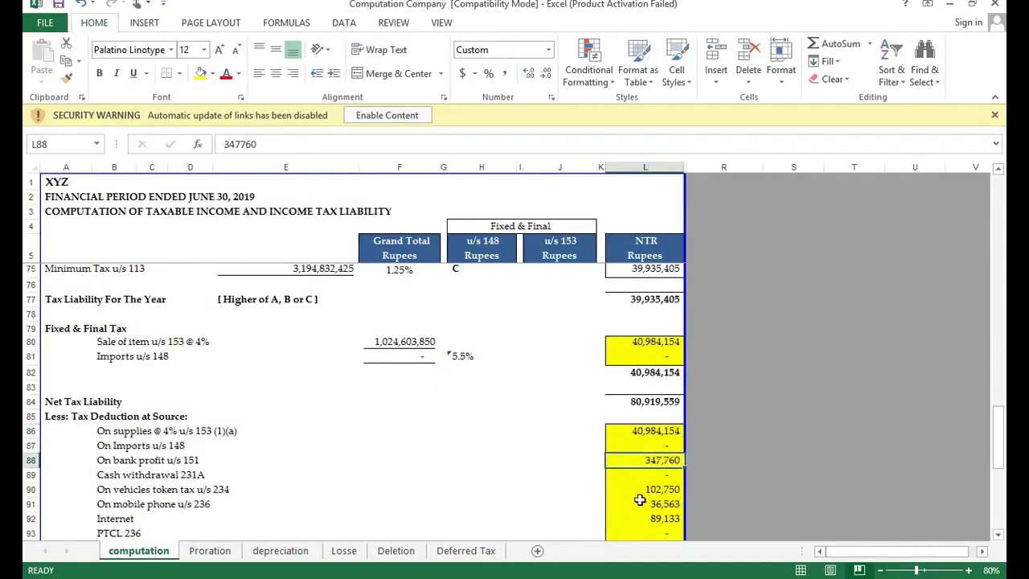
key(alt+Tab)
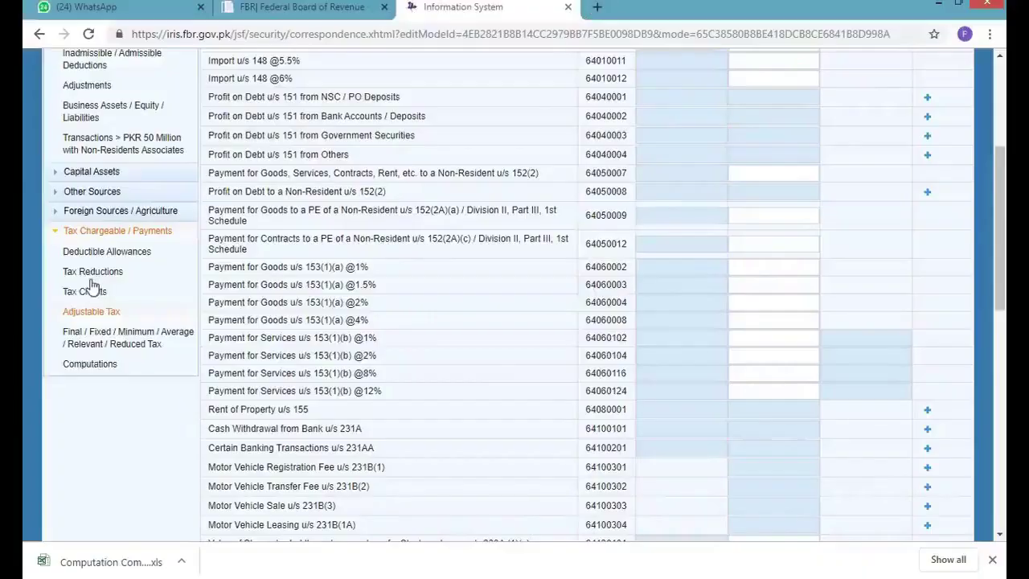
Step: Reopen the return's Computations section and check Admitted Income Tax, Withholding Income Tax and Advance Income Tax, codes 9203, 9201 and 9202
click(109, 365)
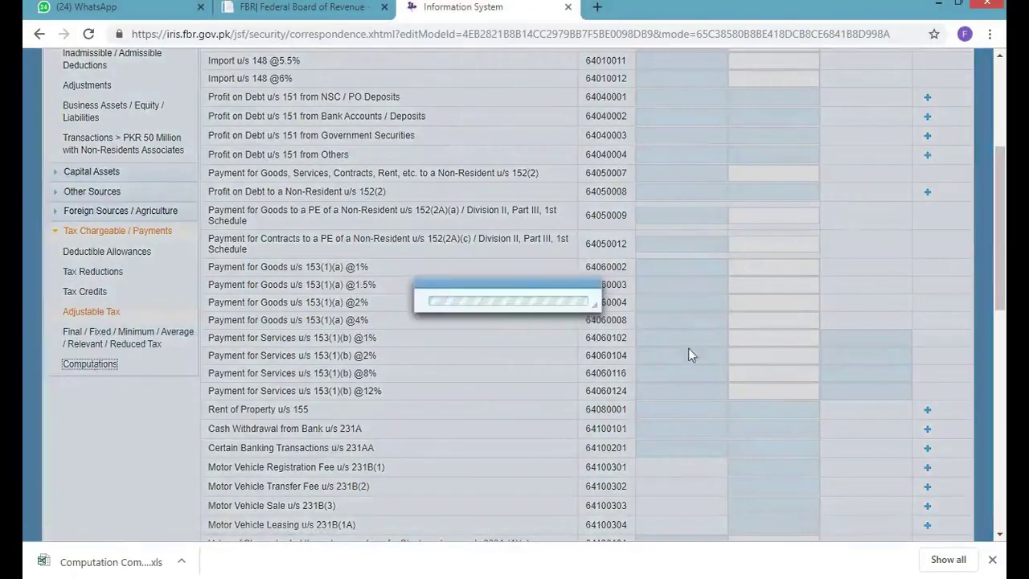
scroll(689, 354, down, 3)
click(876, 499)
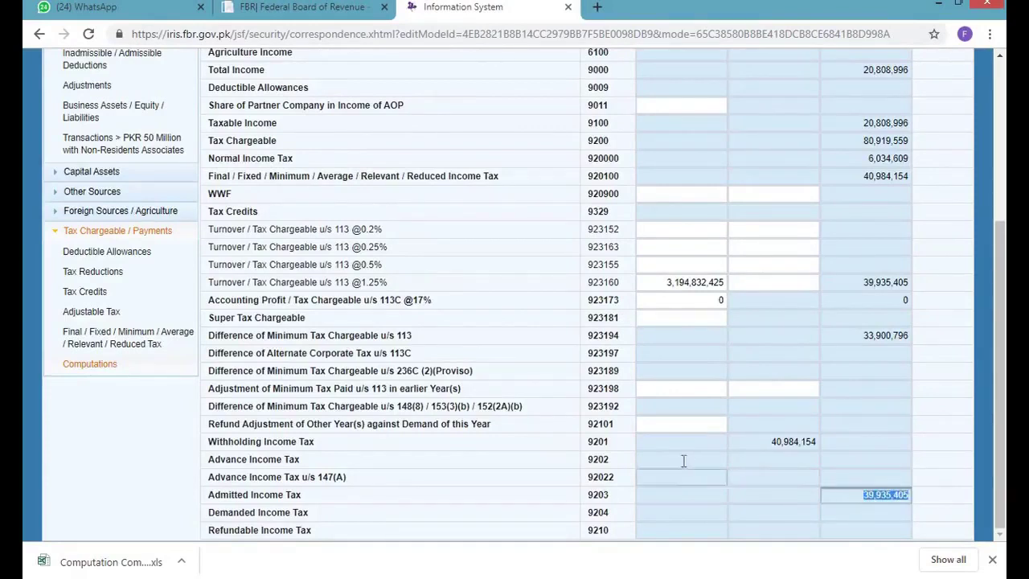
click(789, 449)
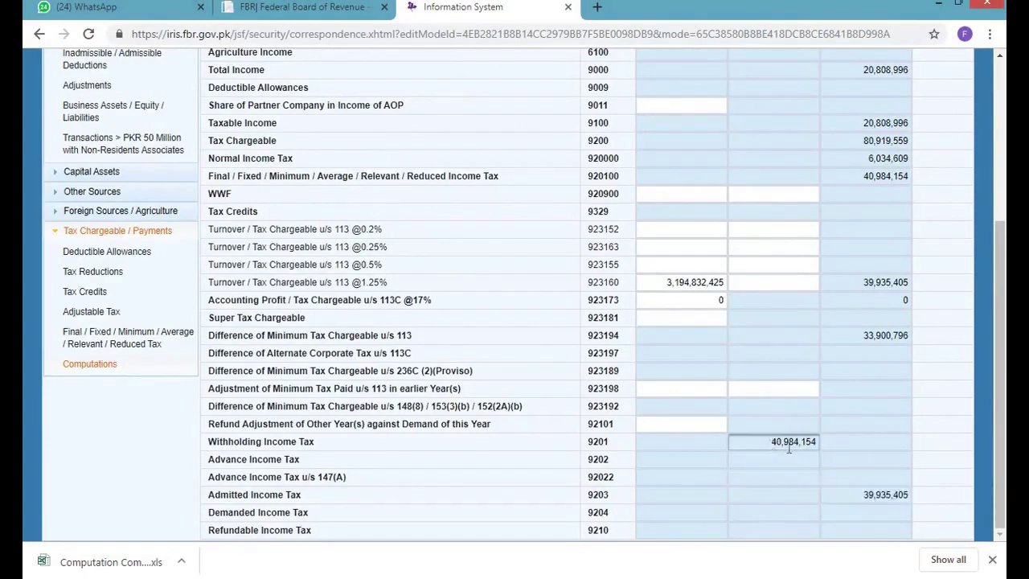
click(774, 459)
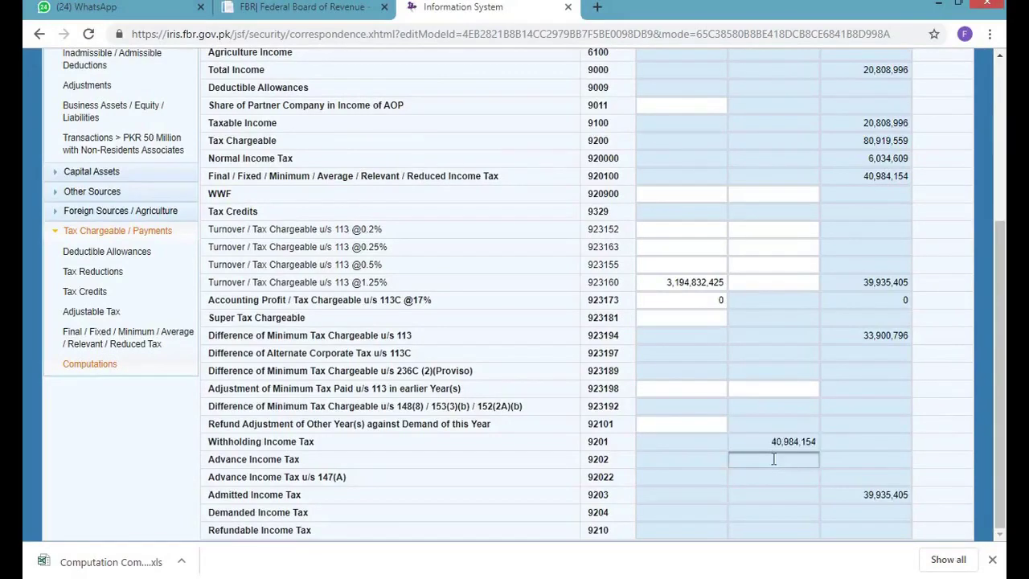
Step: Search for tax payments in the return's Payment section, close the search and go back to the return data
scroll(771, 457, up, 5)
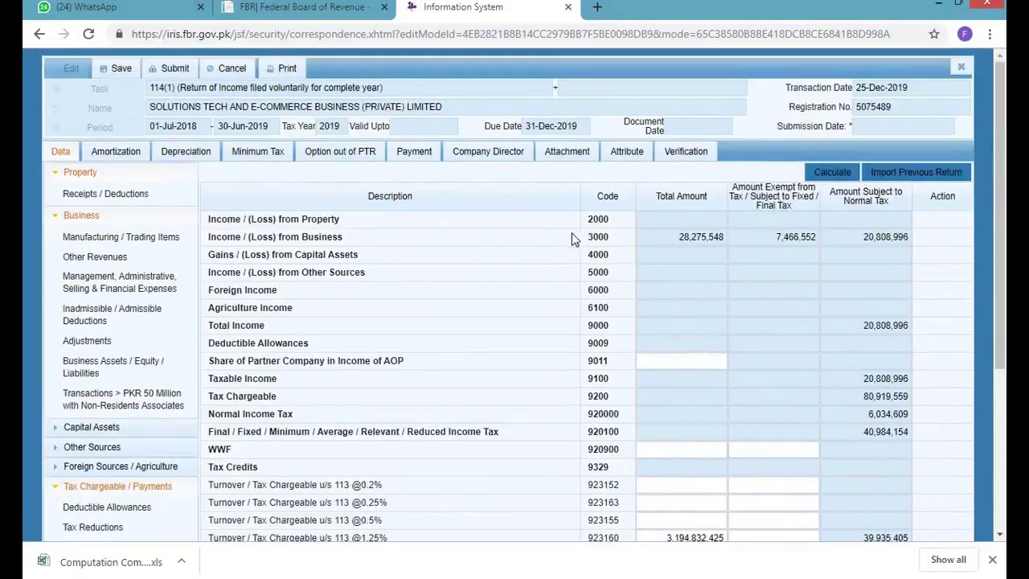
click(419, 160)
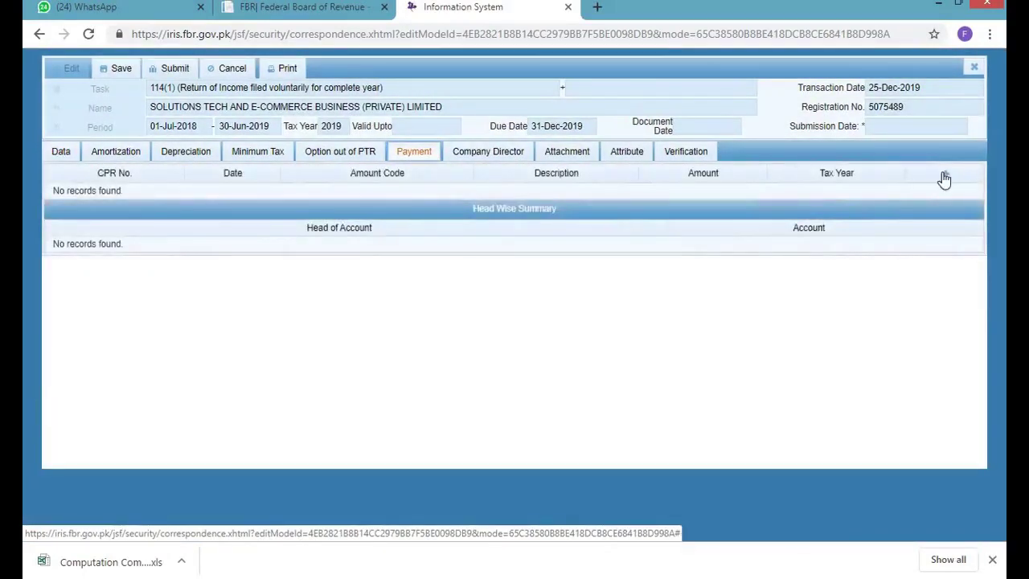
click(942, 176)
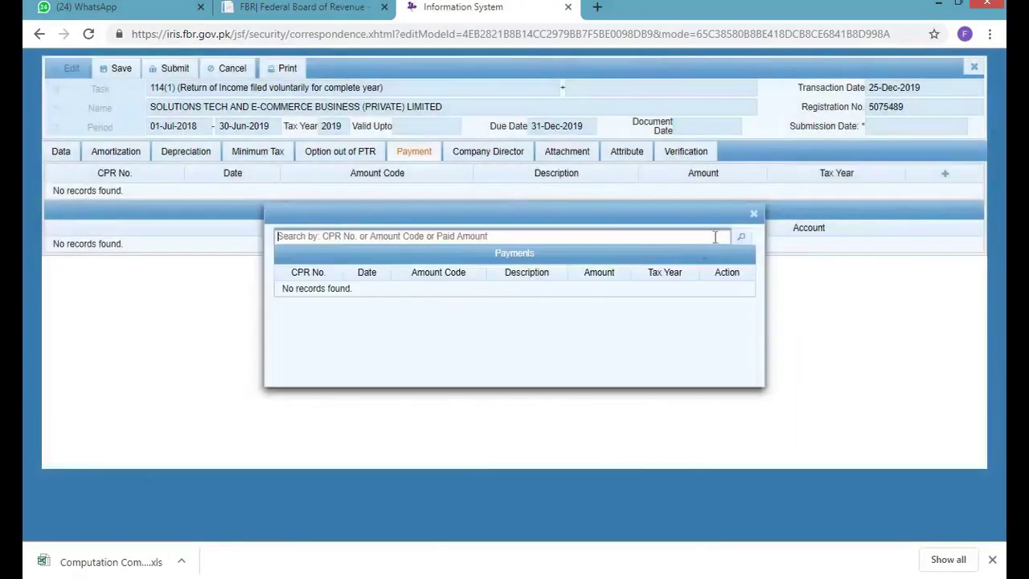
click(741, 238)
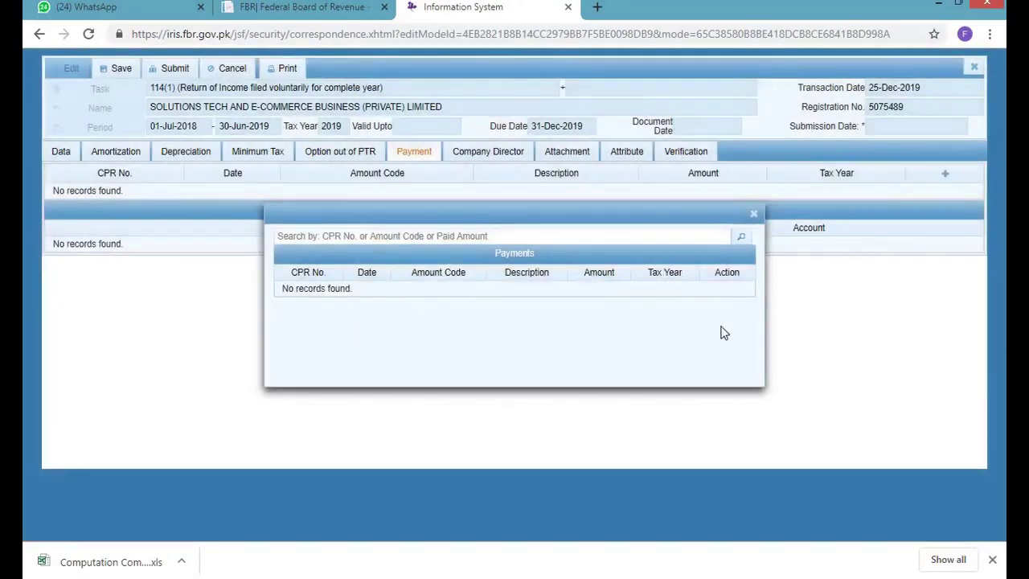
click(753, 213)
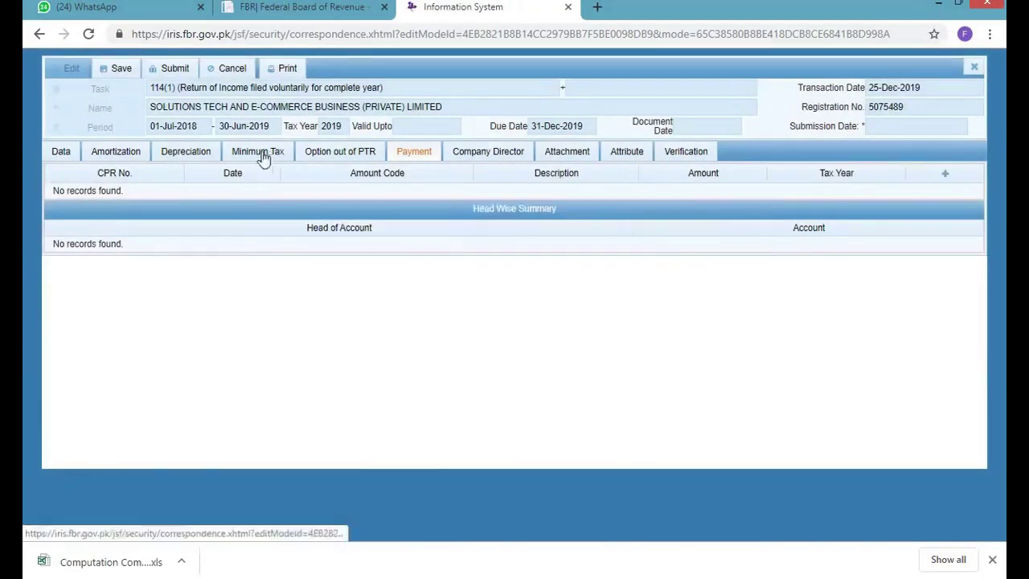
click(69, 154)
Step: Examine the tax deductions at source down to Advance tax u/s 147 in L96 of the computation sheet
key(alt+Tab)
scroll(563, 384, down, 4)
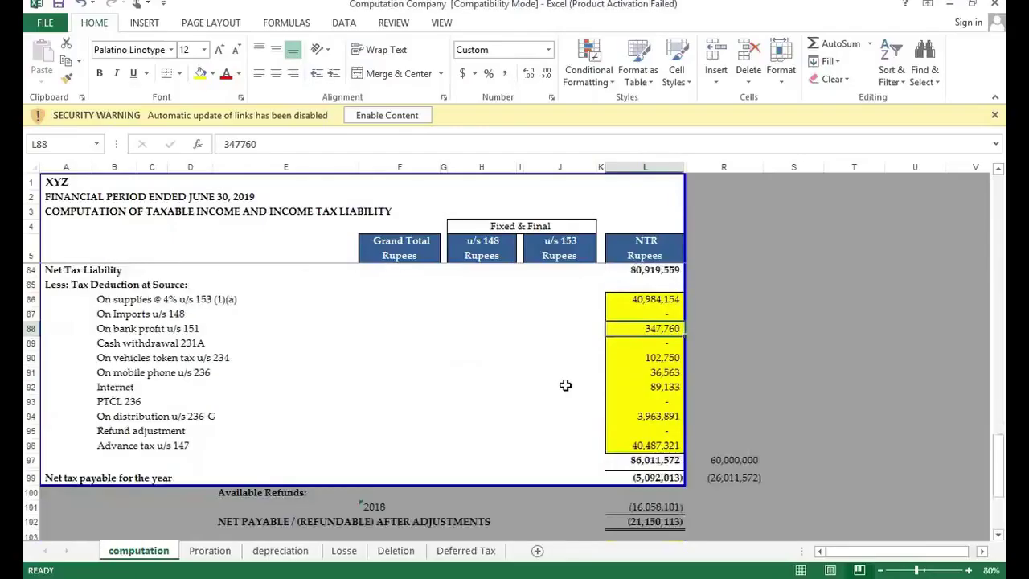
key(Down)
key(Down)
key(Down)
key(Down)
key(Down)
key(Down)
key(Down)
key(Down)
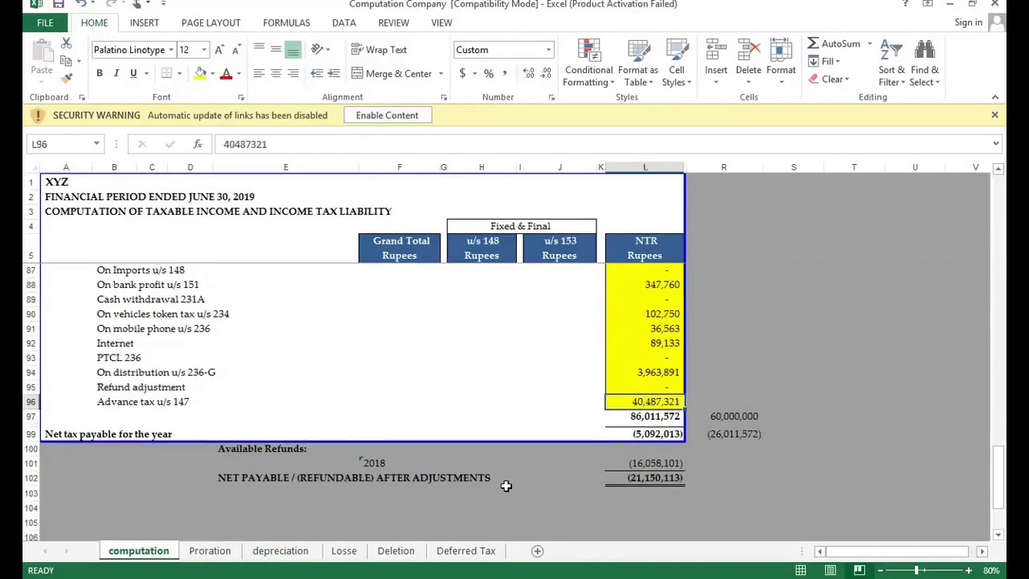
Step: Check Admitted Income Tax, code 9203, against the Advance Income Tax line, code 9202, in the return's computations
key(alt+Tab)
scroll(808, 523, down, 8)
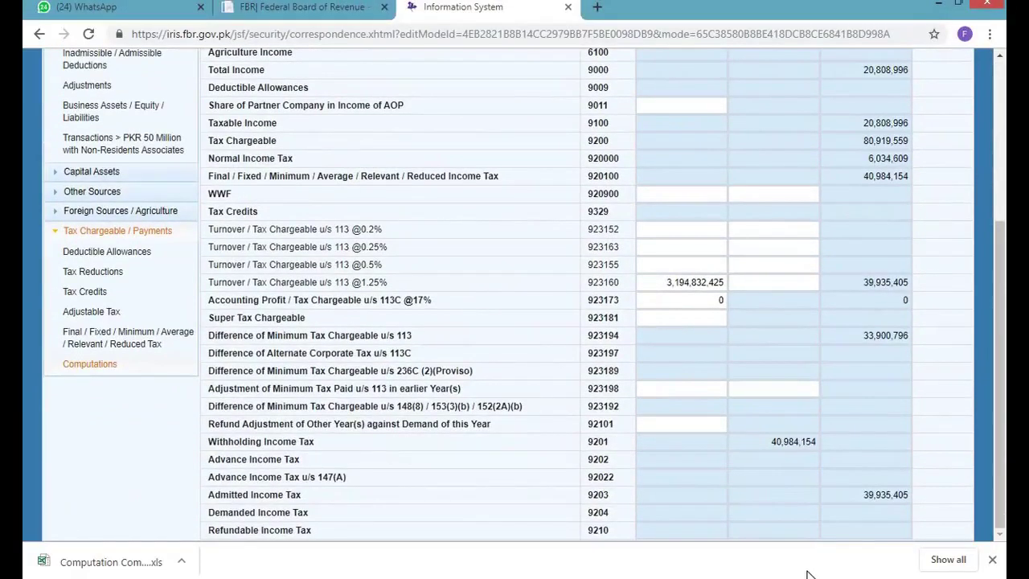
double_click(870, 494)
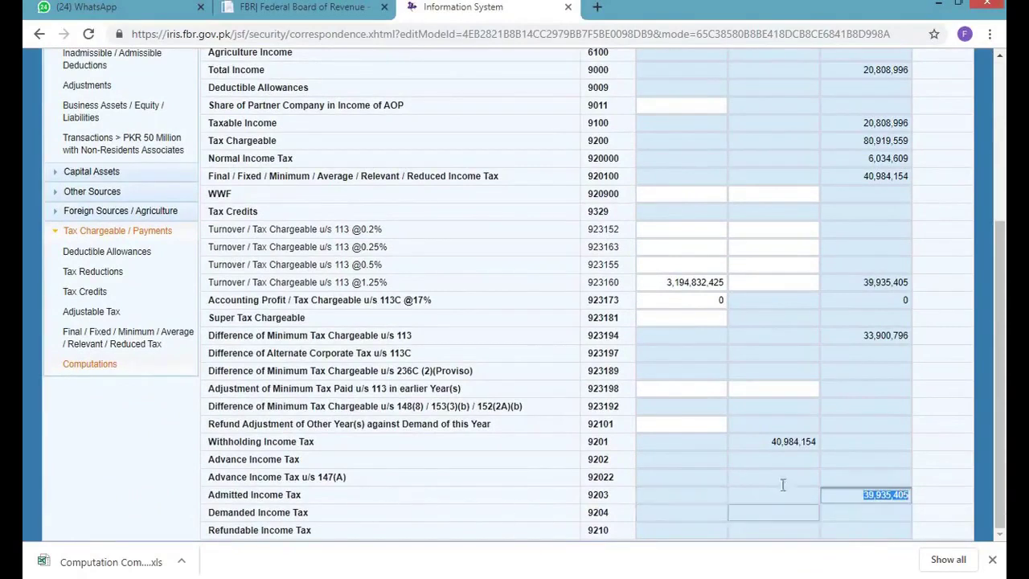
click(788, 458)
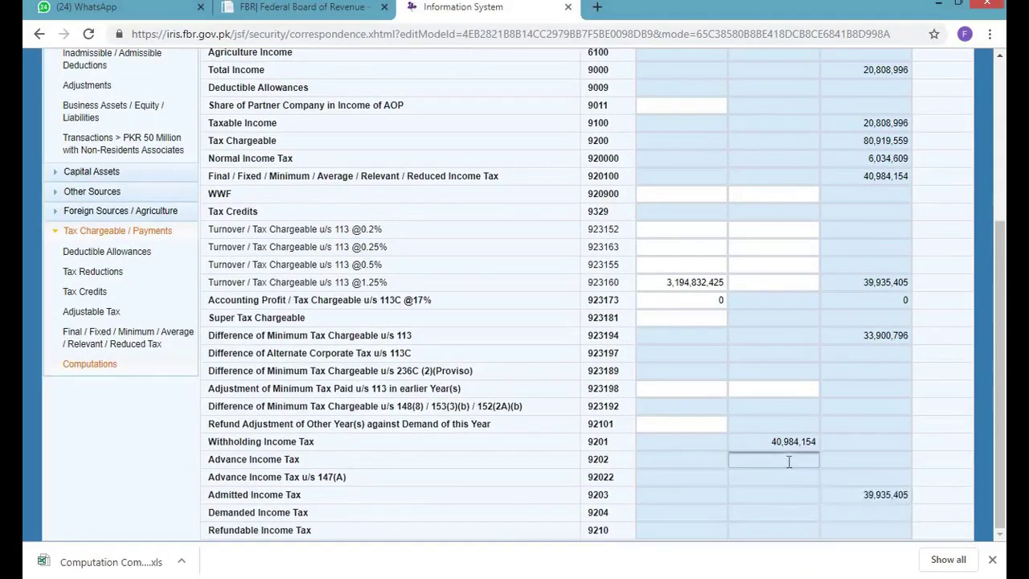
drag(864, 498, 909, 496)
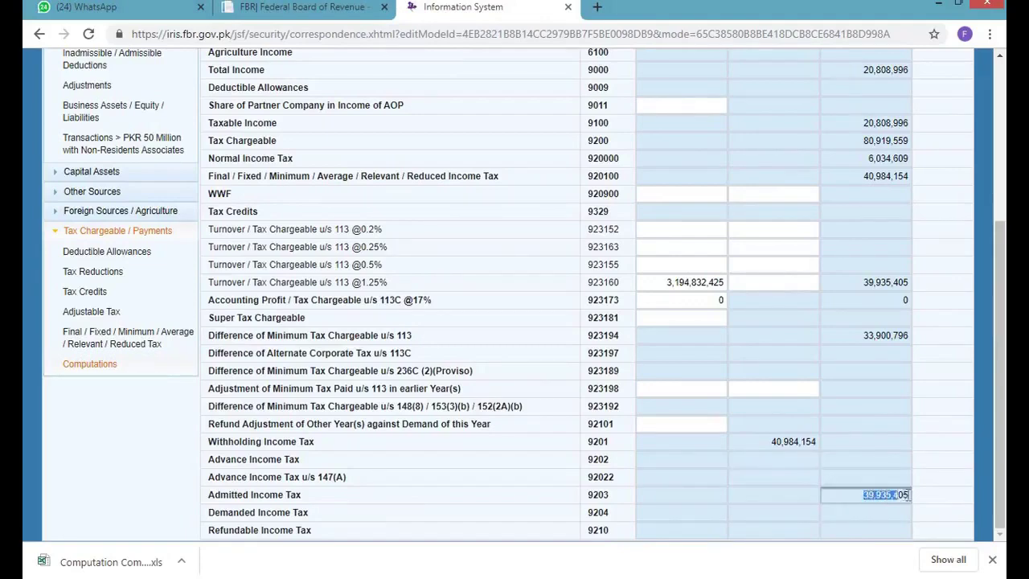
Step: Switch to the Excel computation and select the tax deductions from bank profit u/s 151 to distribution u/s 236-G, L88:L94
key(alt+Tab)
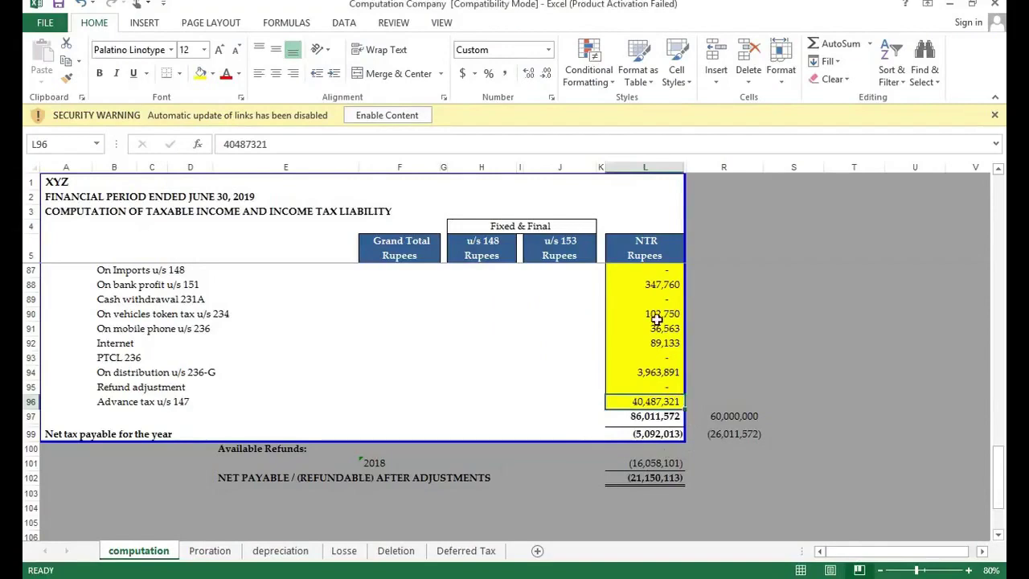
scroll(657, 319, up, 1)
drag(667, 328, 674, 415)
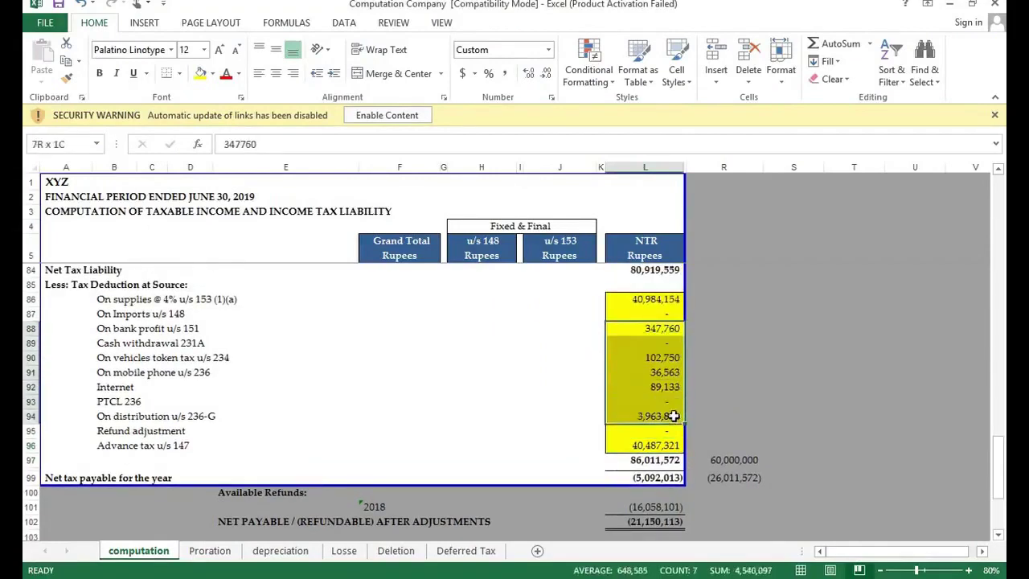
Step: In the Iris return, open the Adjustable Tax section, review its Tax Collected / Deducted rows and recalculate the return
key(alt+Tab)
scroll(96, 477, up, 5)
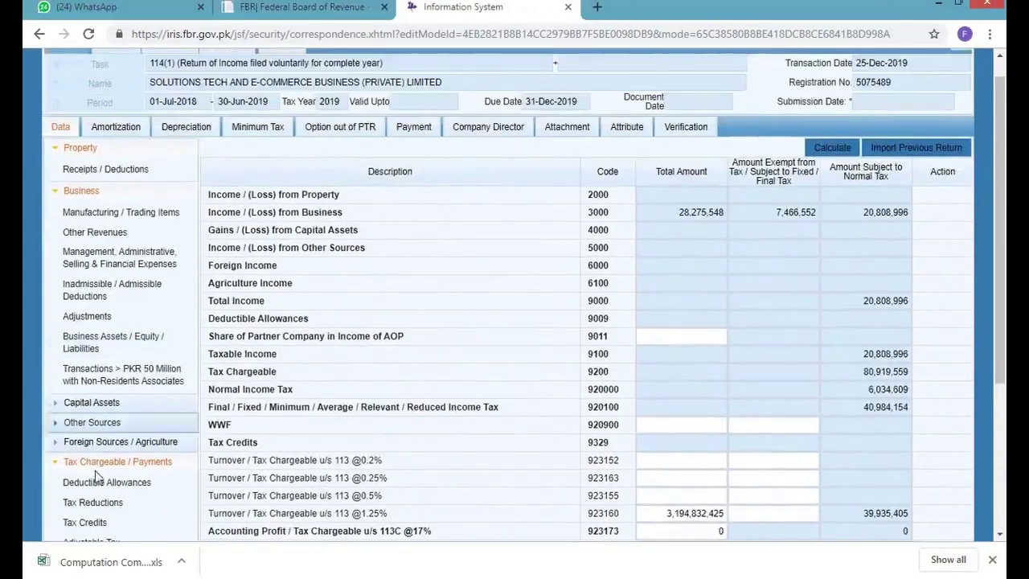
scroll(98, 482, down, 2)
click(103, 466)
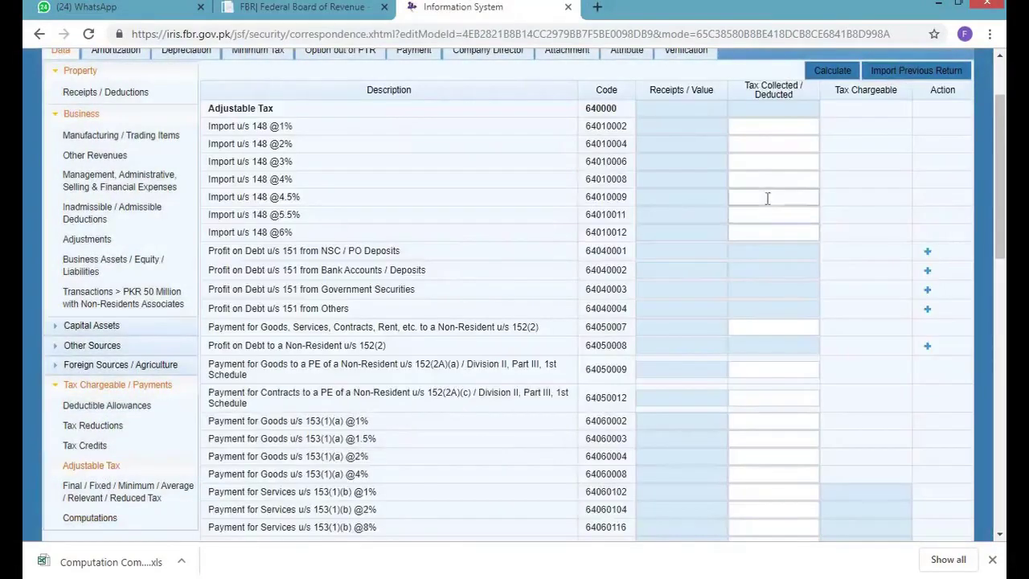
scroll(762, 402, down, 4)
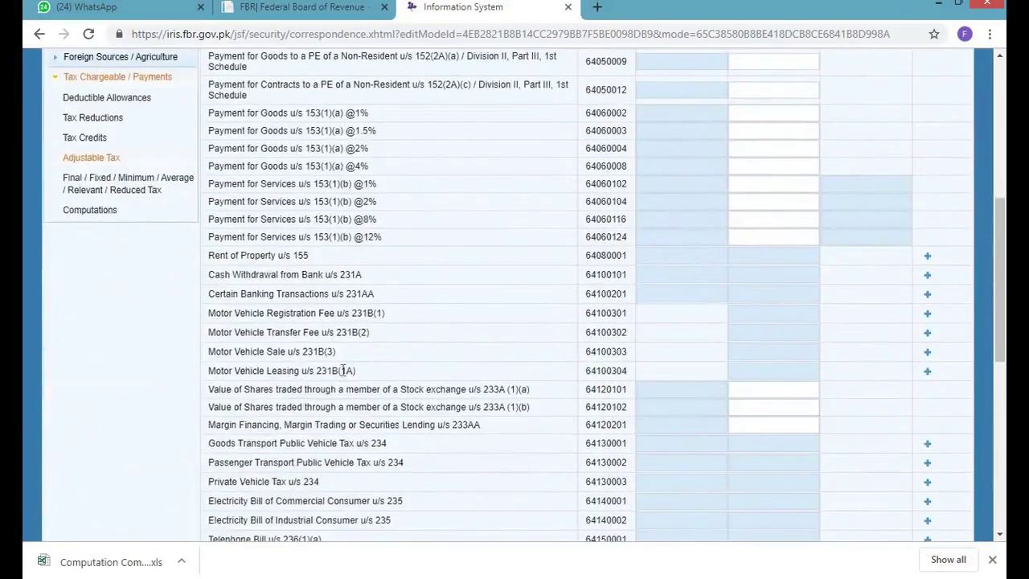
scroll(343, 369, down, 5)
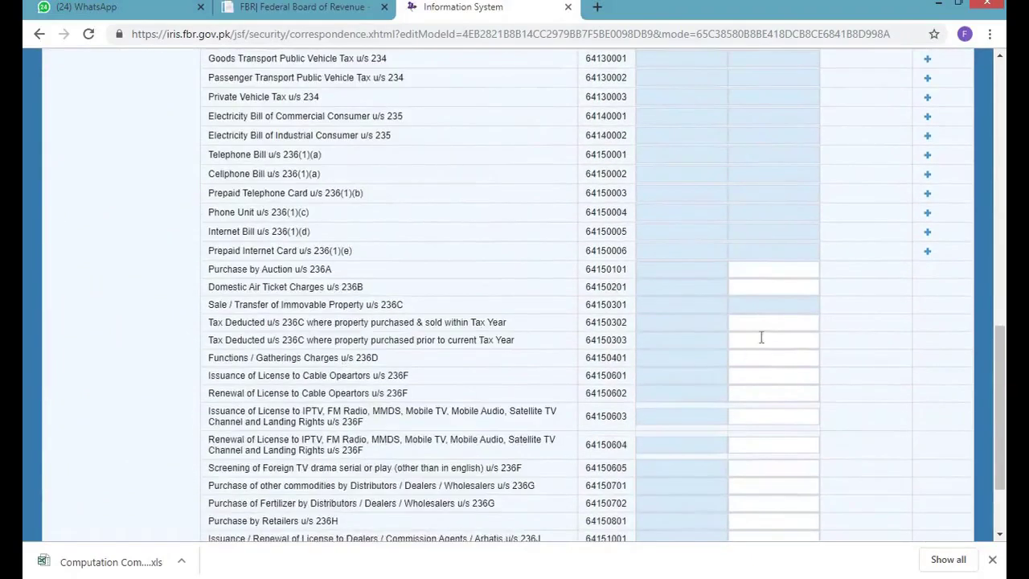
click(779, 375)
scroll(779, 453, down, 2)
scroll(923, 80, up, 8)
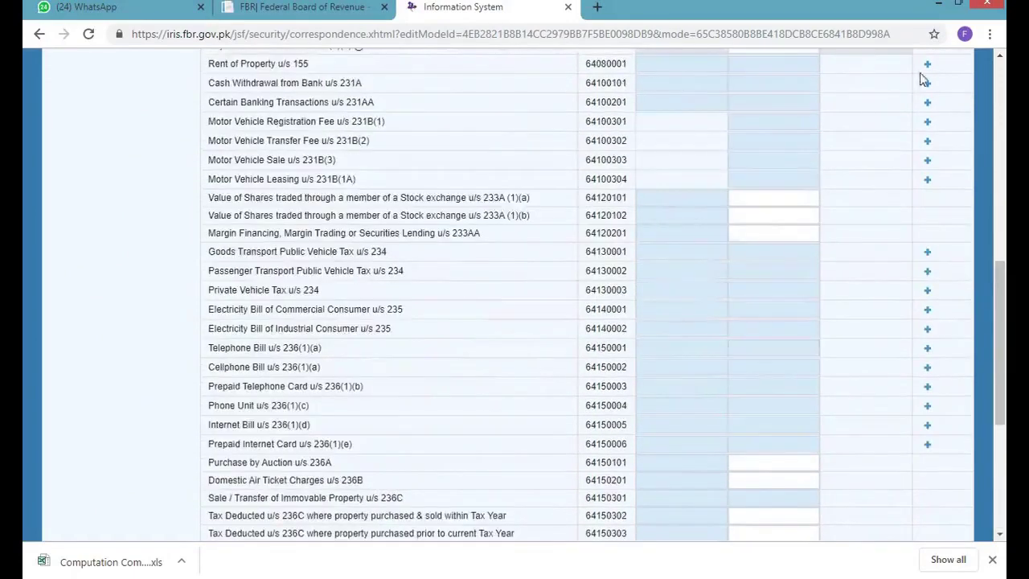
scroll(924, 111, up, 3)
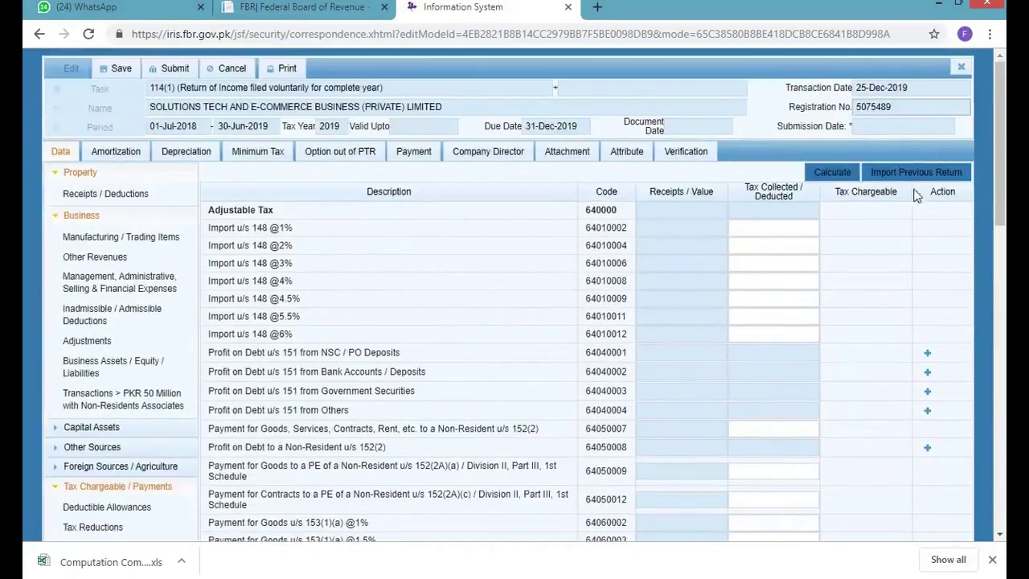
click(831, 172)
Step: In the Excel computation, check Net tax payable for the year in L99 and Advance tax u/s 147 in L96, and return to Iris
key(alt+Tab)
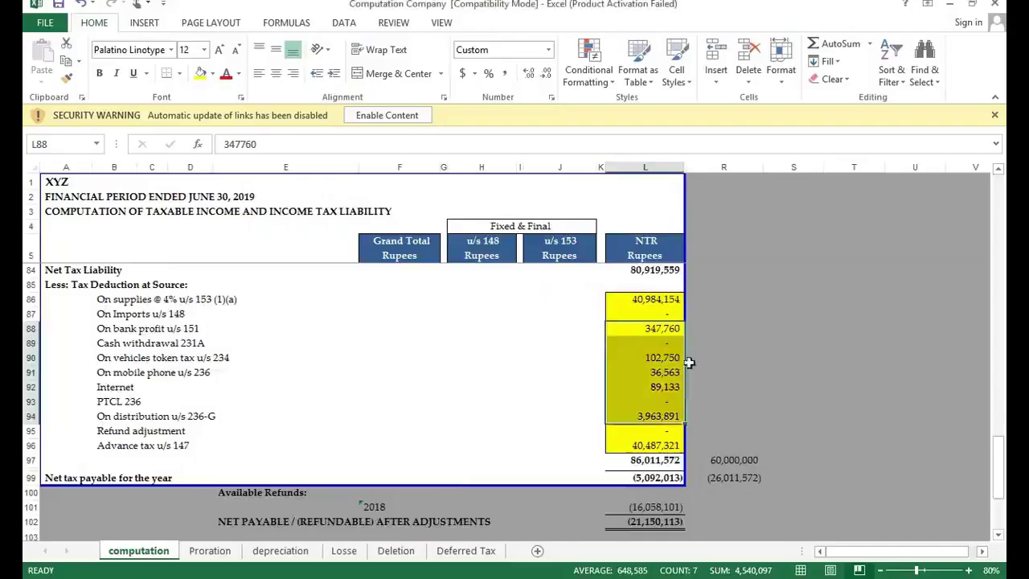
click(657, 345)
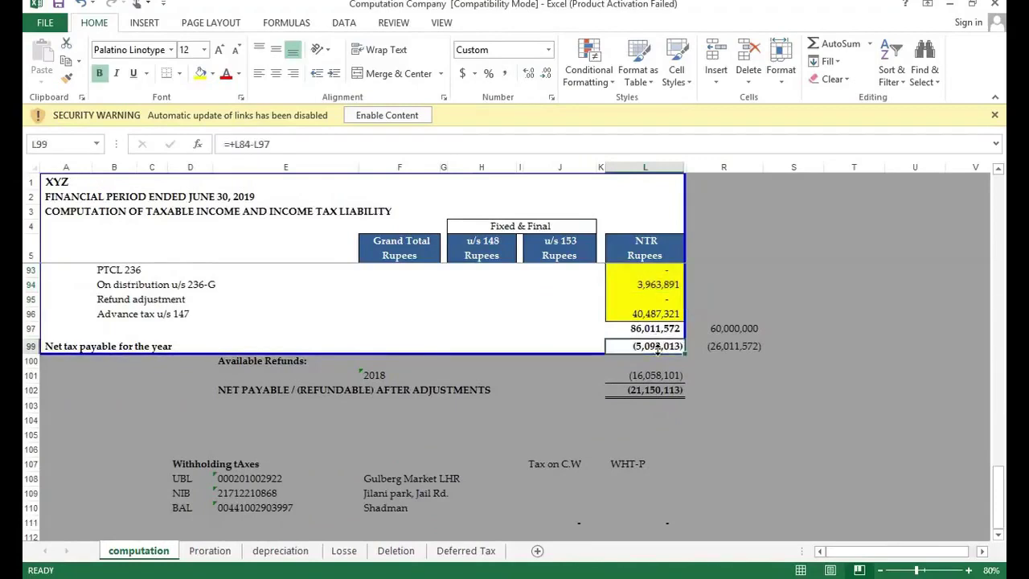
click(657, 313)
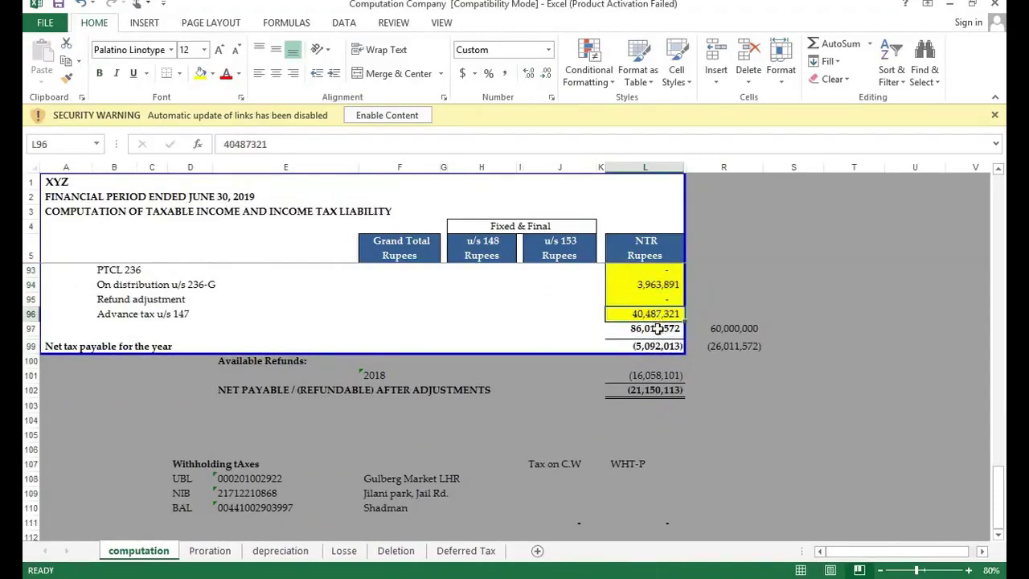
key(alt+Tab)
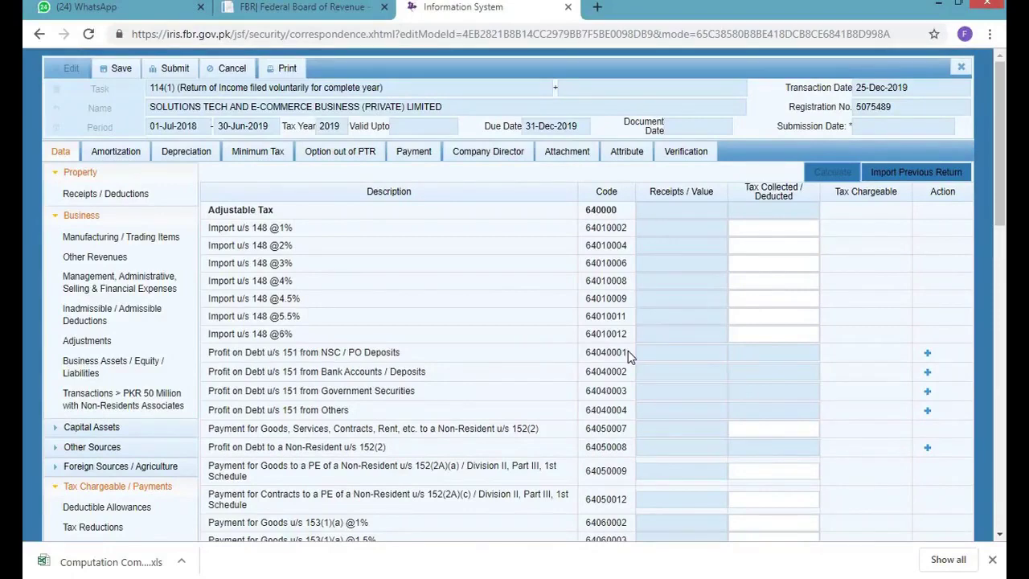
Step: Switch to the Excel computation and point out the u/s 148, u/s 153 and NTR column headings in row 5
key(alt+Tab)
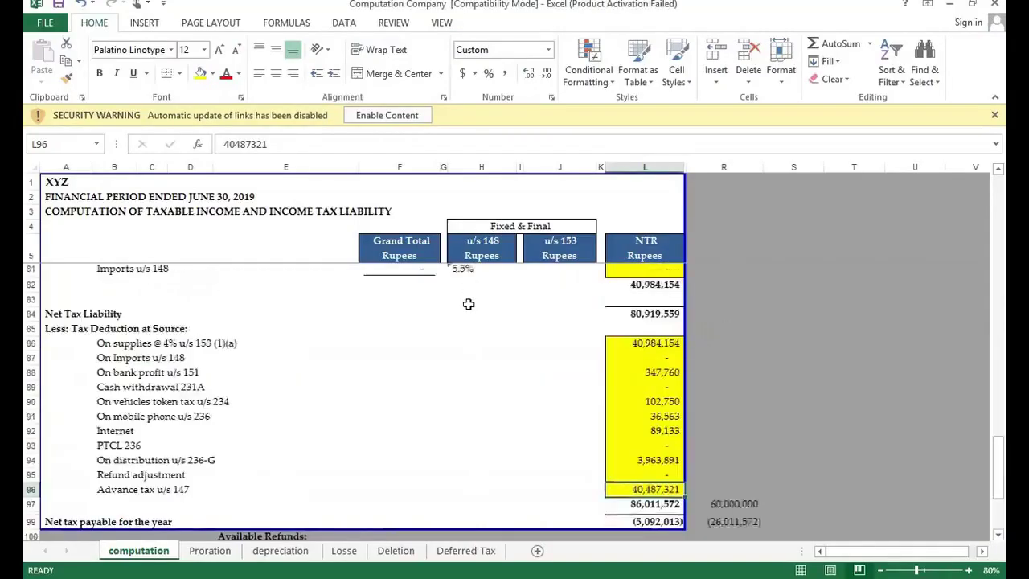
scroll(467, 304, up, 13)
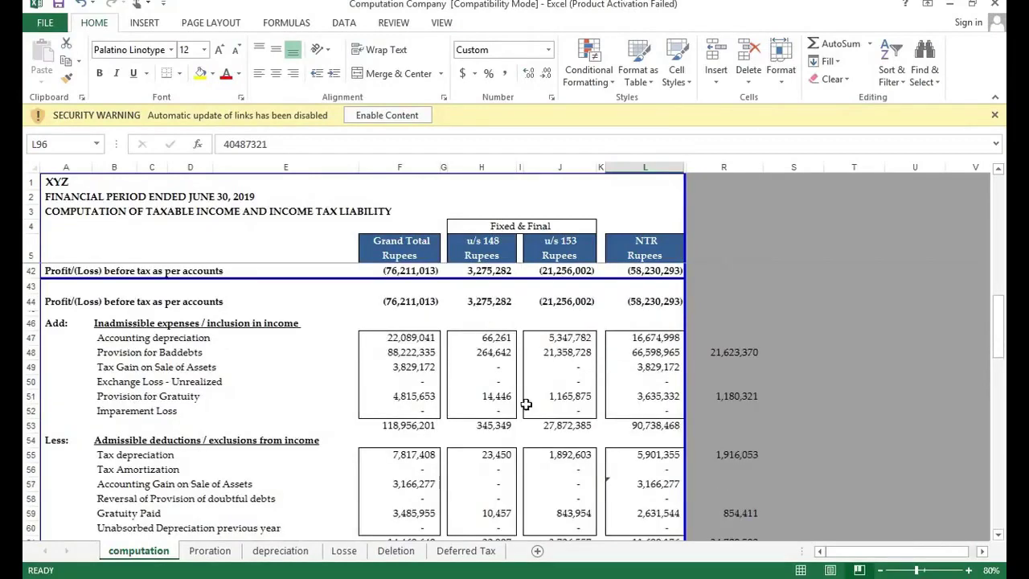
click(488, 250)
click(562, 255)
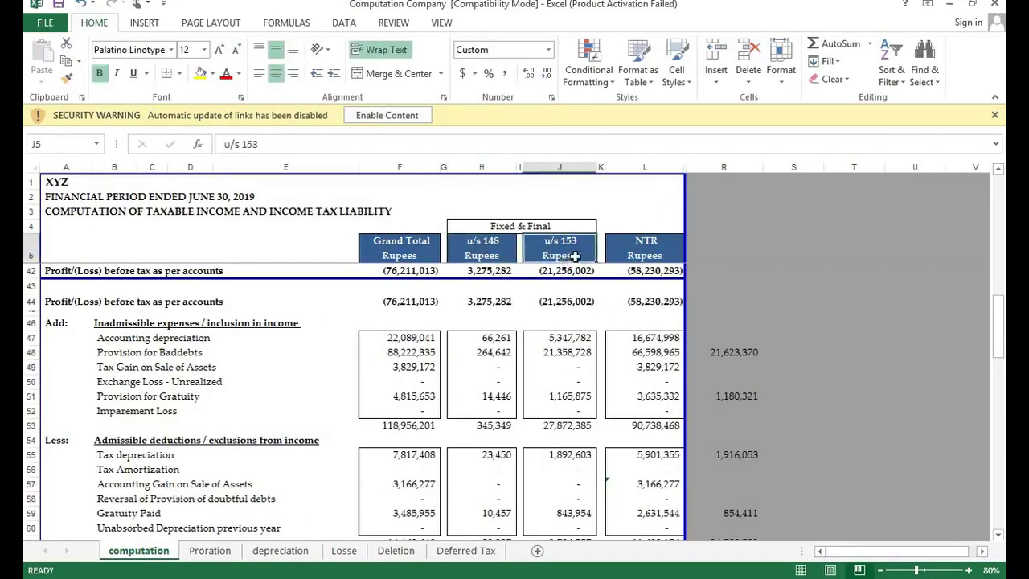
click(647, 257)
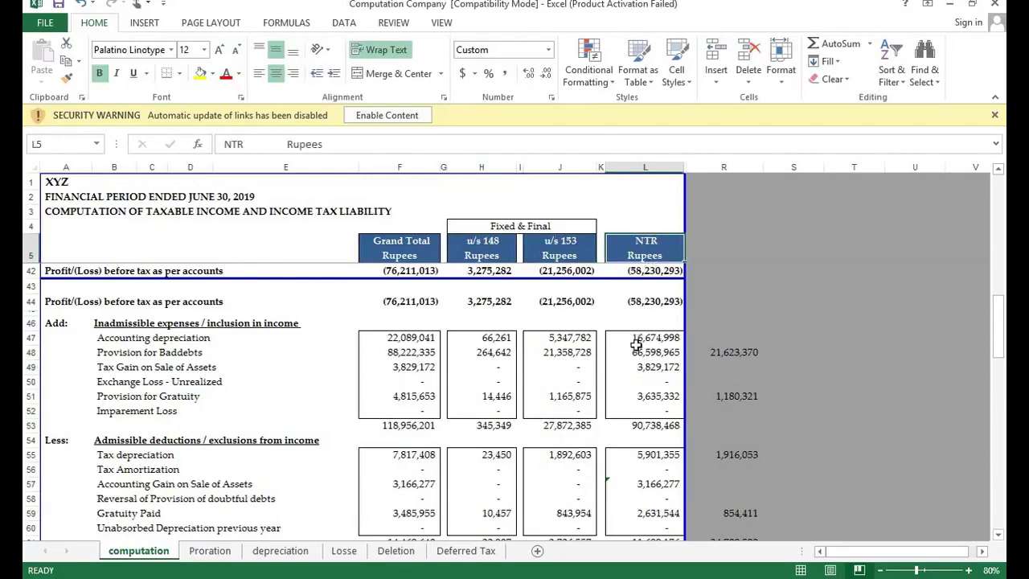
Step: Review the tax liability and source deductions down to their total in L97, and switch back to the Iris return in Chrome
scroll(636, 345, down, 4)
scroll(635, 345, down, 4)
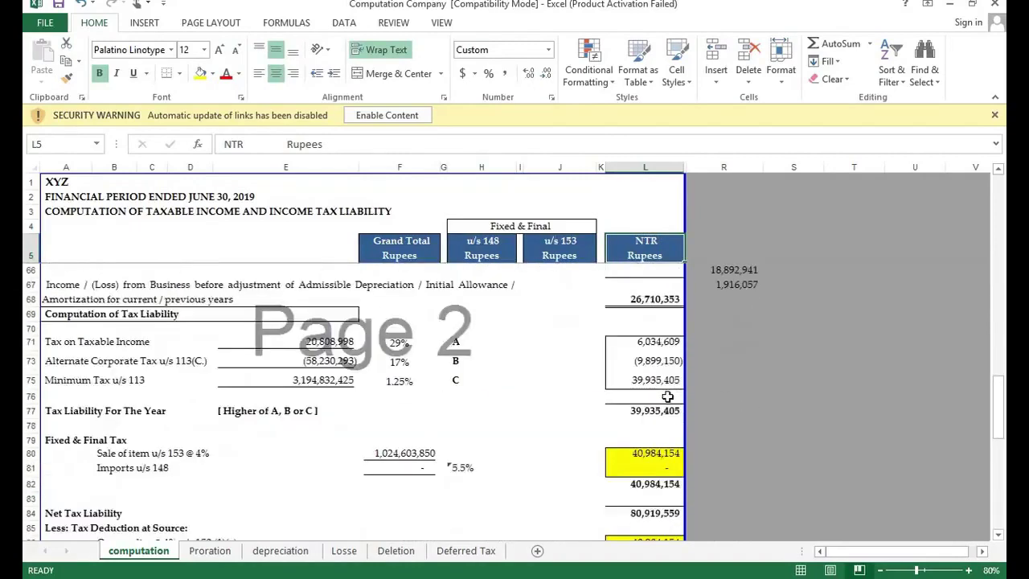
scroll(667, 398, down, 7)
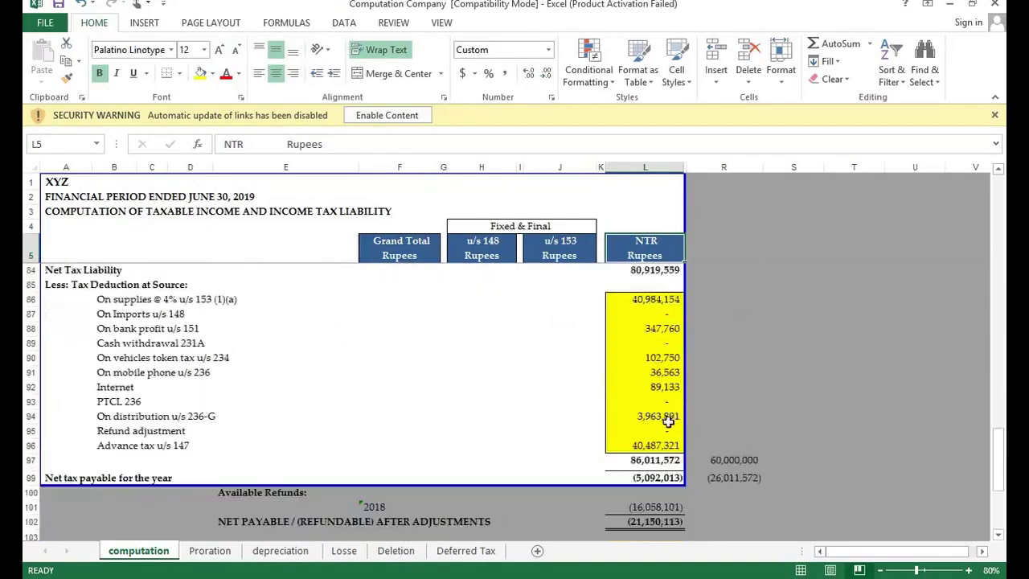
click(671, 417)
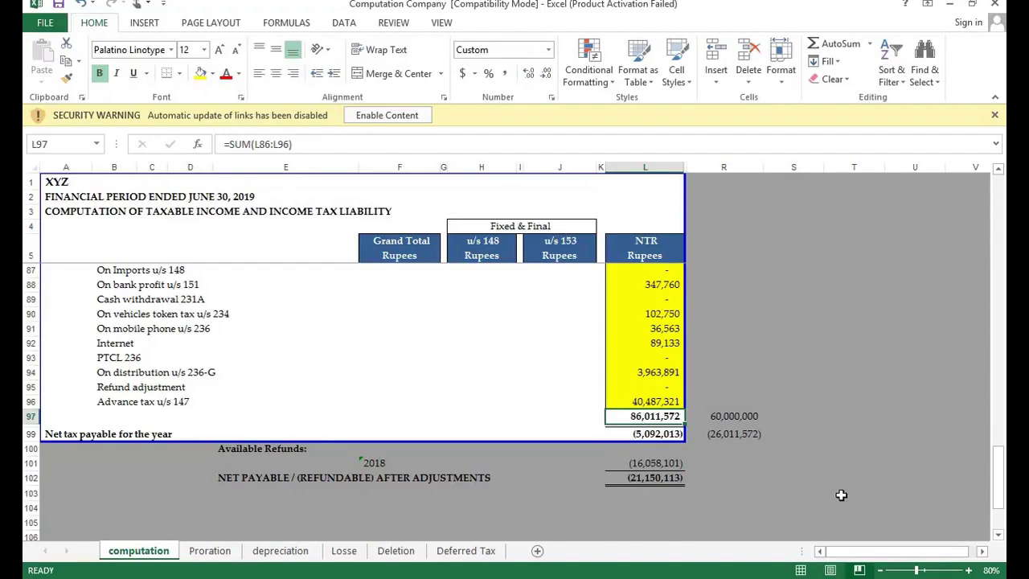
key(alt+Tab)
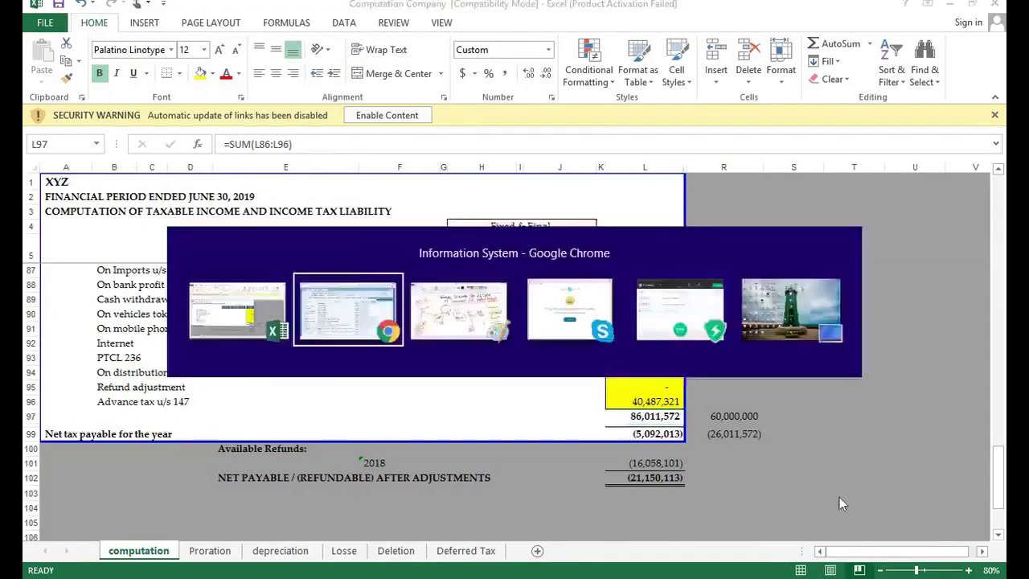